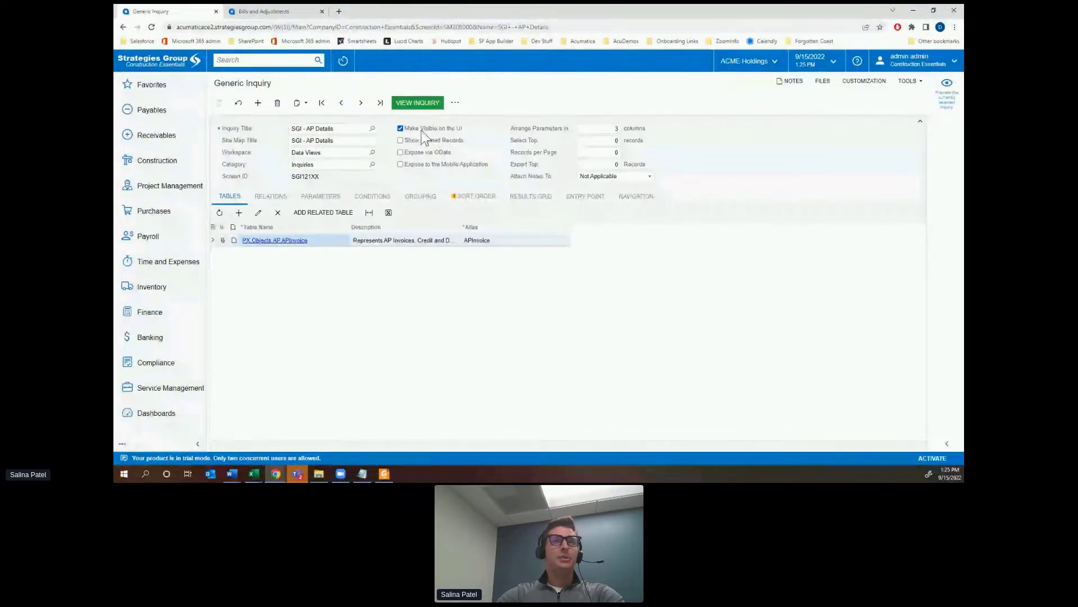
pyautogui.click(320, 153)
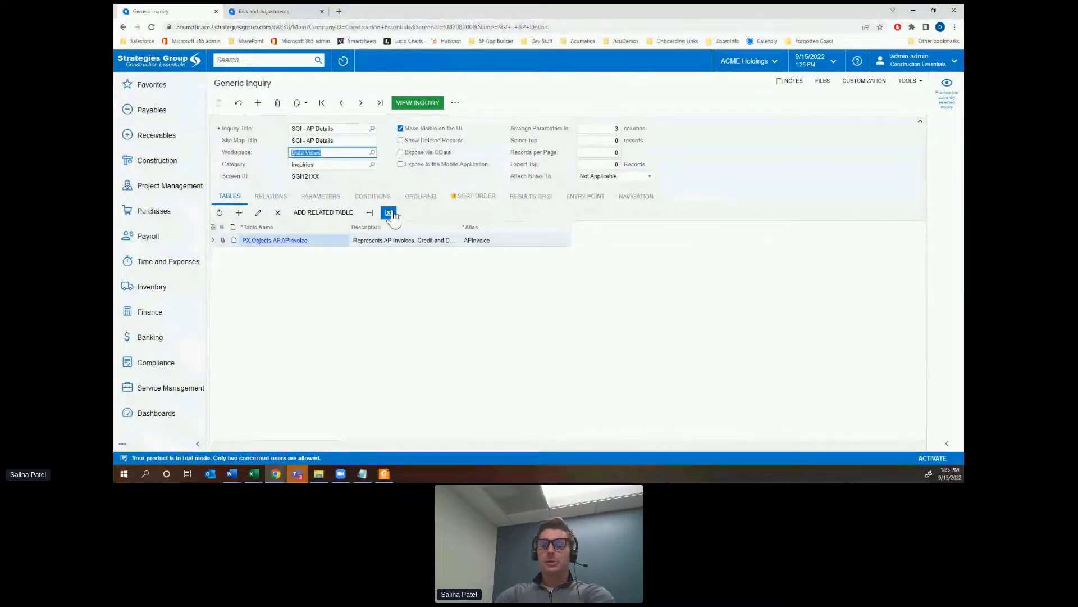
pyautogui.press('Delete')
pyautogui.click(335, 165)
pyautogui.press('Delete')
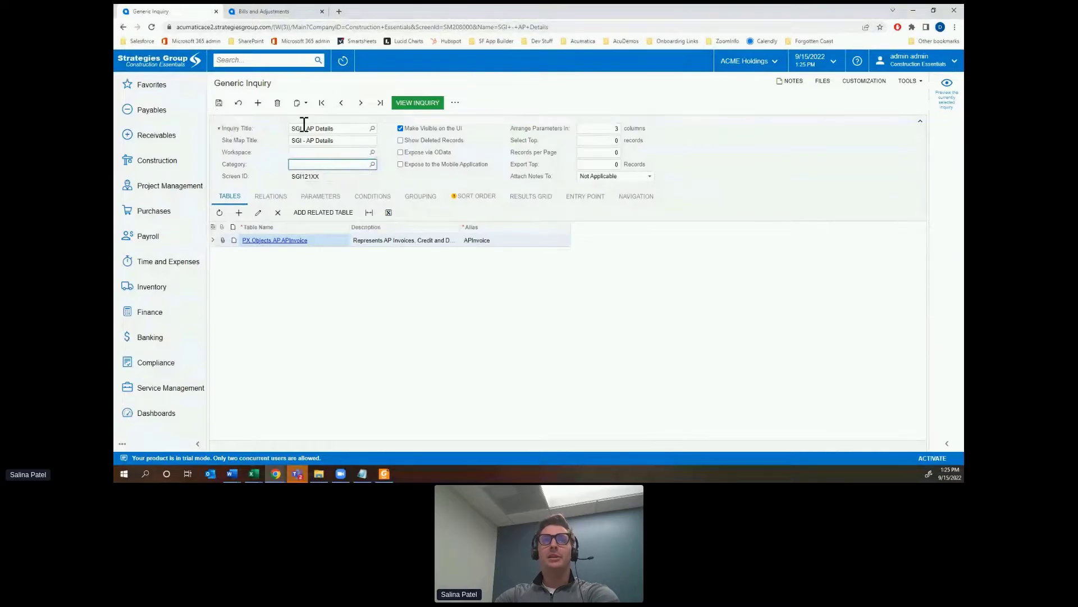
pyautogui.click(238, 102)
pyautogui.click(582, 77)
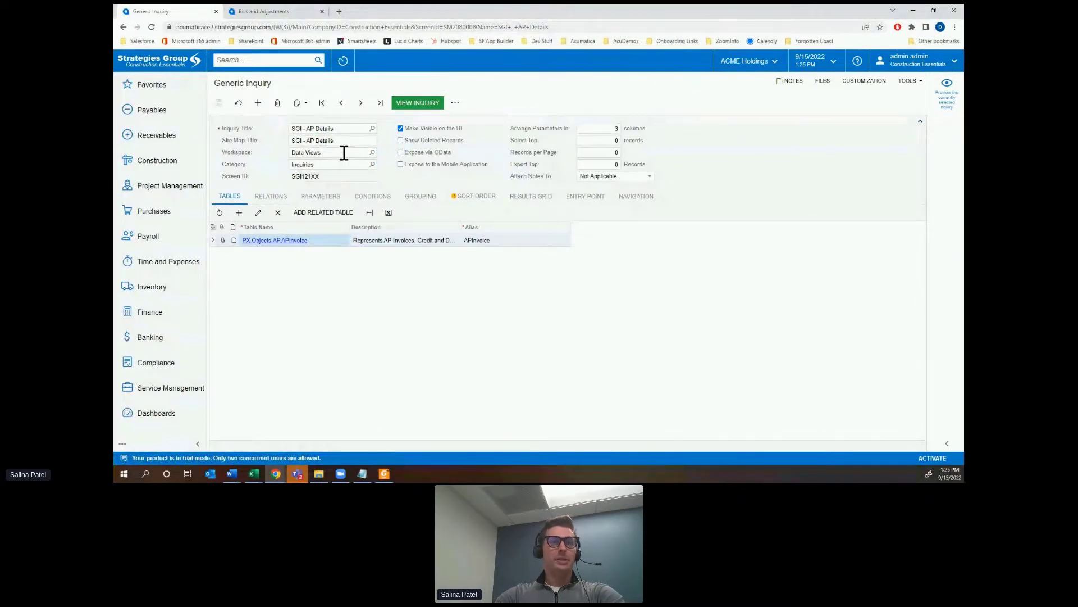
# Look through the workspaces available for the SGI - AP Details inquiry without changing the selection.
pyautogui.click(372, 153)
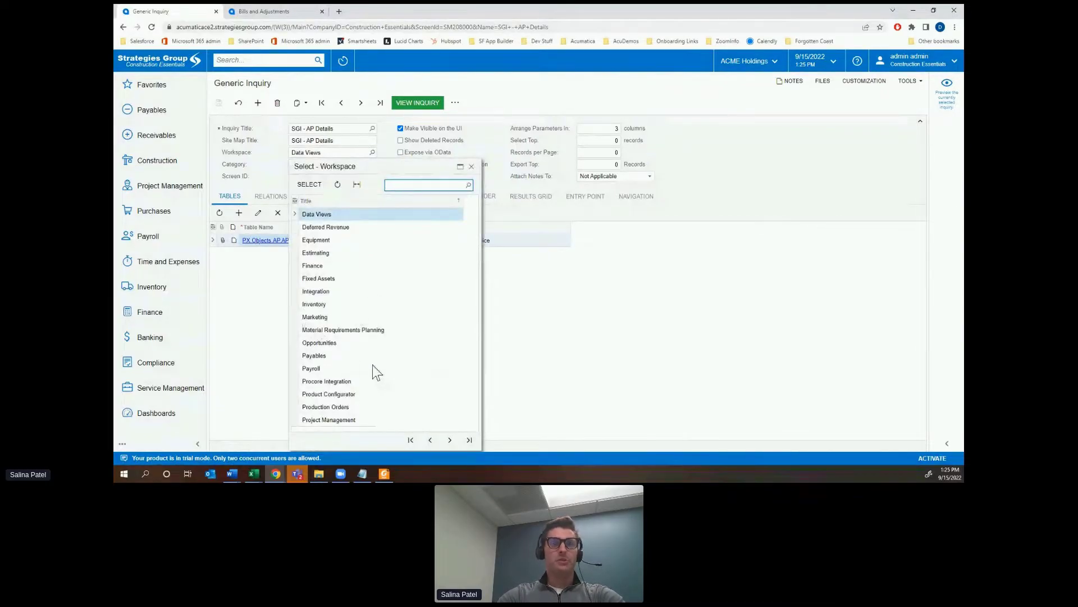
pyautogui.click(472, 167)
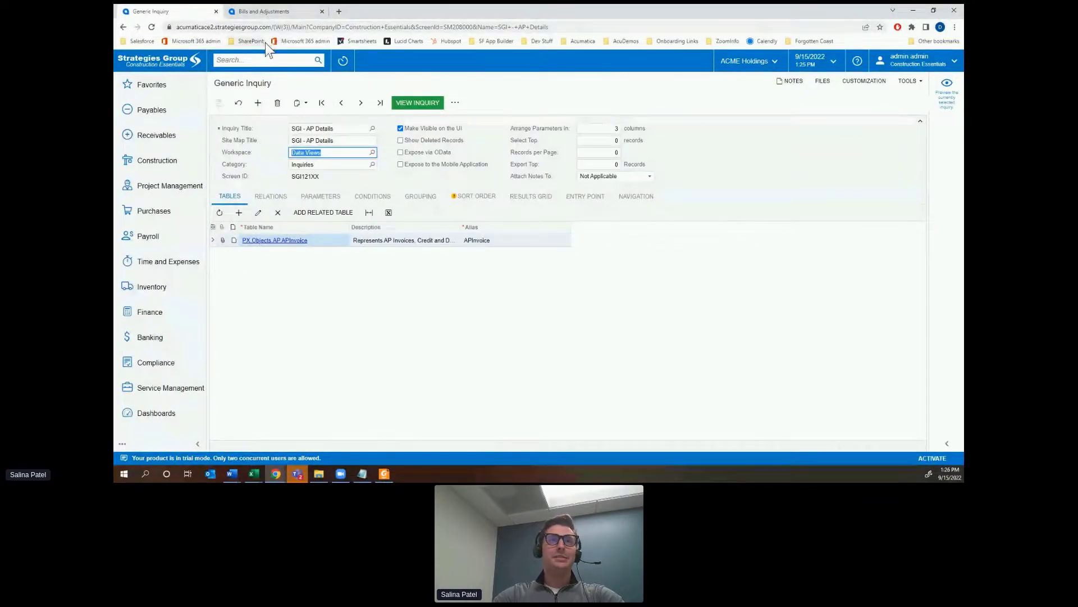
# Inspect the Type field of the bill in Bills and Adjustments and view its drop-down values.
pyautogui.click(276, 11)
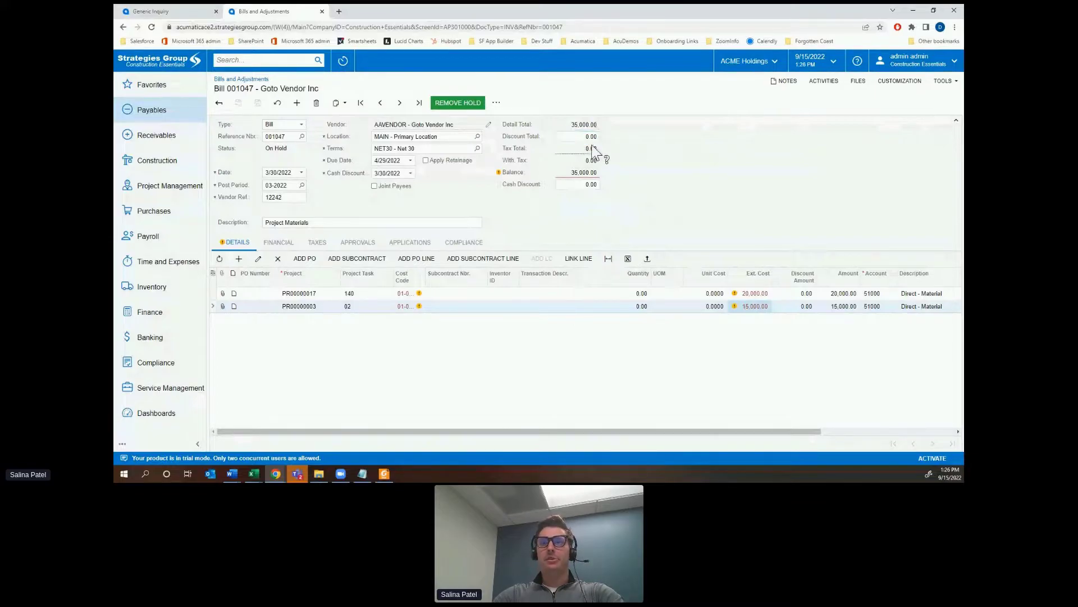
pyautogui.click(895, 85)
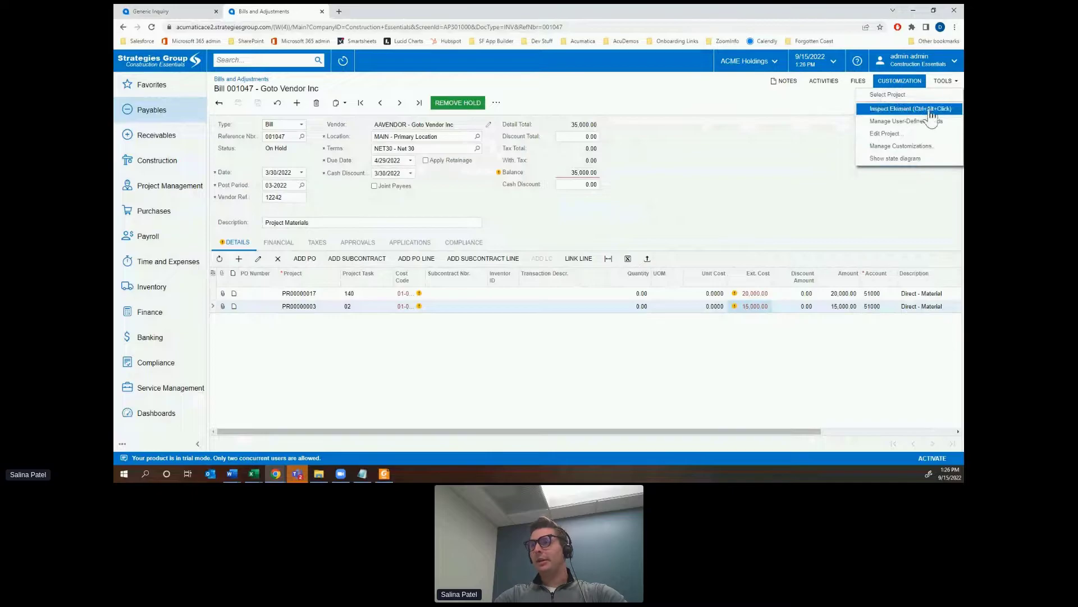
pyautogui.click(725, 177)
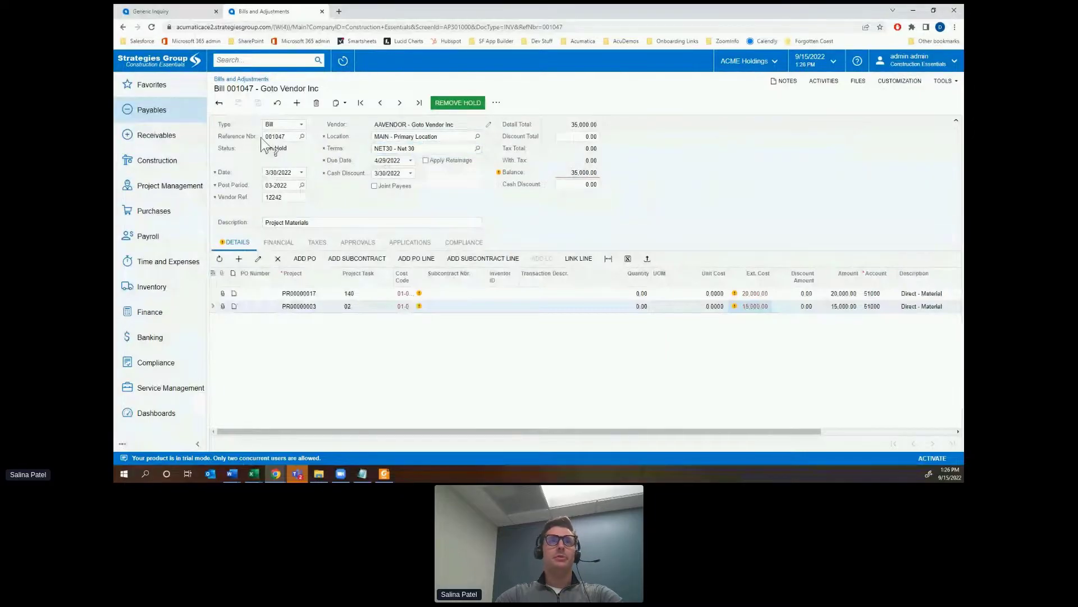
pyautogui.click(325, 132)
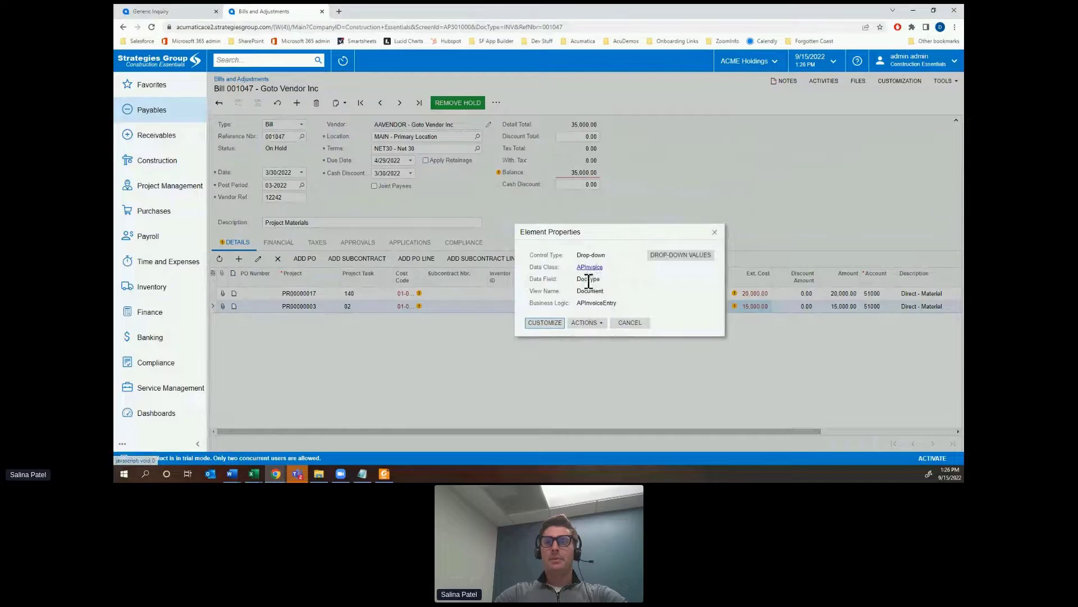
pyautogui.click(690, 255)
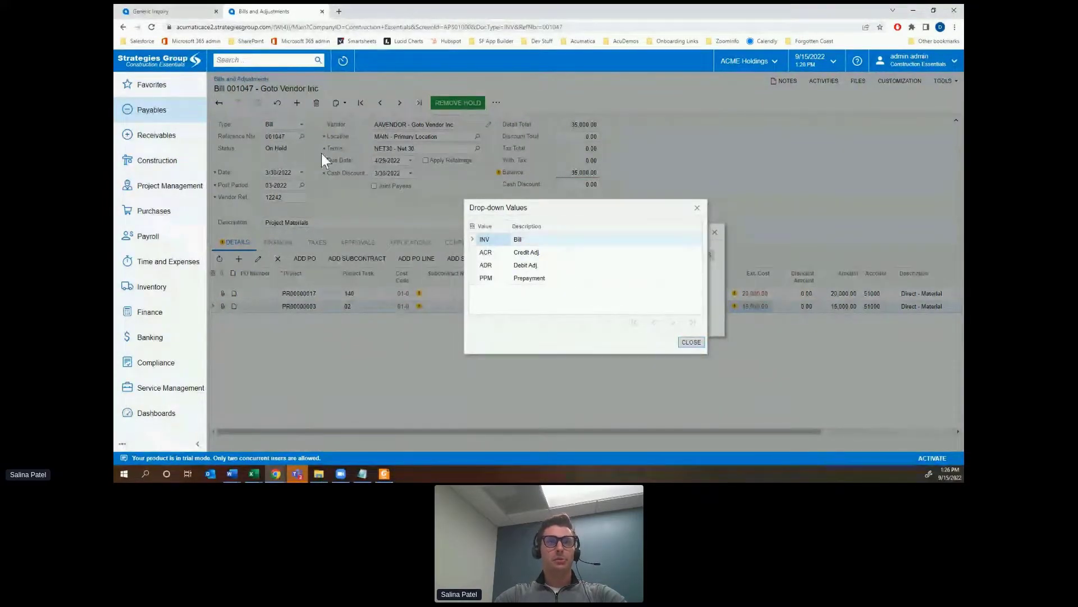
pyautogui.click(697, 208)
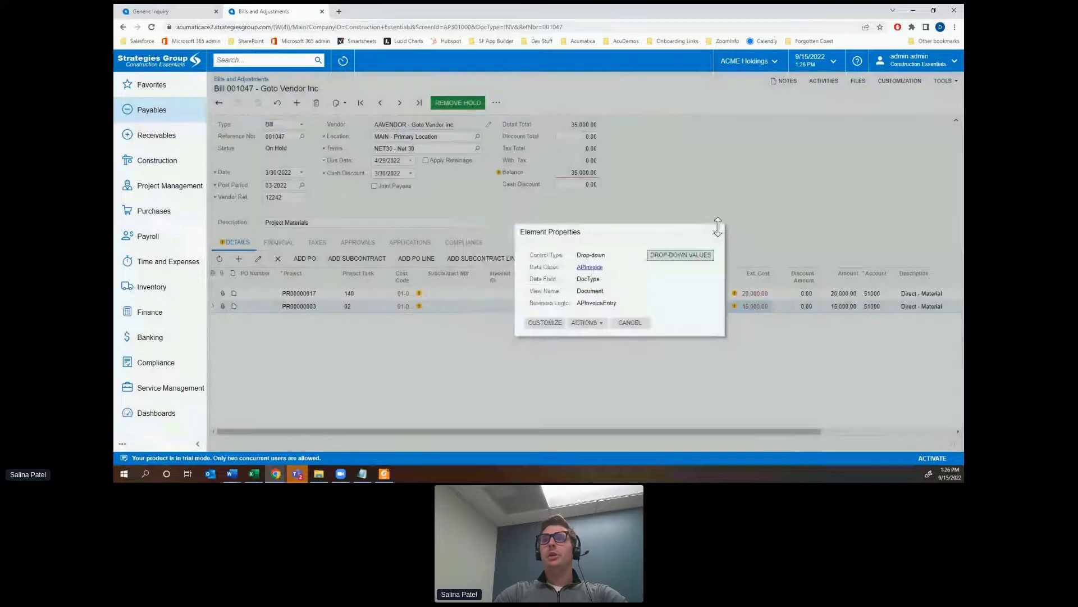
# Open the APInvoice data class in the DAC Schema Browser and examine its fields and incoming references.
pyautogui.click(594, 266)
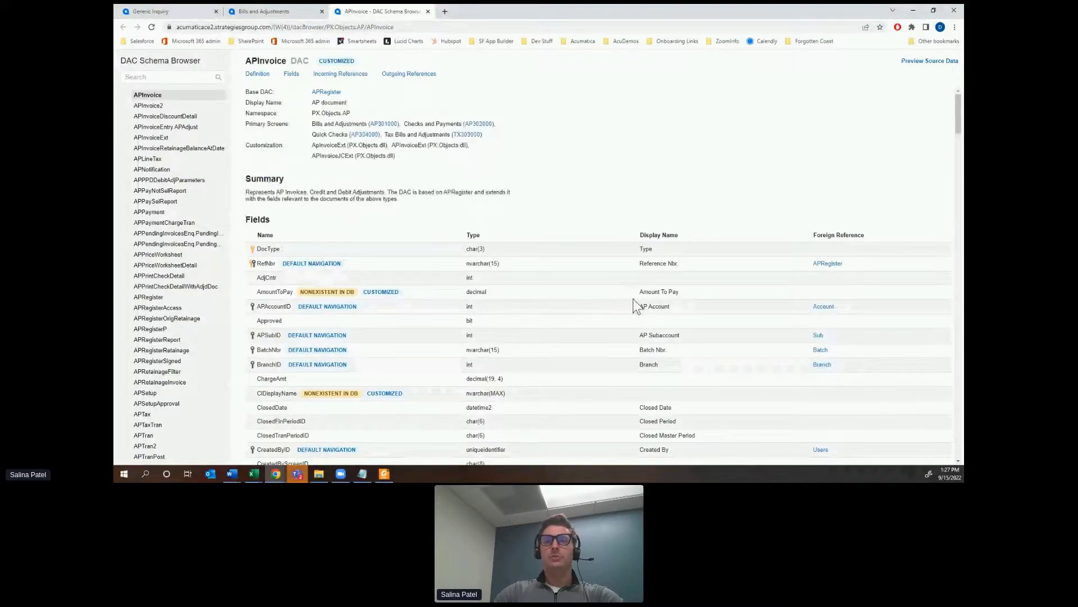
pyautogui.scroll(-3, 633, 298)
pyautogui.scroll(-1, 632, 299)
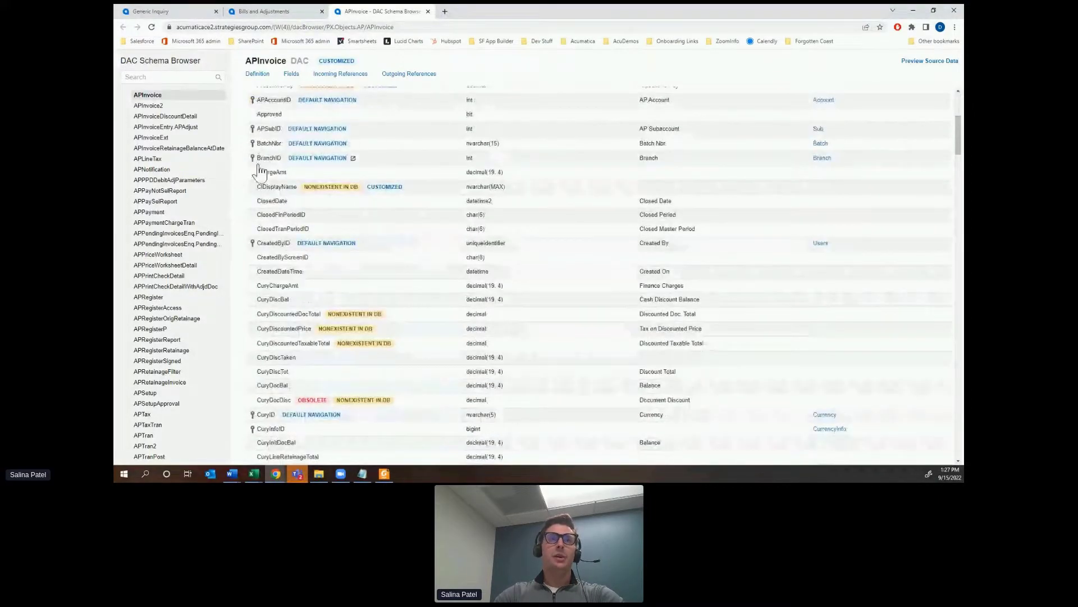
pyautogui.scroll(-4, 633, 247)
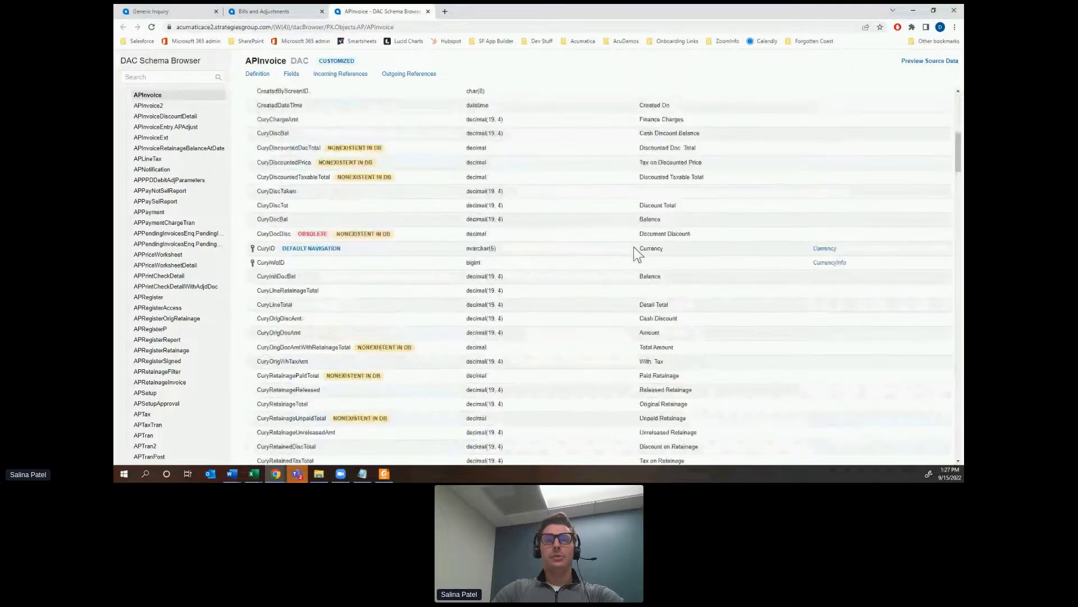
pyautogui.scroll(-4, 634, 247)
pyautogui.scroll(-6, 633, 247)
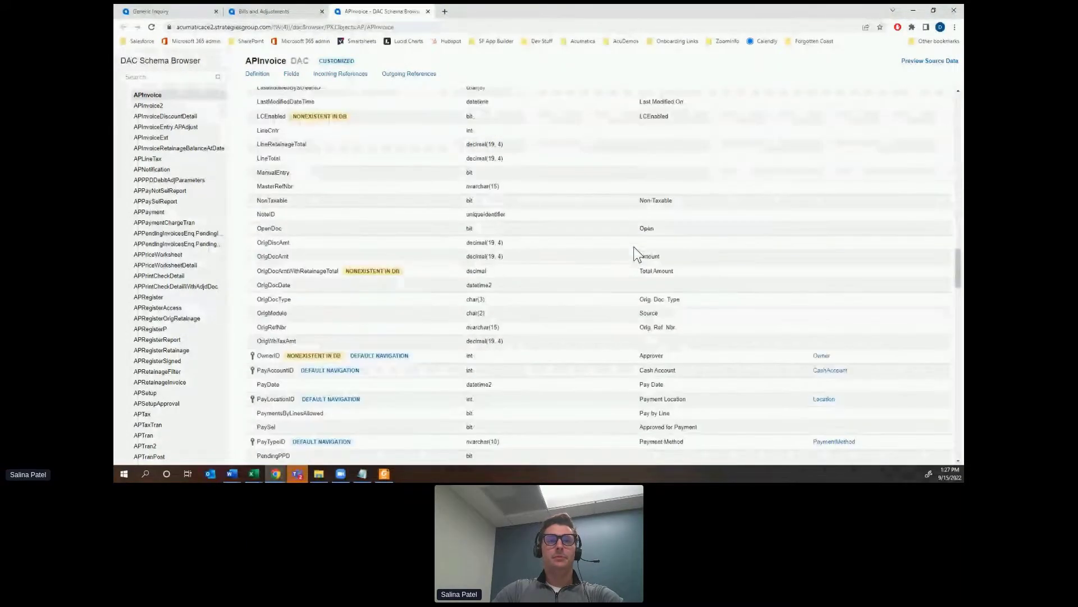
pyautogui.scroll(-12, 635, 254)
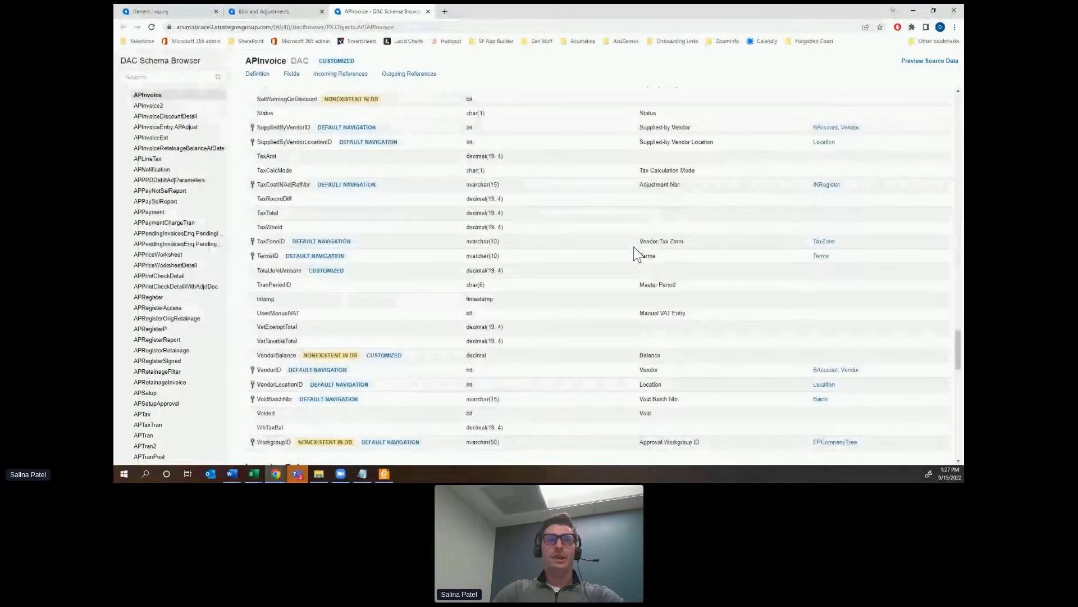
pyautogui.scroll(-10, 638, 255)
pyautogui.scroll(6, 396, 222)
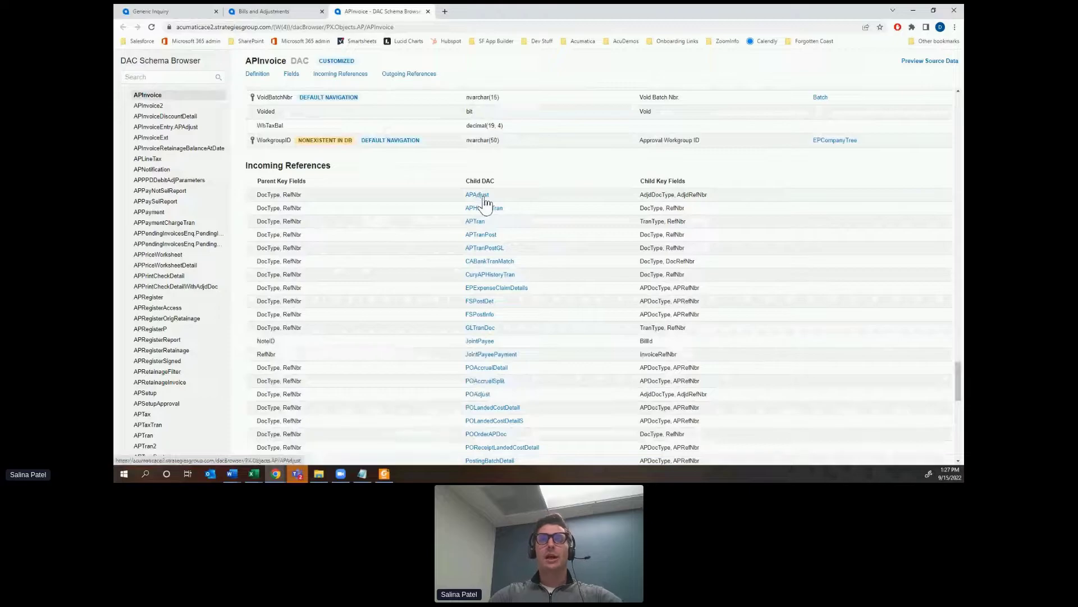
# View the APAdjust child DAC, and close the schema browser and the element properties.
pyautogui.click(476, 194)
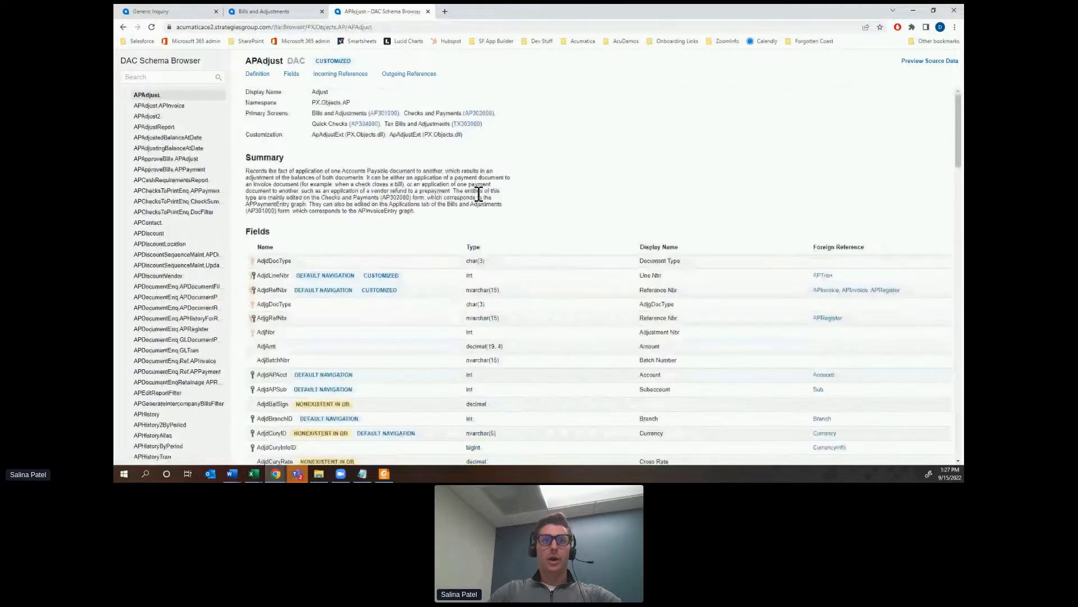
pyautogui.click(428, 11)
pyautogui.click(714, 232)
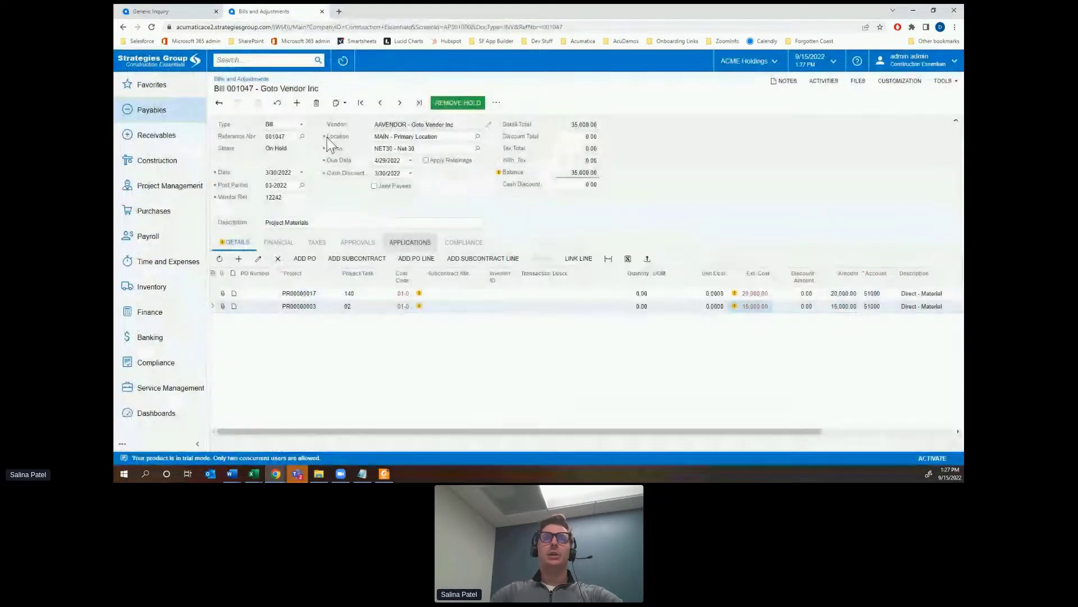
# Compare the inquiry's table list with the project and cost code lines in the bill's details.
pyautogui.click(163, 11)
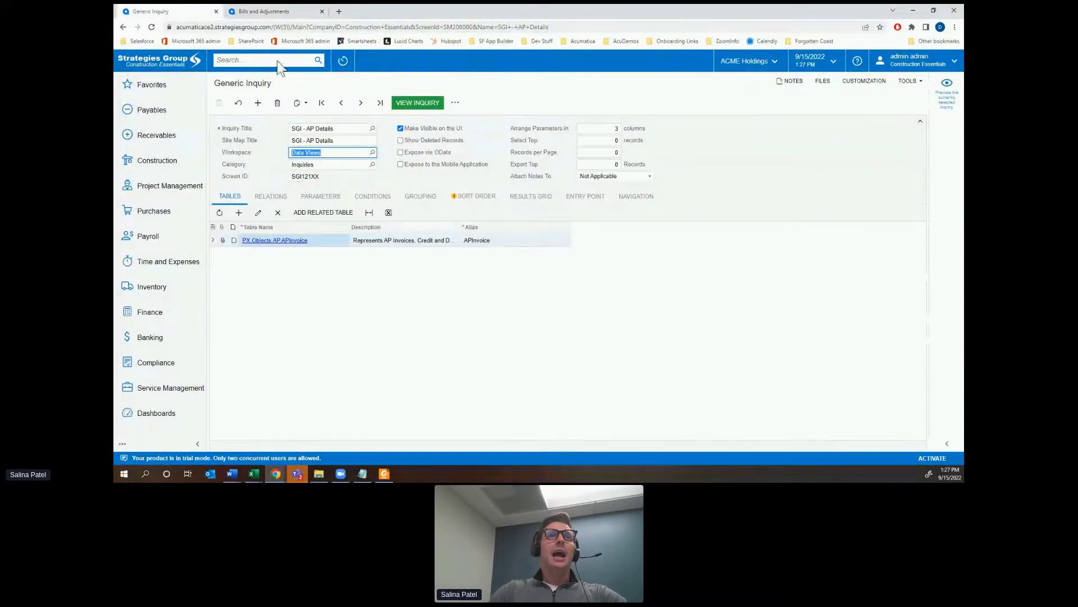
pyautogui.click(272, 12)
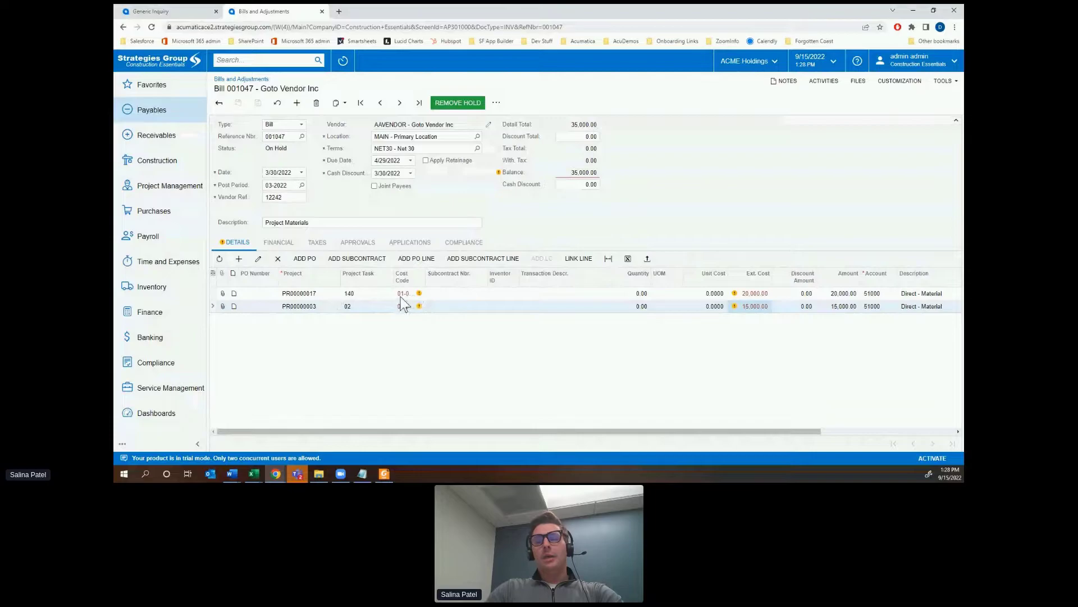
pyautogui.moveTo(401, 298)
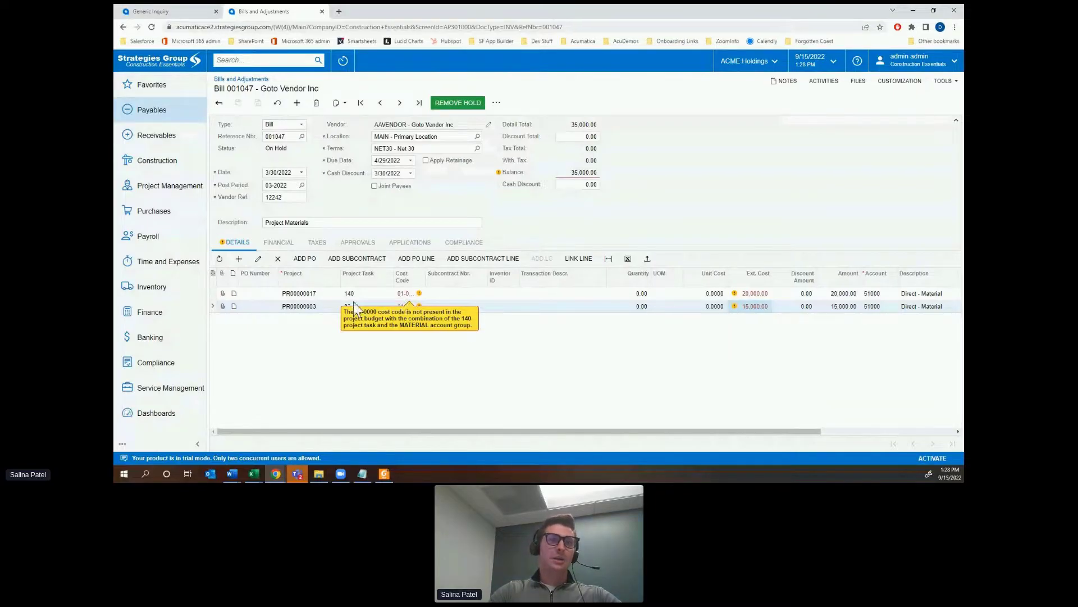
pyautogui.click(324, 308)
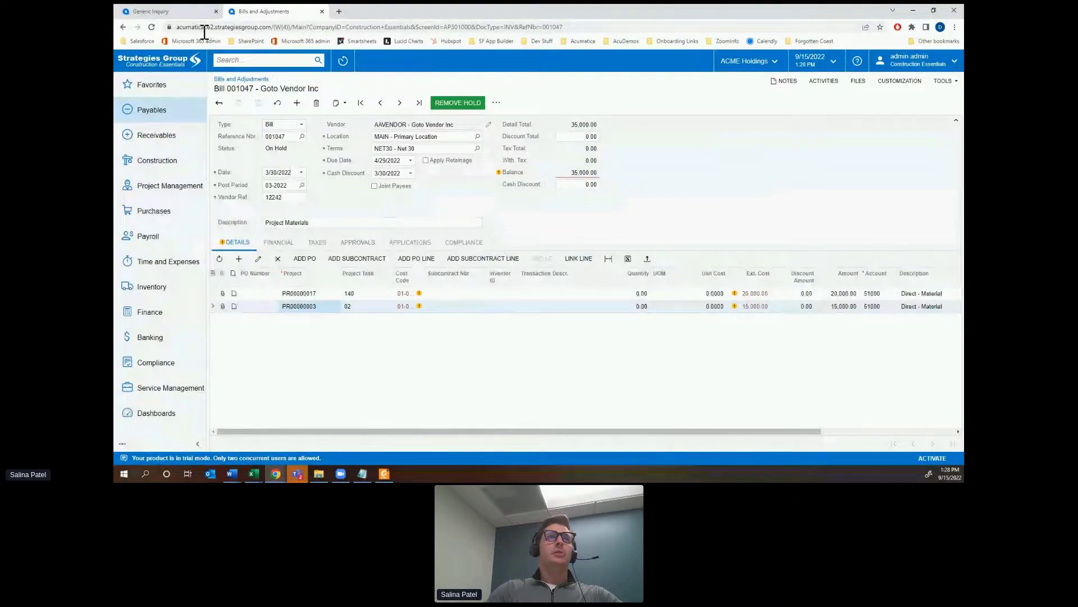
pyautogui.click(168, 11)
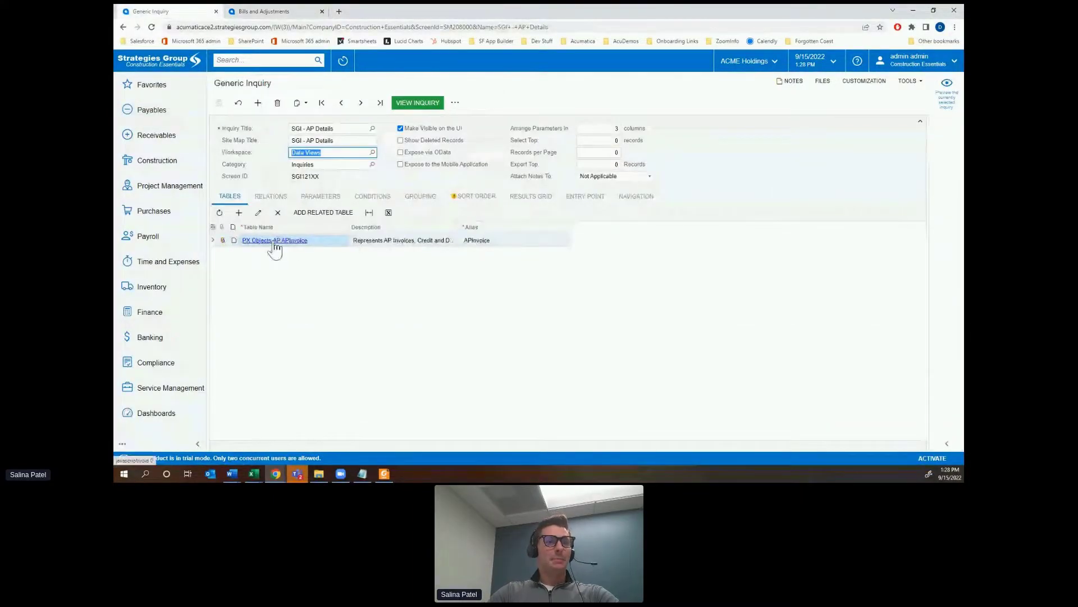
# Inspect the Project column in the bill's detail lines and open its APTran data class.
pyautogui.click(274, 17)
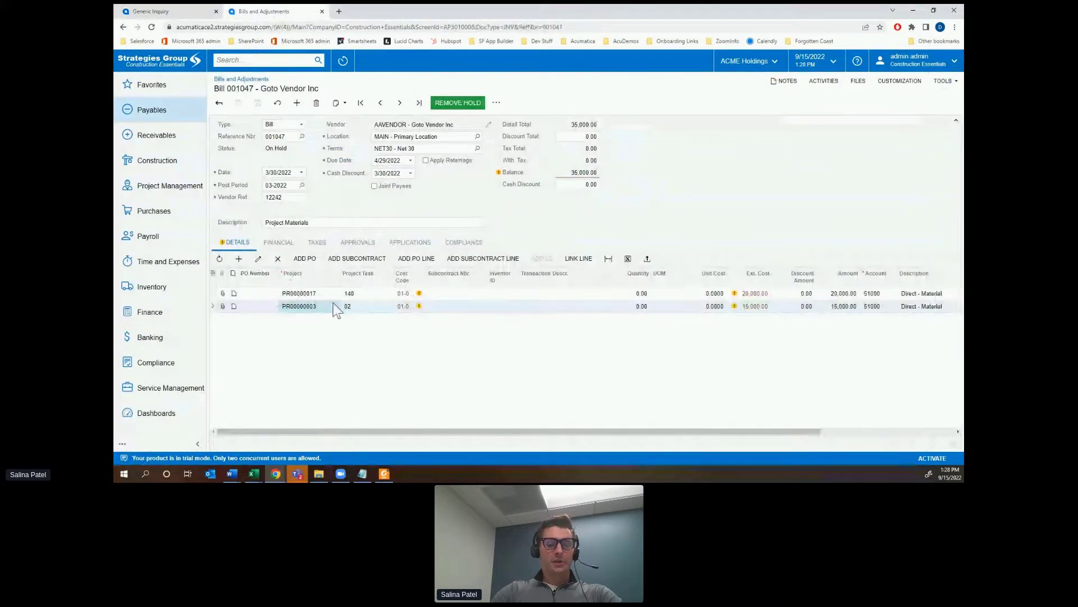
pyautogui.keyDown('ctrl'); pyautogui.keyDown('alt'); pyautogui.click(314, 281); pyautogui.keyUp('alt'); pyautogui.keyUp('ctrl')
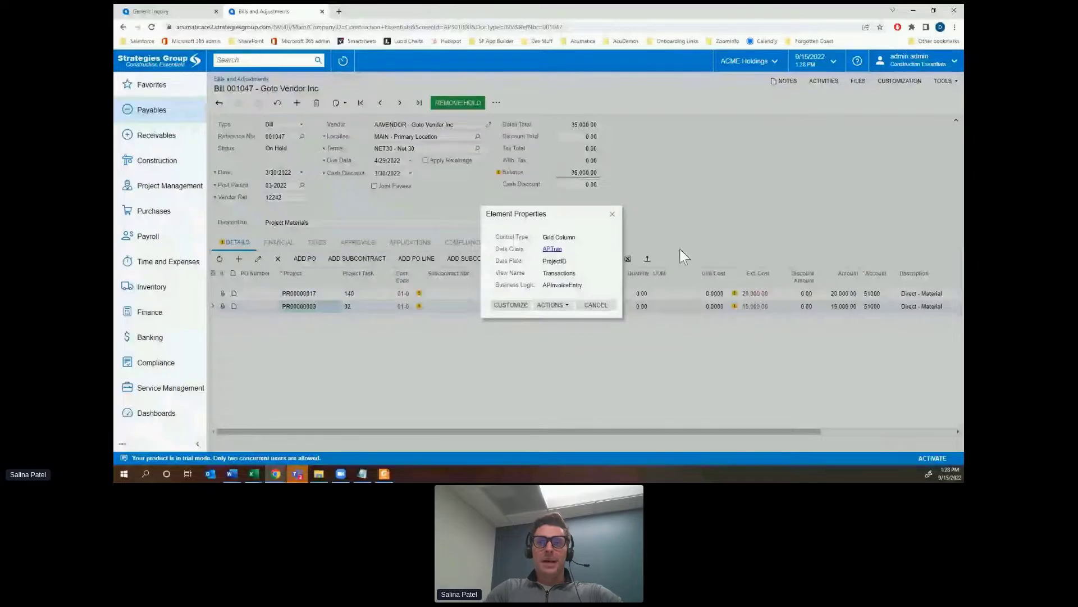
pyautogui.click(553, 250)
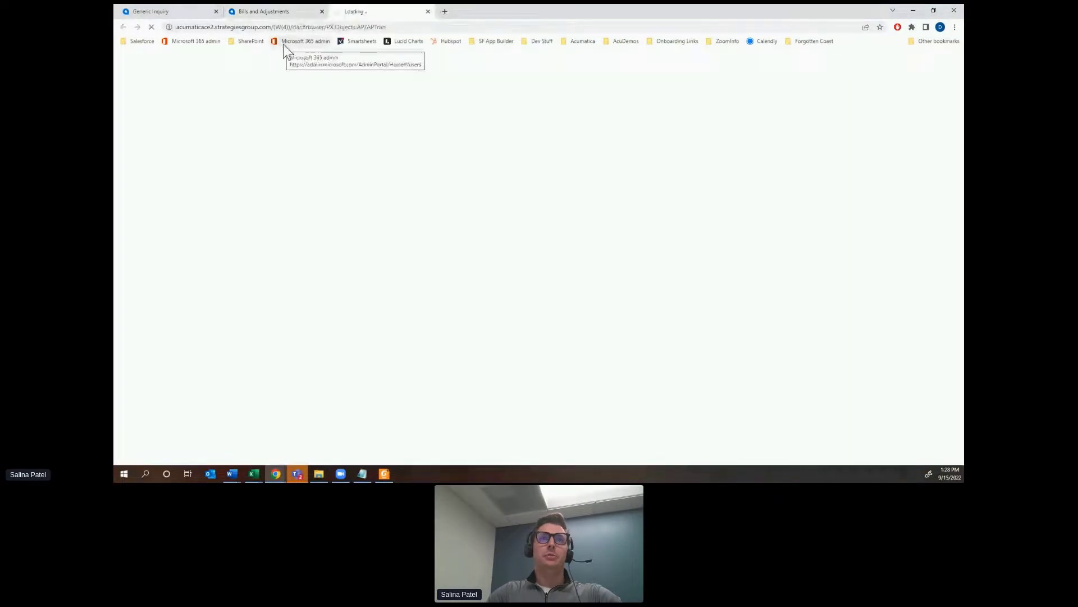
# Add the table PX.Objects.AP.APTran to the SGI - AP Details generic inquiry.
pyautogui.click(195, 13)
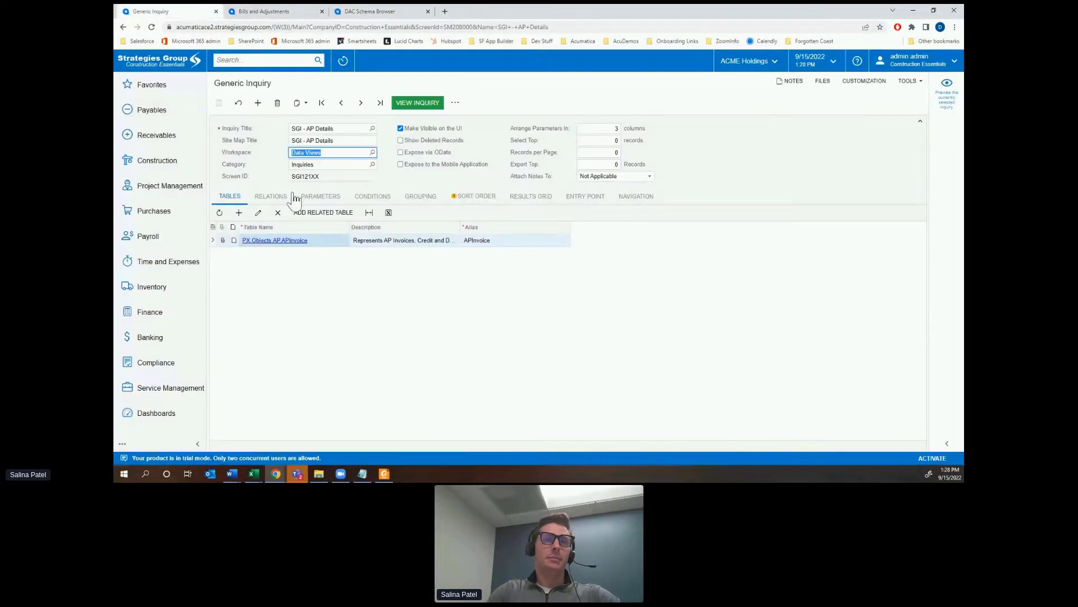
pyautogui.click(243, 216)
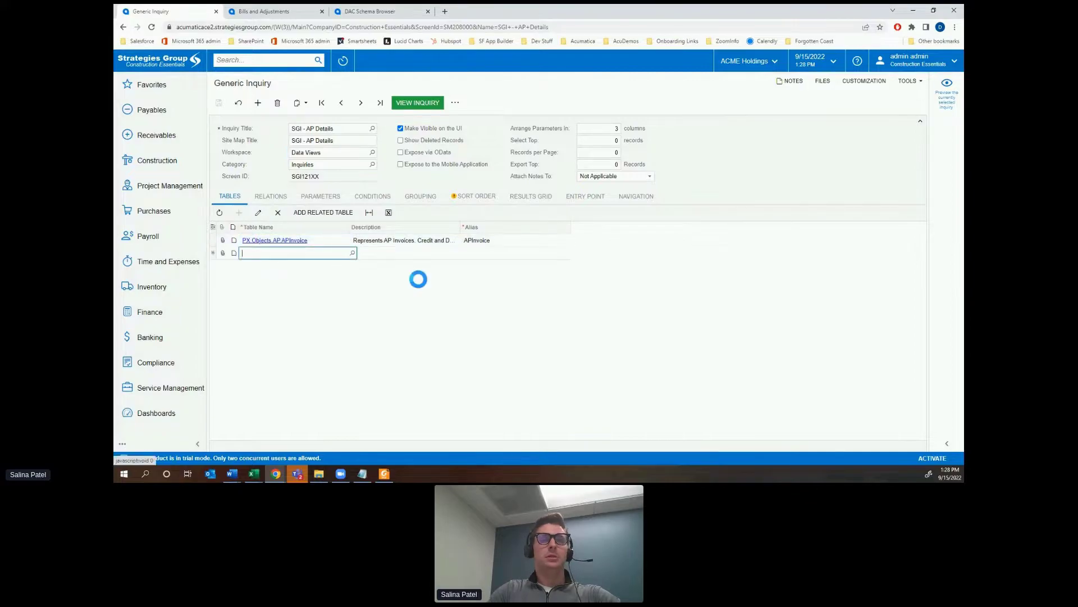
pyautogui.write('apl')
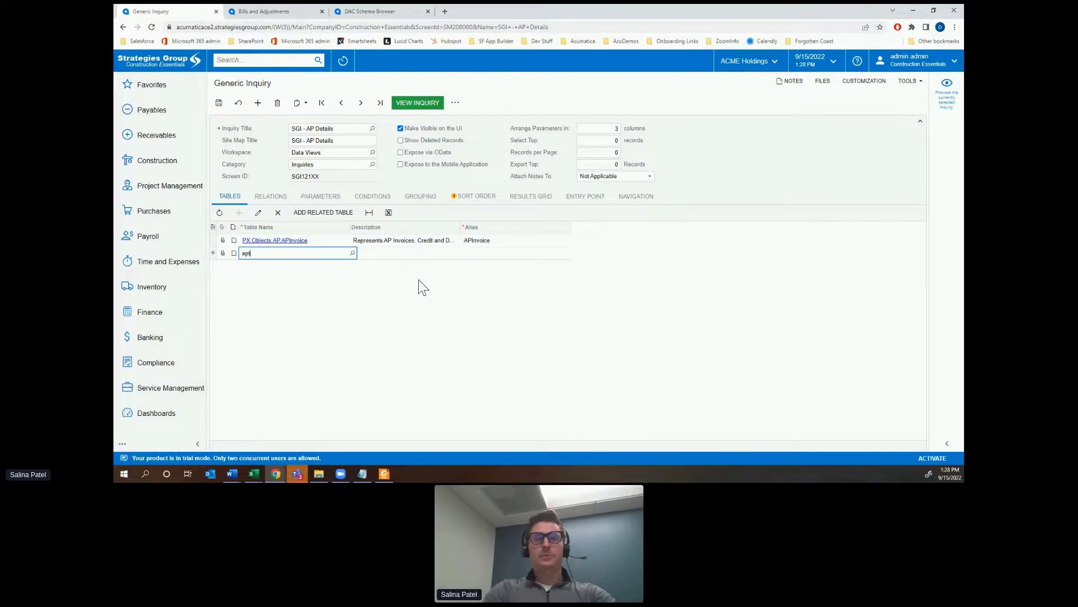
pyautogui.write('ran')
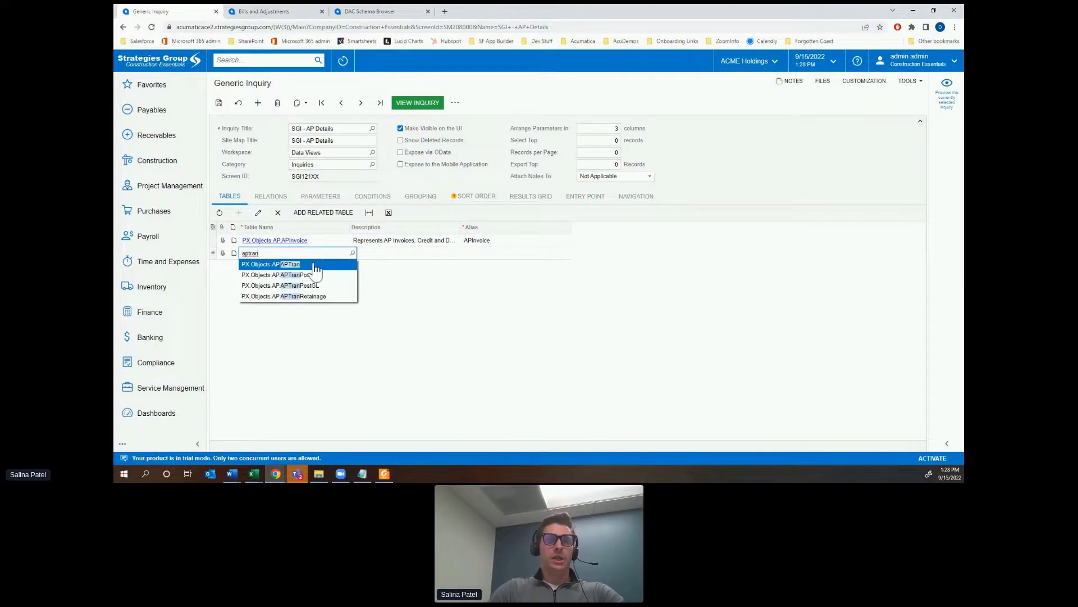
pyautogui.click(311, 266)
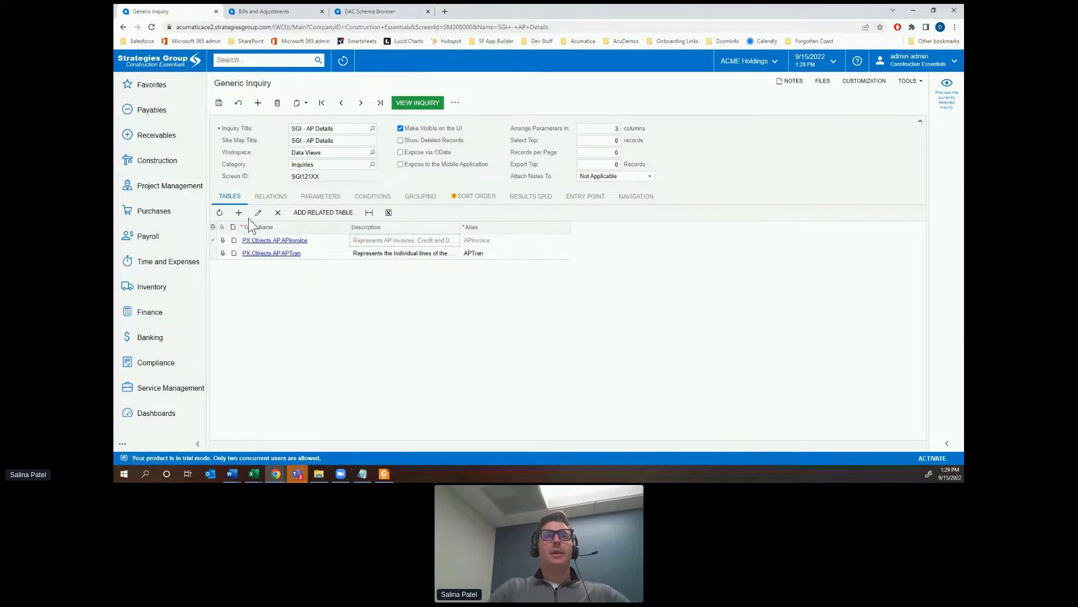
# Check the inquiry's table relations and open the schema definition of its APInvoice table.
pyautogui.click(272, 198)
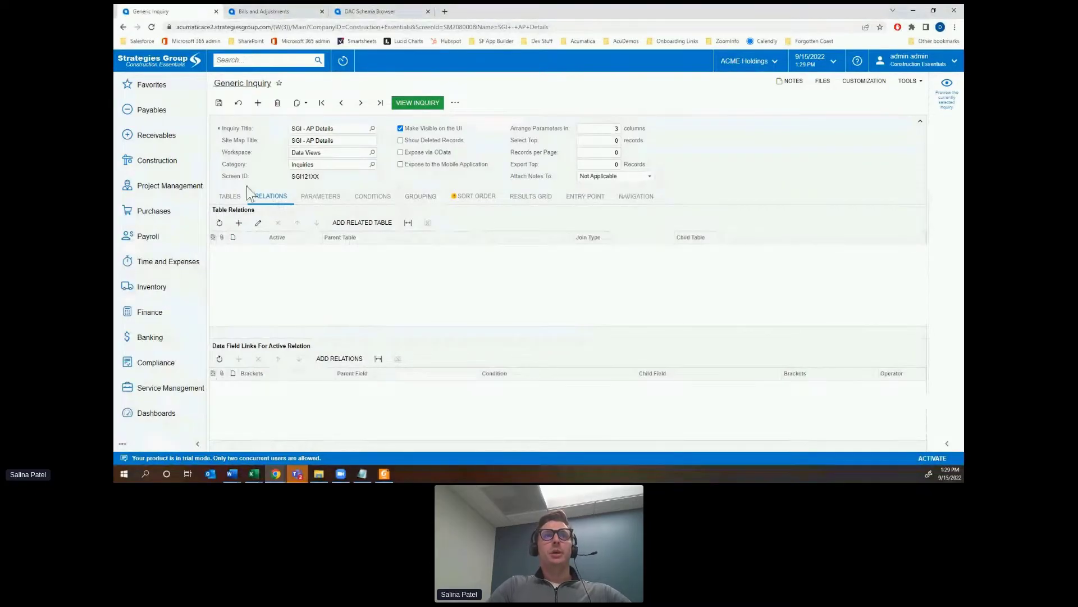
pyautogui.click(231, 196)
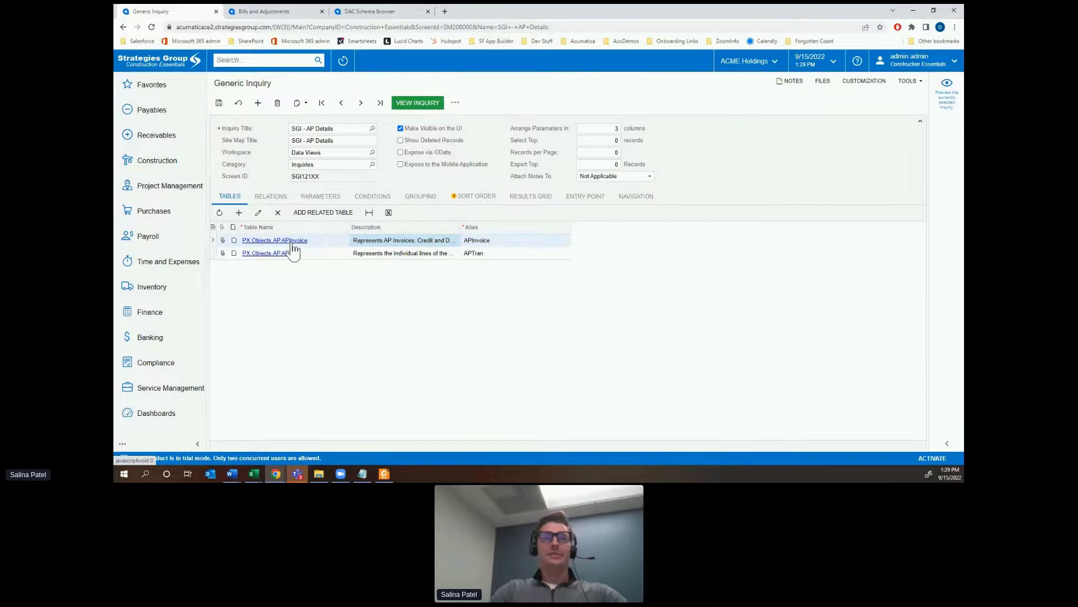
pyautogui.click(291, 242)
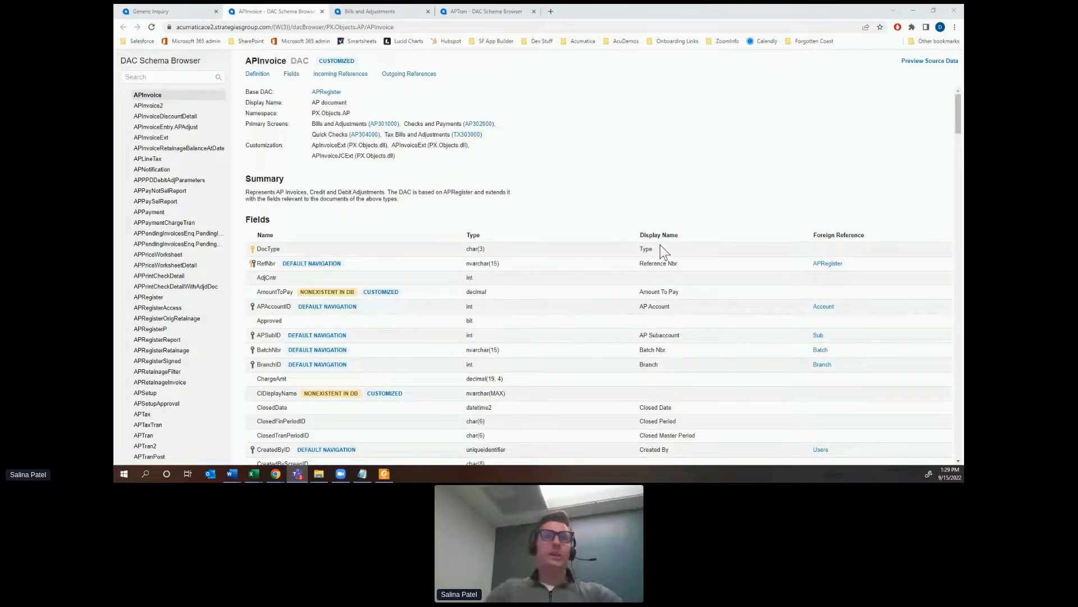
# Find APTran among the incoming references of APInvoice and check its parent and child key fields.
pyautogui.scroll(-15, 661, 245)
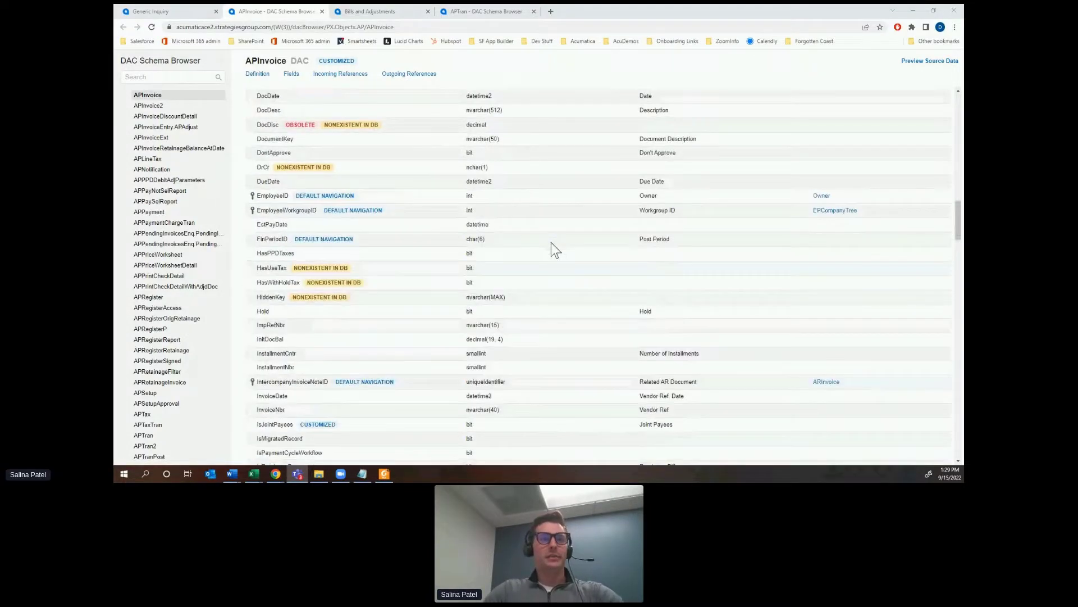
pyautogui.scroll(-20, 551, 242)
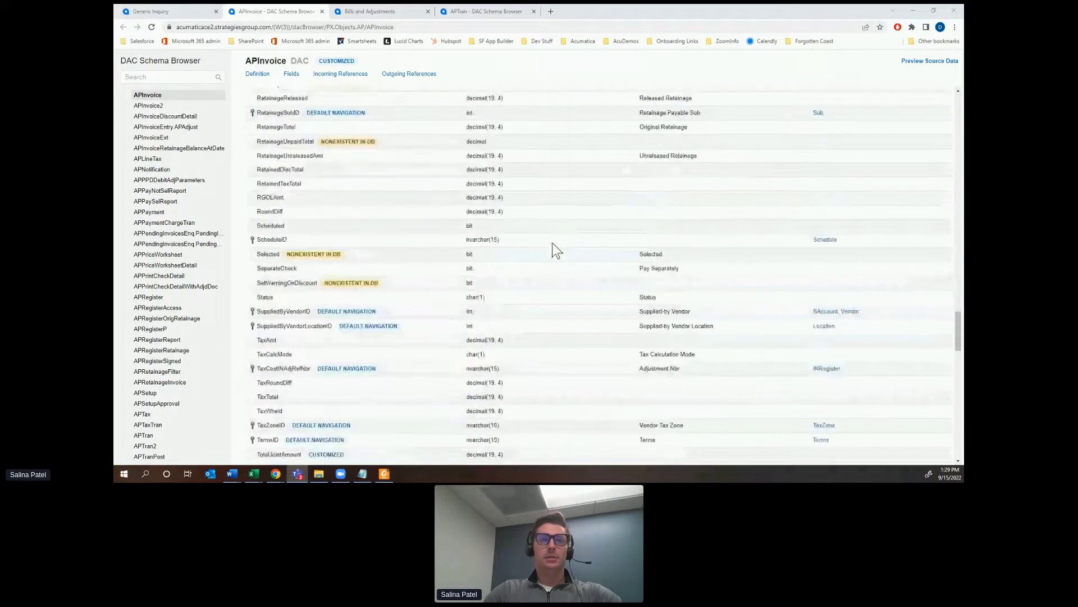
pyautogui.scroll(-4, 553, 244)
pyautogui.scroll(-10, 554, 246)
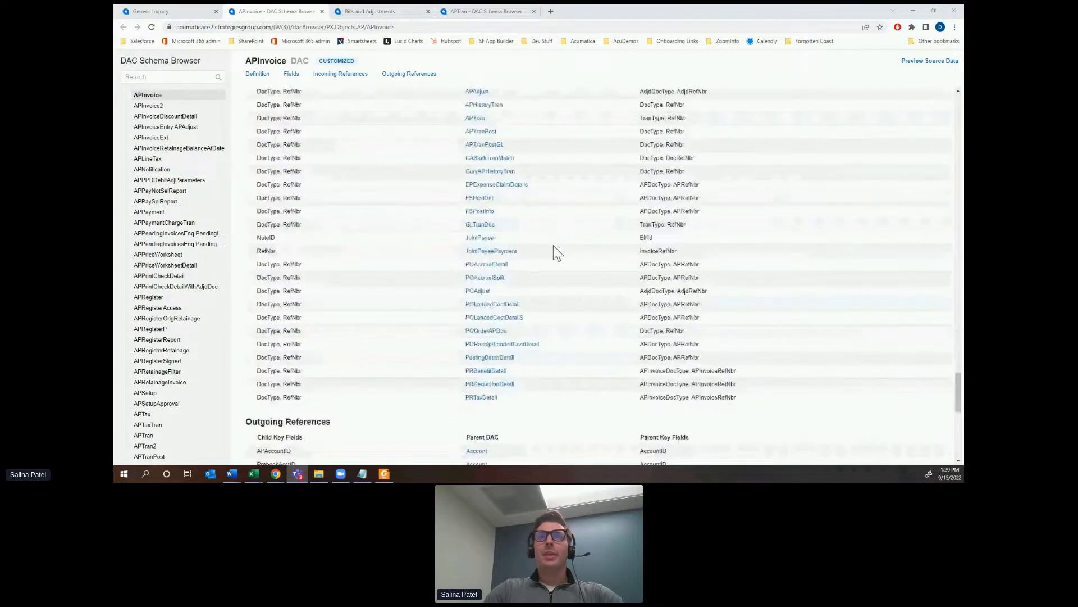
pyautogui.scroll(2, 485, 131)
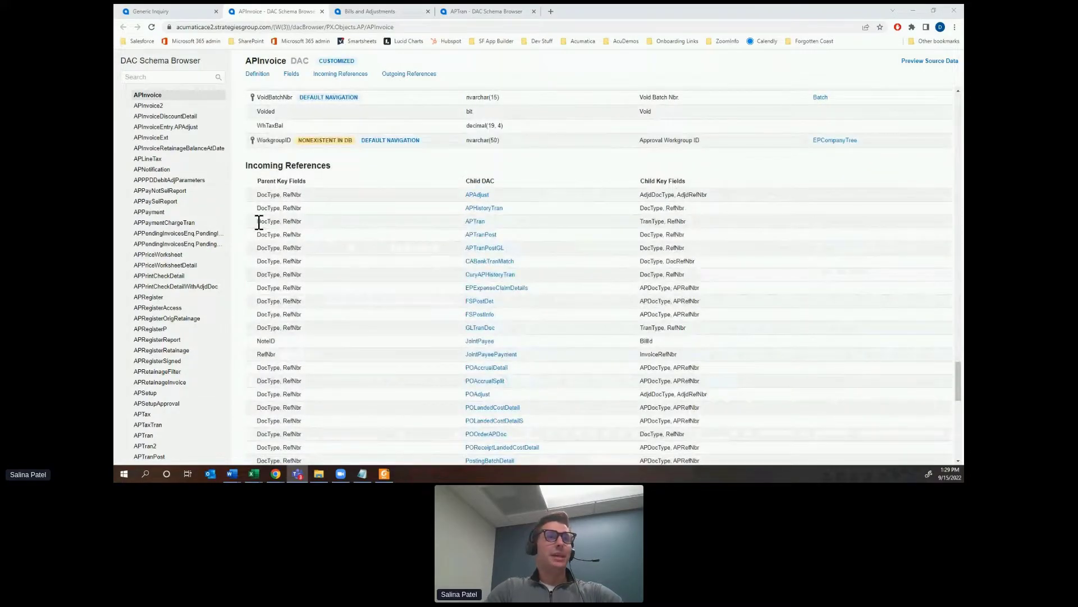
pyautogui.moveTo(258, 222); pyautogui.dragTo(303, 222)
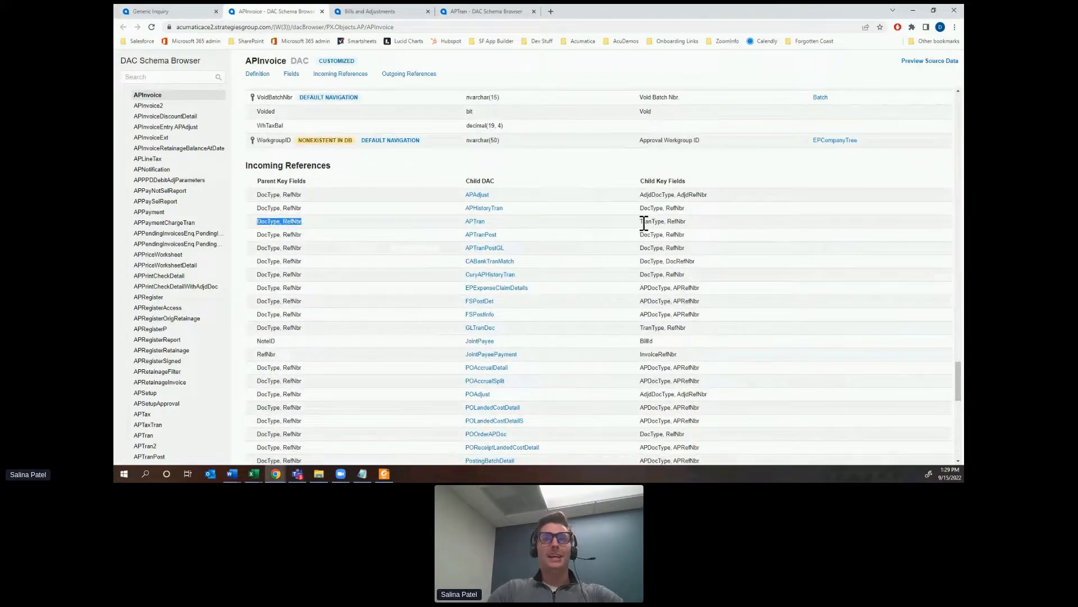
pyautogui.moveTo(640, 221); pyautogui.dragTo(698, 224)
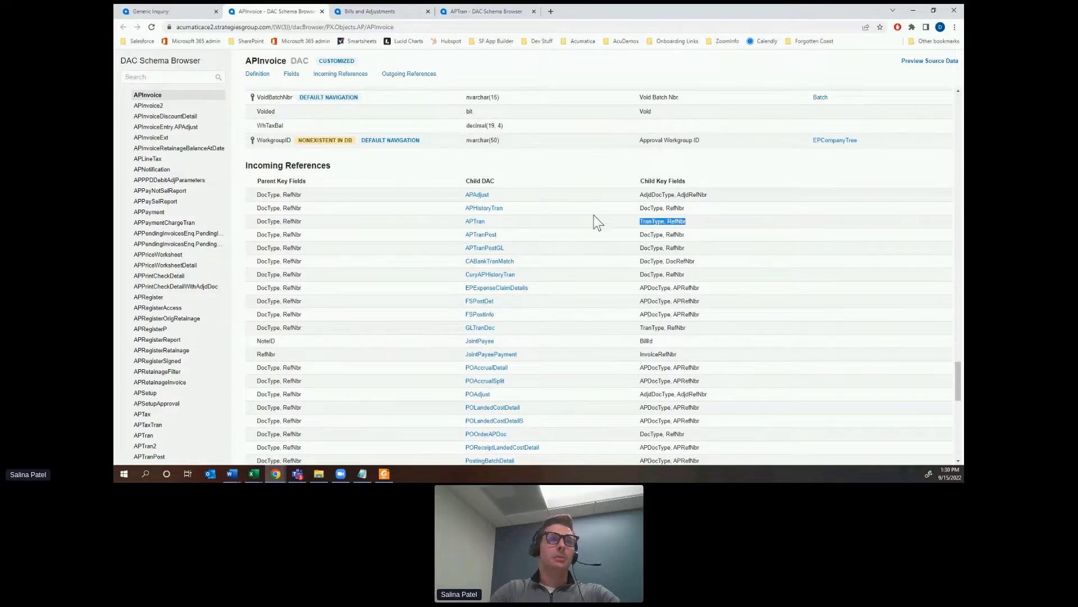
# Add a table relation to the generic inquiry with APInvoice as parent, APTran as child and a Left join.
pyautogui.click(174, 10)
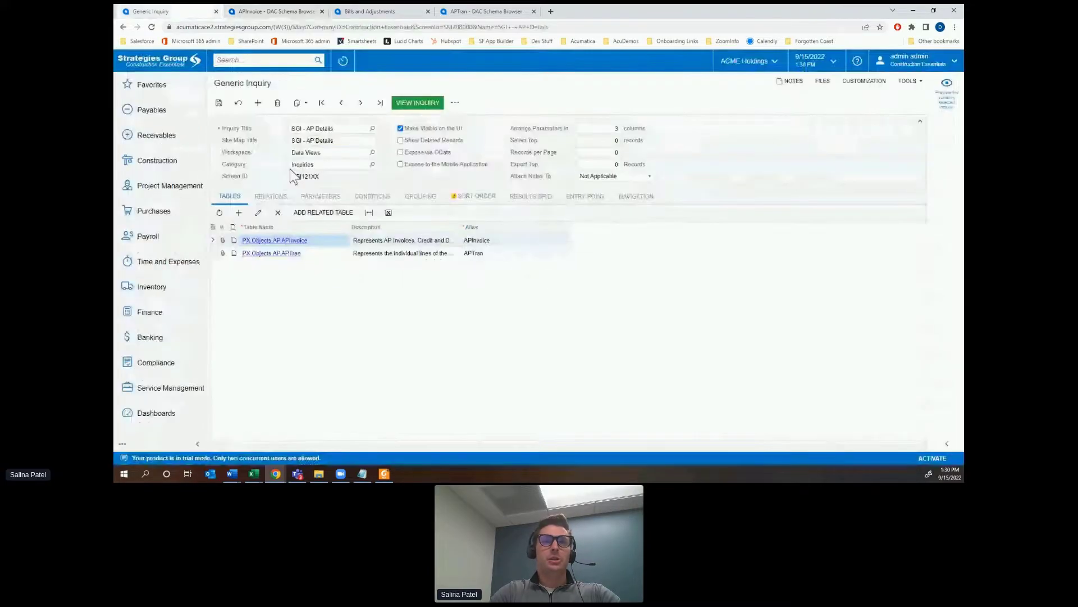
pyautogui.click(239, 222)
pyautogui.click(419, 255)
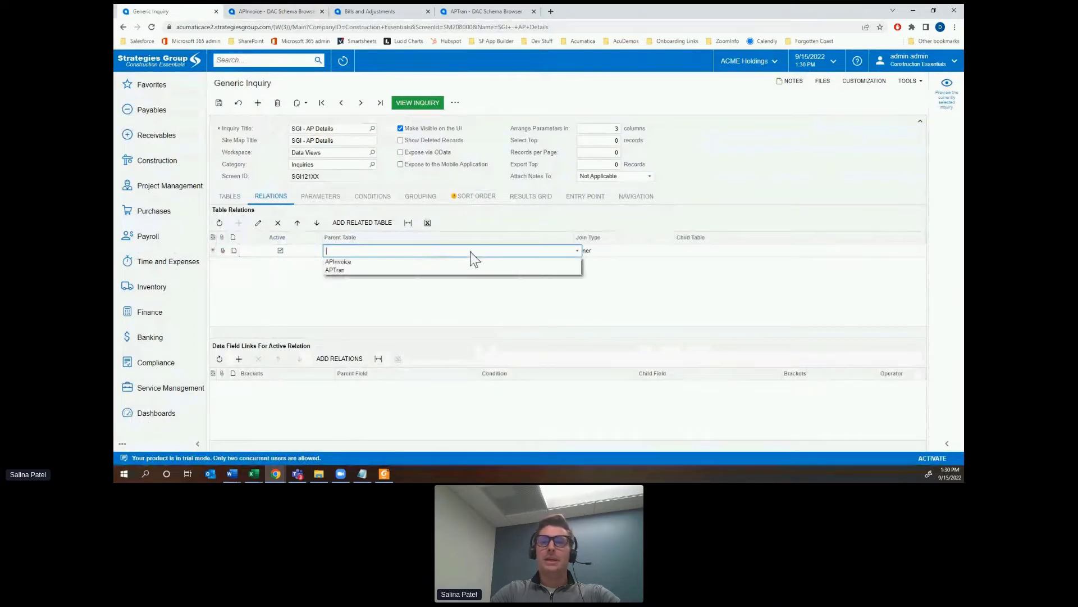
pyautogui.click(396, 264)
pyautogui.click(730, 251)
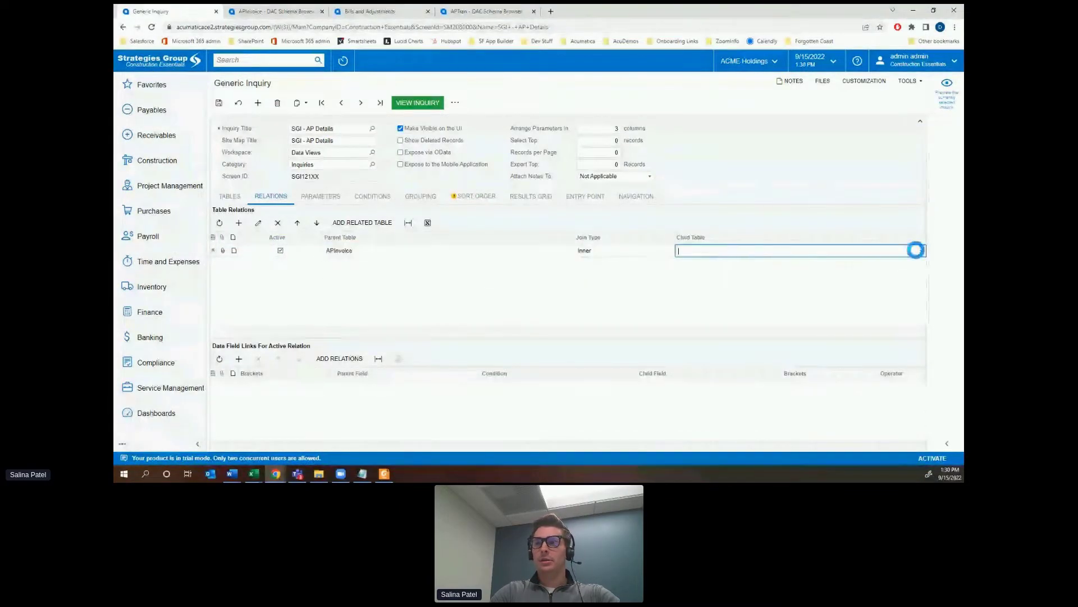
pyautogui.click(921, 250)
pyautogui.click(729, 268)
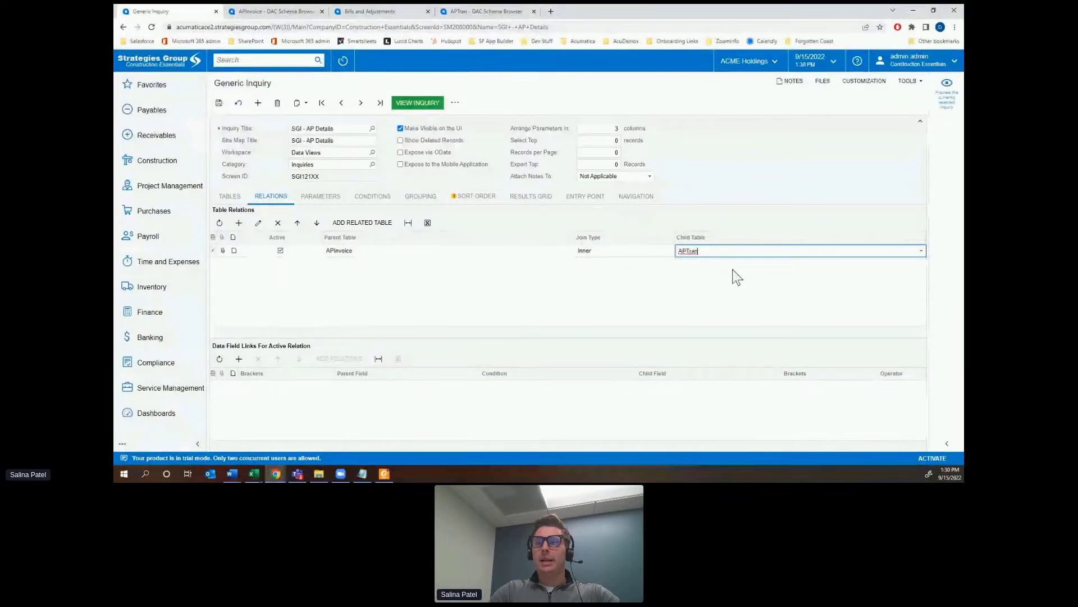
pyautogui.click(616, 254)
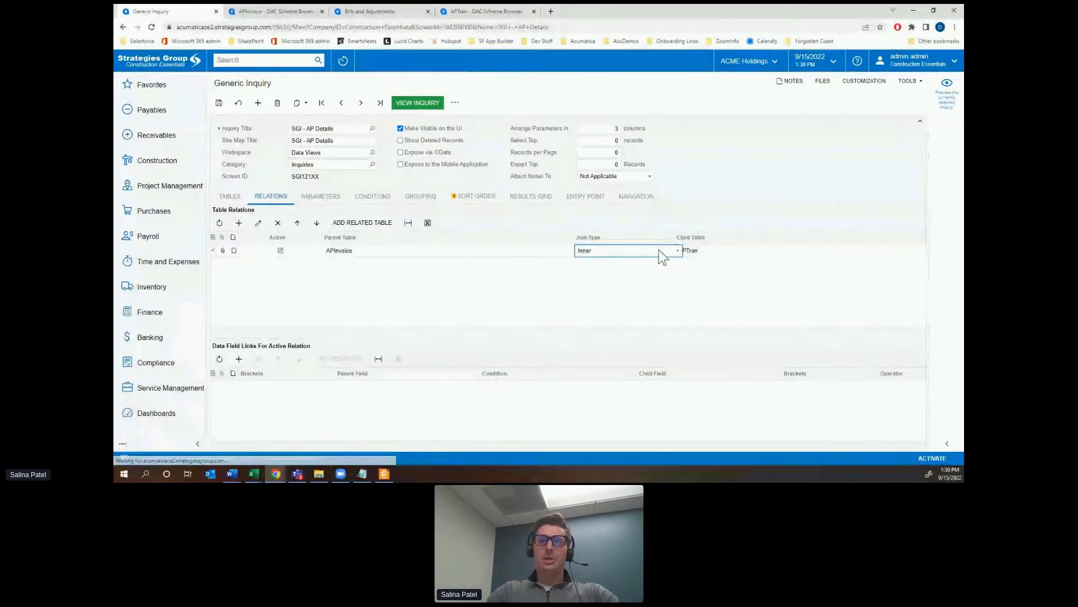
pyautogui.click(665, 254)
pyautogui.click(598, 262)
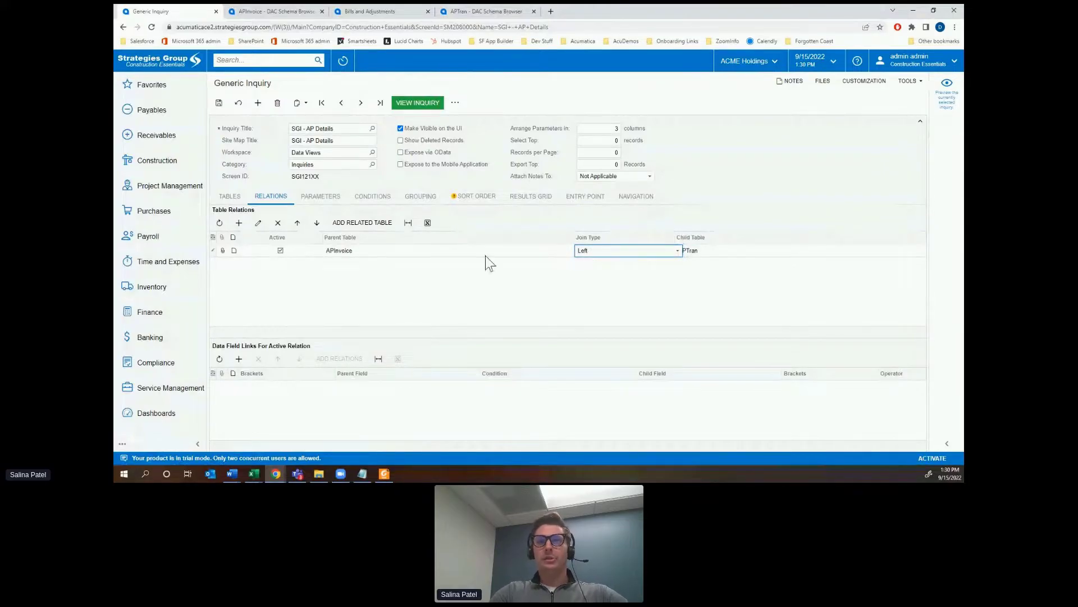
# Link the relation's parent field docType to the child field tranType with the Equals condition.
pyautogui.click(450, 393)
pyautogui.click(480, 387)
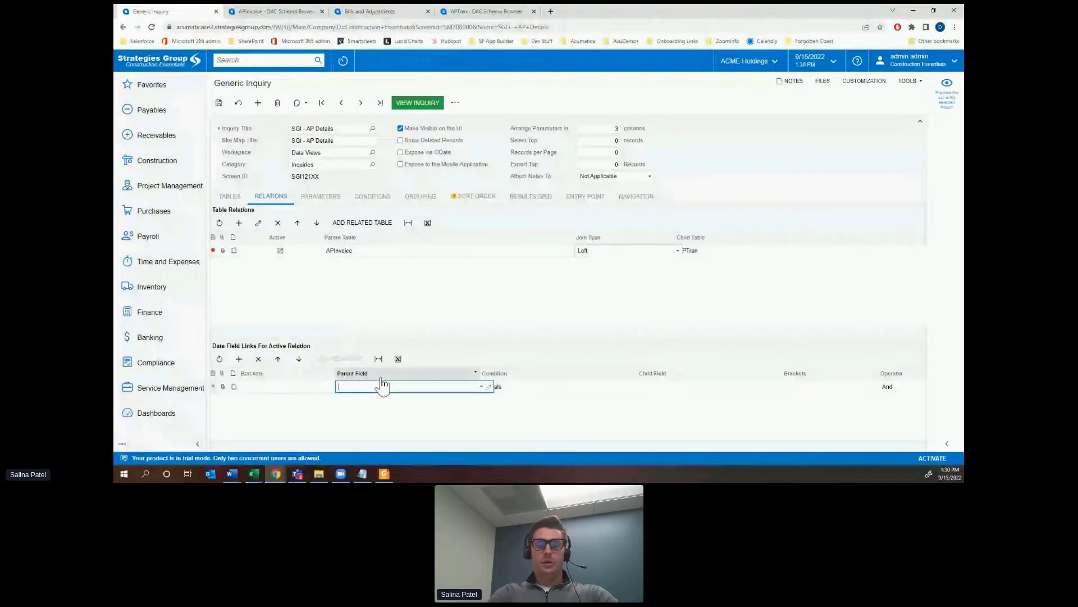
pyautogui.write('doc')
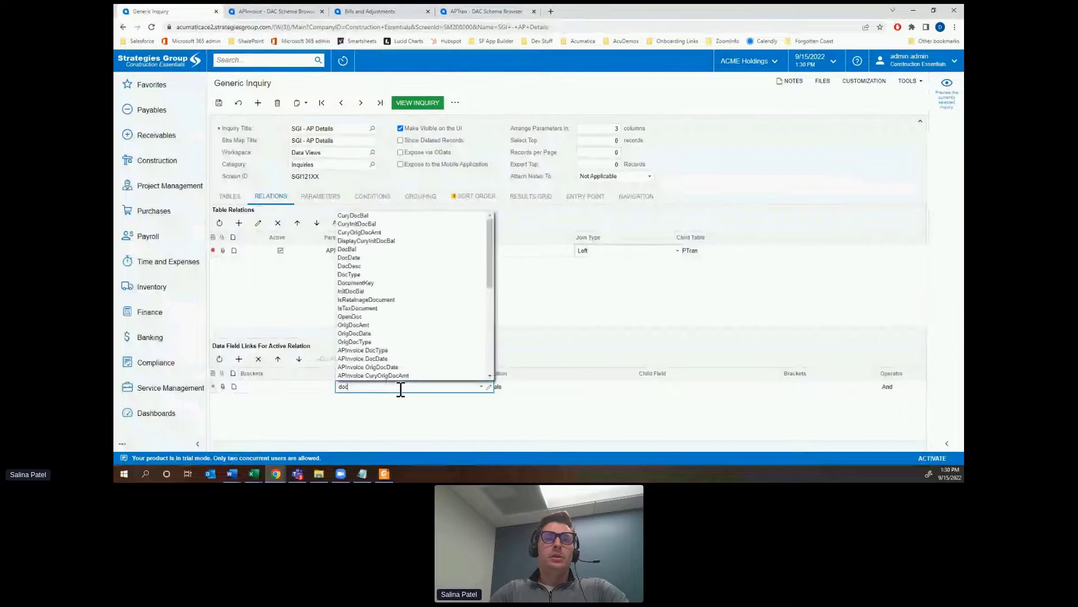
pyautogui.click(390, 274)
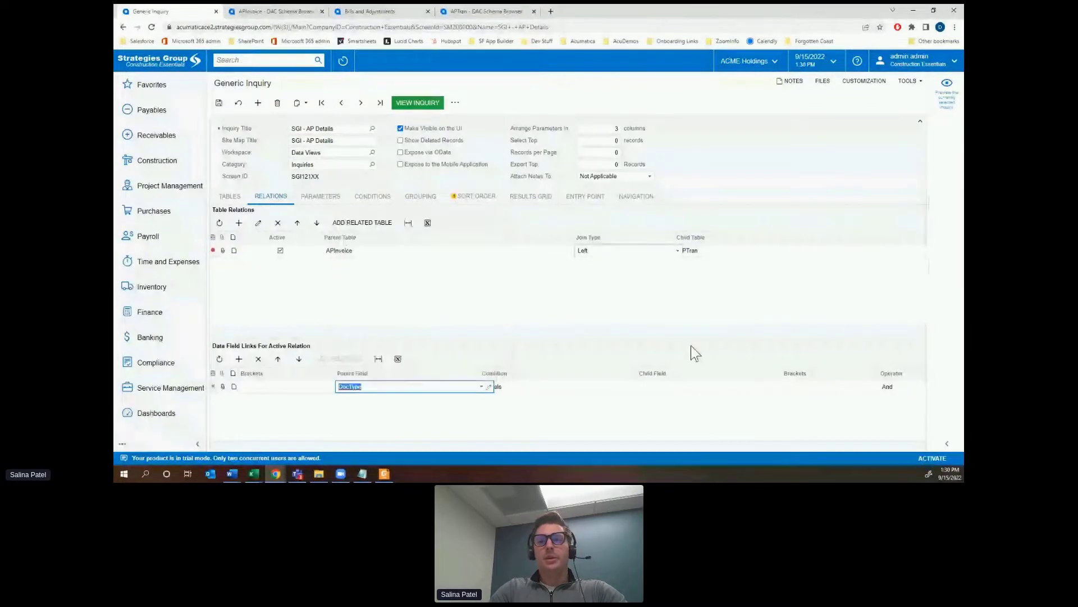
pyautogui.press('Tab')
pyautogui.write('tran')
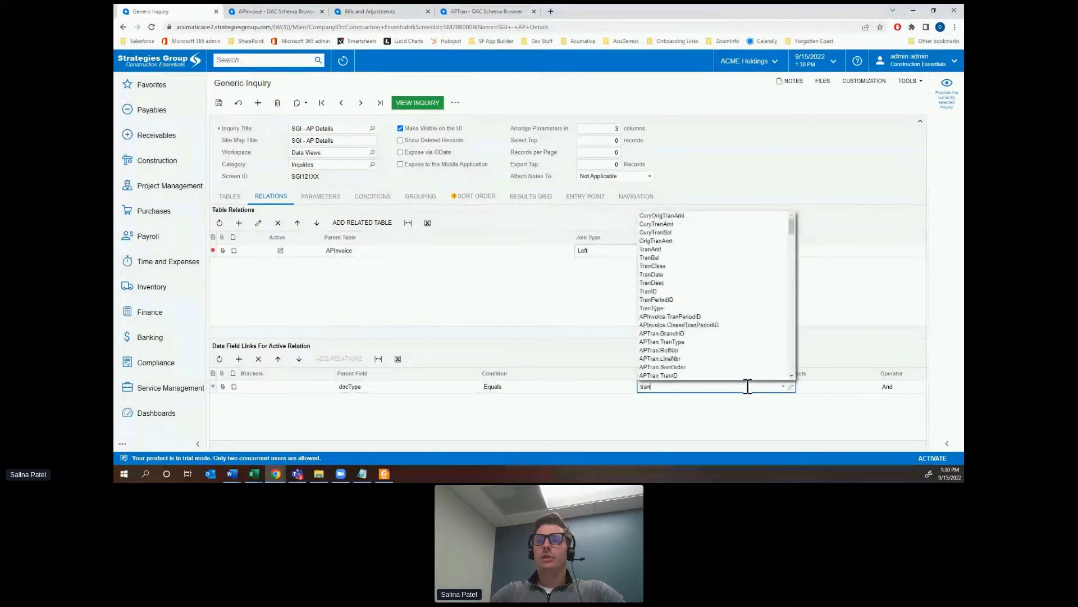
pyautogui.click(694, 309)
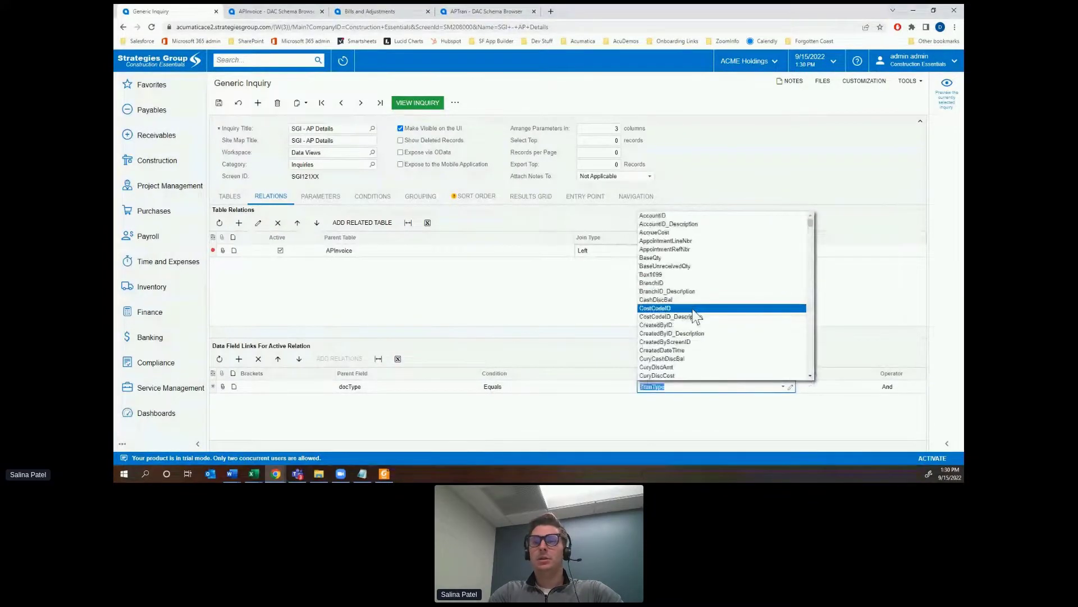
pyautogui.click(531, 396)
pyautogui.click(534, 386)
pyautogui.click(642, 386)
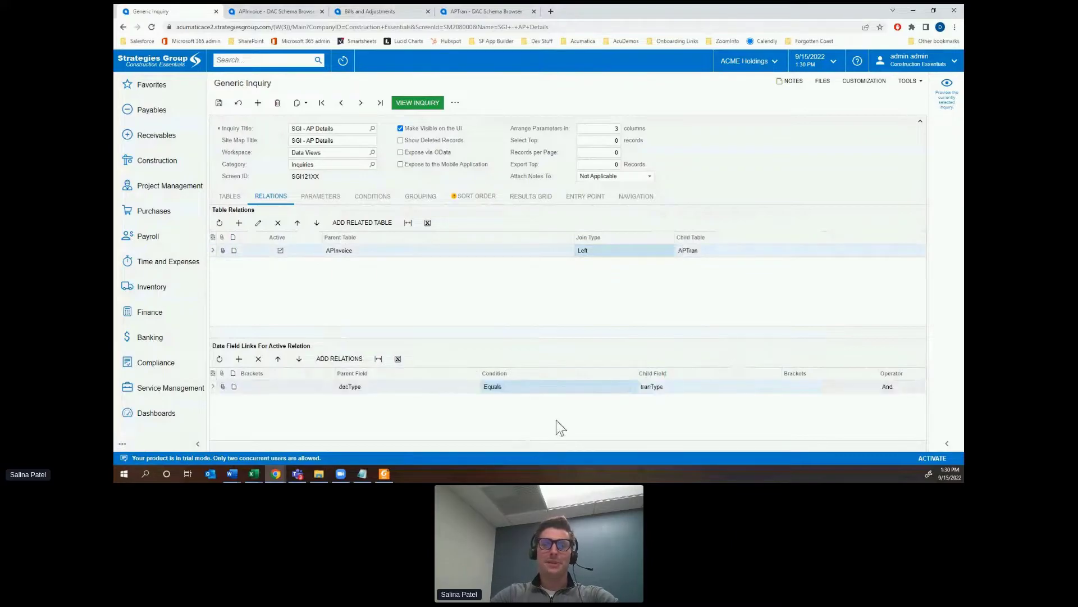
# Add a second field link where parent refNbr equals child refNbr, and save the inquiry.
pyautogui.click(238, 360)
pyautogui.click(465, 397)
pyautogui.write('ref')
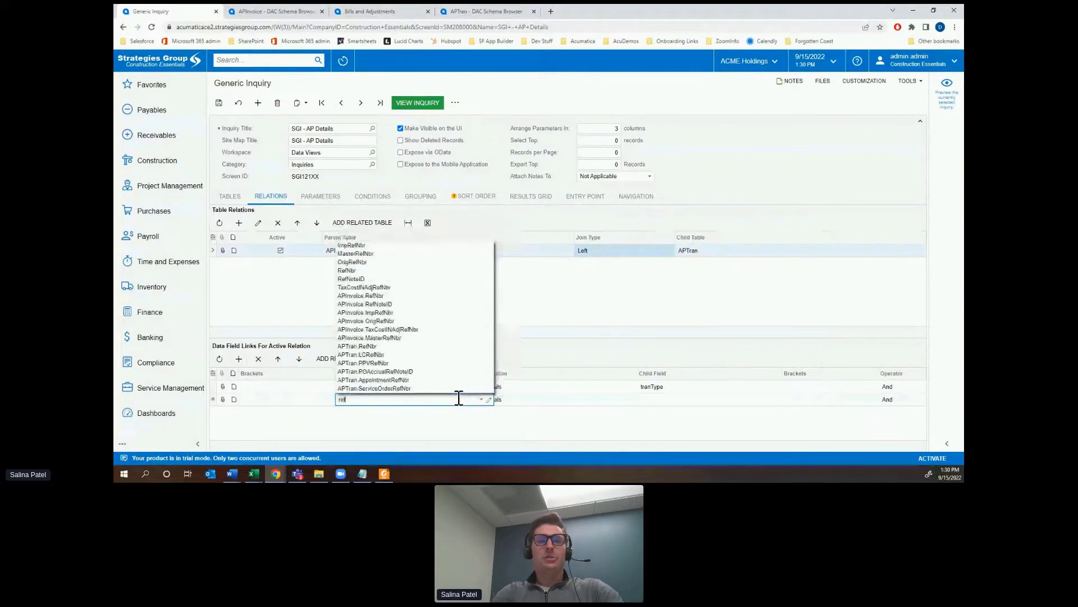
pyautogui.click(351, 270)
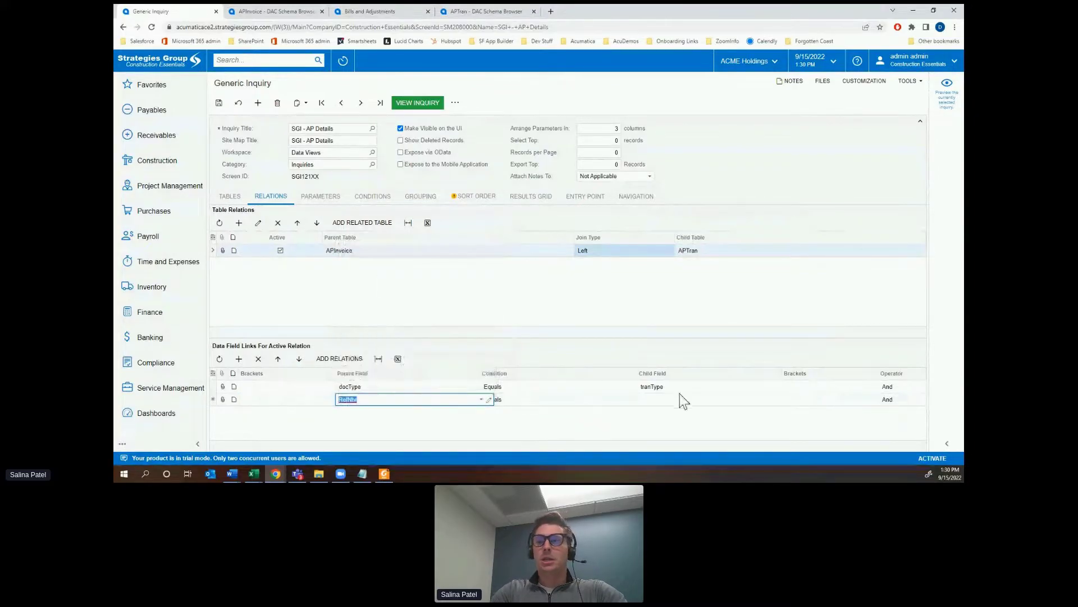
pyautogui.click(685, 401)
pyautogui.write('ref')
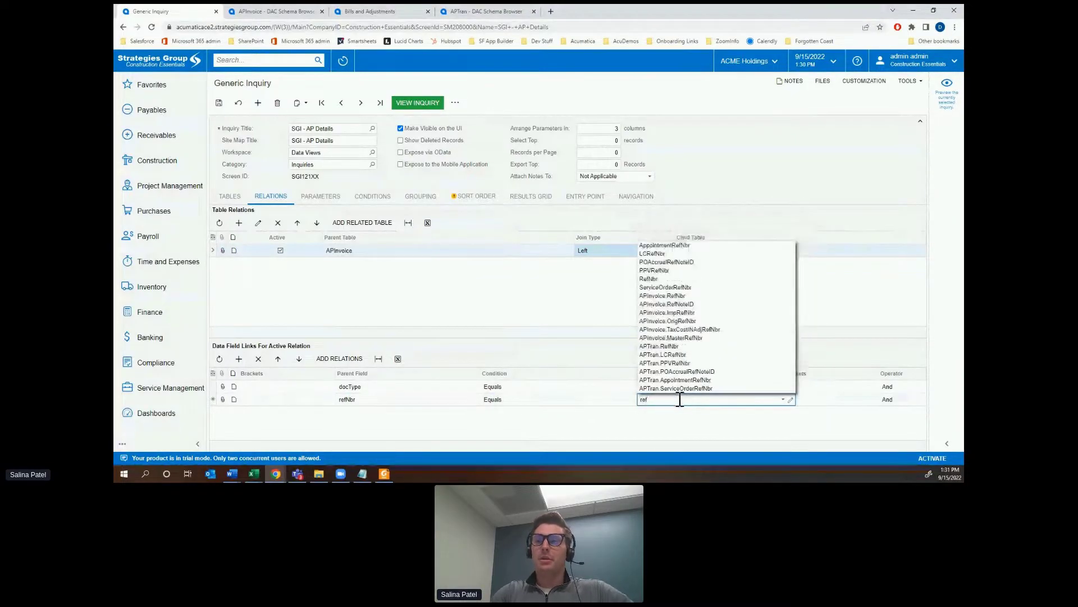
pyautogui.click(668, 279)
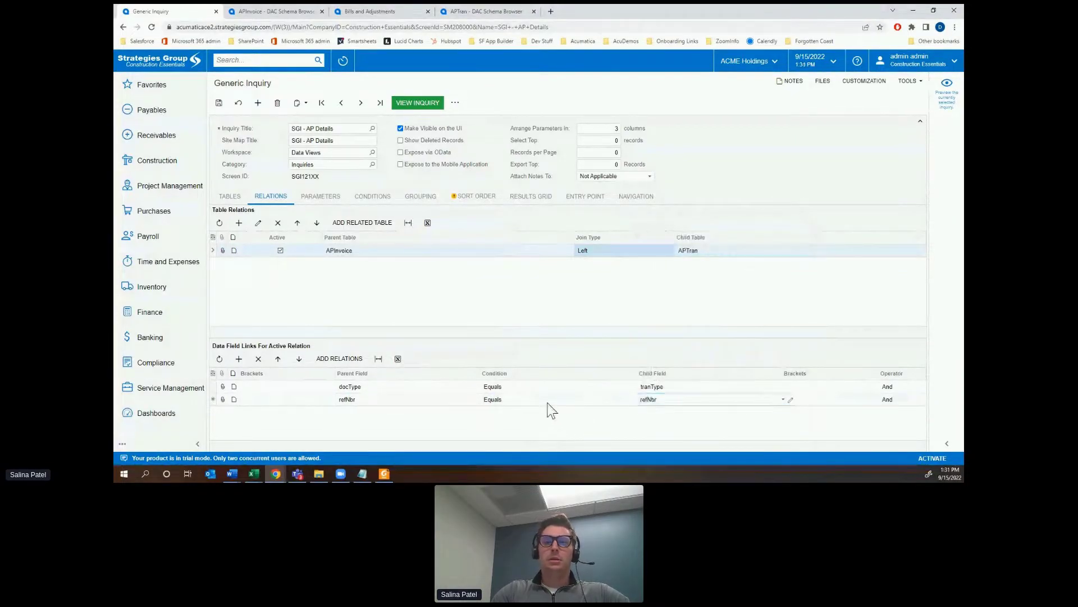
pyautogui.click(564, 400)
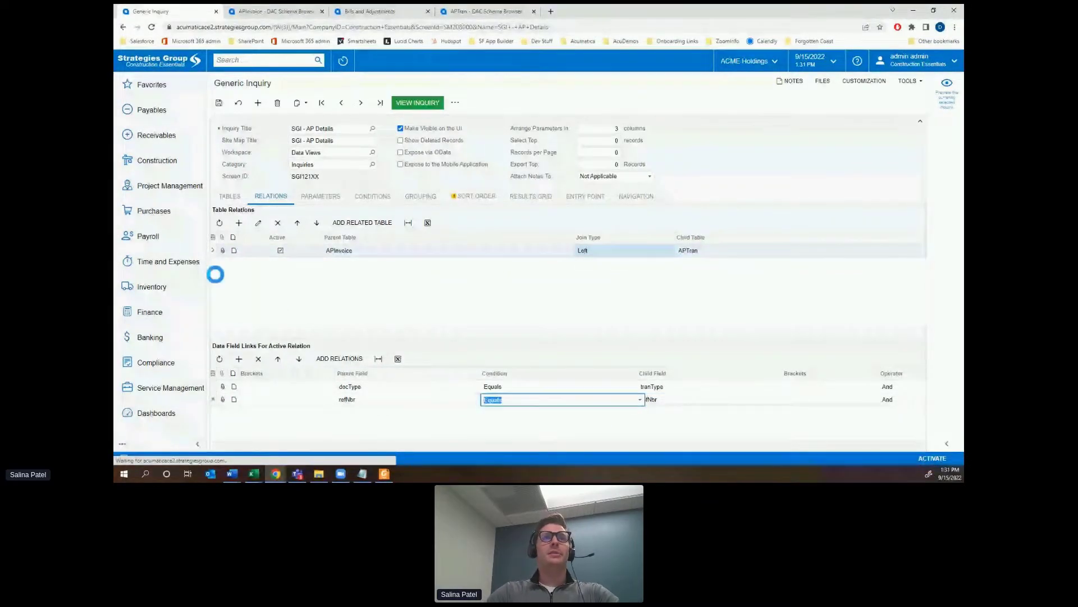
pyautogui.click(219, 107)
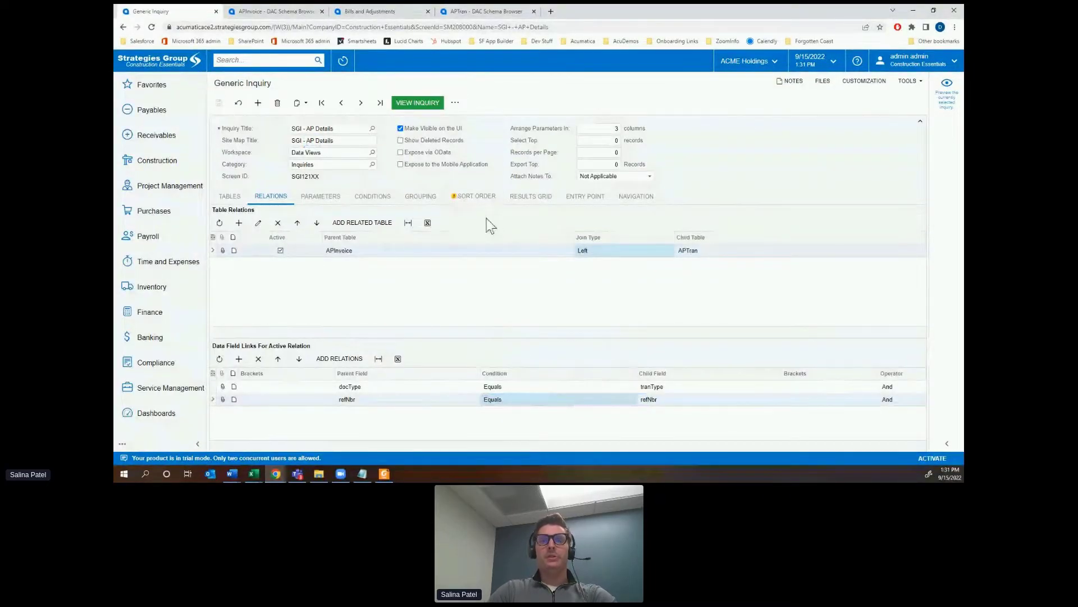
# Close the element properties on the open bill and examine the extended costs of its two detail lines.
pyautogui.click(379, 12)
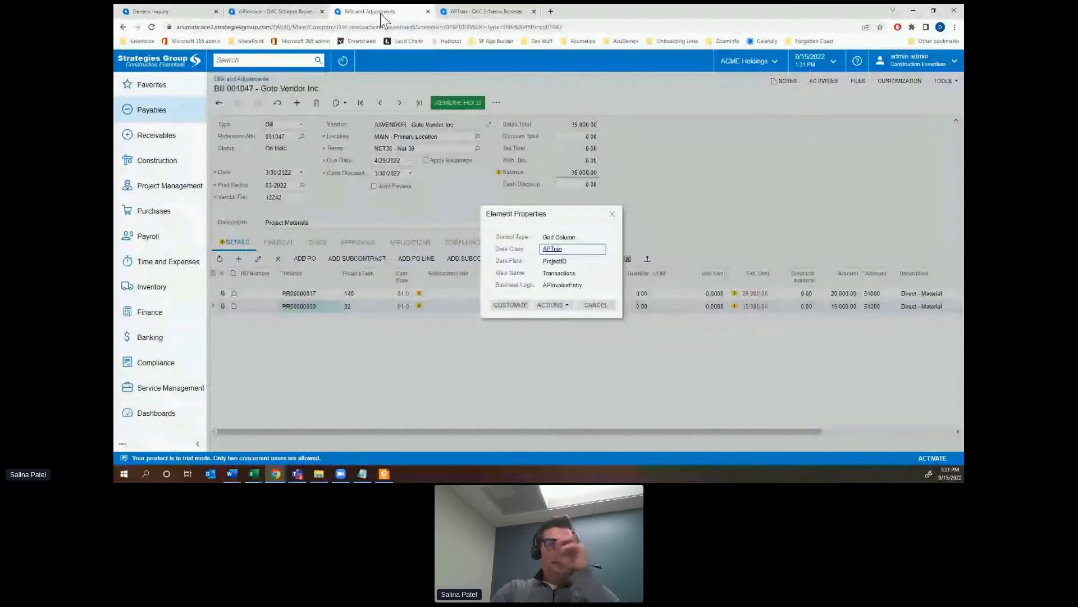
pyautogui.click(612, 214)
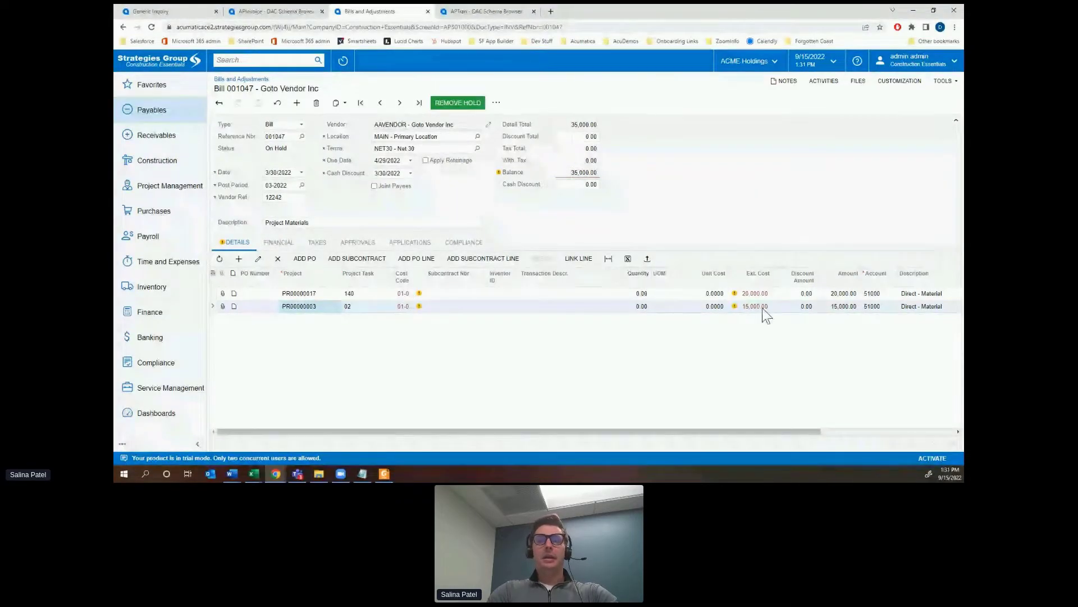
pyautogui.click(756, 295)
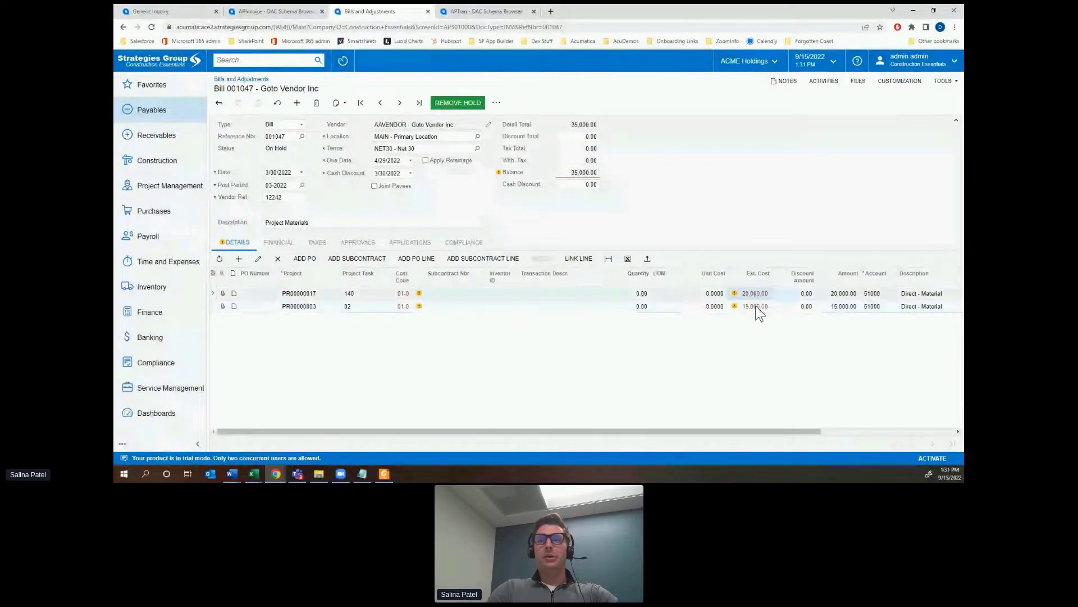
pyautogui.click(756, 307)
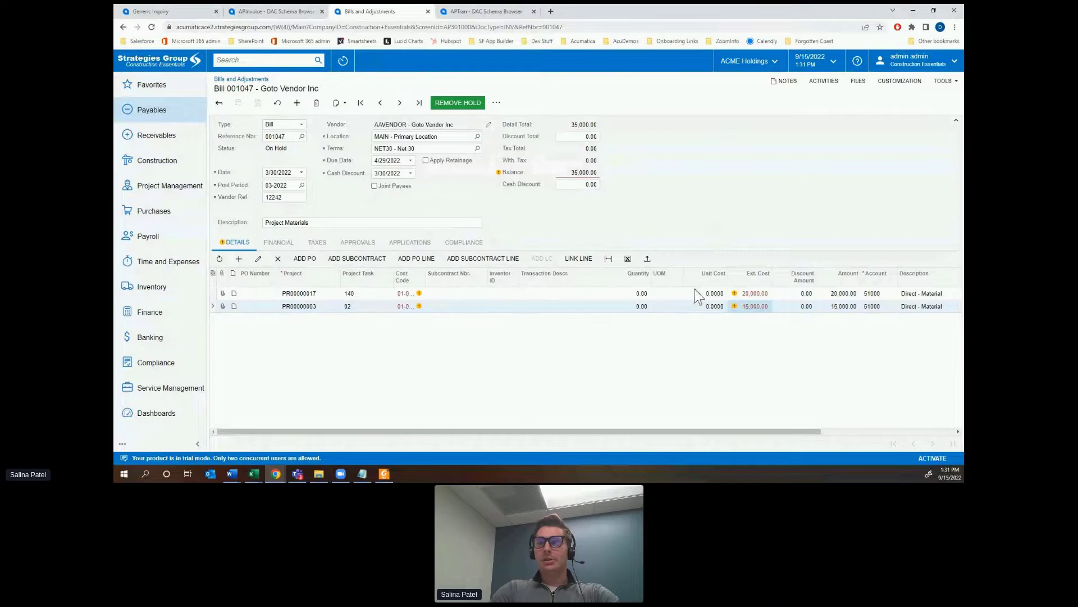
pyautogui.moveTo(753, 294)
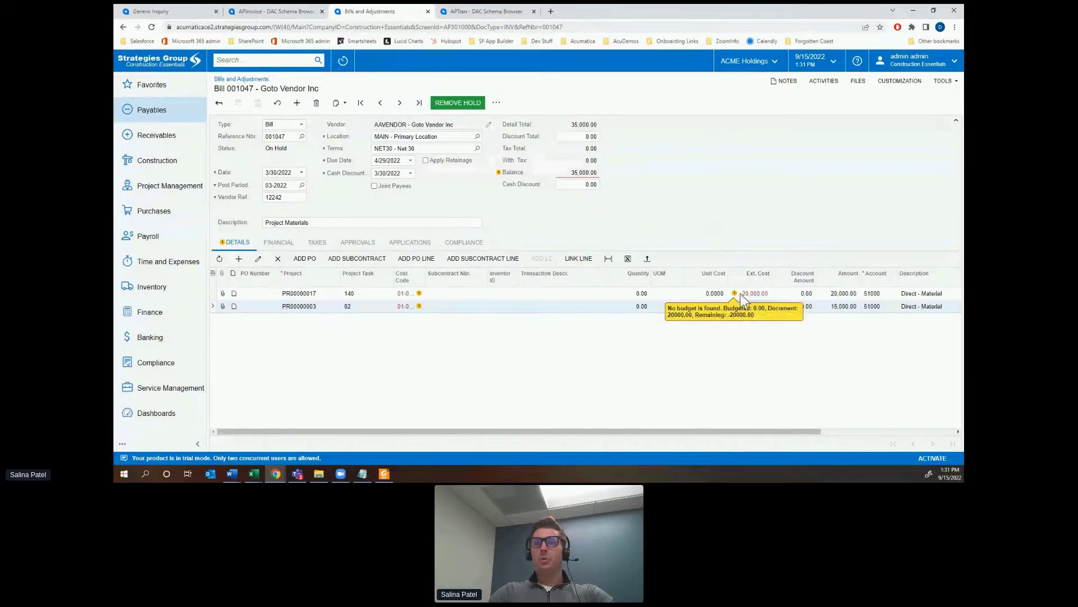
# Open the results view of the SGI - AP Details inquiry and return to the inquiry's definition.
pyautogui.click(160, 12)
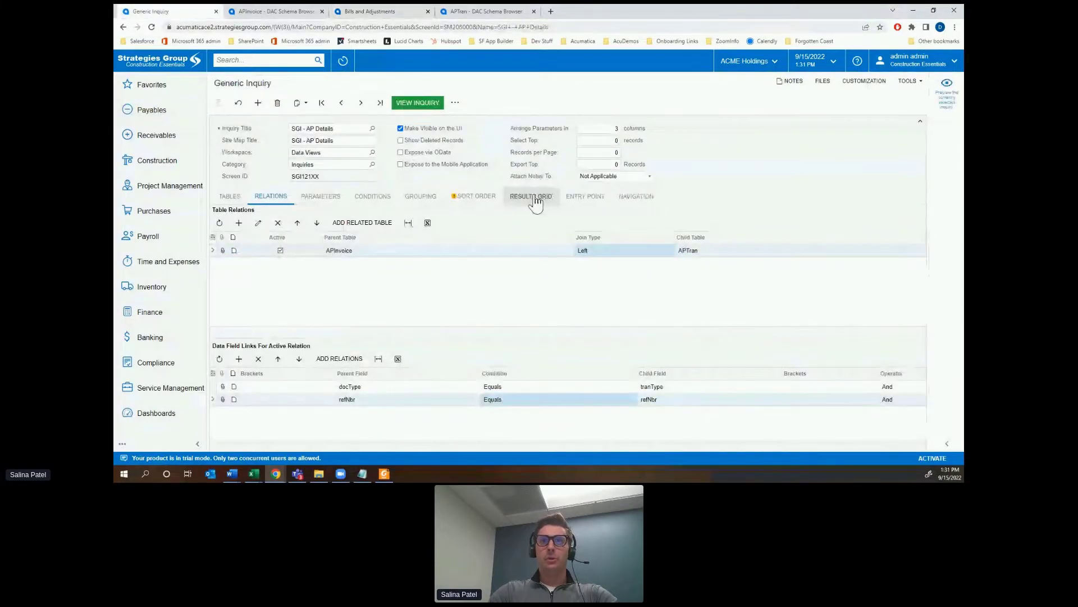
pyautogui.click(426, 102)
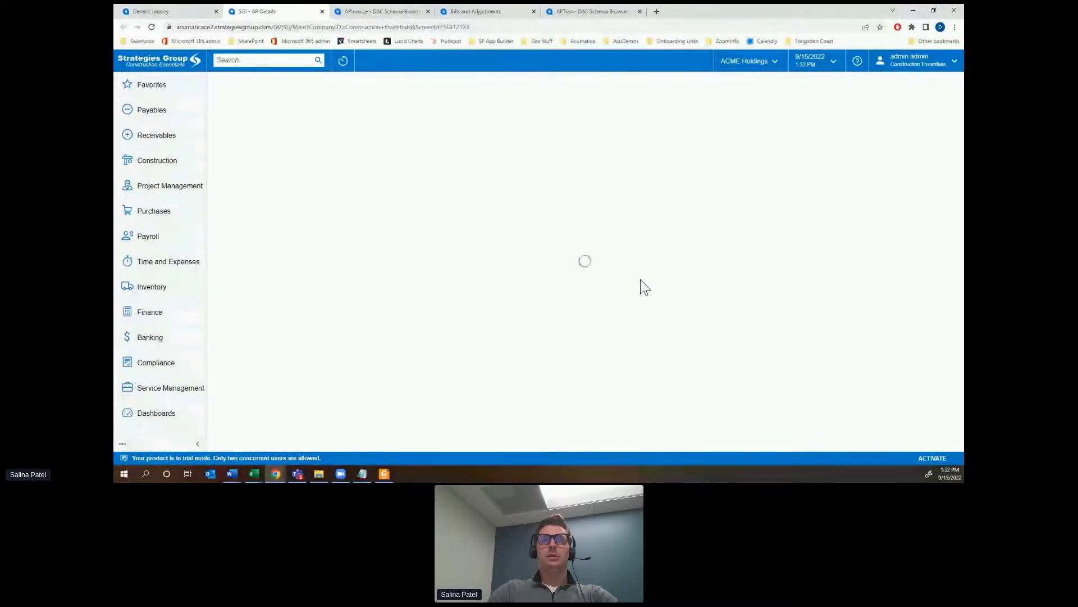
pyautogui.click(191, 16)
# Add a row to the inquiry's results grid with object APInvoice and data field DocType.
pyautogui.click(540, 205)
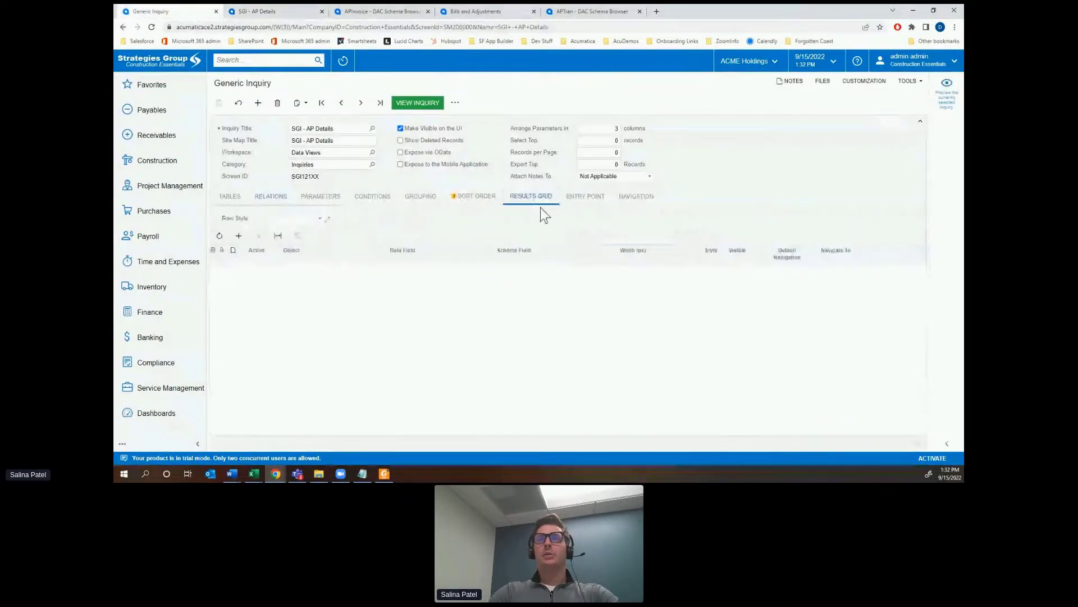
pyautogui.click(238, 235)
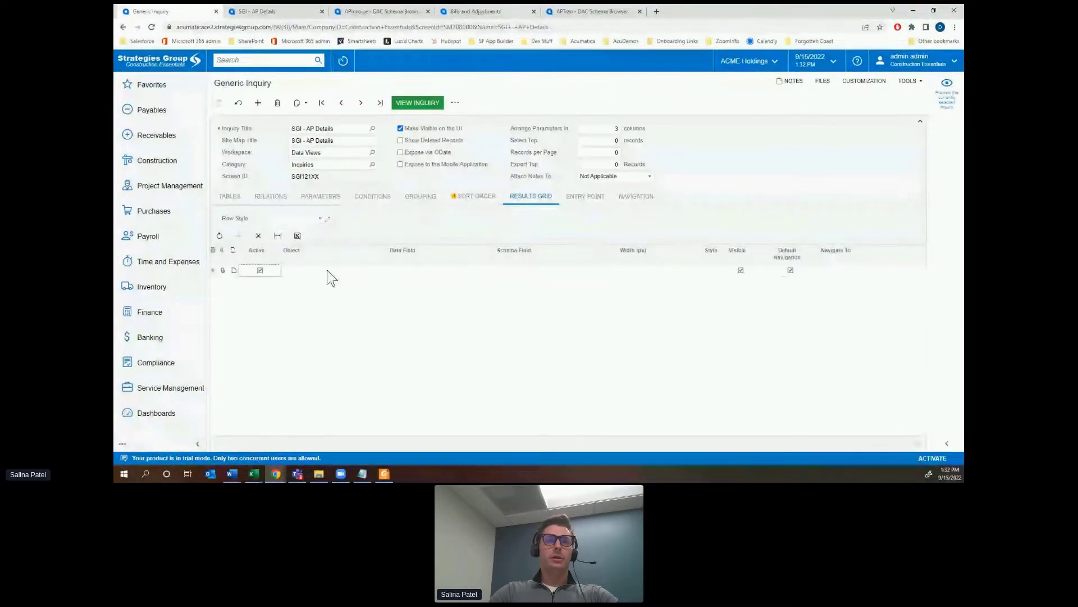
pyautogui.click(388, 272)
pyautogui.click(387, 272)
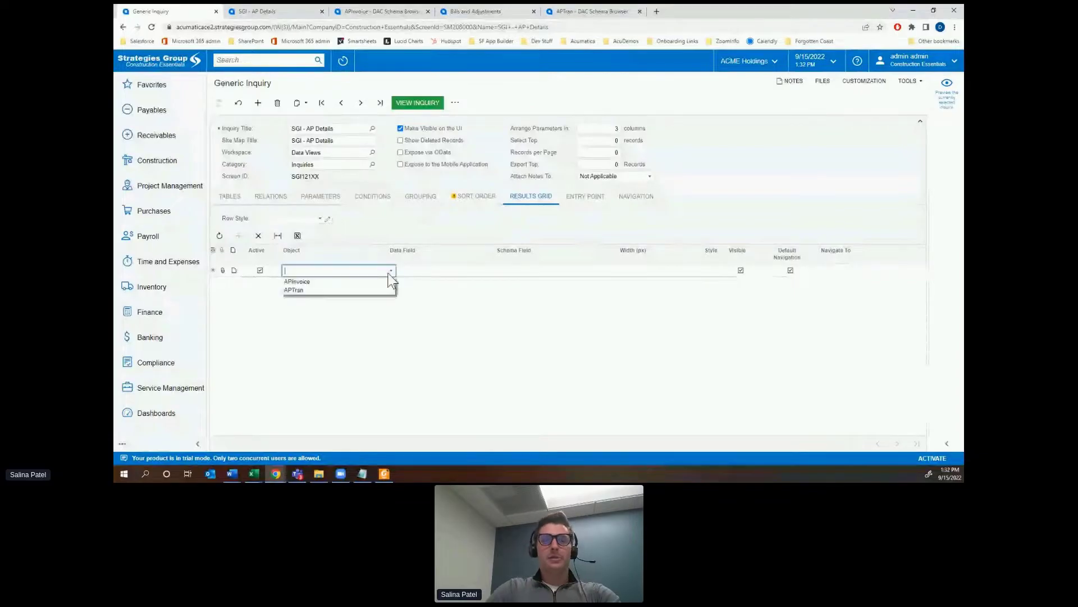
pyautogui.click(323, 282)
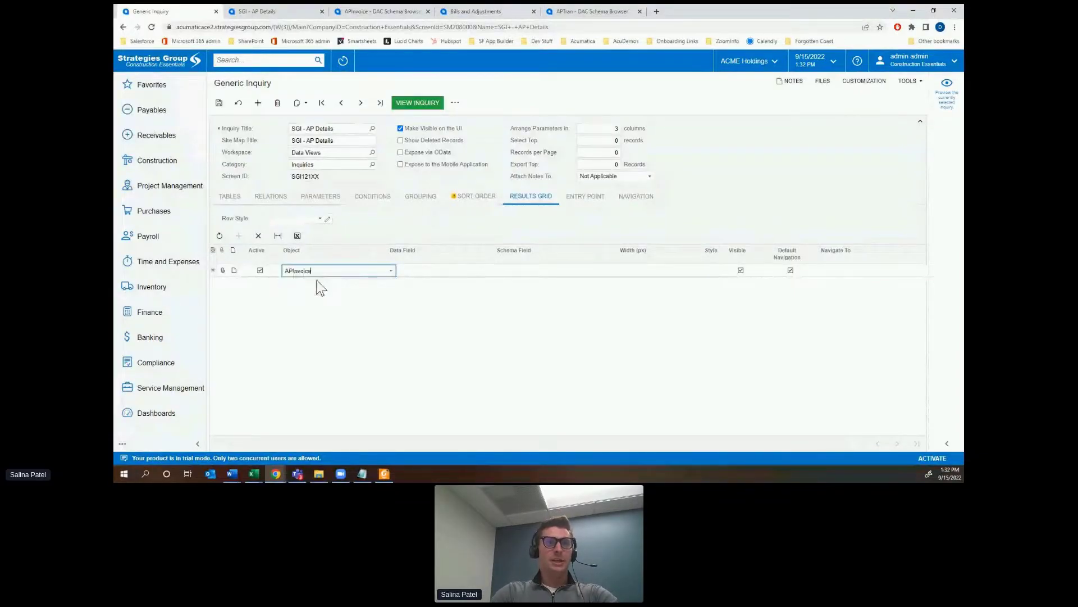
pyautogui.click(436, 270)
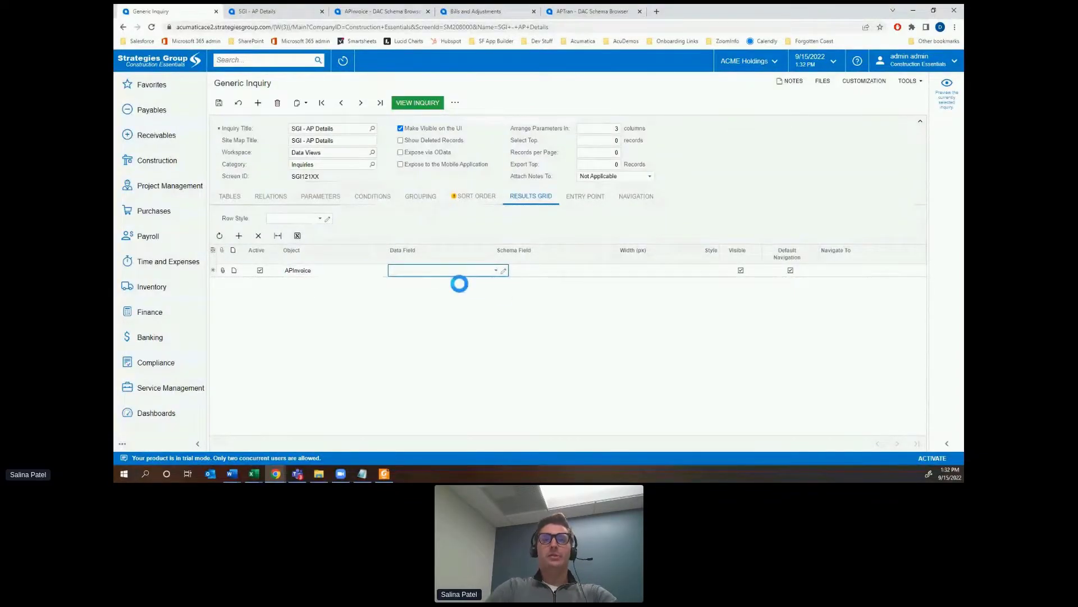
pyautogui.write('doc')
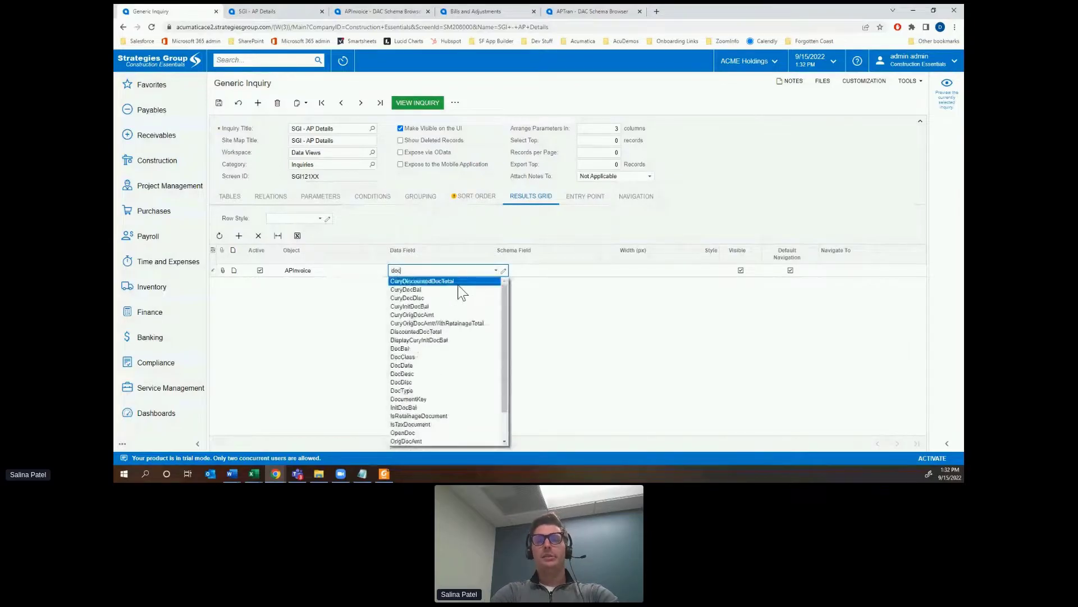
pyautogui.write('ty')
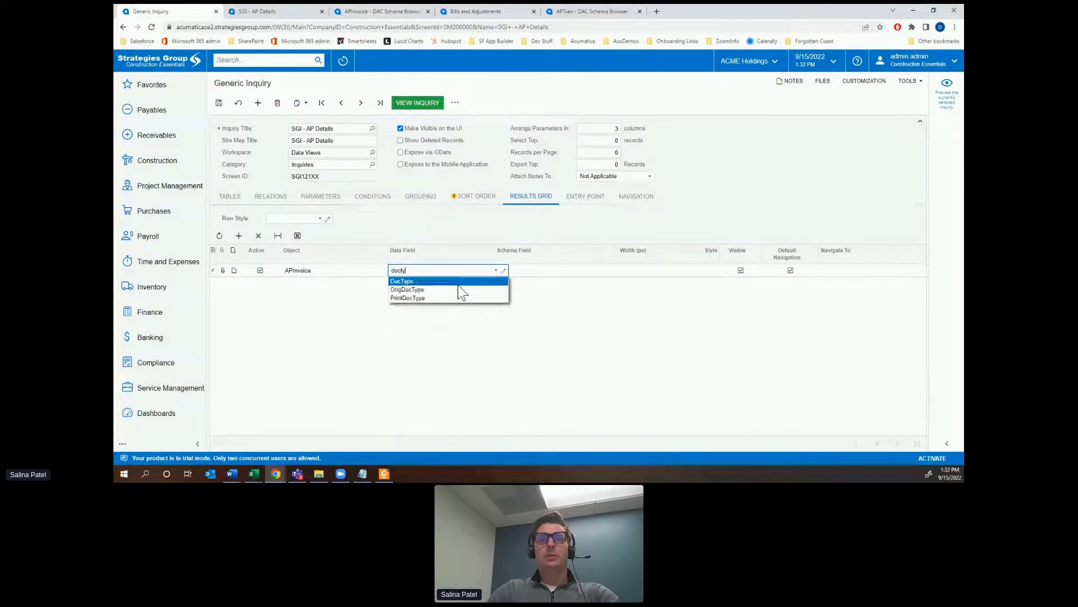
pyautogui.click(426, 283)
pyautogui.click(371, 272)
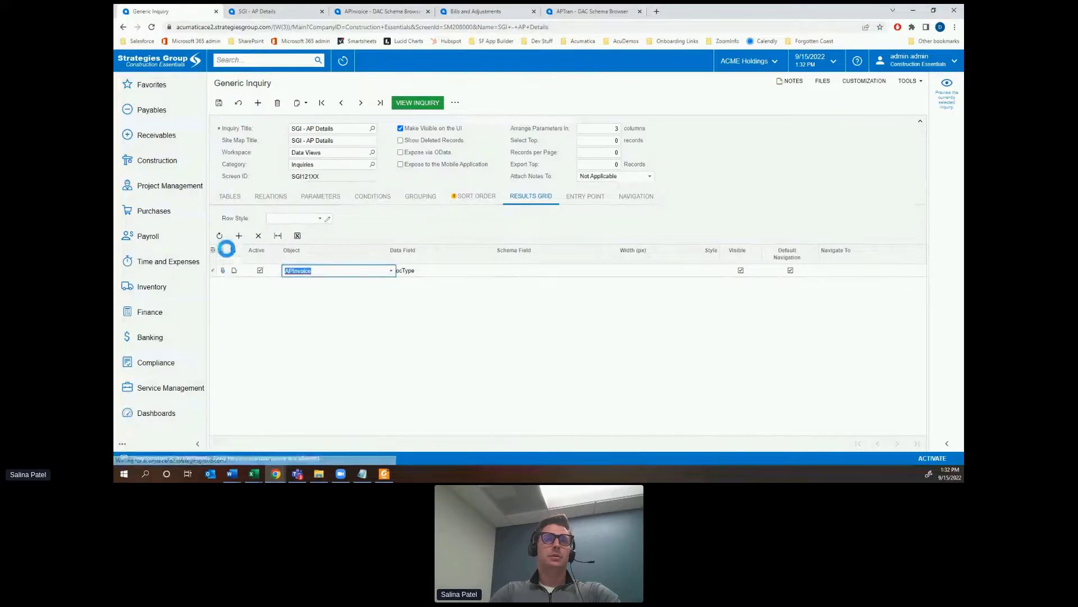
# Add an APInvoice row with the data field DocDate to the results grid.
pyautogui.click(239, 236)
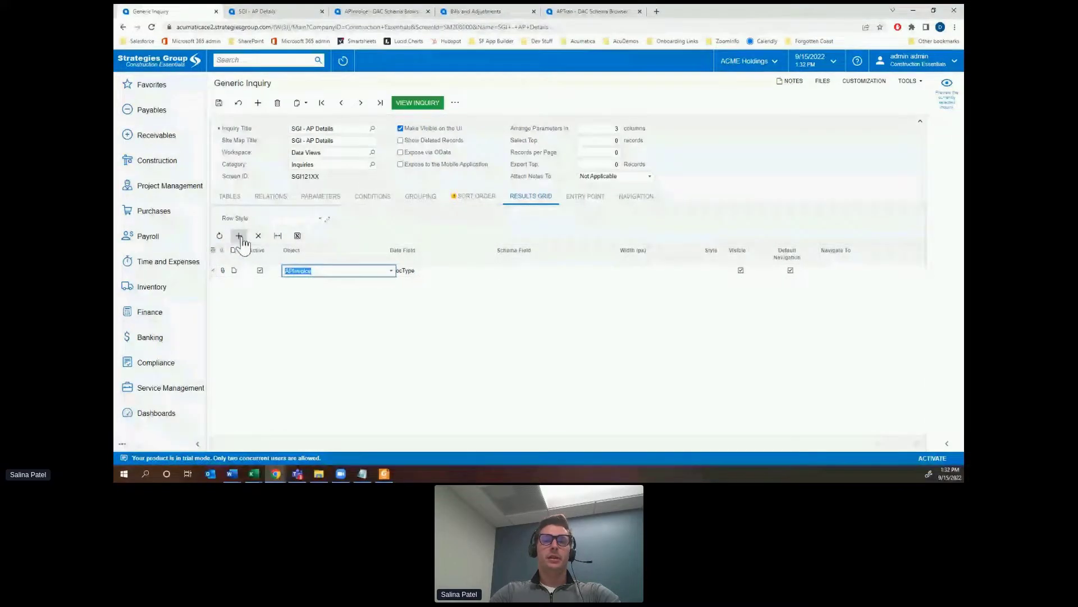
pyautogui.click(435, 282)
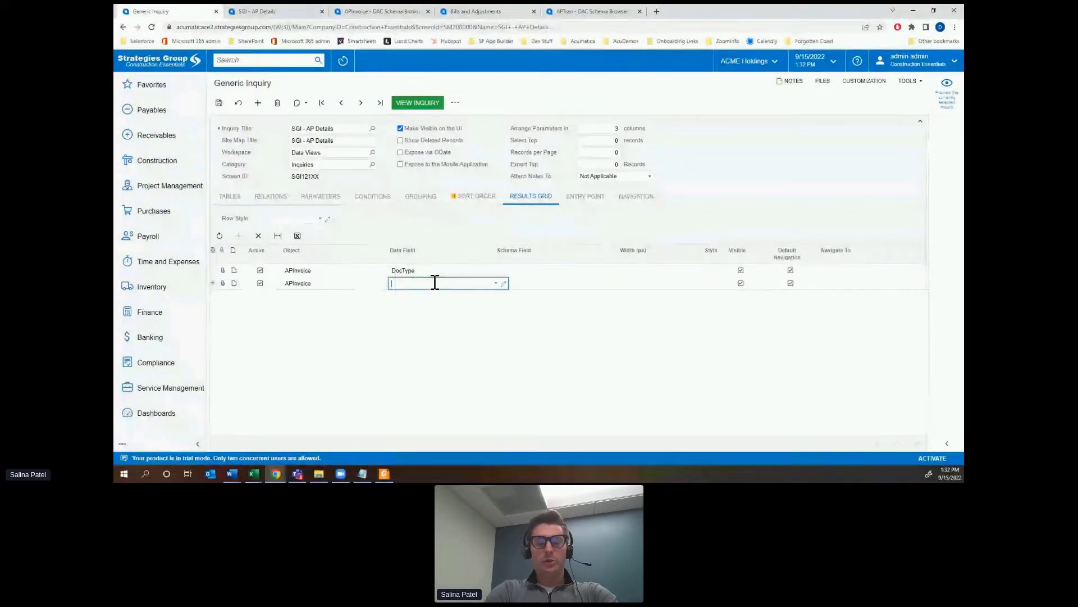
pyautogui.write('docdat')
pyautogui.click(408, 268)
pyautogui.click(348, 283)
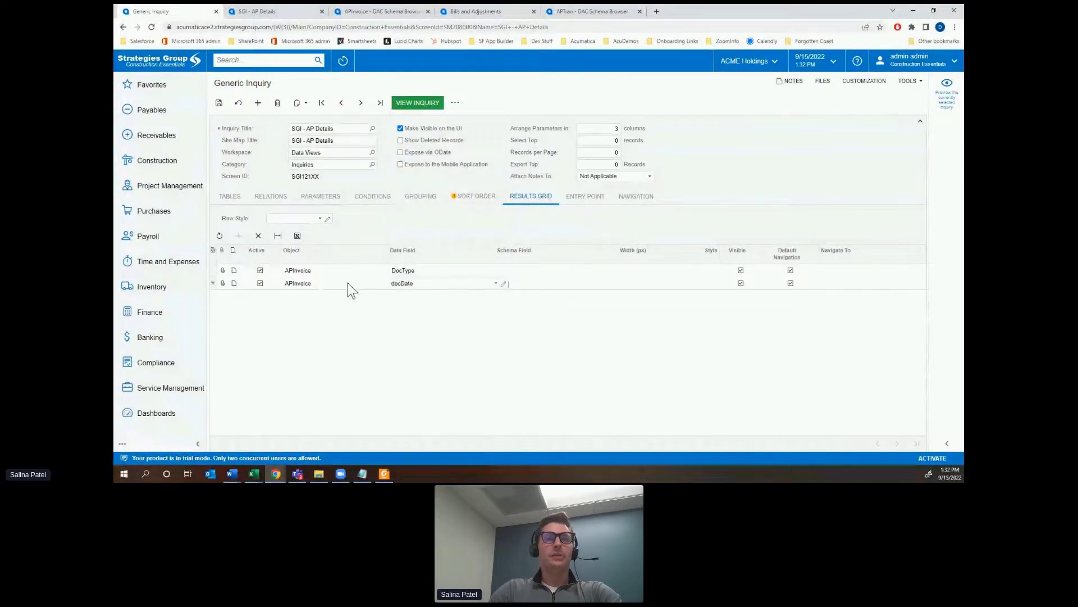
# Inspect the element properties of the Date field on the open bill, and return to the inquiry's definition.
pyautogui.click(494, 12)
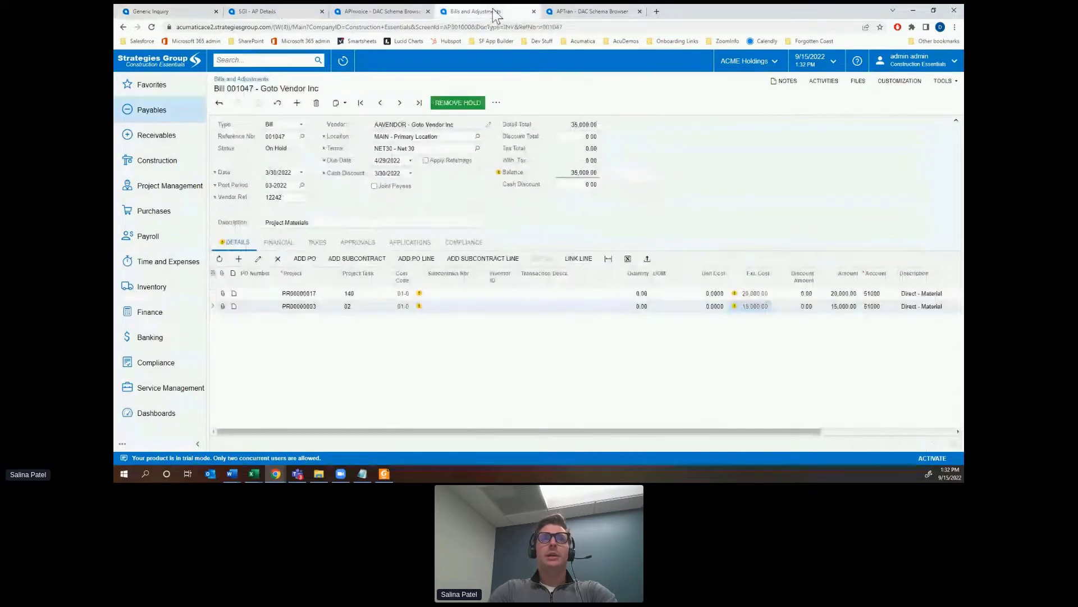
pyautogui.keyDown('ctrl'); pyautogui.keyDown('alt'); pyautogui.click(297, 174); pyautogui.keyUp('alt'); pyautogui.keyUp('ctrl')
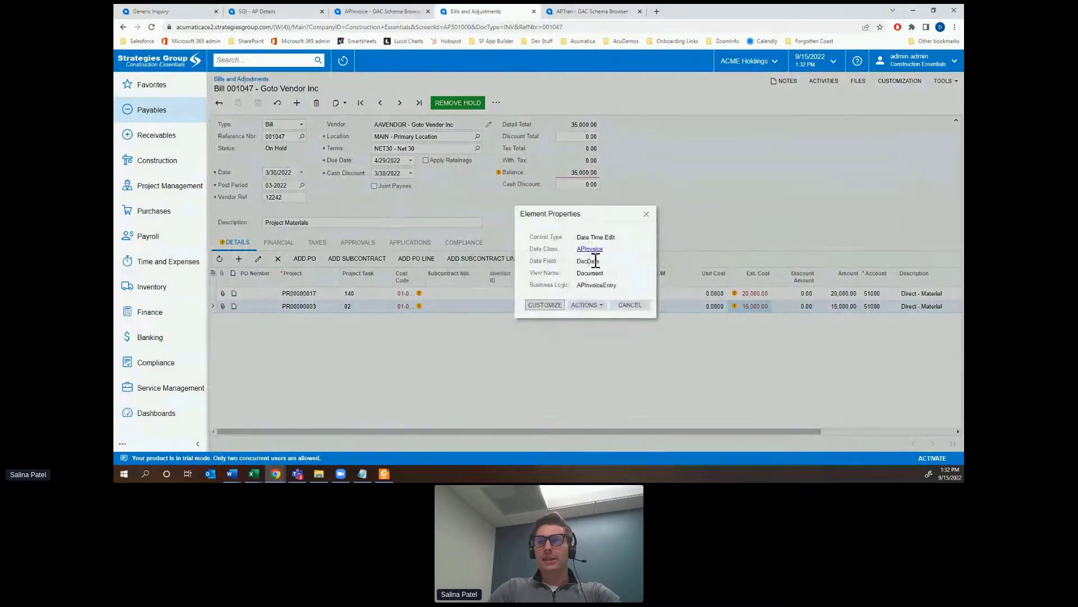
pyautogui.click(646, 214)
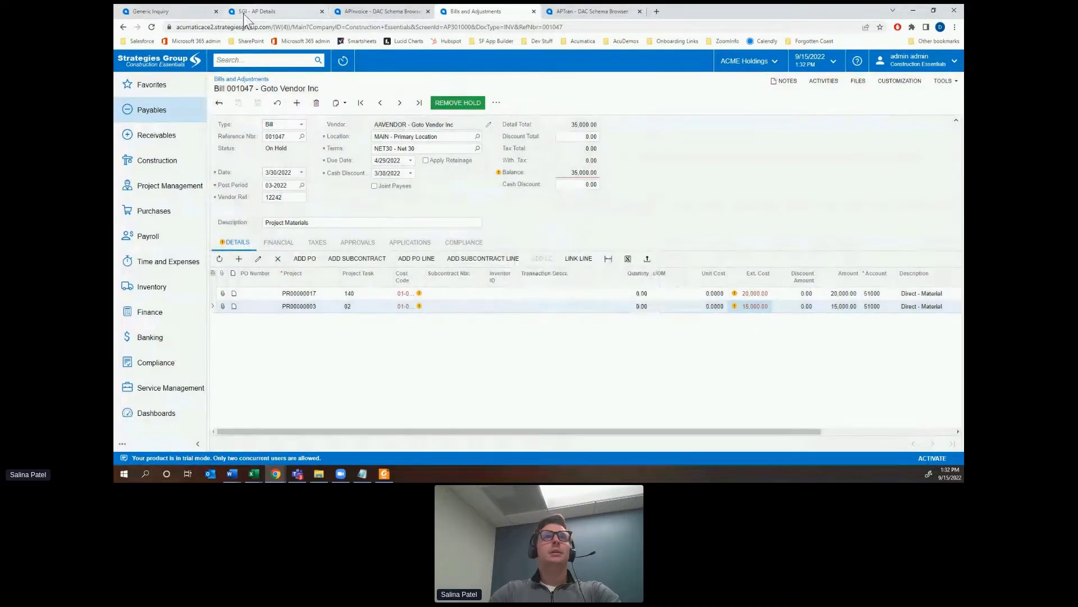
pyautogui.click(177, 13)
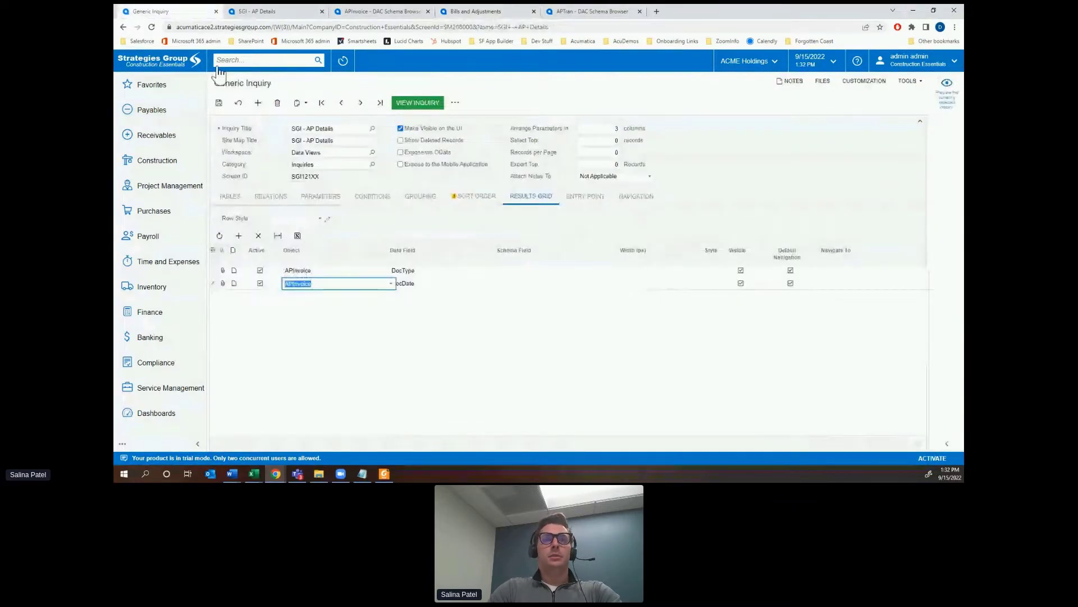
# Add an APInvoice row with the data field FinPeriodID to the results grid.
pyautogui.click(239, 236)
pyautogui.click(473, 297)
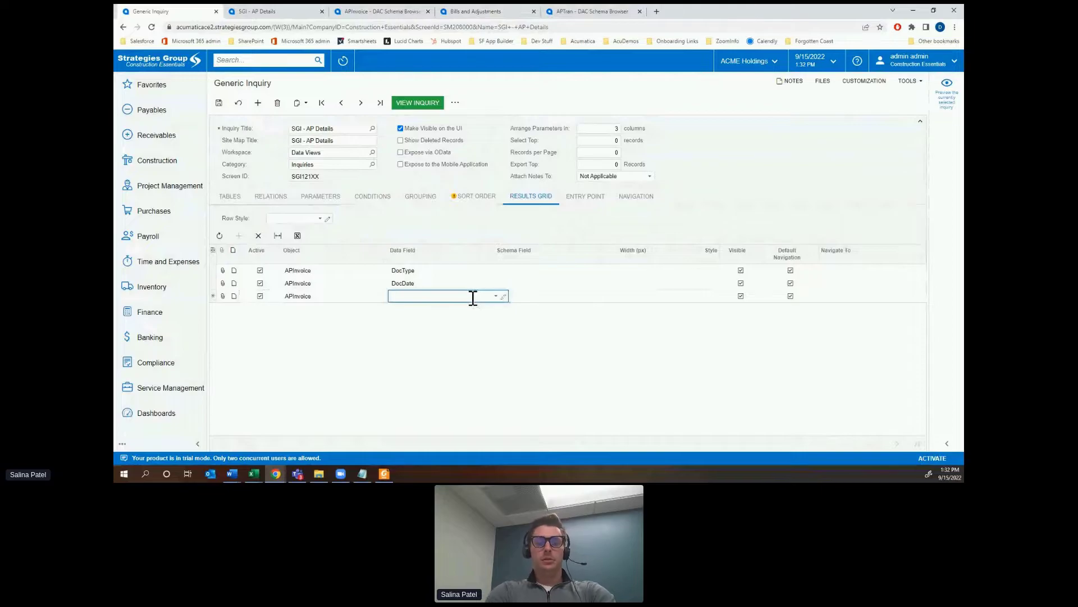
pyautogui.write('p')
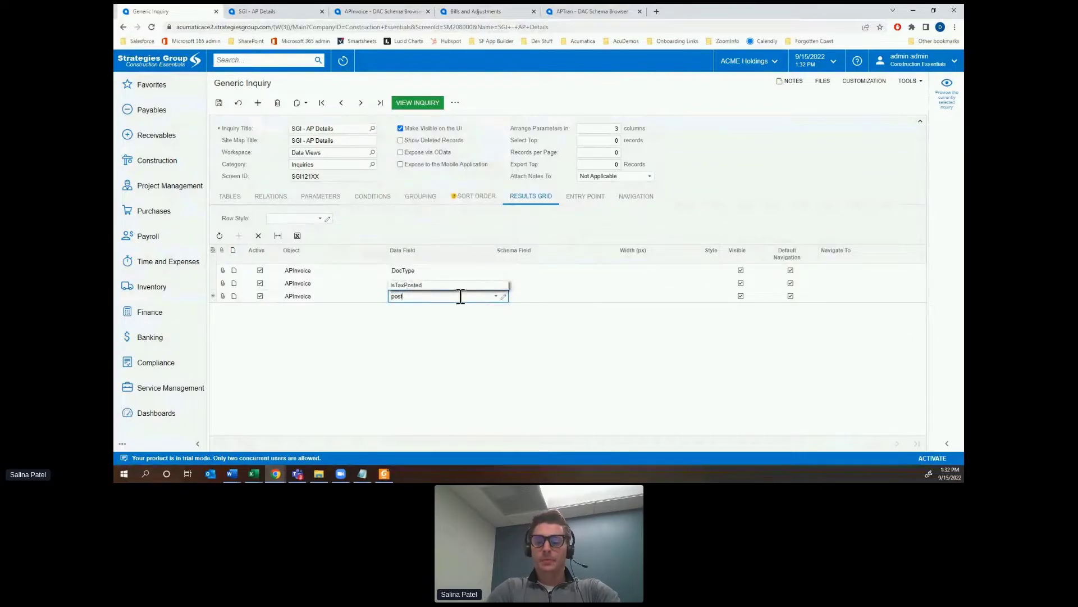
pyautogui.write('er')
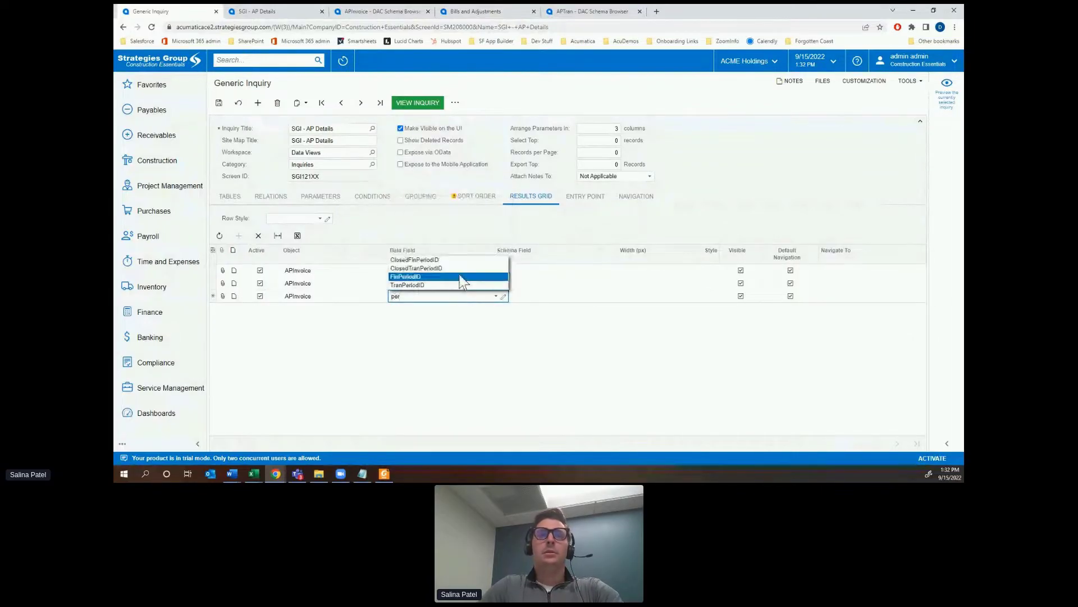
pyautogui.click(437, 276)
pyautogui.click(543, 296)
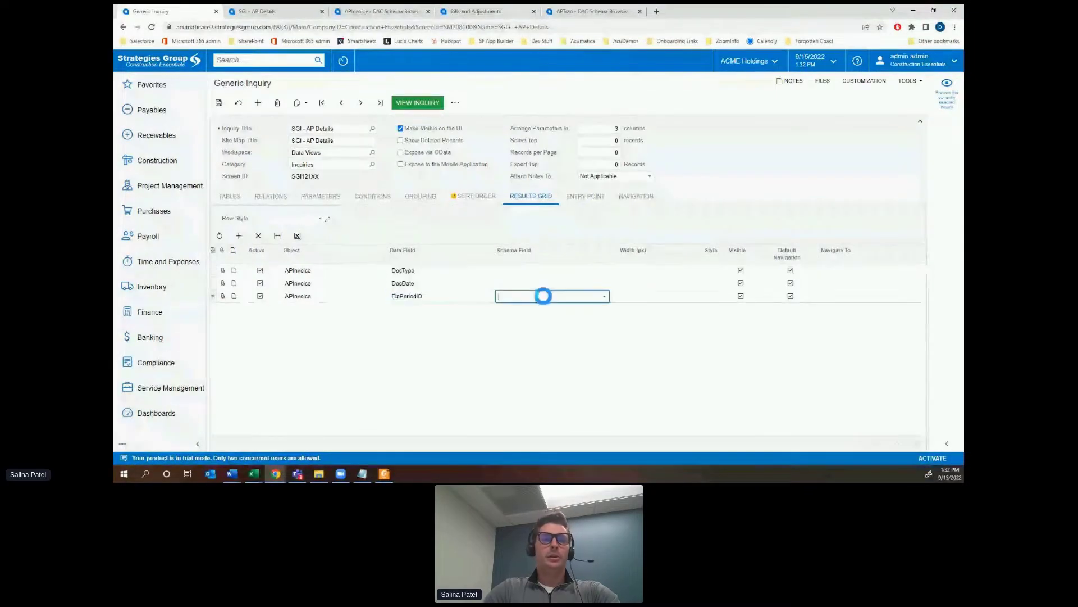
# Add an APInvoice row with the data field VendorID to the results grid.
pyautogui.click(238, 235)
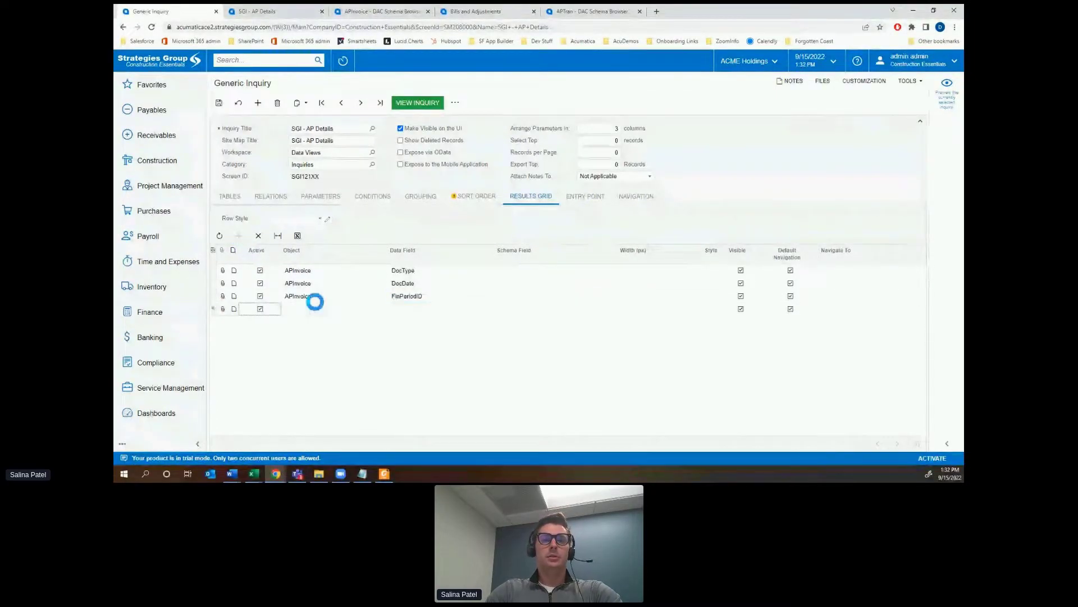
pyautogui.click(427, 309)
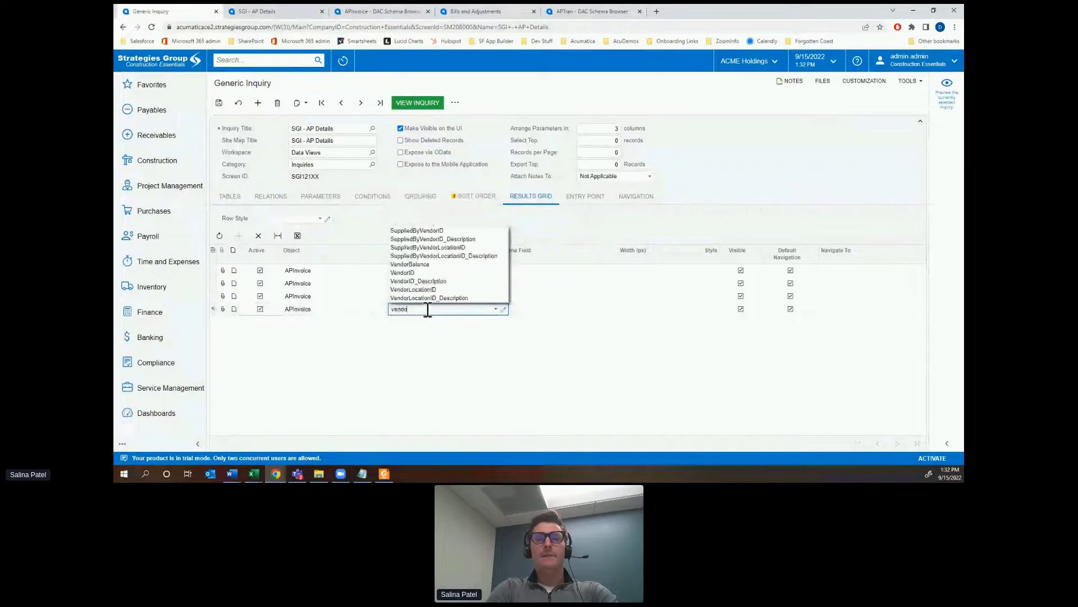
pyautogui.click(409, 275)
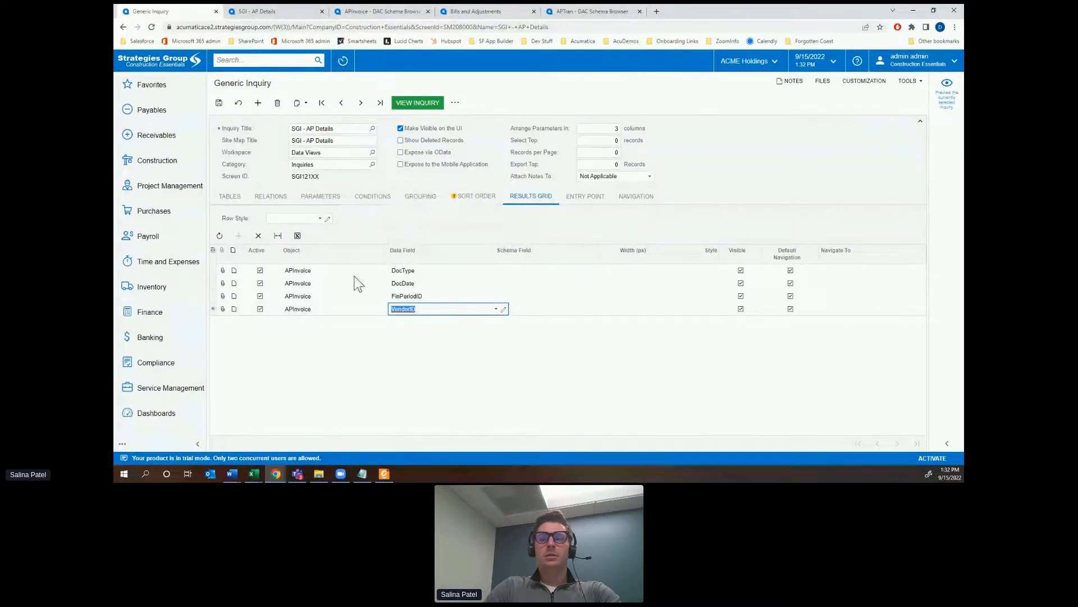
pyautogui.click(299, 309)
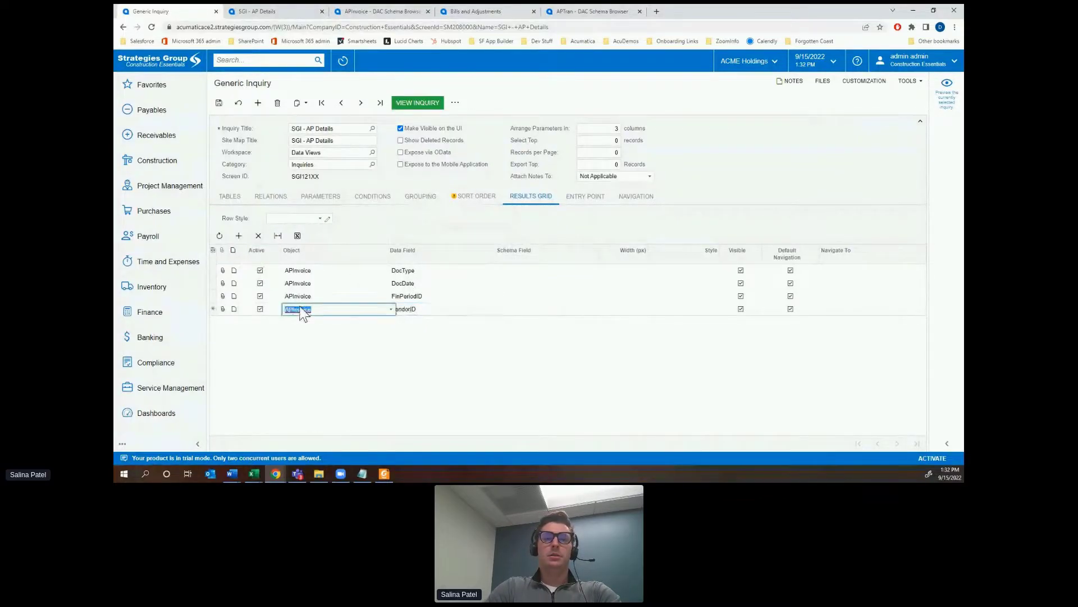
# Add an APInvoice row with the data field DueDate to the results grid.
pyautogui.click(238, 236)
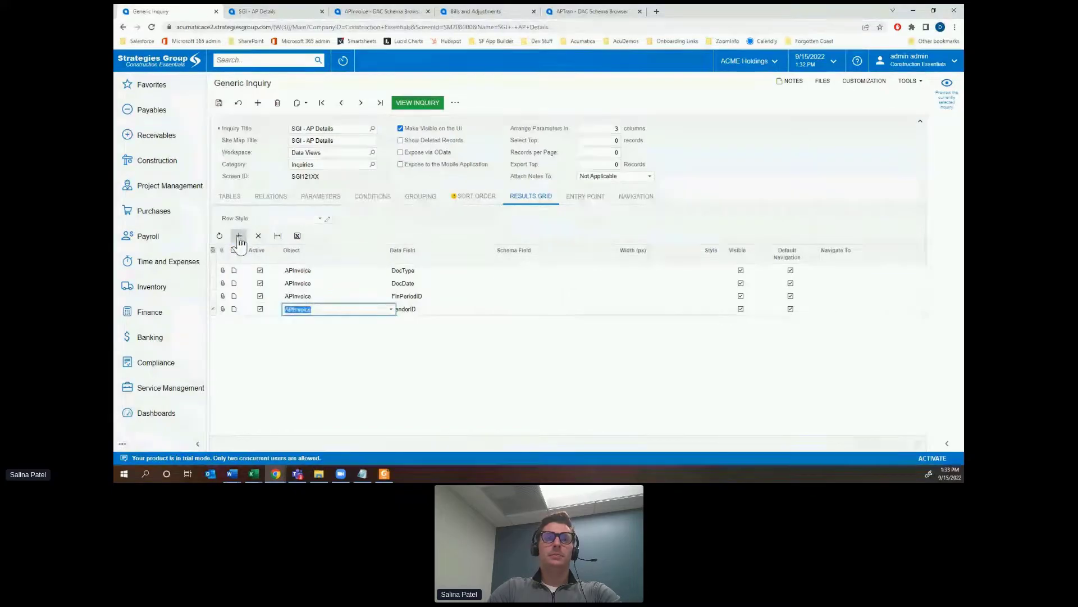
pyautogui.click(488, 322)
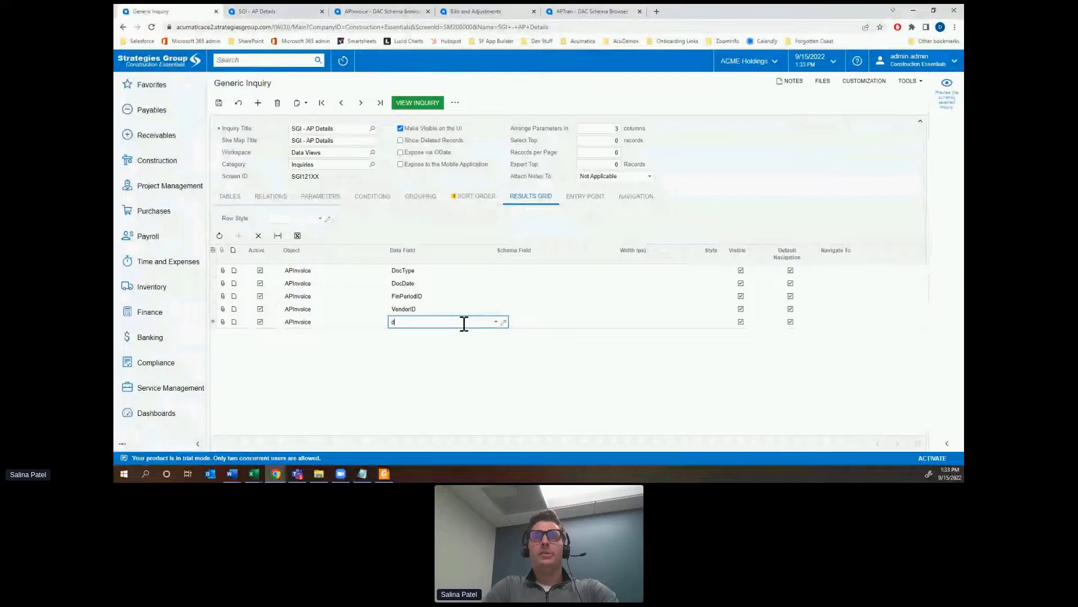
pyautogui.write('d')
pyautogui.click(418, 285)
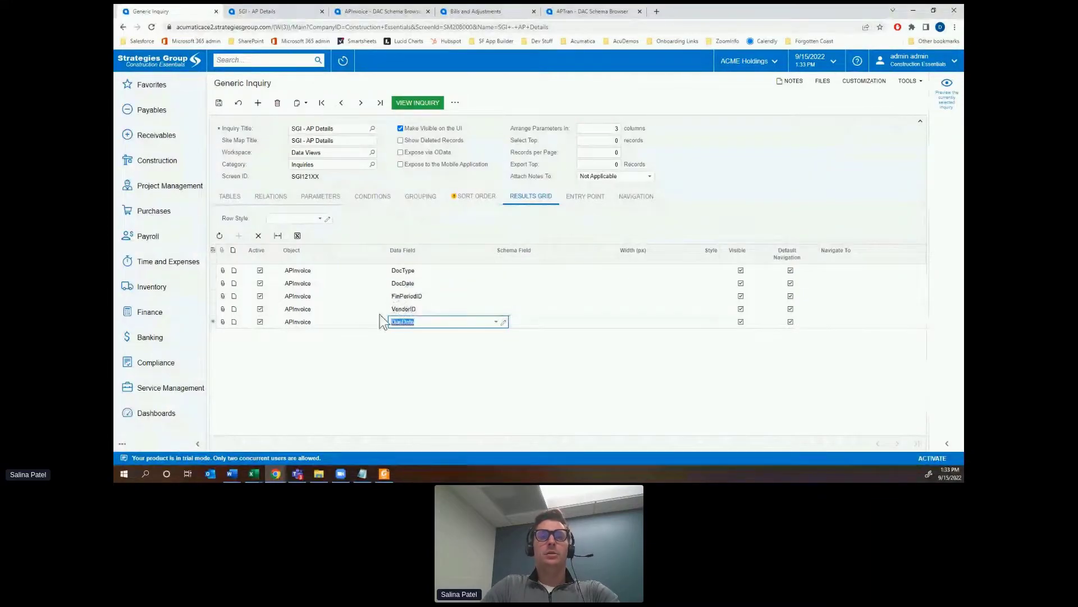
pyautogui.click(378, 309)
# Add an APInvoice row with the data field Status to the results grid.
pyautogui.click(238, 235)
pyautogui.click(428, 334)
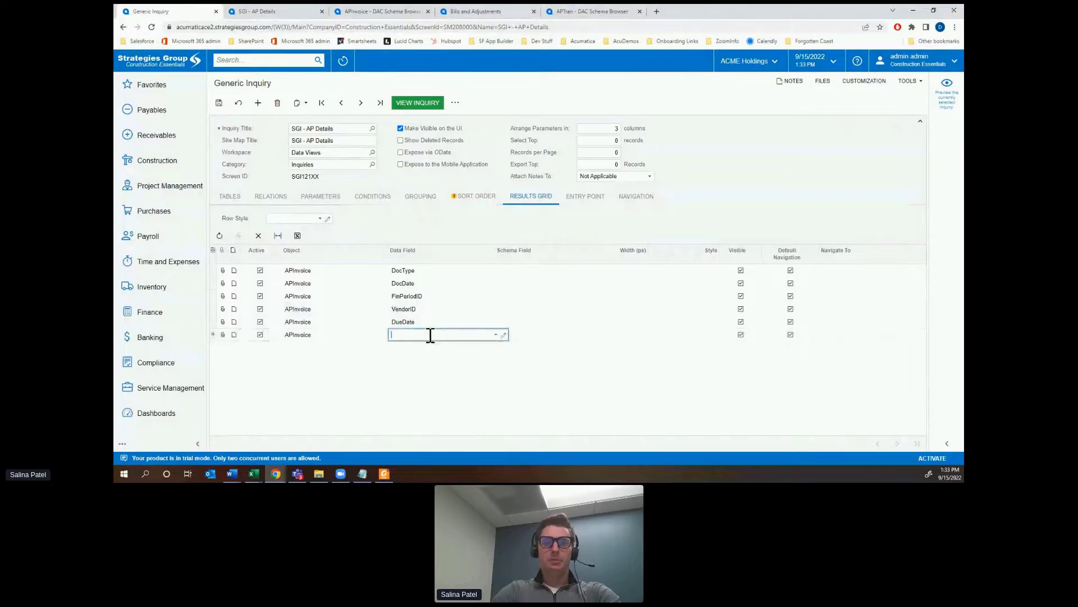
pyautogui.write('status')
pyautogui.click(434, 325)
pyautogui.click(442, 302)
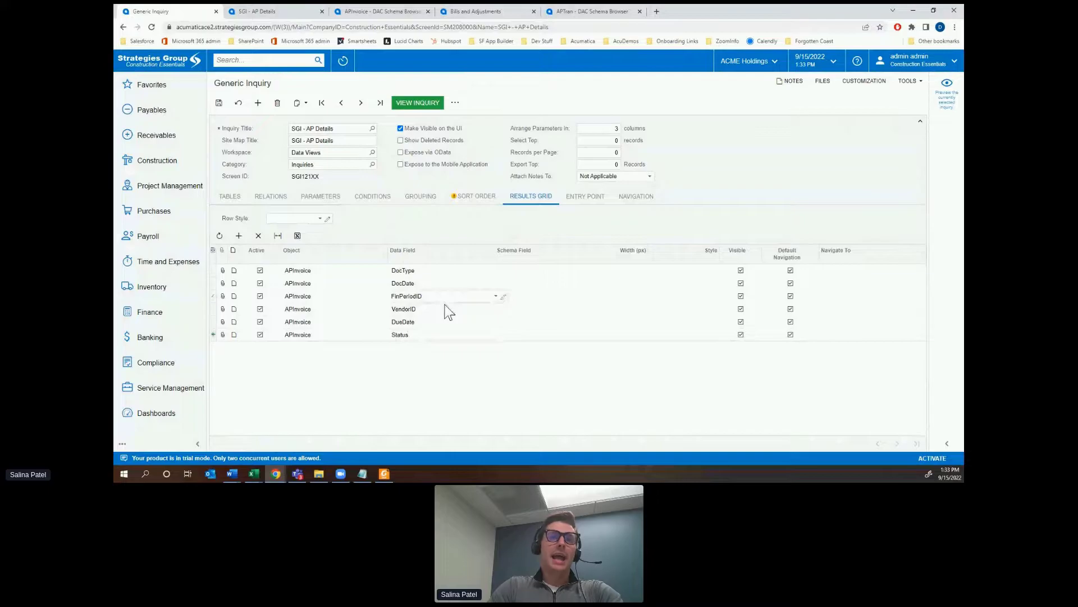
# Add a results grid row with object APTran and data field ProjectID.
pyautogui.click(316, 348)
pyautogui.click(315, 354)
pyautogui.click(319, 365)
pyautogui.click(431, 349)
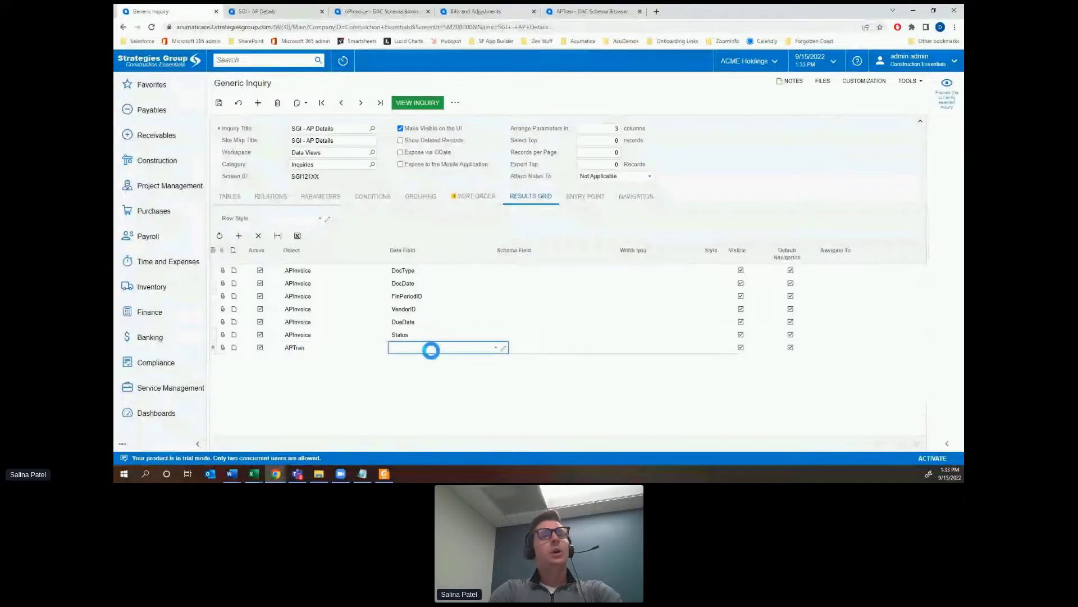
pyautogui.write('pro')
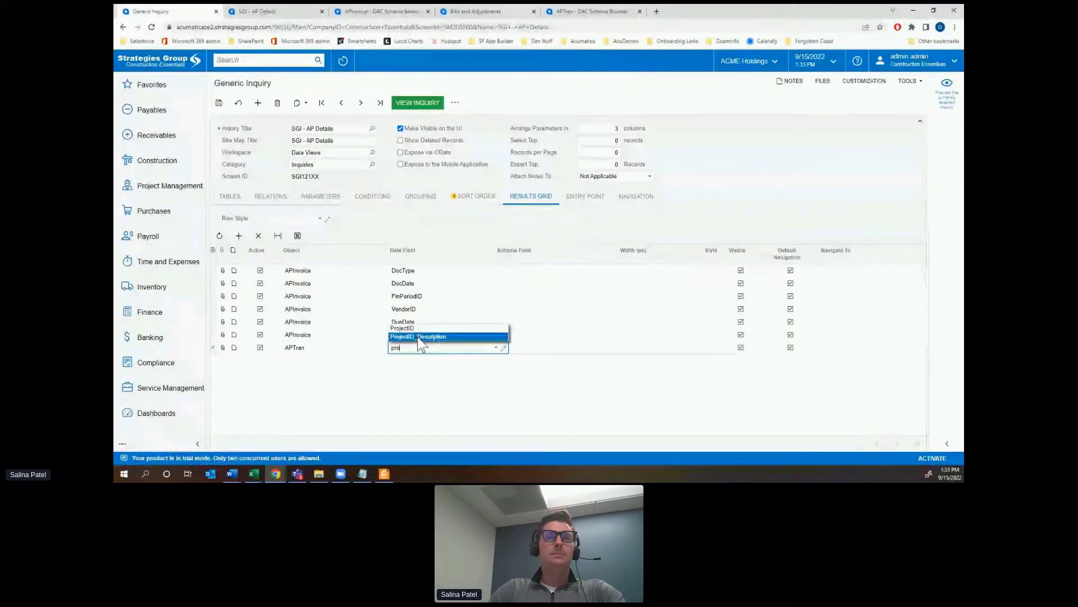
pyautogui.click(417, 336)
pyautogui.write('pro')
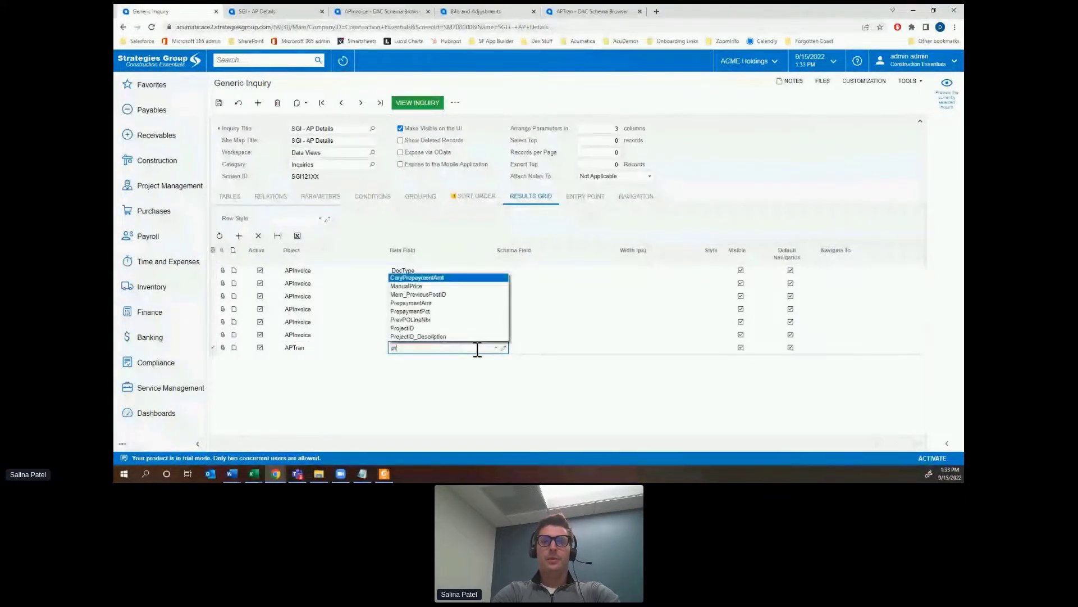
pyautogui.click(442, 329)
pyautogui.click(427, 335)
# Add an APTran row with the data field CostCodeID to the results grid.
pyautogui.click(238, 239)
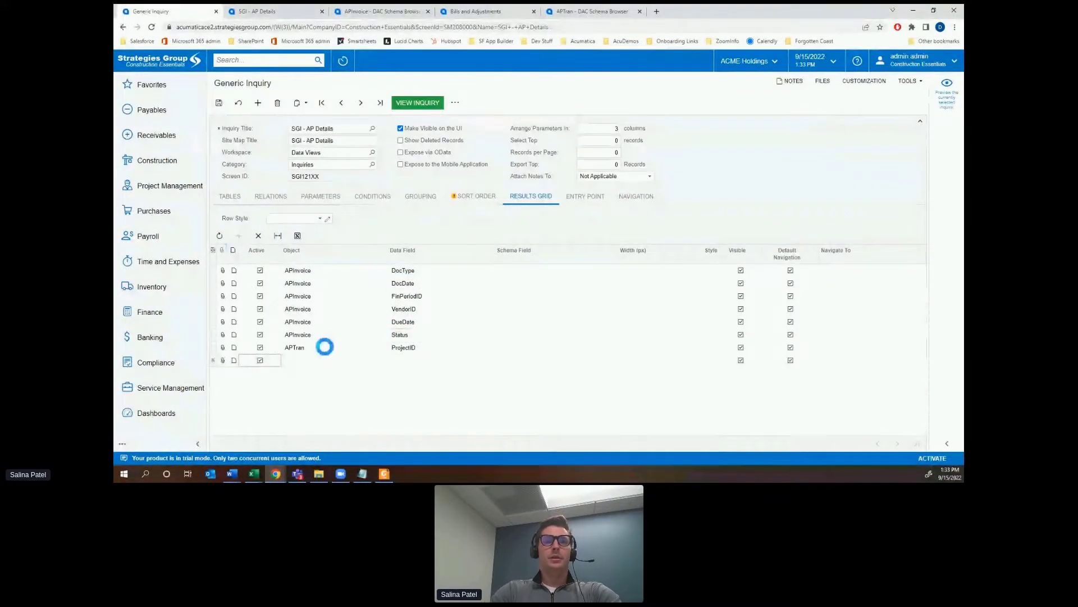
pyautogui.click(461, 360)
pyautogui.write('cost')
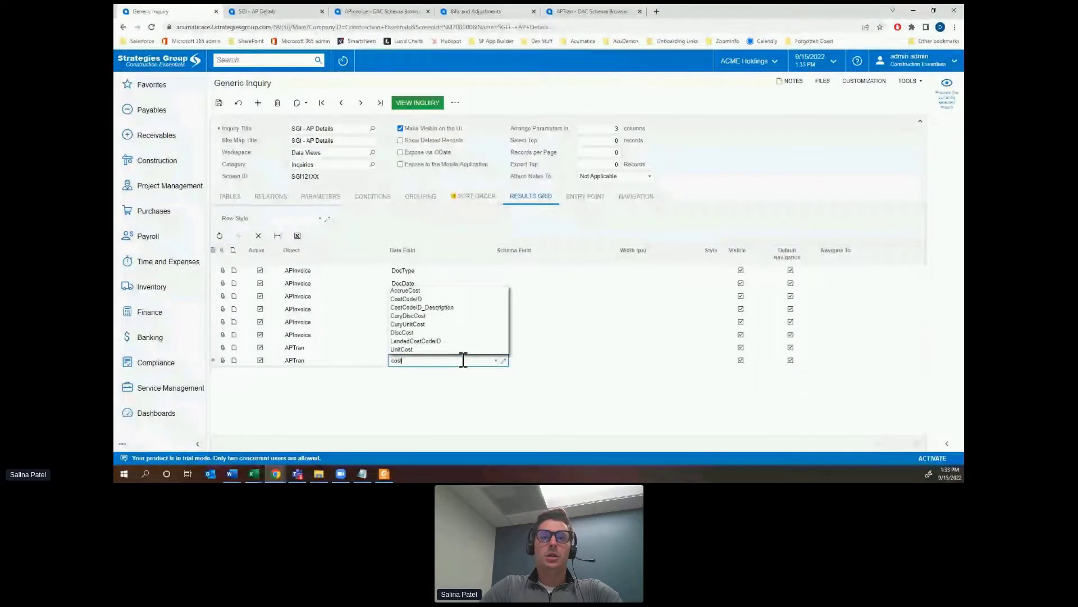
pyautogui.click(432, 306)
pyautogui.click(361, 345)
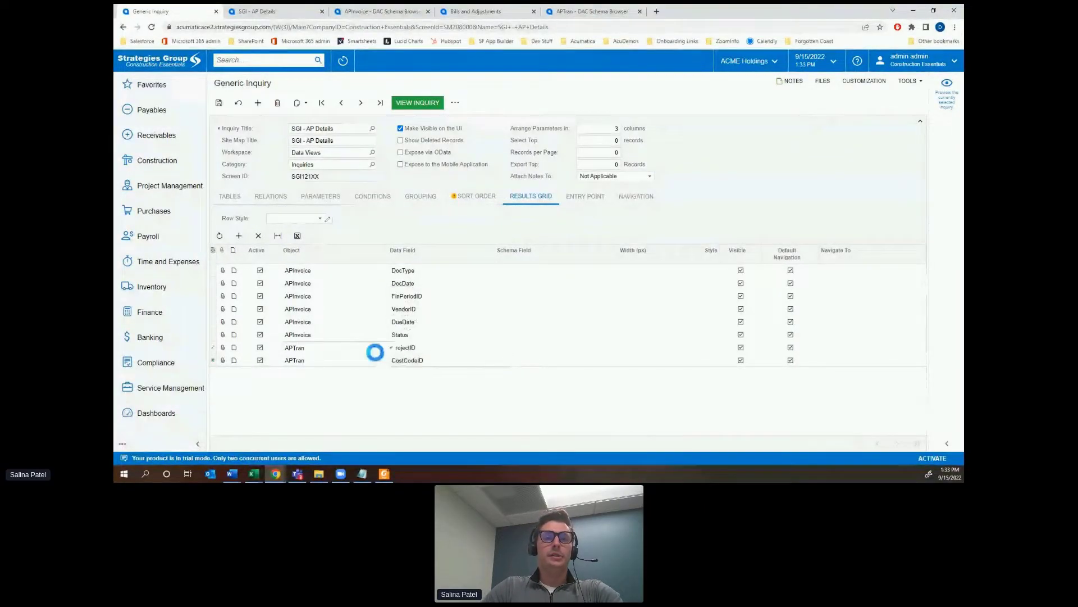
# Add an APTran row with the data field TaskID to the results grid.
pyautogui.click(239, 235)
pyautogui.click(456, 374)
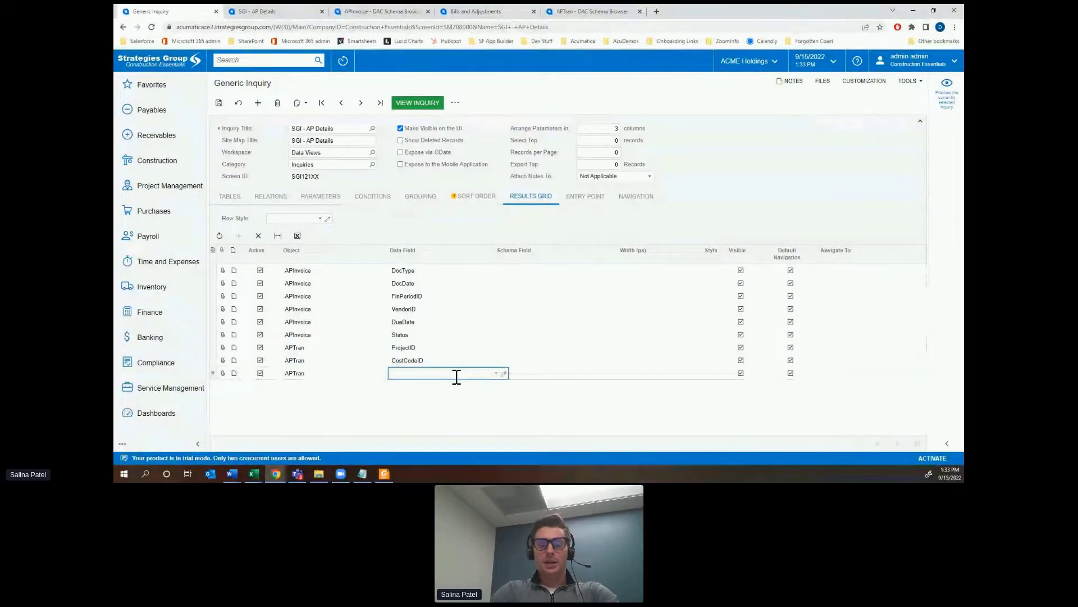
pyautogui.write('task')
pyautogui.click(402, 354)
pyautogui.click(448, 350)
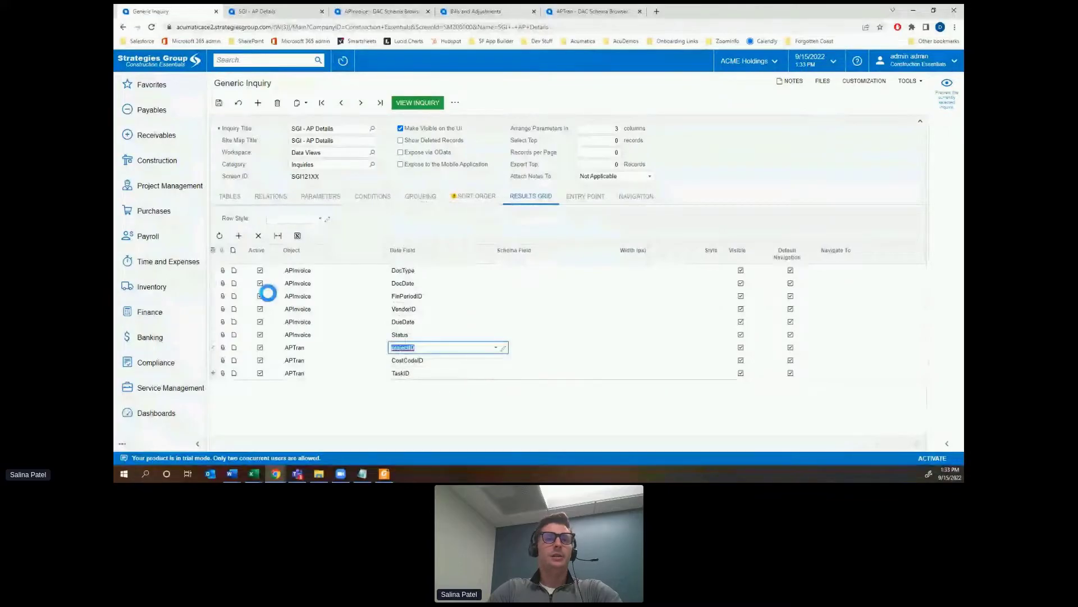
# Add an APTran row to the results grid using the bill's Ext. Cost data field, CuryLineAmt.
pyautogui.click(241, 237)
pyautogui.click(438, 386)
pyautogui.write('ex')
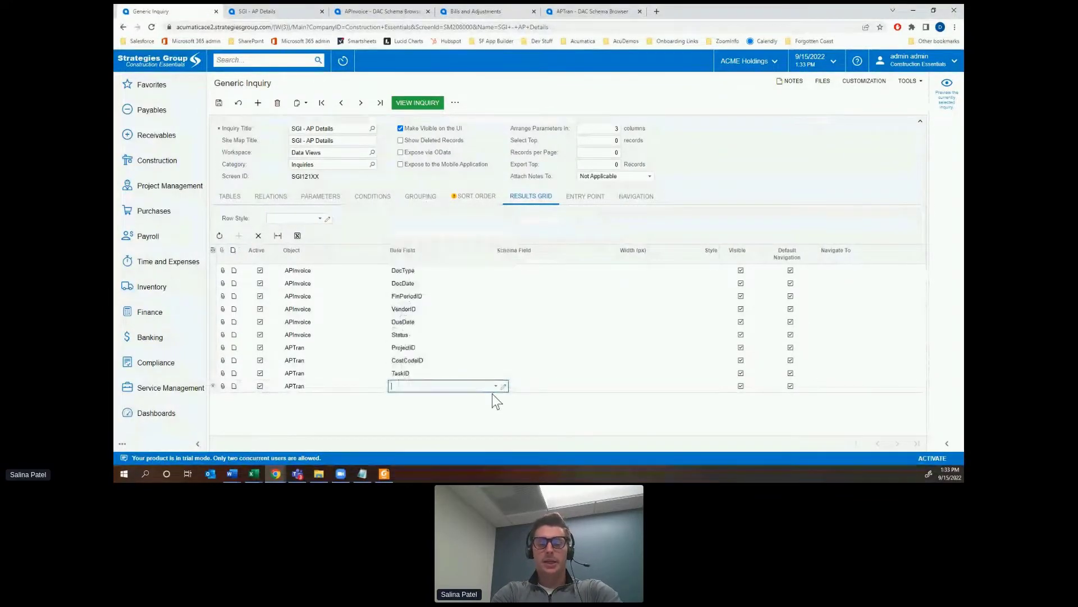
pyautogui.press('BackSpace')
pyautogui.press('BackSpace')
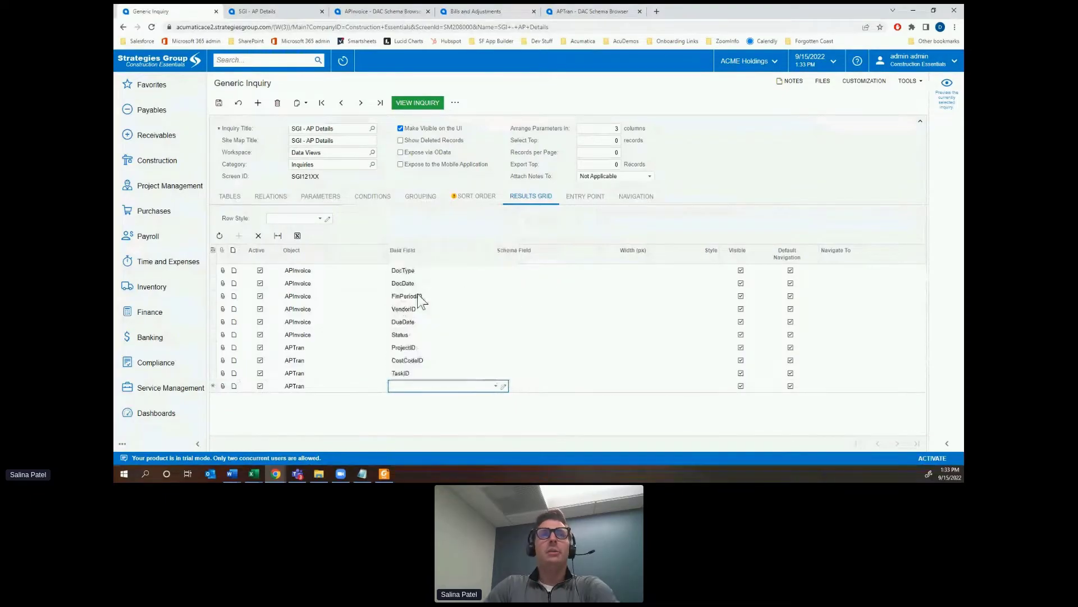
pyautogui.click(479, 10)
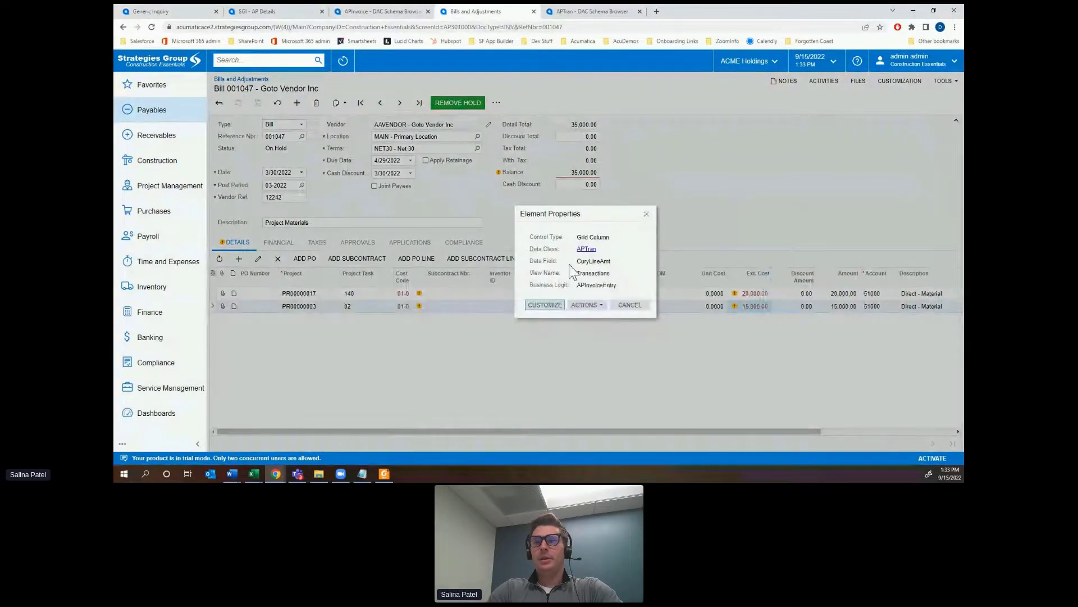
pyautogui.doubleClick(597, 262)
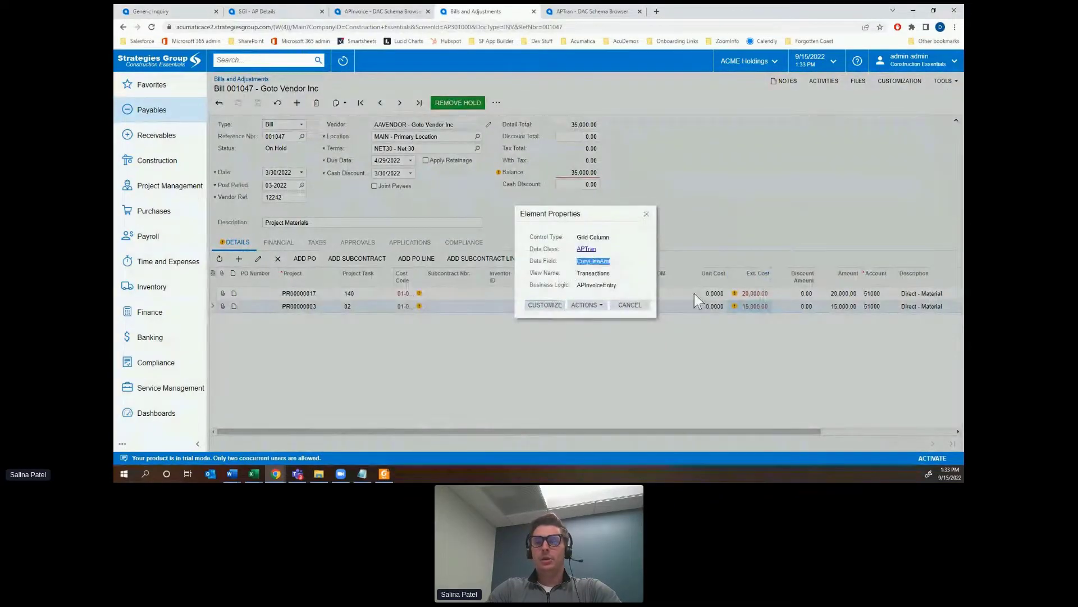
pyautogui.click(295, 14)
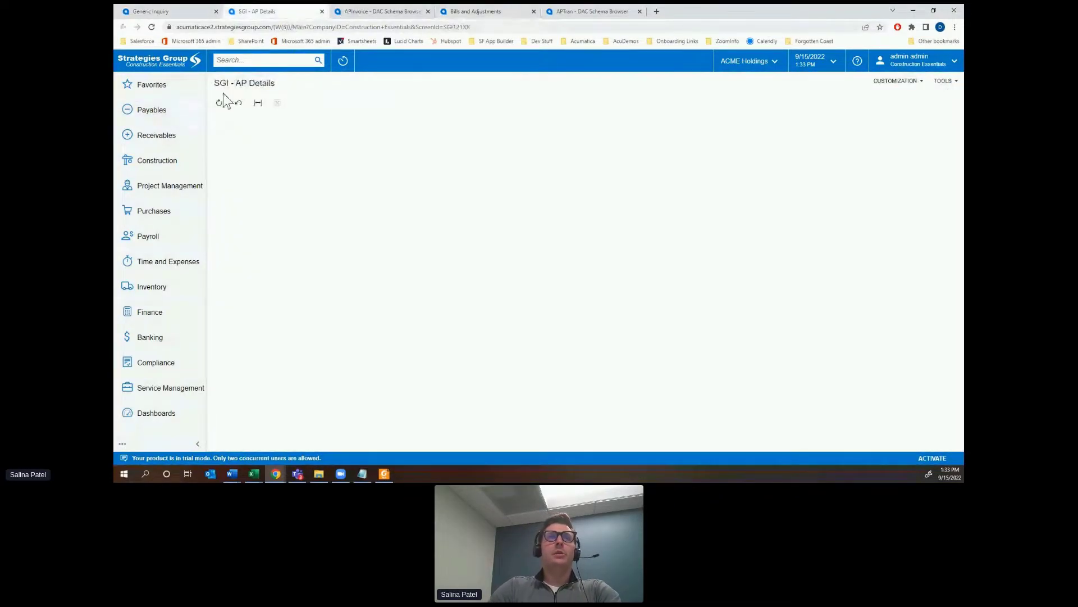
pyautogui.click(163, 11)
pyautogui.click(547, 385)
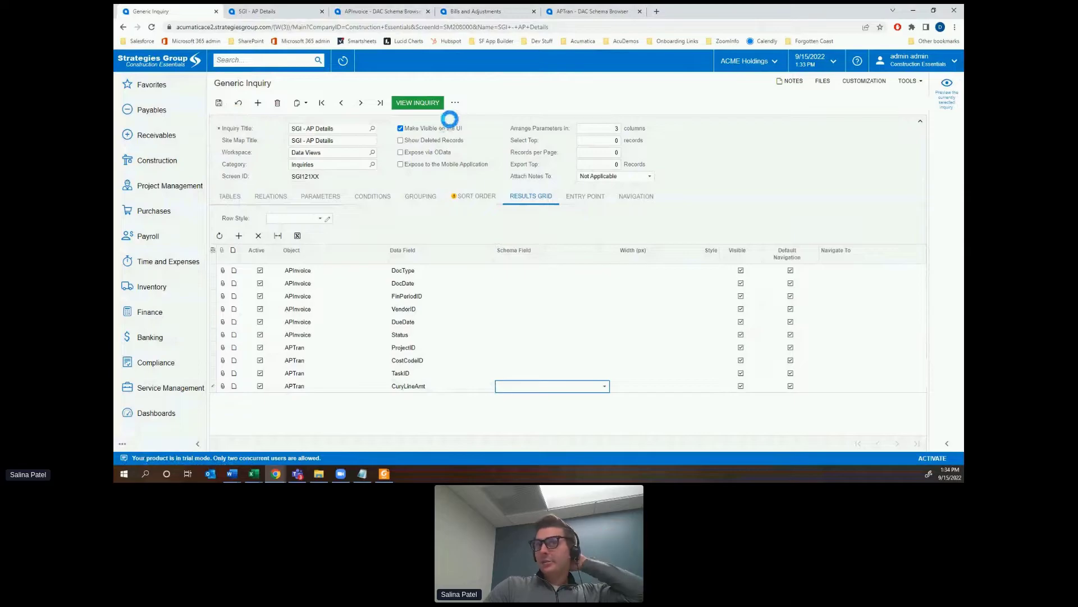
# View the SGI - AP Details inquiry results and close the outdated results tab.
pyautogui.click(420, 106)
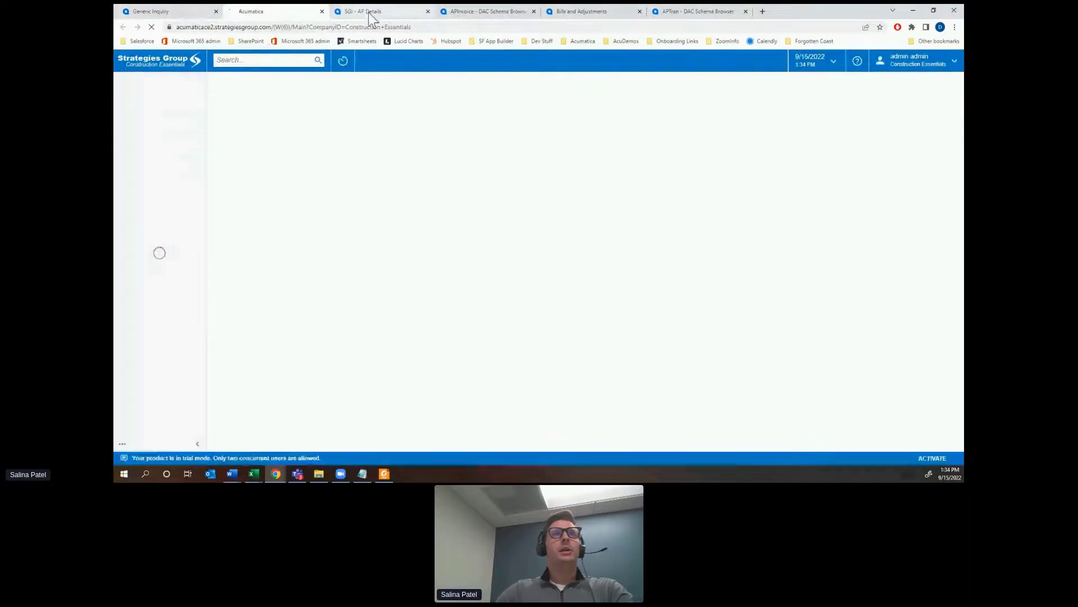
pyautogui.click(428, 11)
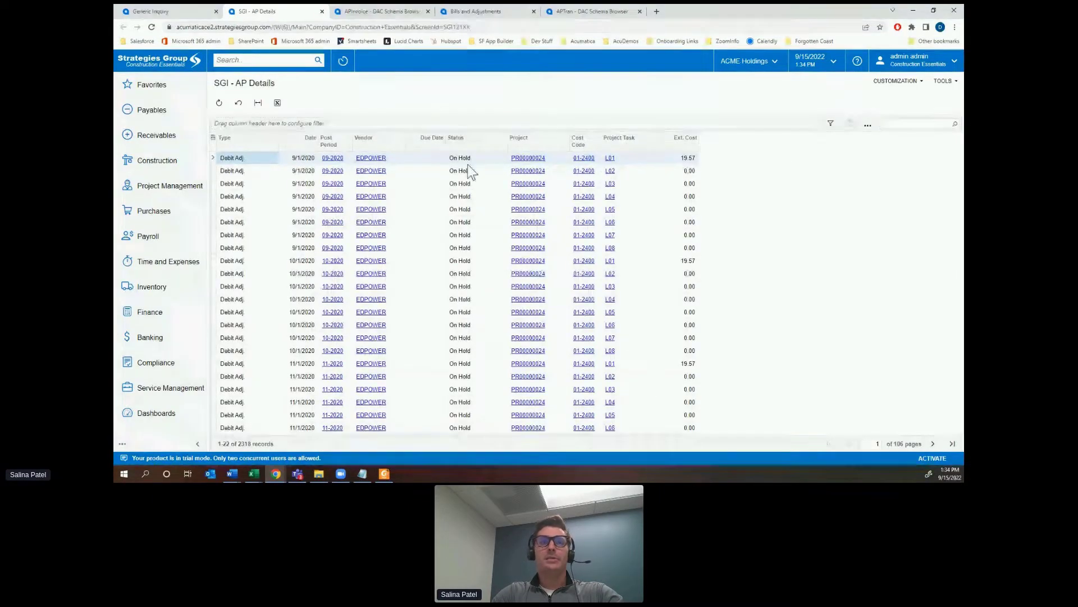
# Close the Element Properties on the open bill, copy its reference number and return to the inquiry results.
pyautogui.click(475, 11)
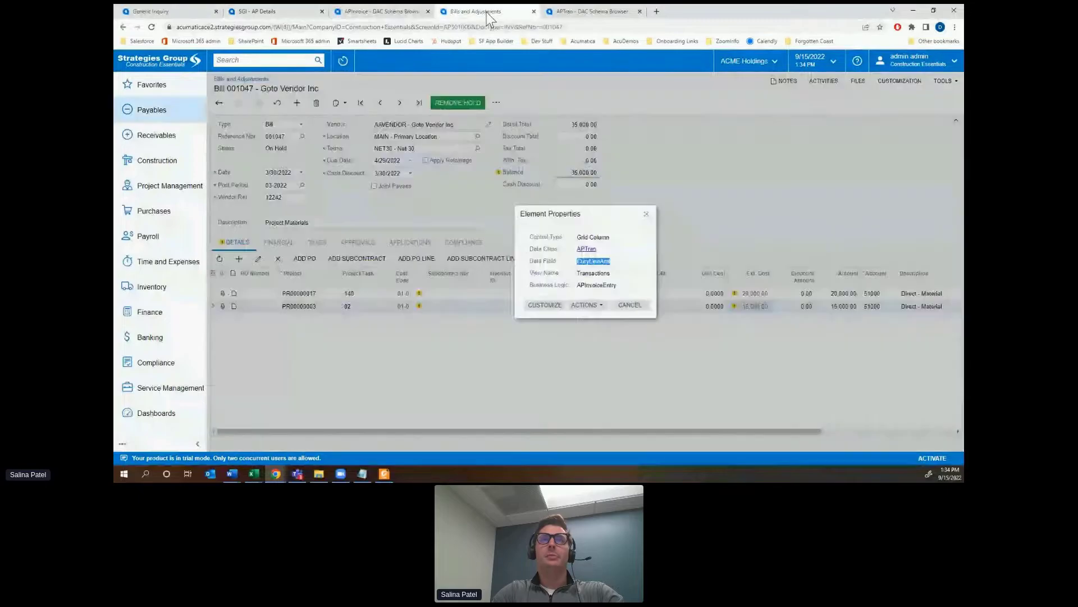
pyautogui.click(646, 214)
pyautogui.click(290, 137)
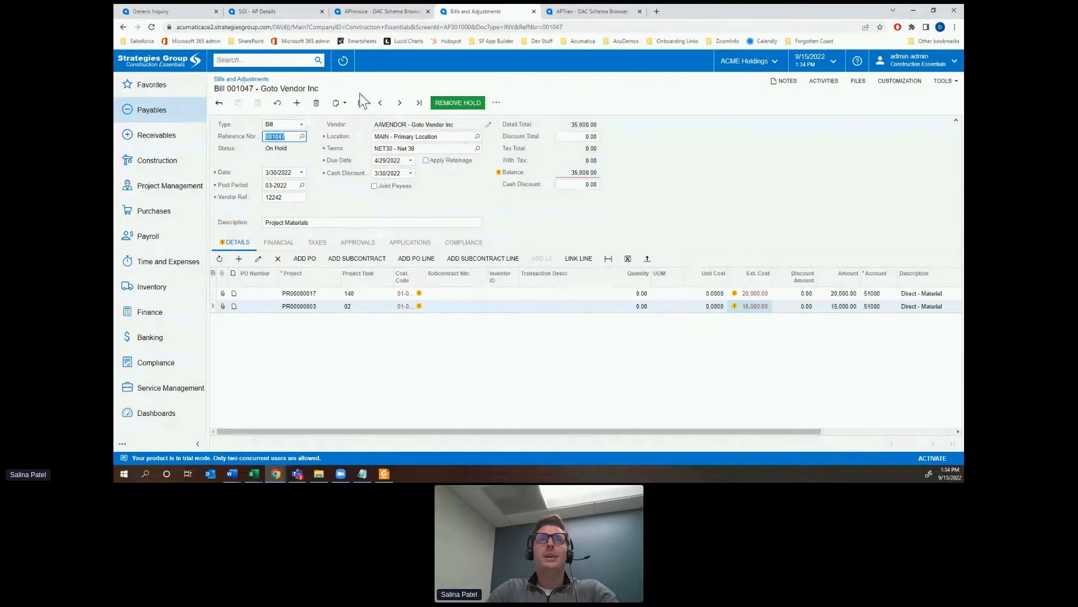
pyautogui.click(288, 11)
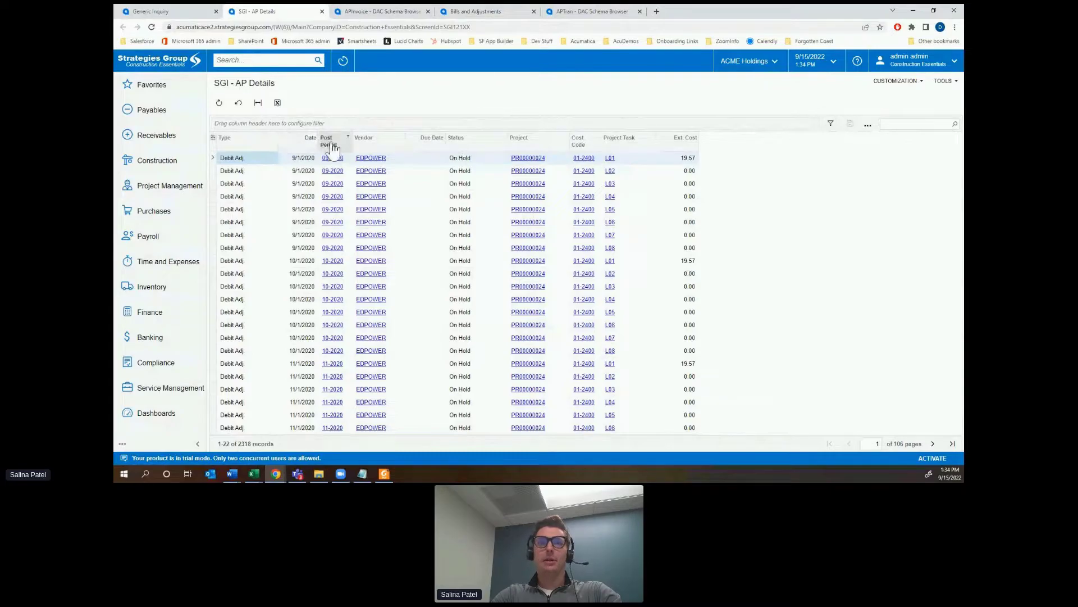
# Add an APInvoice row with the data field RefNbr and move it to the first row of the results grid.
pyautogui.click(167, 12)
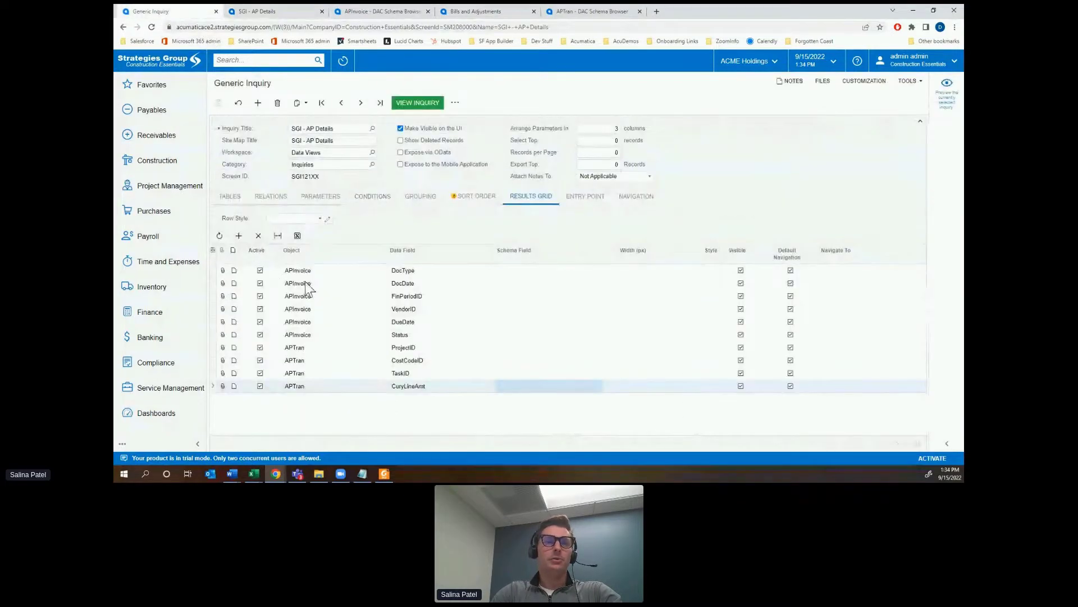
pyautogui.click(238, 235)
pyautogui.click(330, 399)
pyautogui.click(308, 413)
pyautogui.click(454, 399)
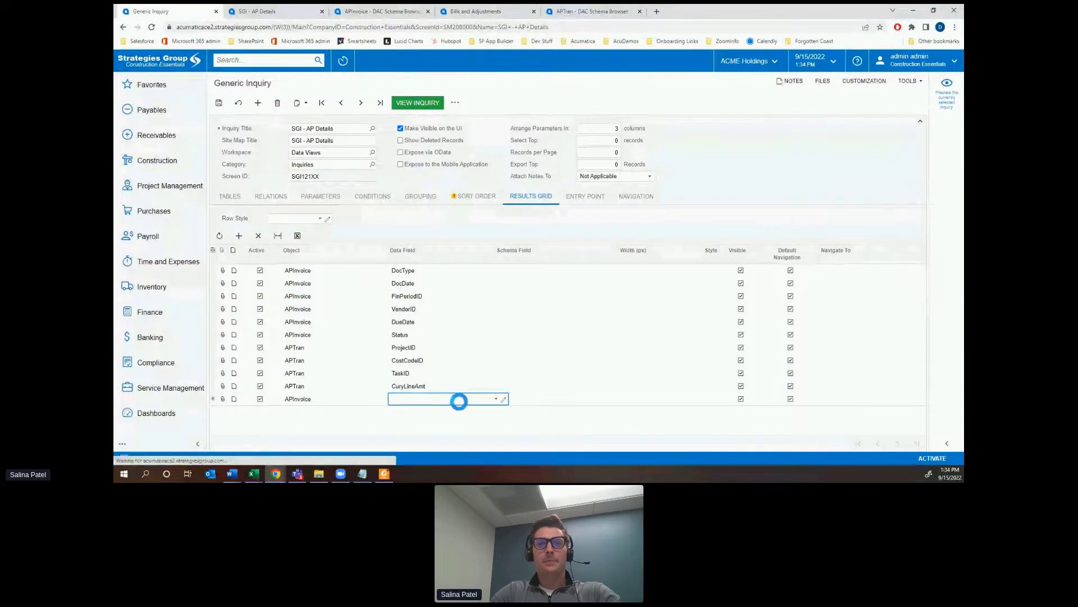
pyautogui.write('ref')
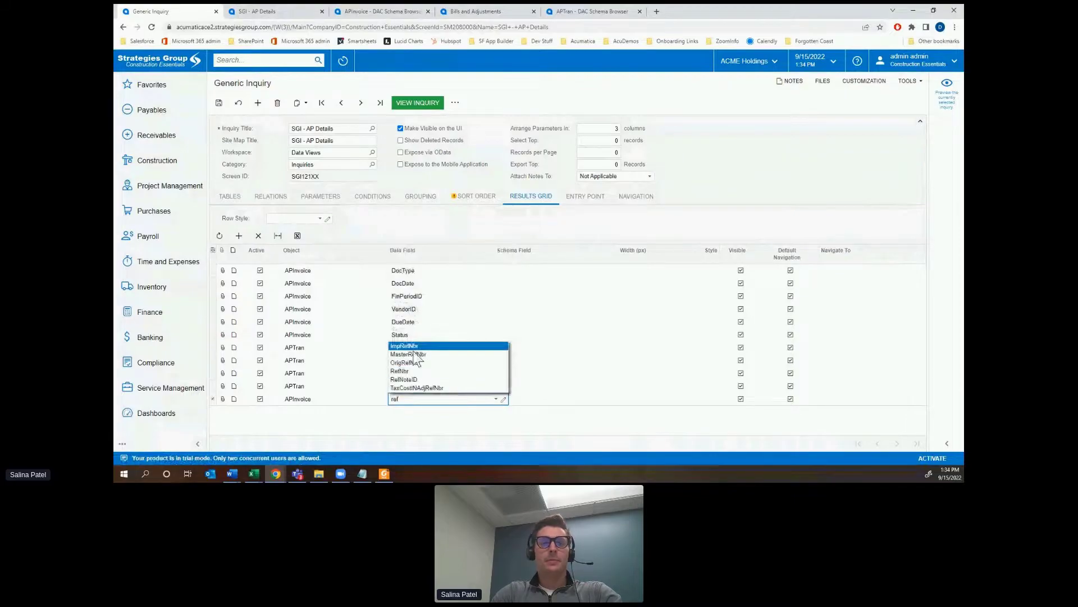
pyautogui.click(443, 387)
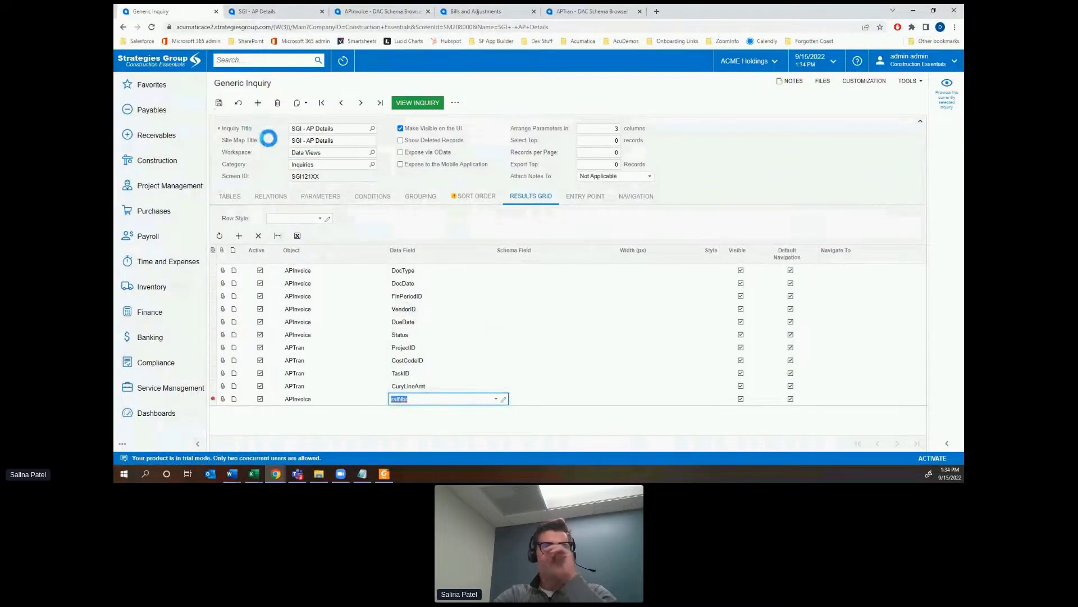
pyautogui.click(345, 377)
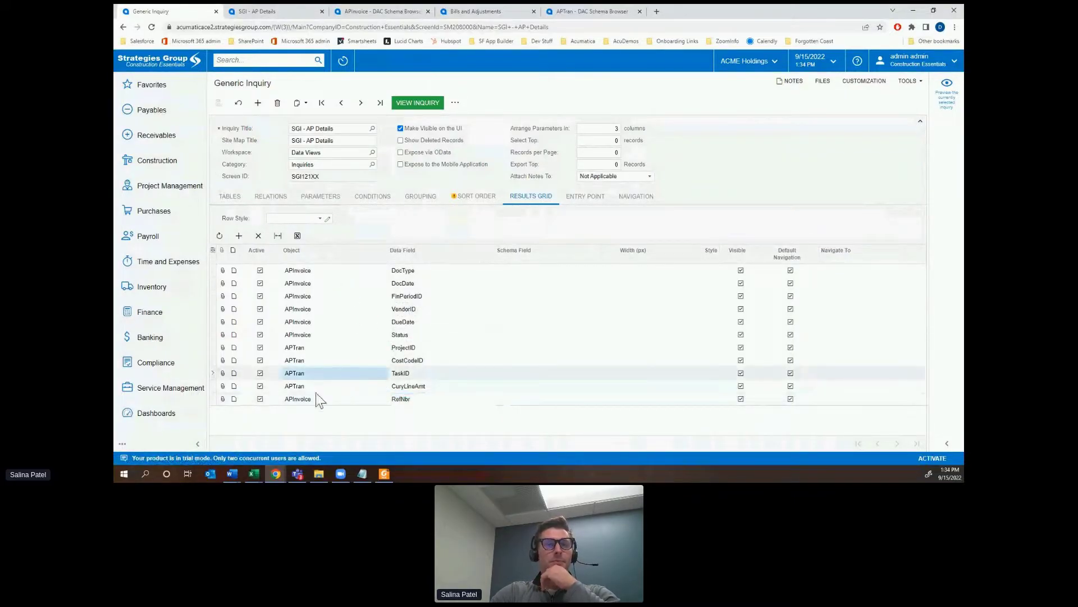
pyautogui.moveTo(312, 396); pyautogui.dragTo(333, 275)
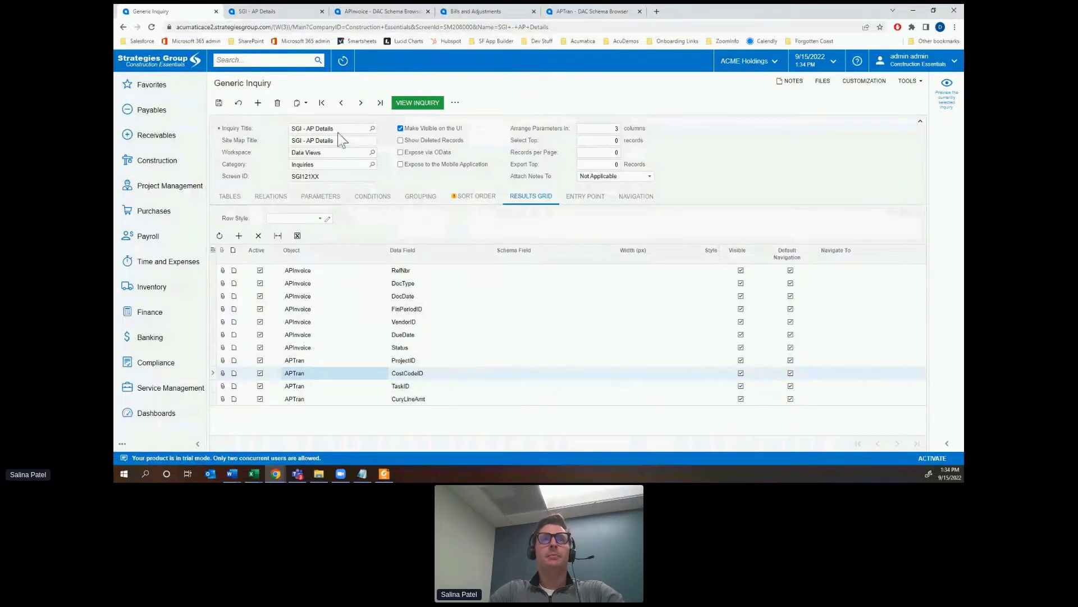
# Reload the SGI - AP Details results and filter Reference Nbr. to equal 001047 to examine that bill's lines.
pyautogui.click(261, 11)
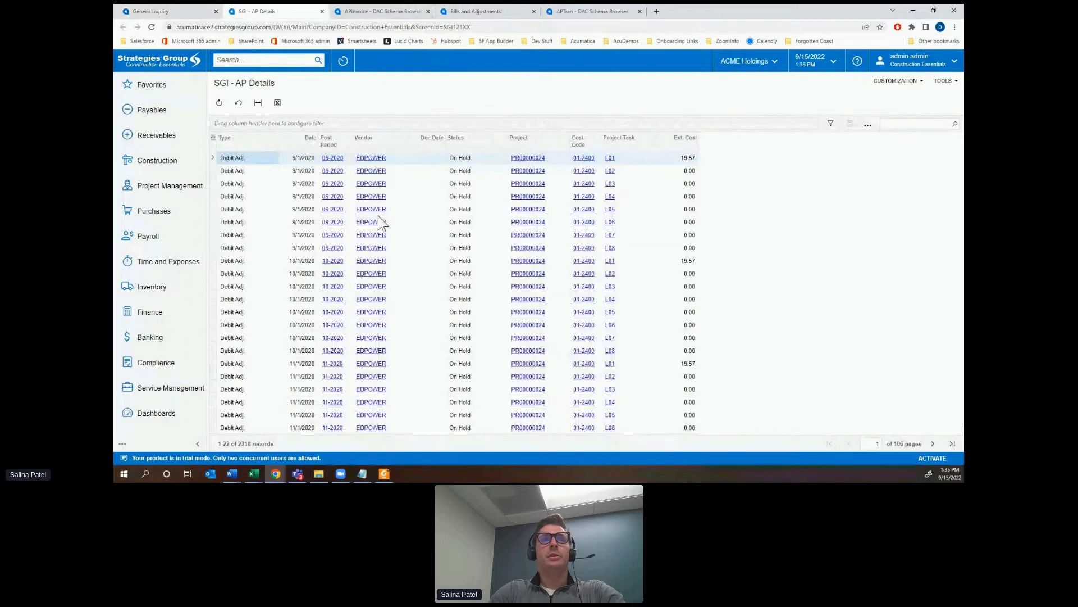
pyautogui.click(153, 28)
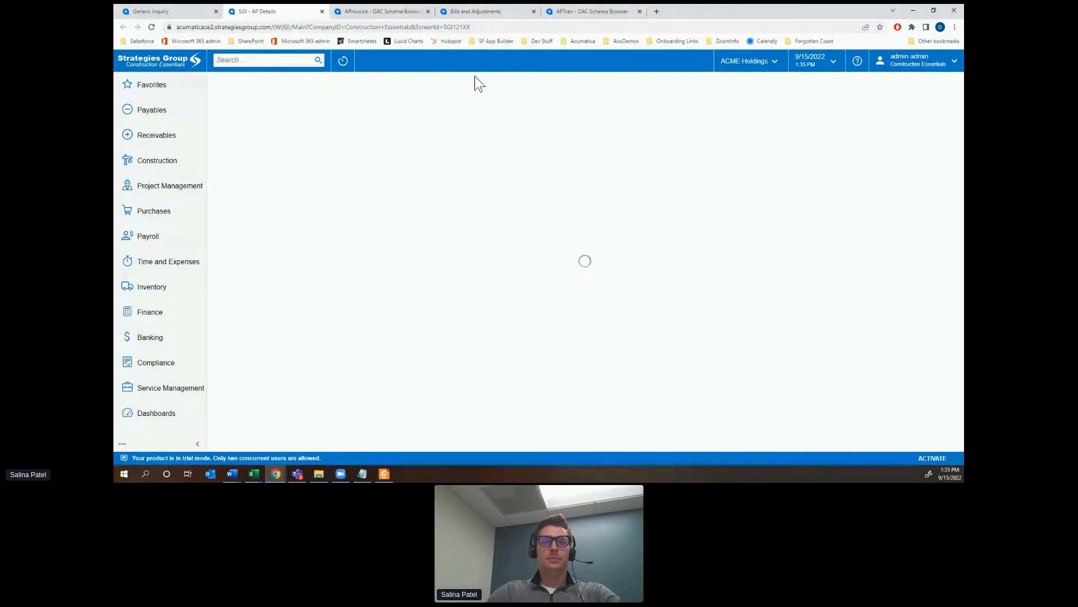
pyautogui.click(253, 145)
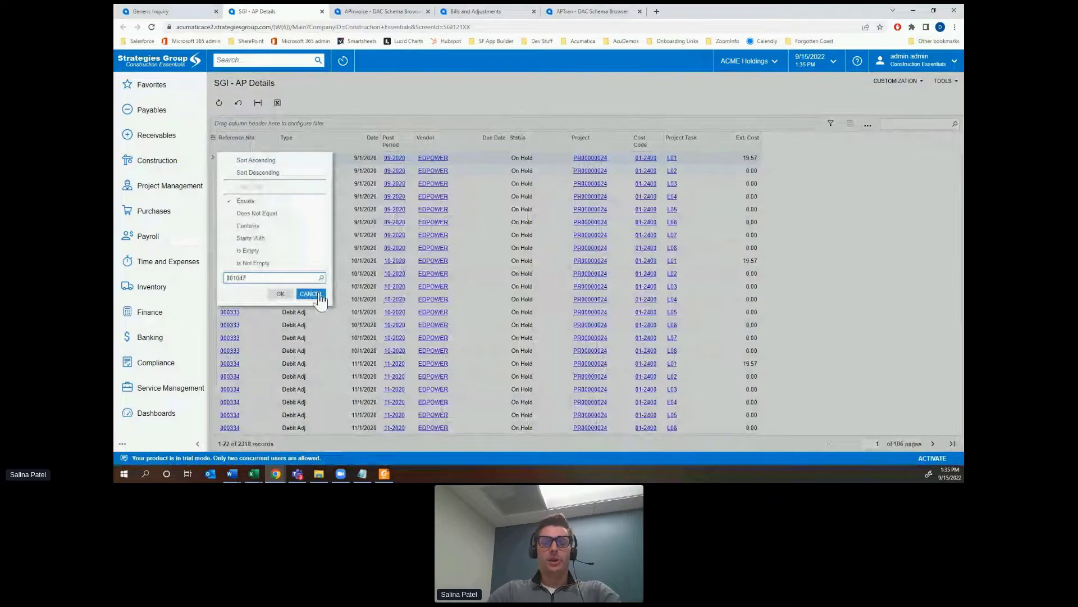
pyautogui.click(280, 293)
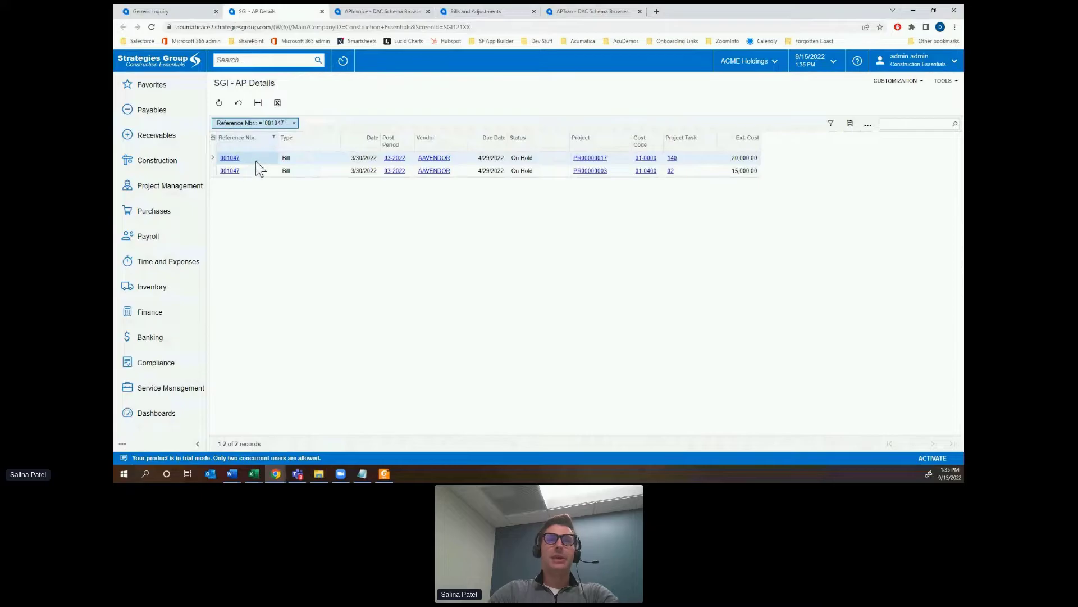
pyautogui.click(625, 160)
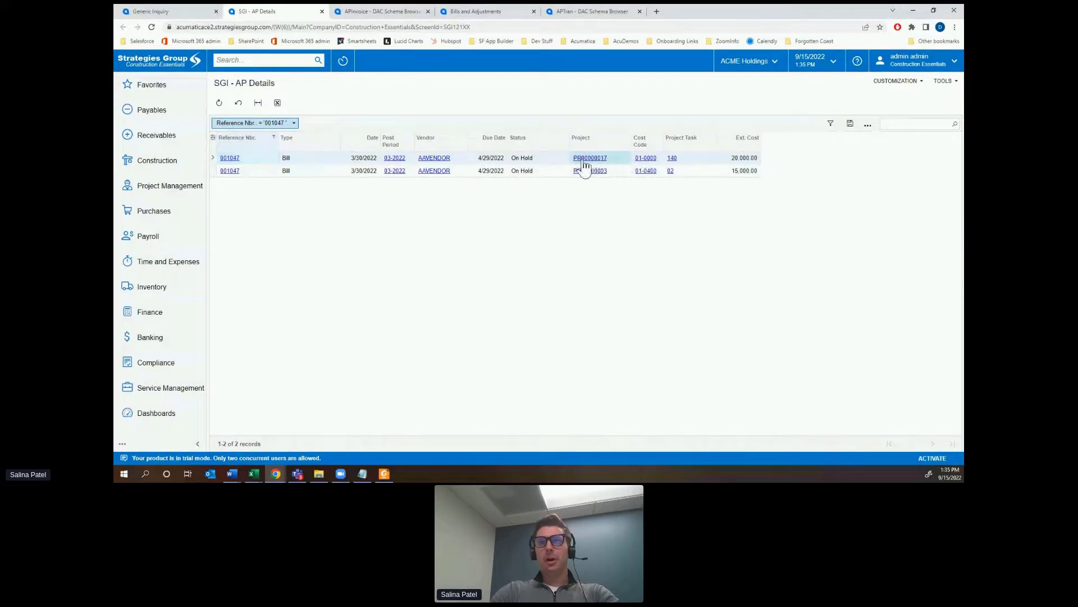
# Add APInvoice.RefNbr as the first grouping field of the generic inquiry.
pyautogui.click(191, 12)
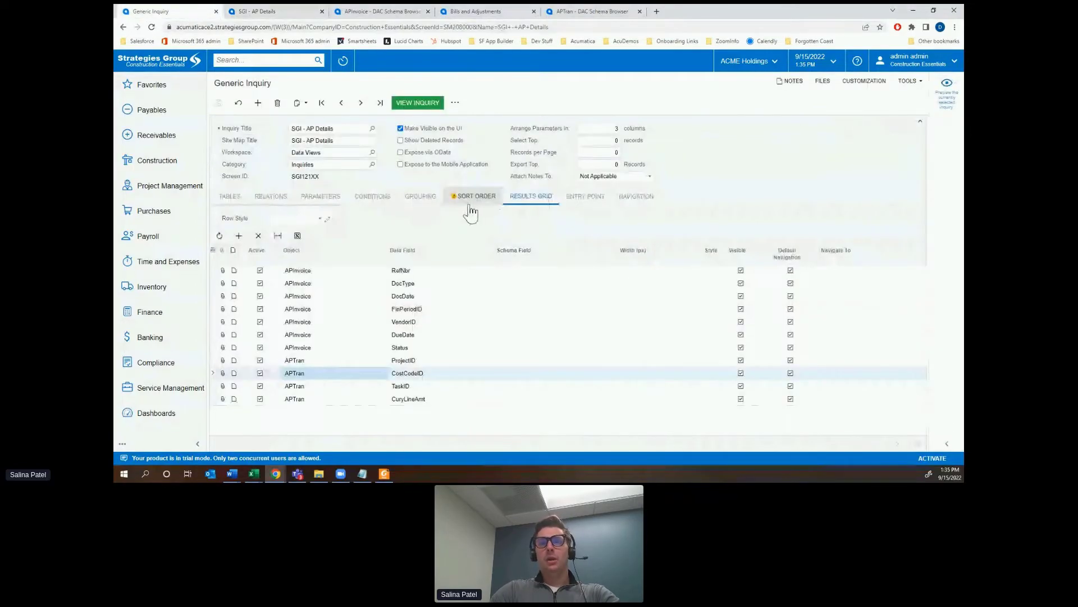
pyautogui.click(420, 196)
pyautogui.click(238, 212)
pyautogui.click(376, 236)
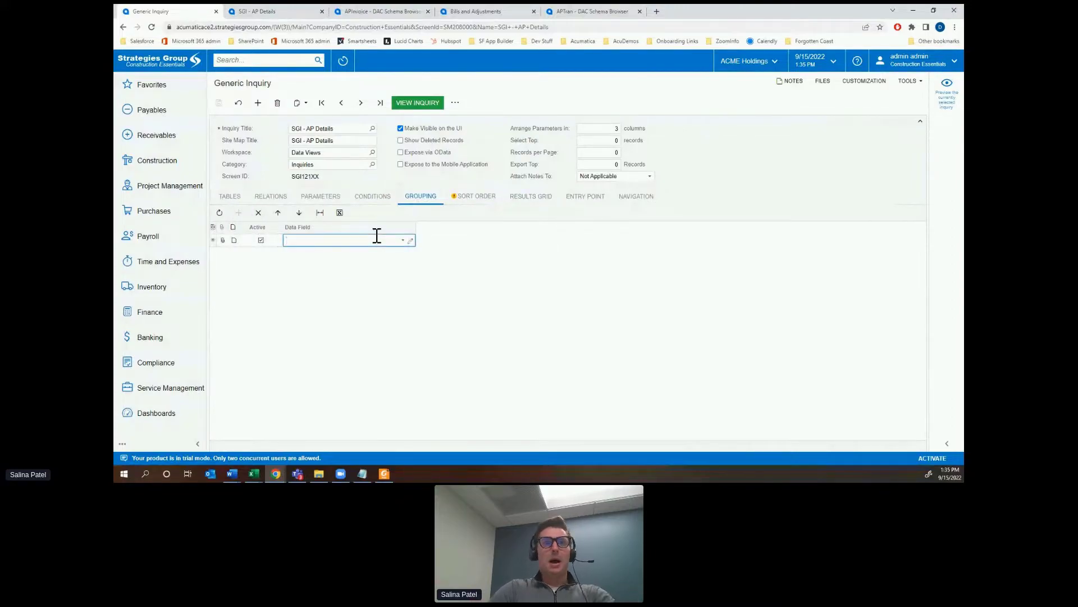
pyautogui.click(402, 241)
pyautogui.write('red')
pyautogui.press('BackSpace')
pyautogui.write('f')
pyautogui.click(358, 277)
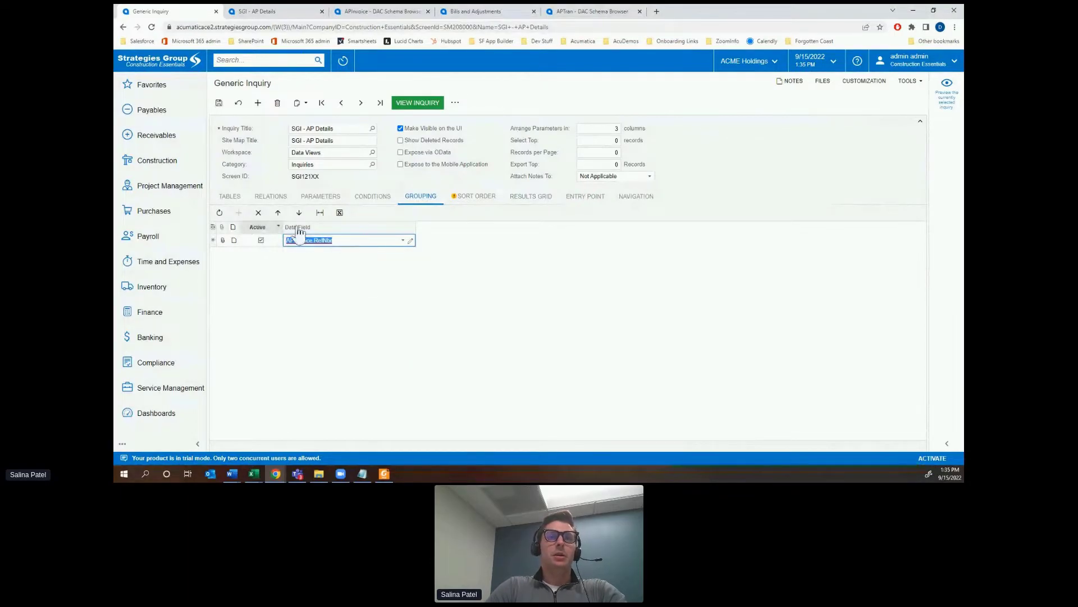
# Add APInvoice.DocType as the second grouping field.
pyautogui.press('Down')
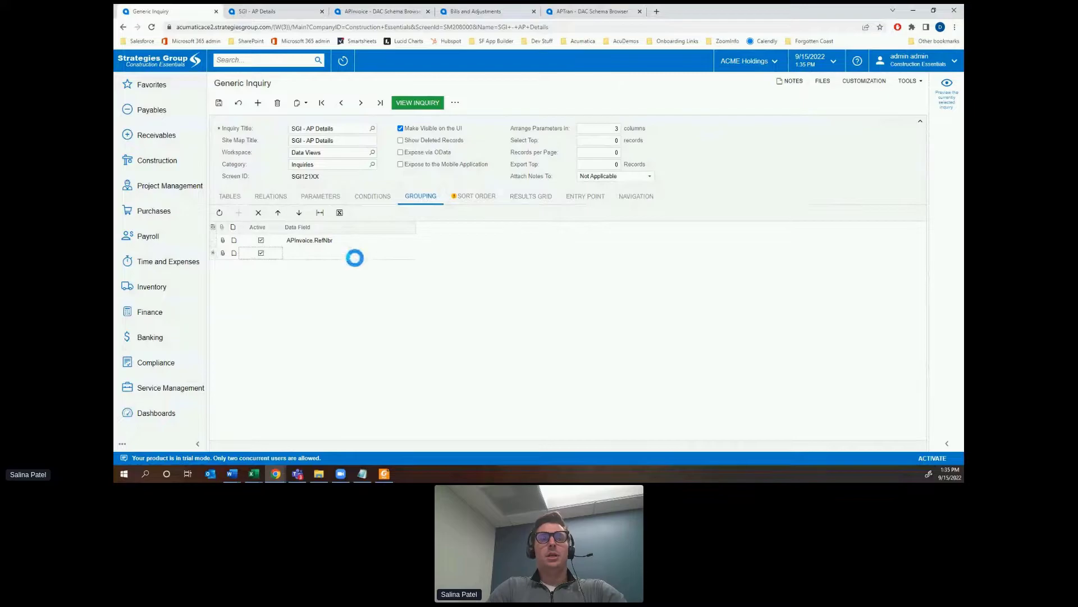
pyautogui.click(378, 254)
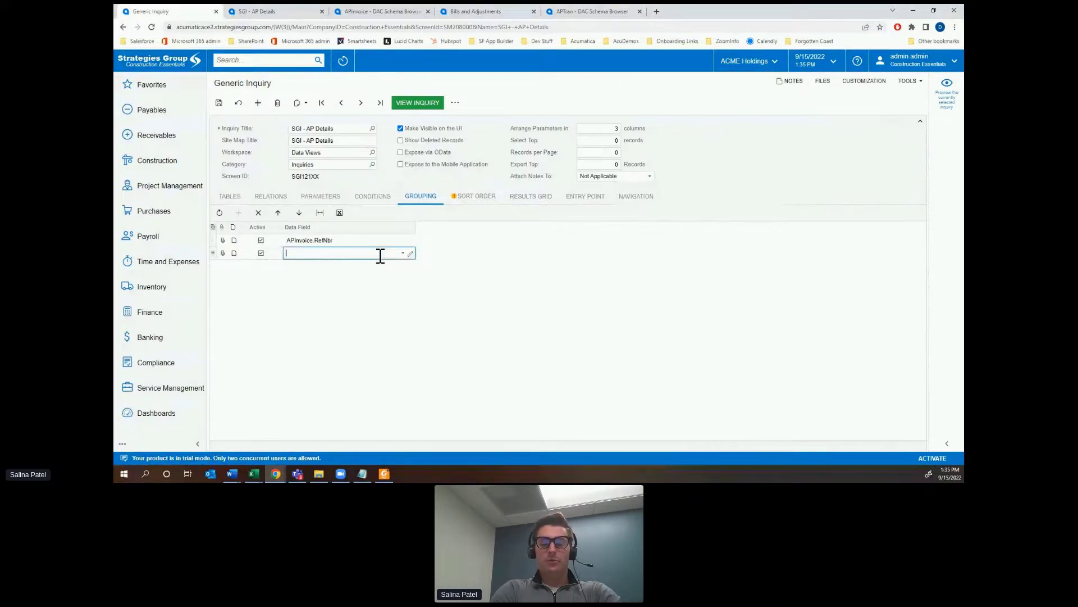
pyautogui.write('docty')
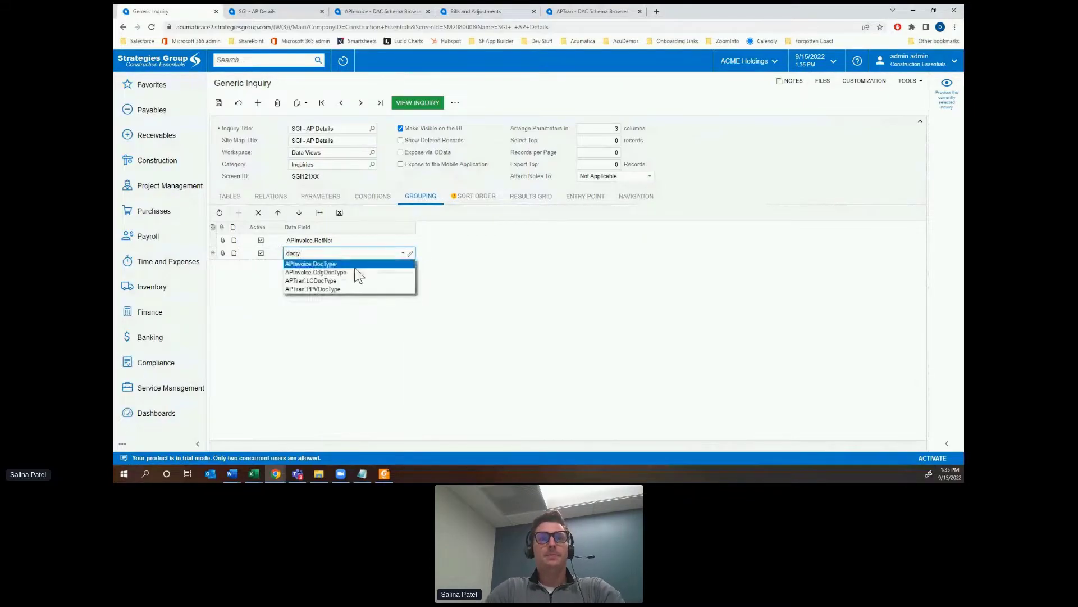
pyautogui.click(349, 264)
# Add APTran.ProjectID as the third grouping field, then save and view the inquiry.
pyautogui.press('Down')
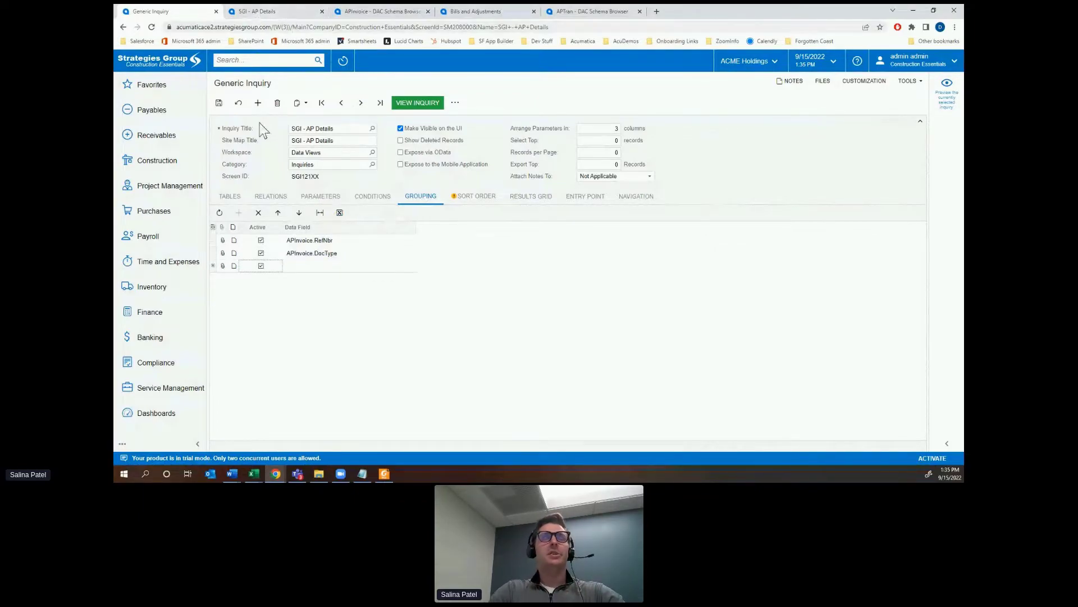
pyautogui.click(355, 266)
pyautogui.write('projec')
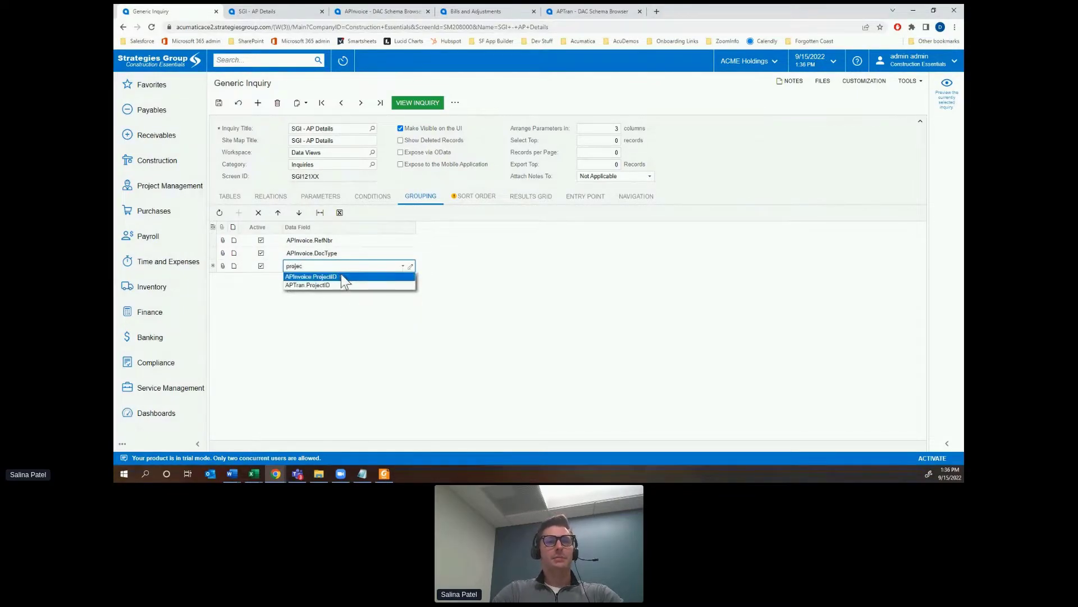
pyautogui.click(327, 287)
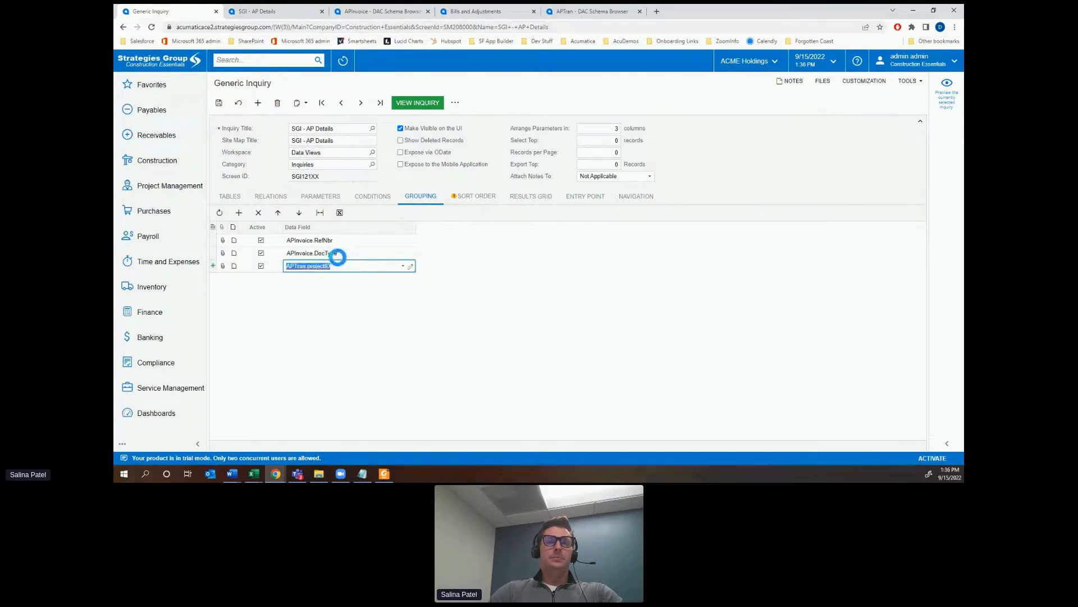
pyautogui.hotkey('ctrl', 's')
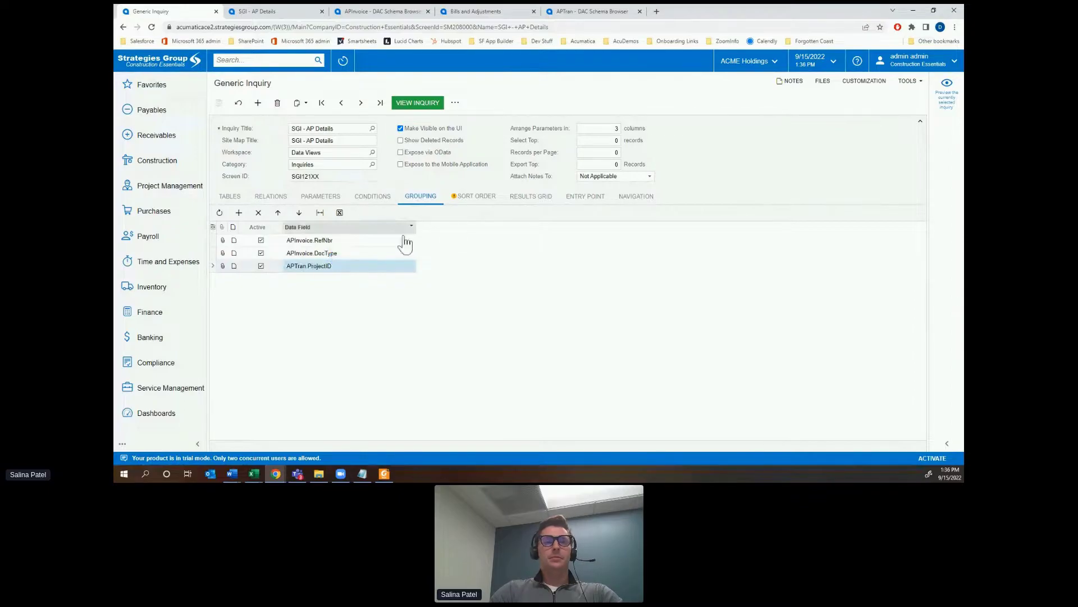
pyautogui.click(428, 105)
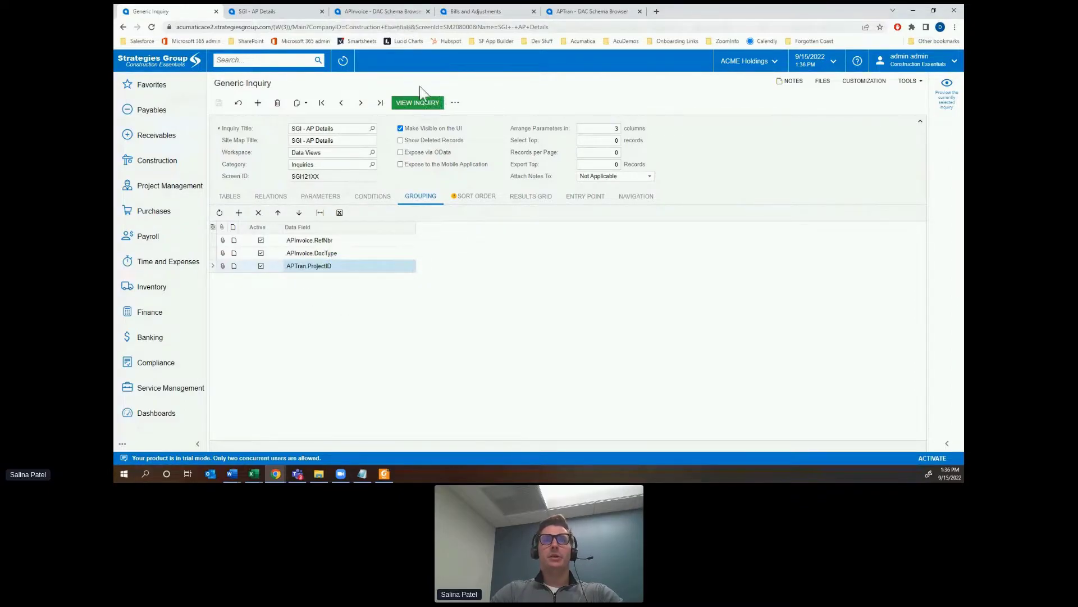
# Reload the SGI - AP Details results to examine the rows grouped by bill and project.
pyautogui.click(283, 11)
pyautogui.click(151, 26)
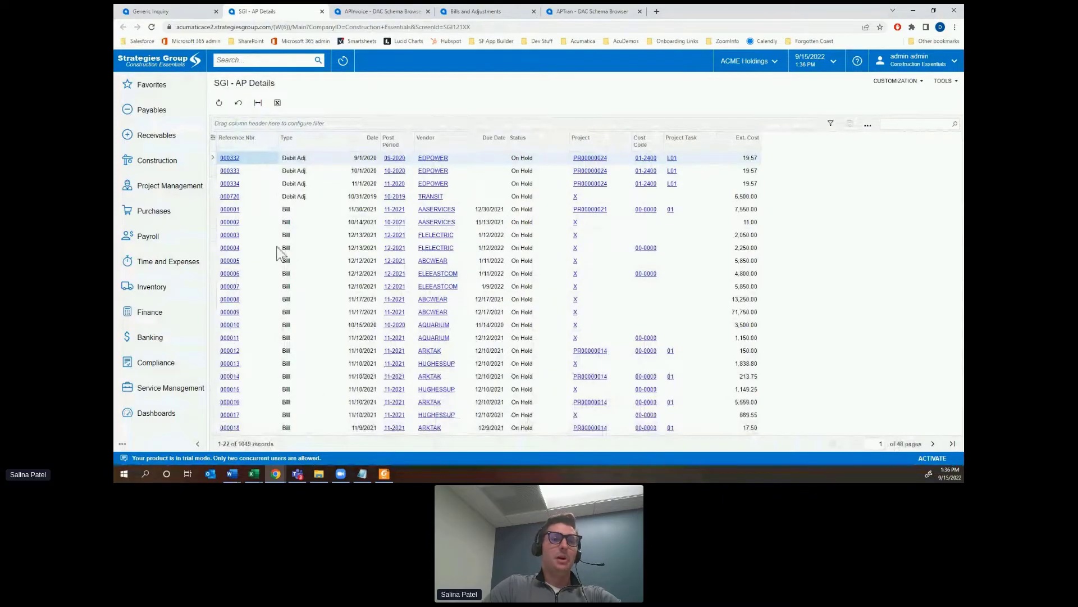
pyautogui.click(297, 159)
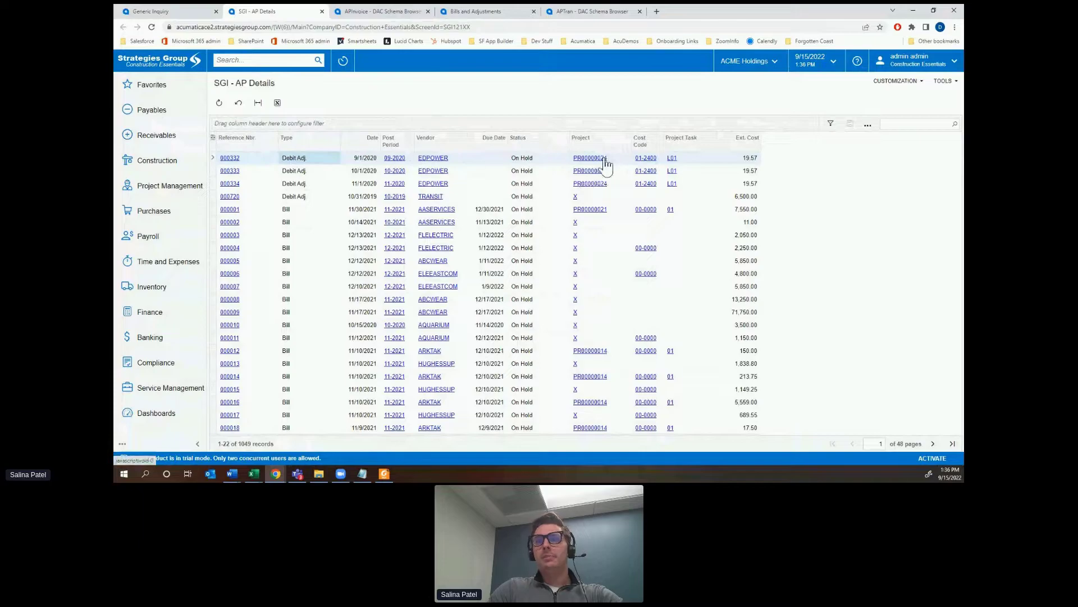
# Open debit adjustment 000332 from the results, examine its detail lines and their extended costs, and close it.
pyautogui.click(259, 164)
pyautogui.click(283, 172)
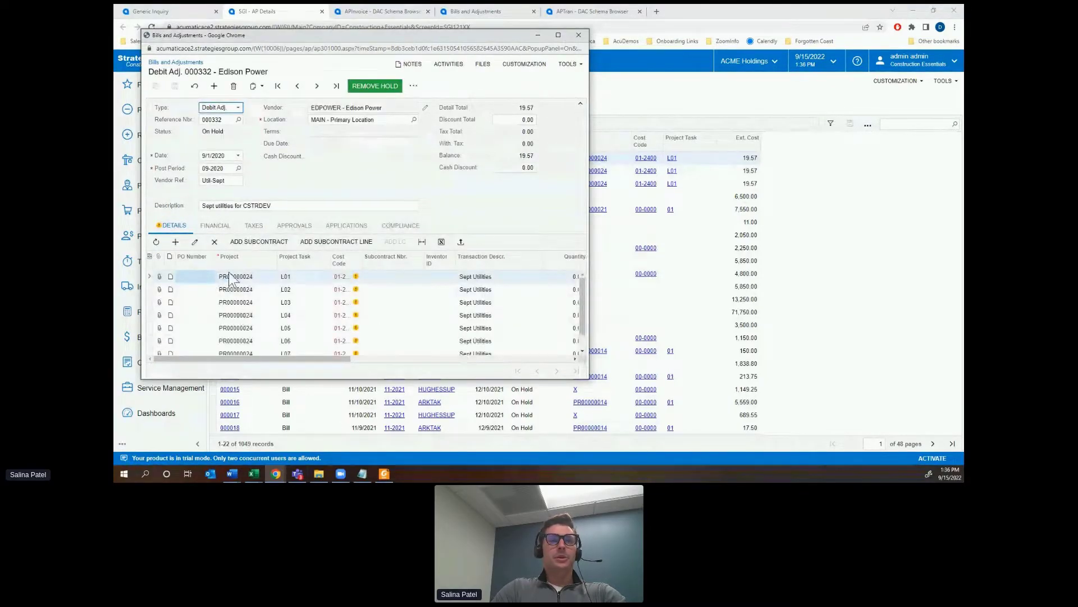
pyautogui.scroll(-1, 346, 329)
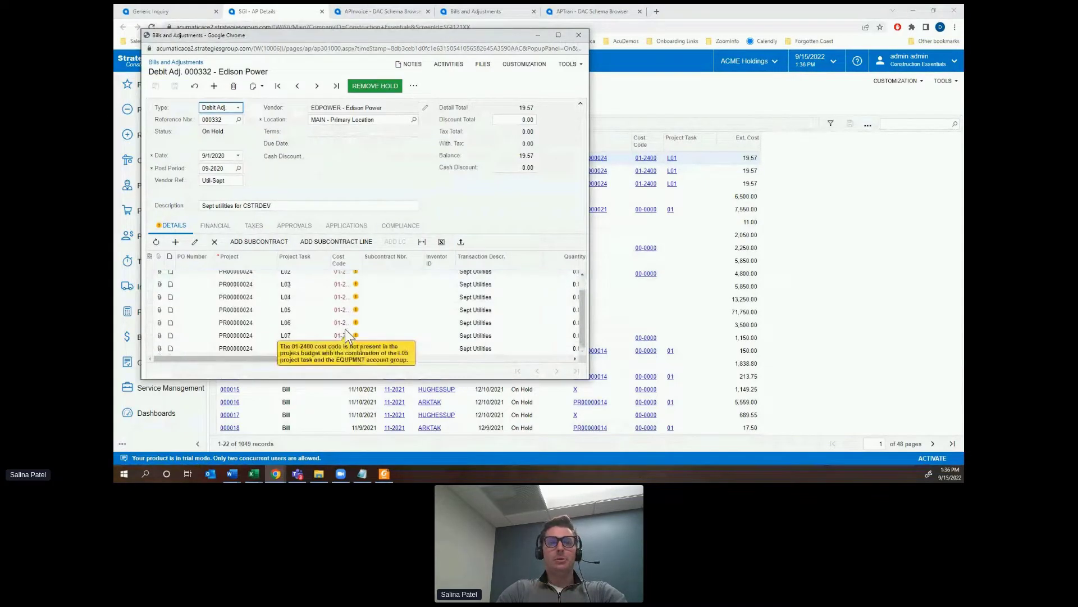
pyautogui.moveTo(316, 357); pyautogui.dragTo(417, 360)
pyautogui.scroll(1, 518, 307)
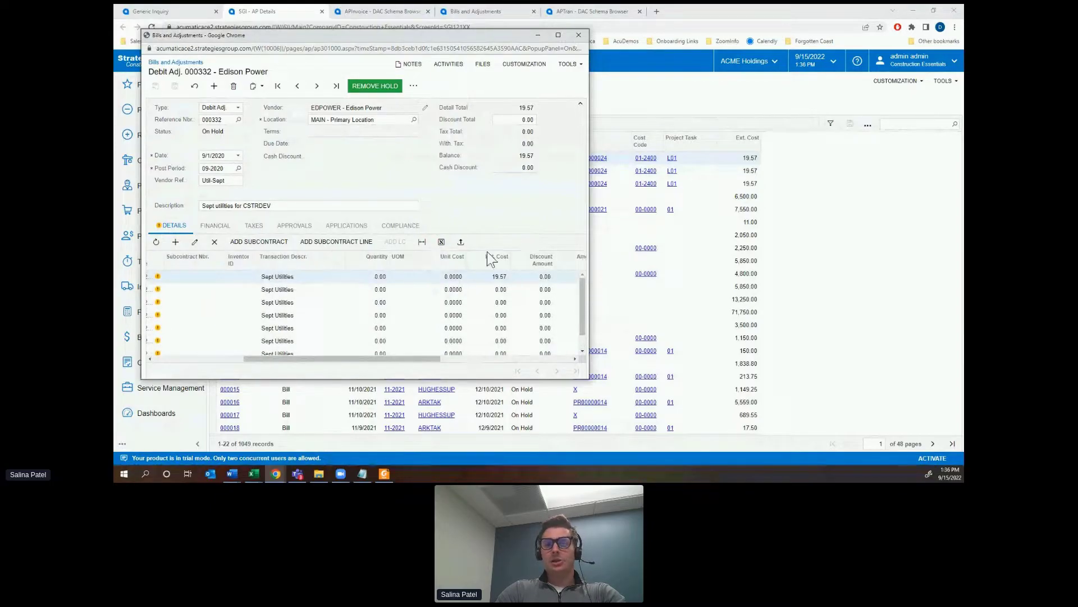
pyautogui.click(579, 36)
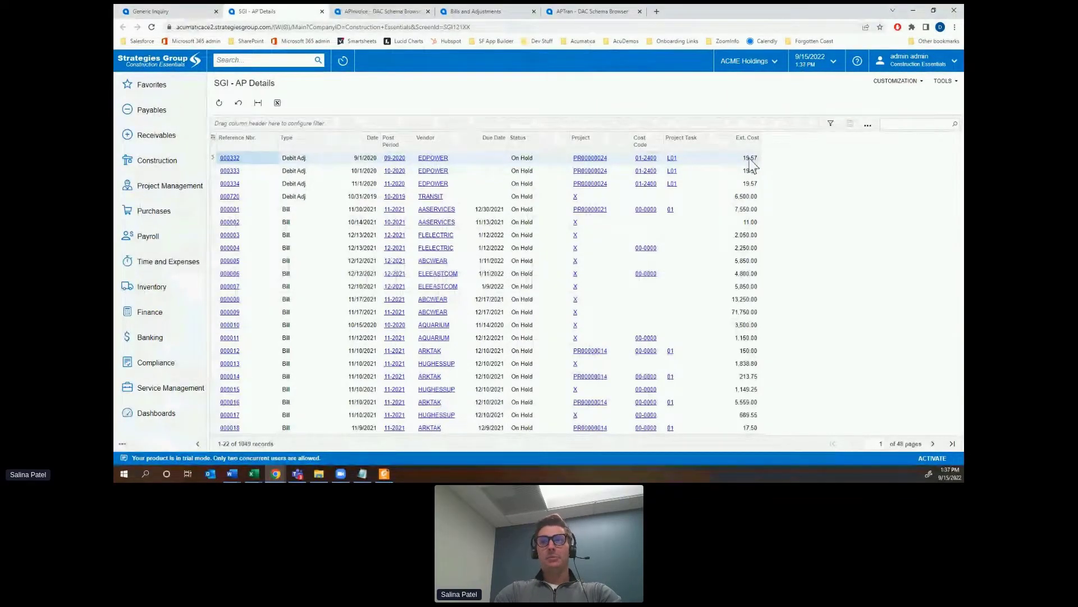
# Show the Caption, Aggregate Function and Use in Quick Search columns in the generic inquiry's results grid settings.
pyautogui.click(170, 8)
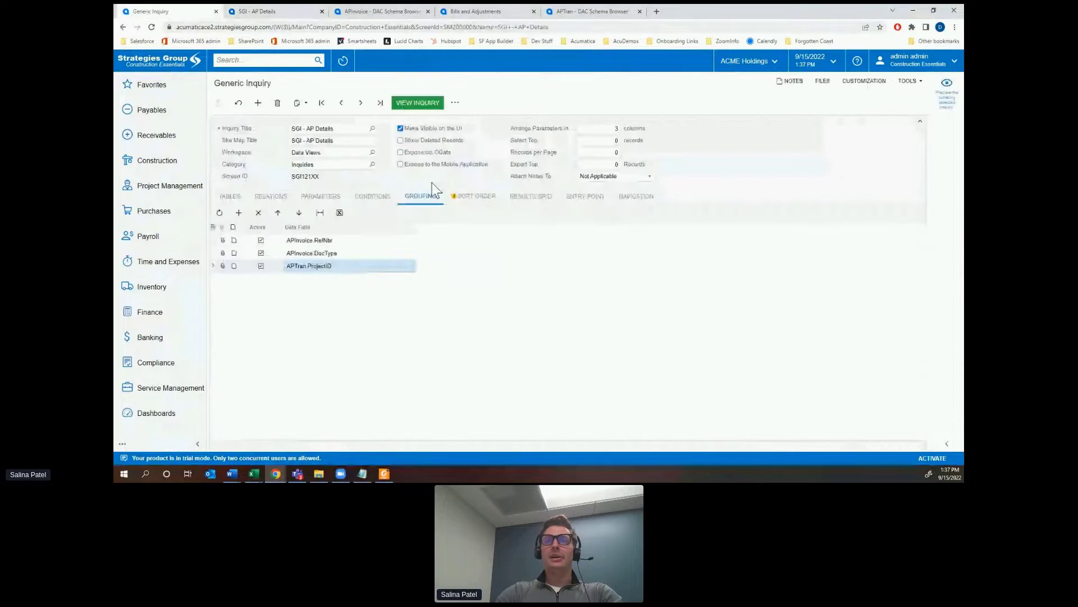
pyautogui.click(529, 198)
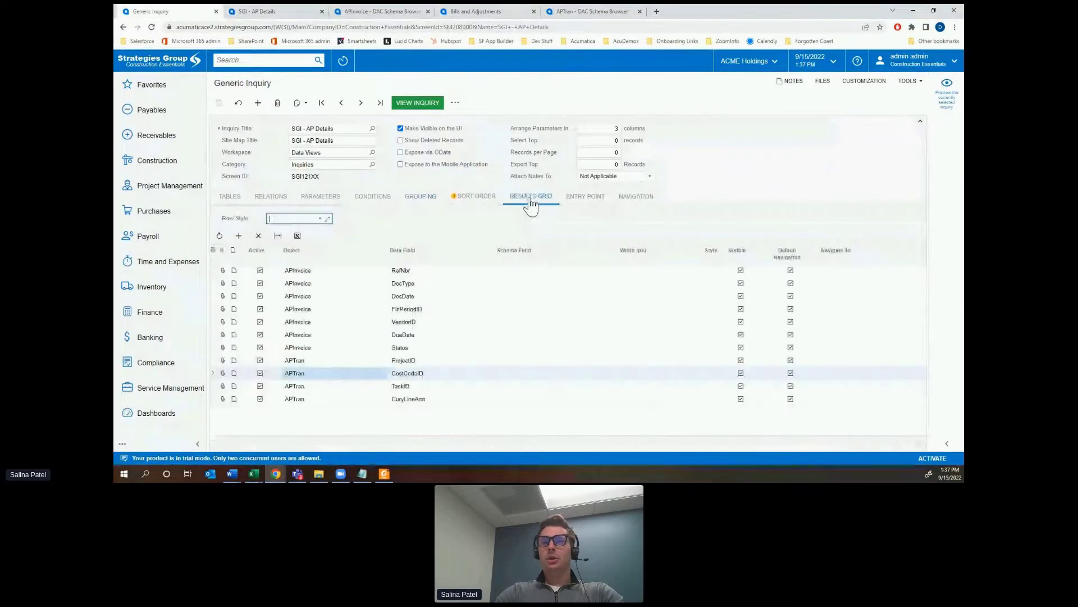
pyautogui.click(441, 400)
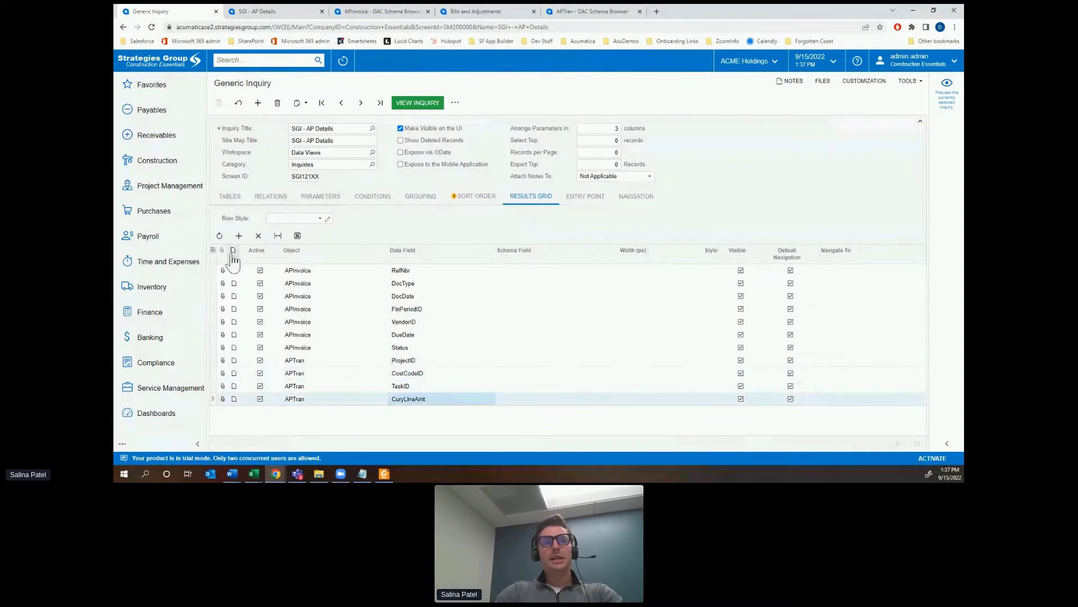
pyautogui.click(213, 250)
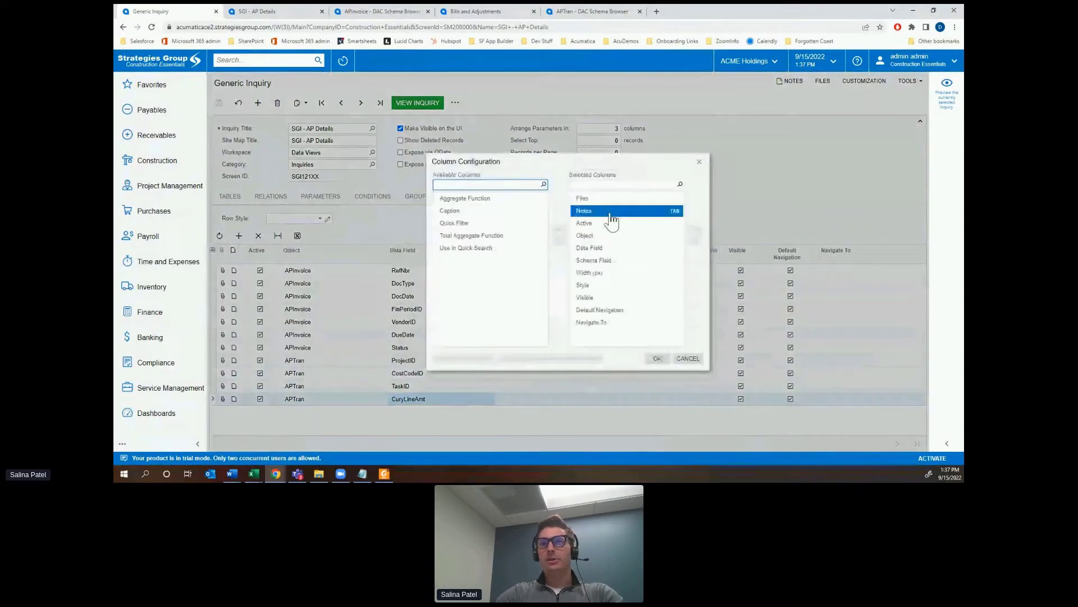
pyautogui.click(477, 213)
pyautogui.click(558, 231)
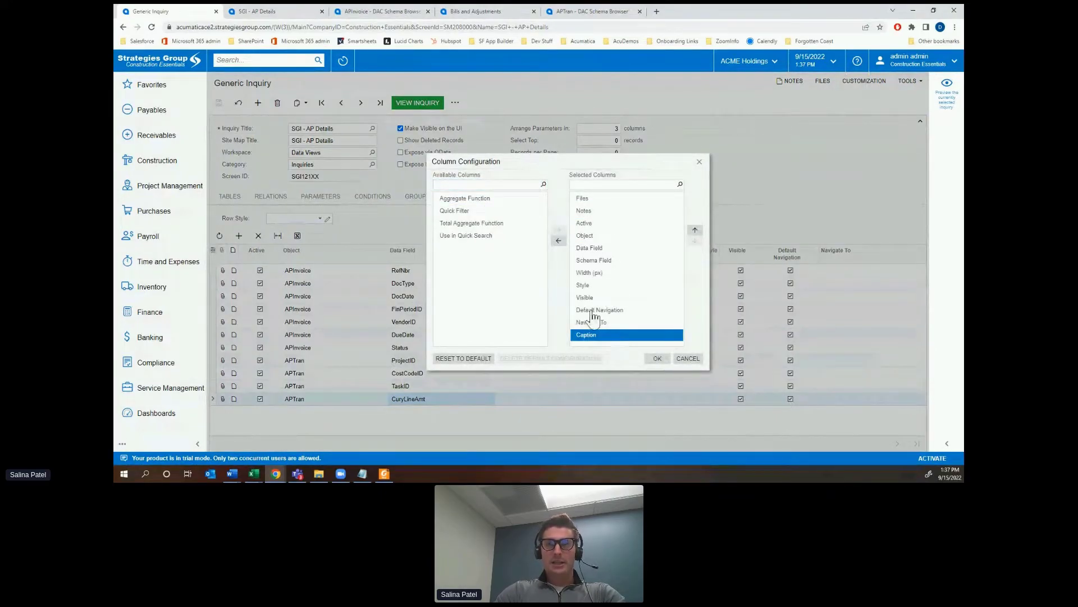
pyautogui.click(481, 198)
pyautogui.click(559, 232)
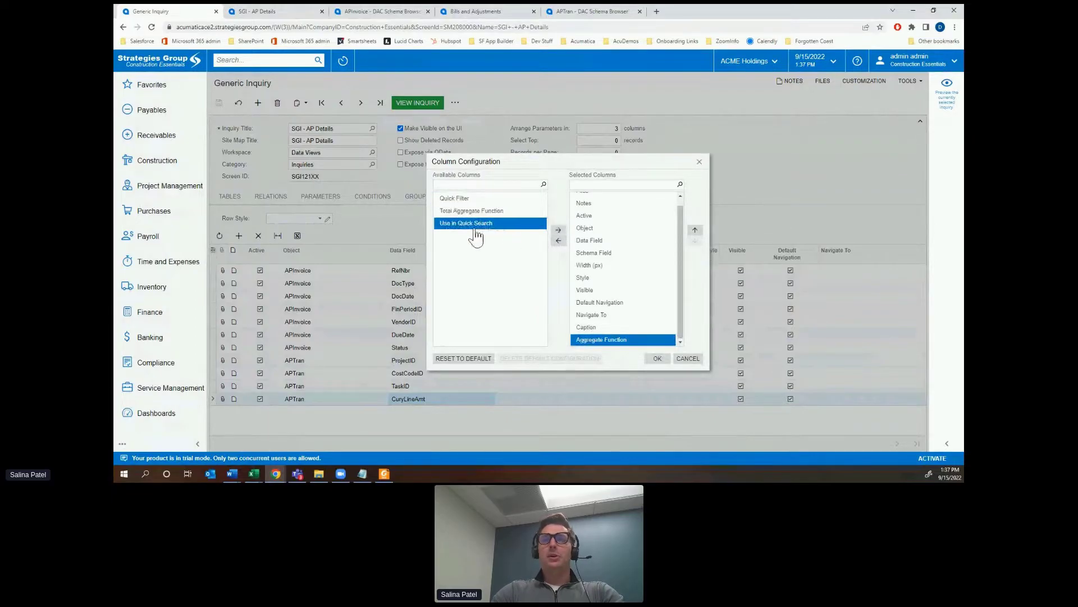
pyautogui.click(559, 231)
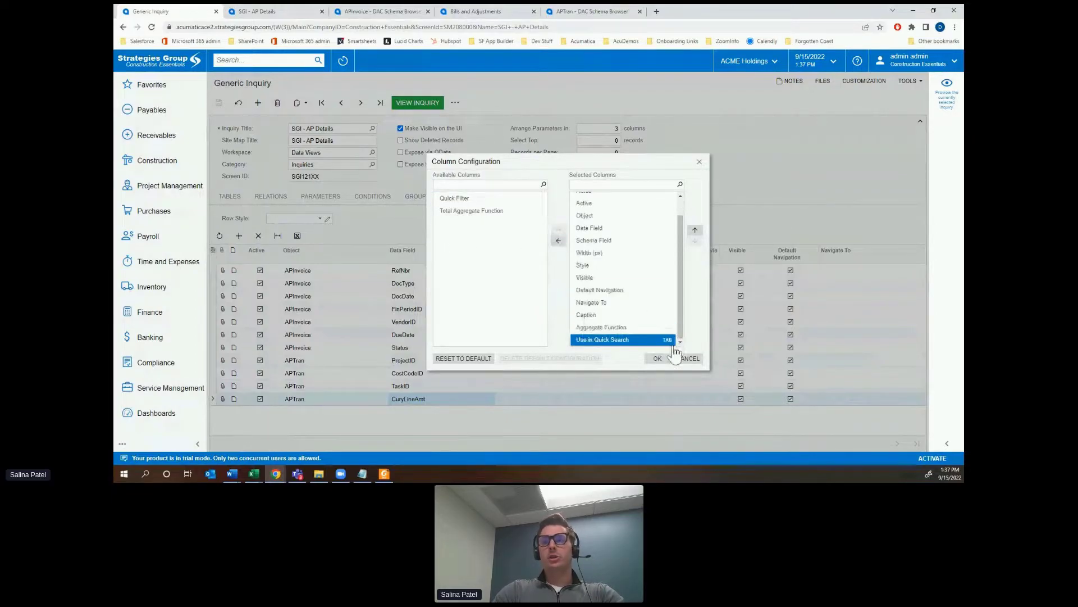
pyautogui.click(657, 360)
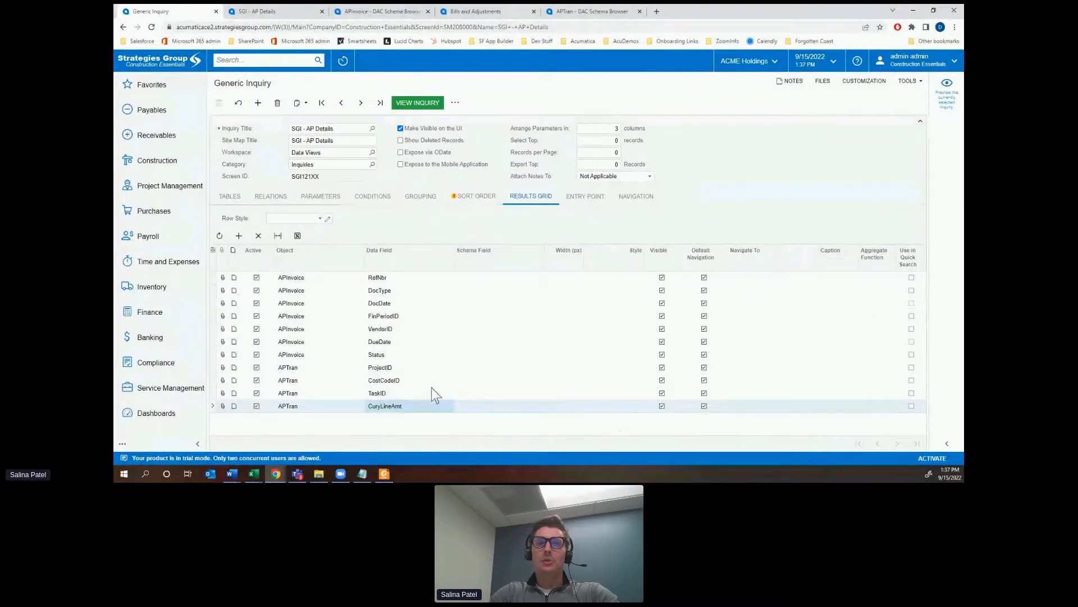
# Set the aggregate function of the APTran CuryLineAmt field to SUM and save the inquiry.
pyautogui.click(890, 408)
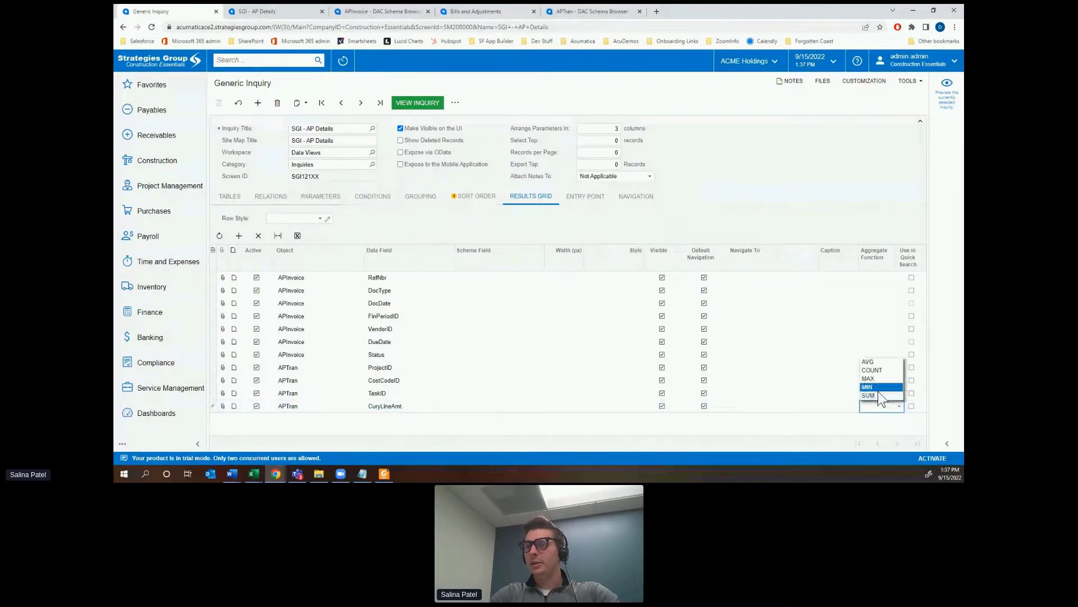
pyautogui.click(878, 394)
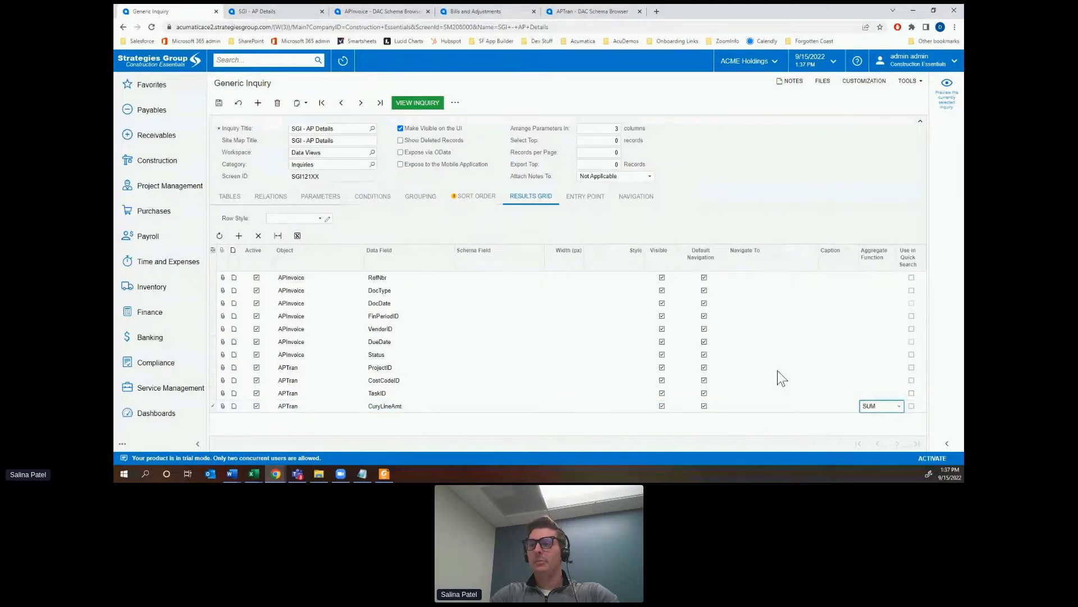
pyautogui.click(219, 103)
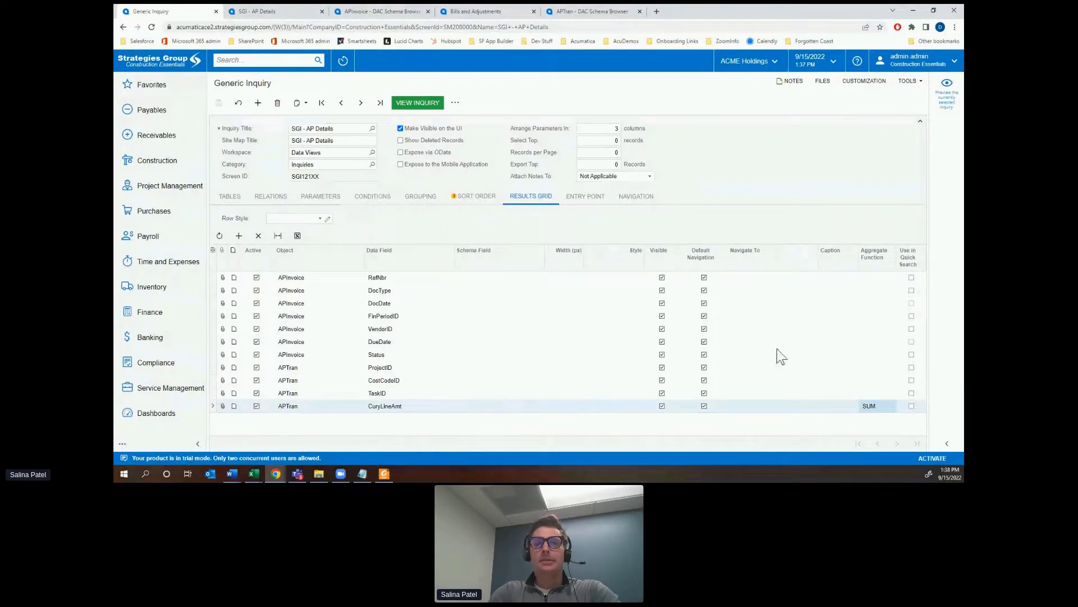
# Enable quick search for RefNbr, DocType and ProjectID, save the inquiry, and go to the search box in the SGI - AP Details results.
pyautogui.click(912, 277)
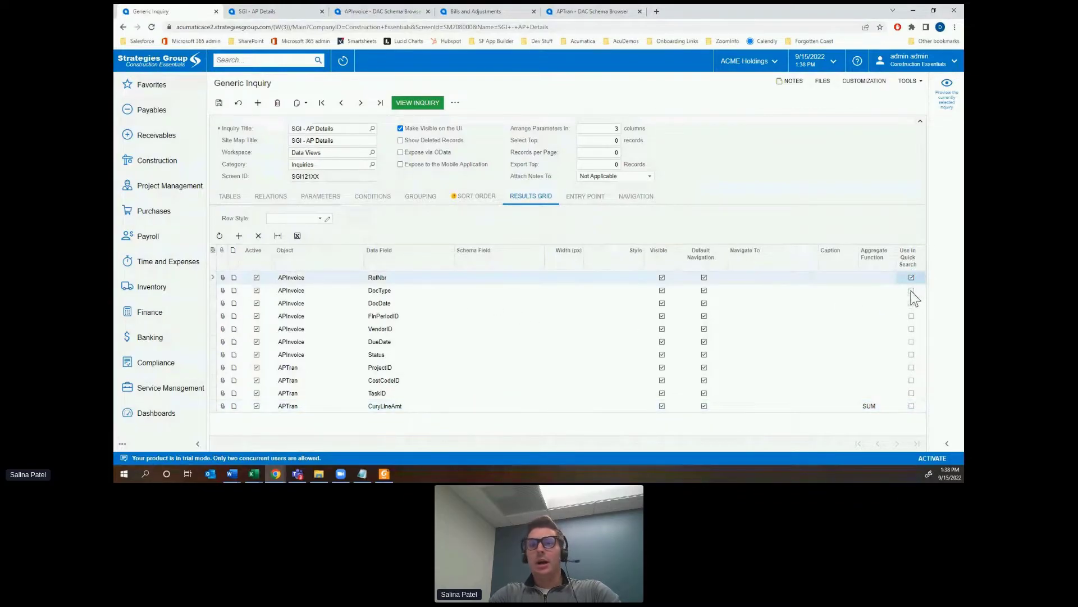
pyautogui.click(912, 290)
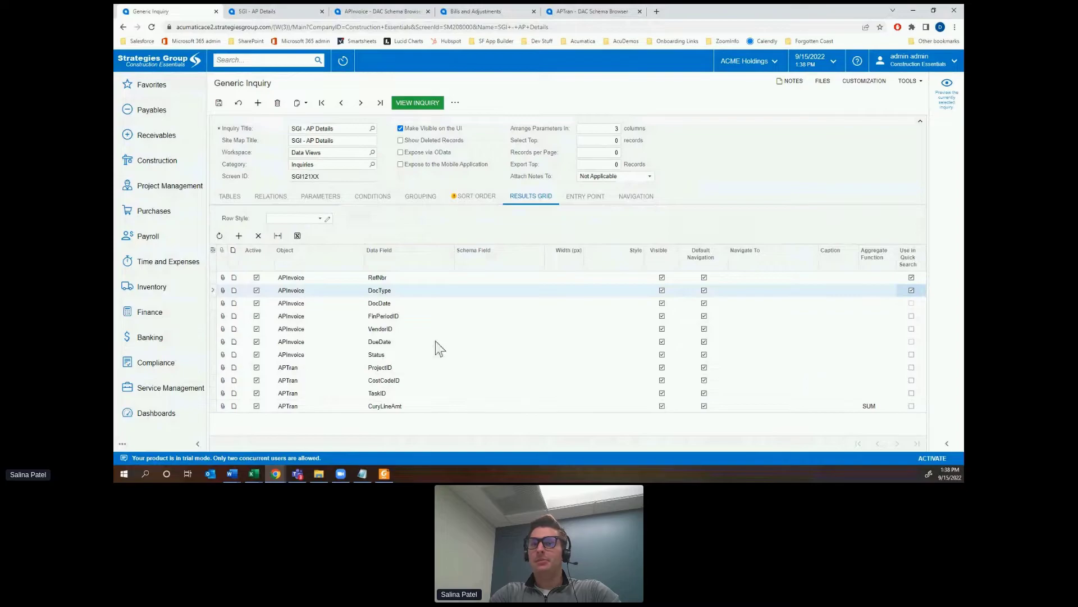
pyautogui.click(911, 367)
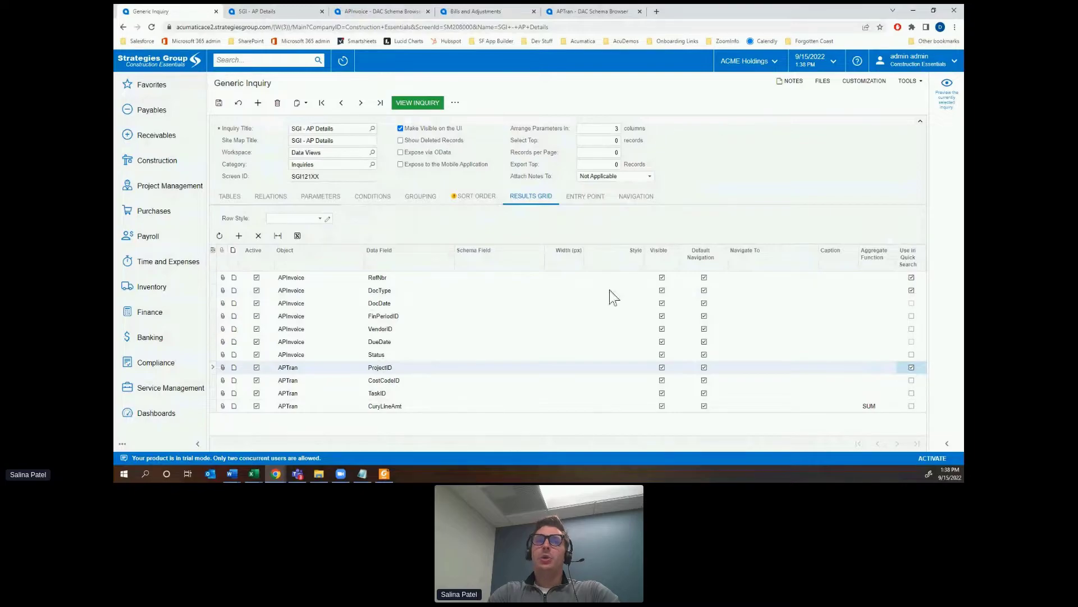
pyautogui.click(219, 103)
pyautogui.click(263, 12)
pyautogui.click(929, 124)
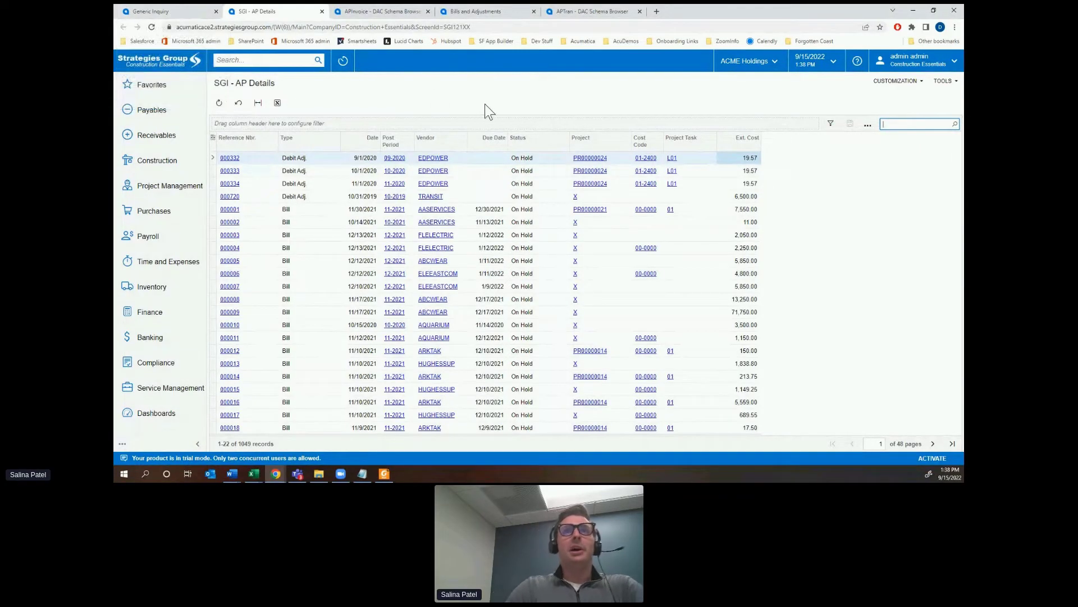
# Search the APTran schema for "project" and examine its outgoing references for the DAC linked to ProjectID.
pyautogui.click(156, 11)
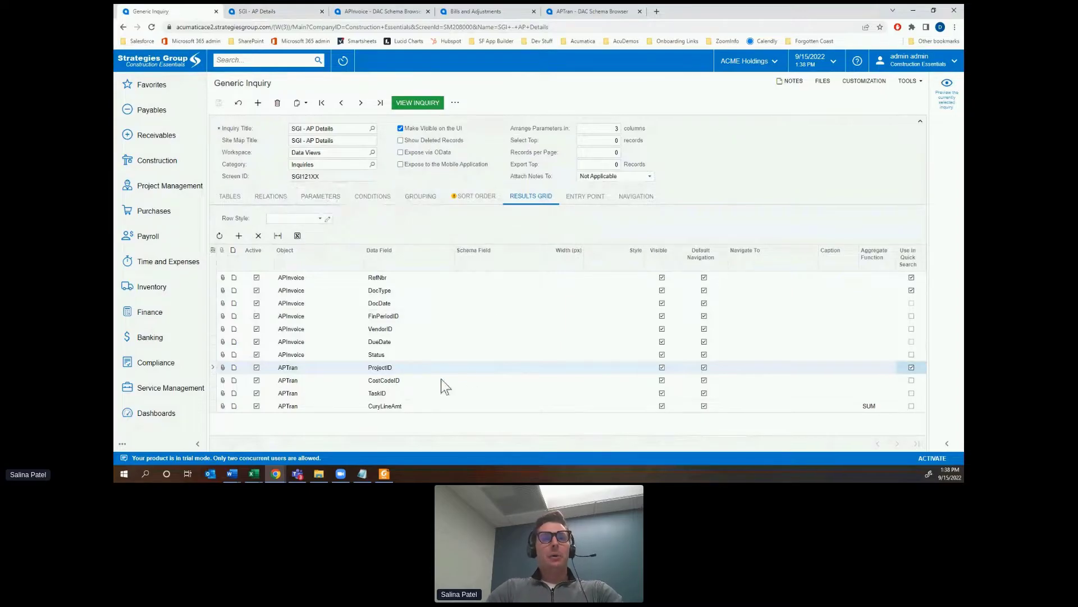
pyautogui.click(404, 368)
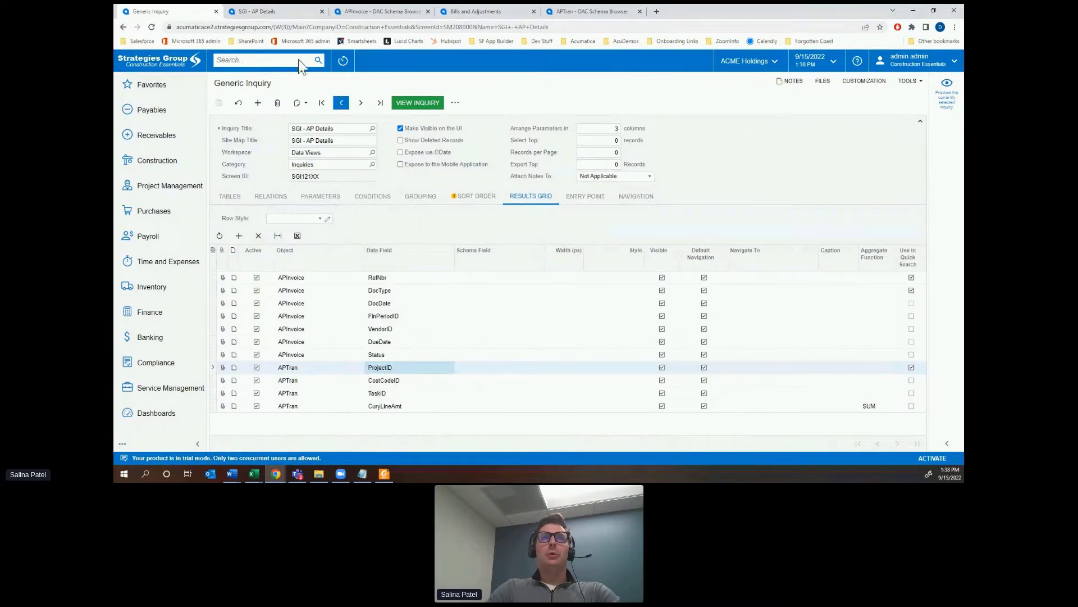
pyautogui.click(393, 11)
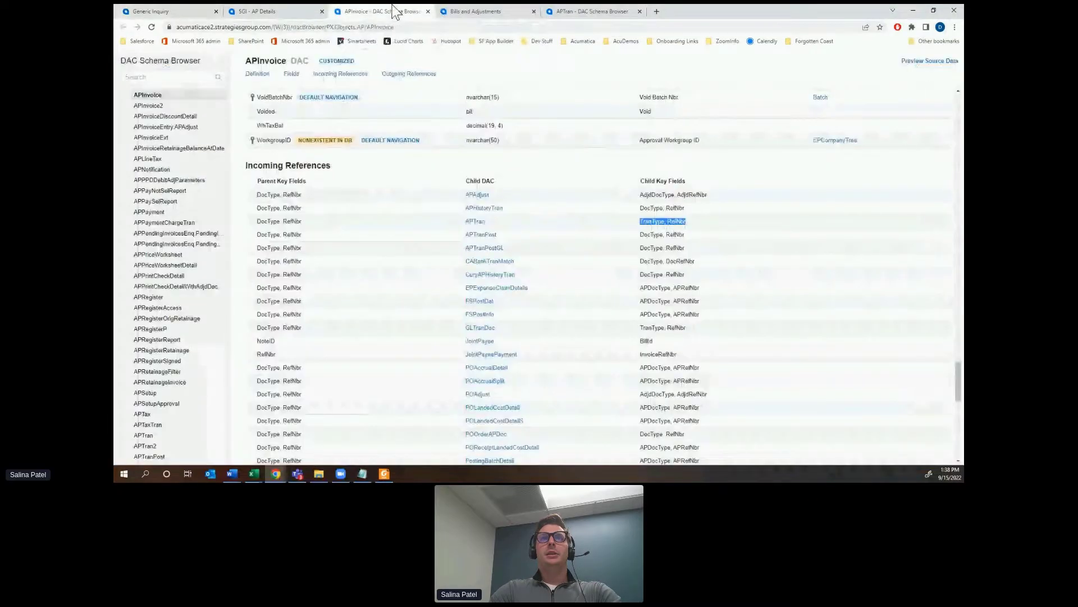
pyautogui.click(591, 13)
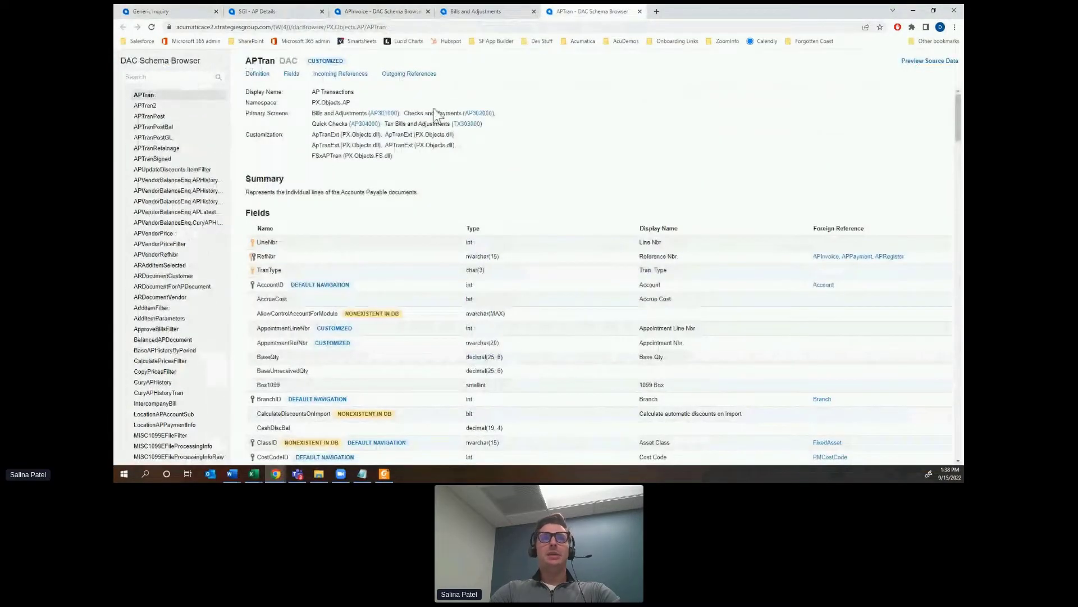
pyautogui.scroll(-2, 562, 271)
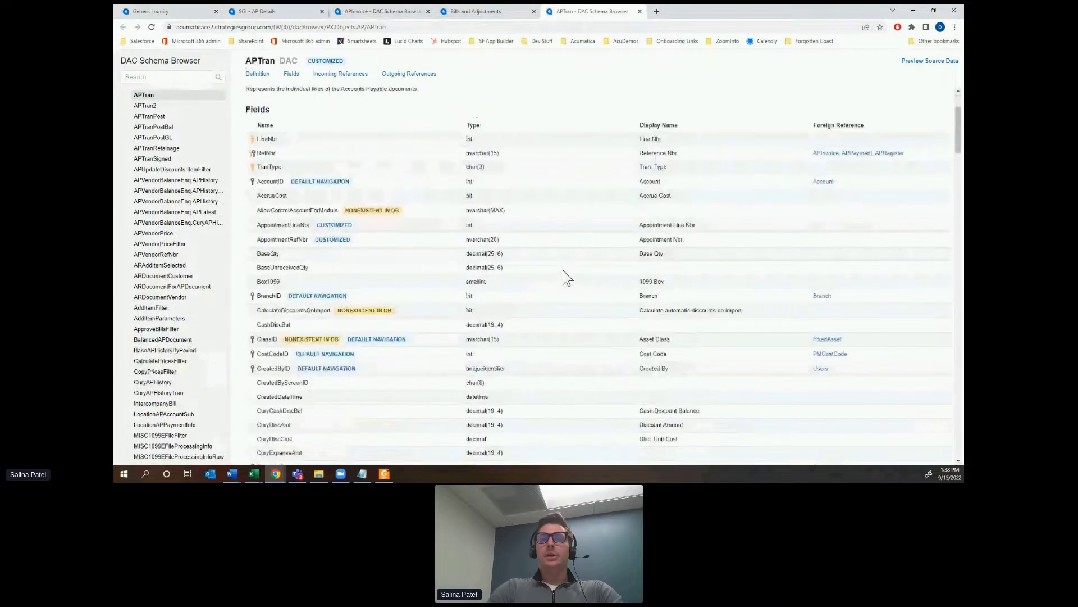
pyautogui.scroll(-5, 563, 271)
pyautogui.scroll(-8, 563, 270)
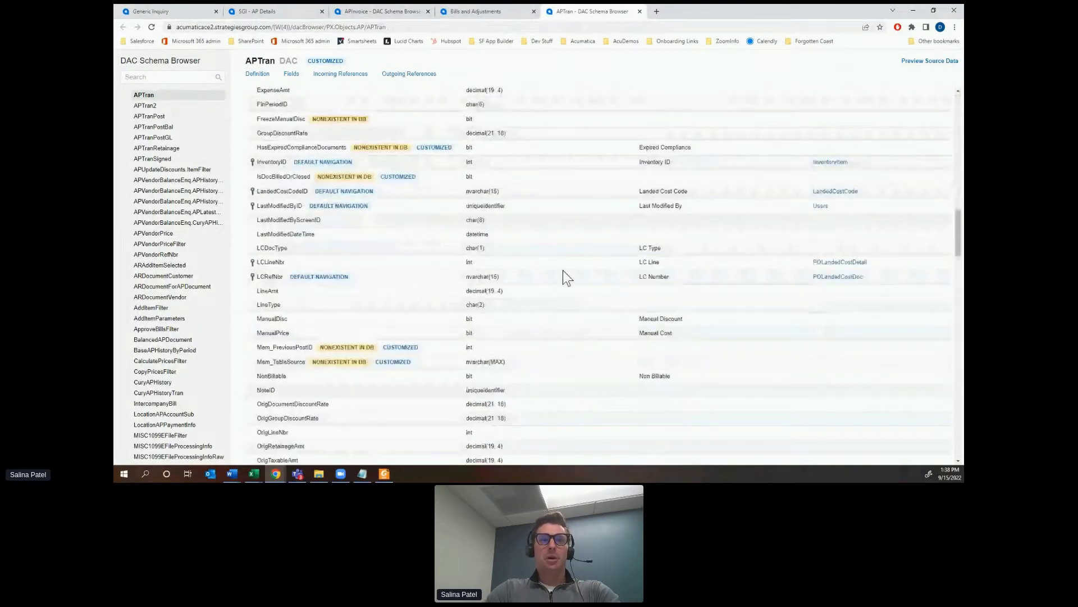
pyautogui.scroll(-10, 563, 270)
pyautogui.scroll(-10, 567, 276)
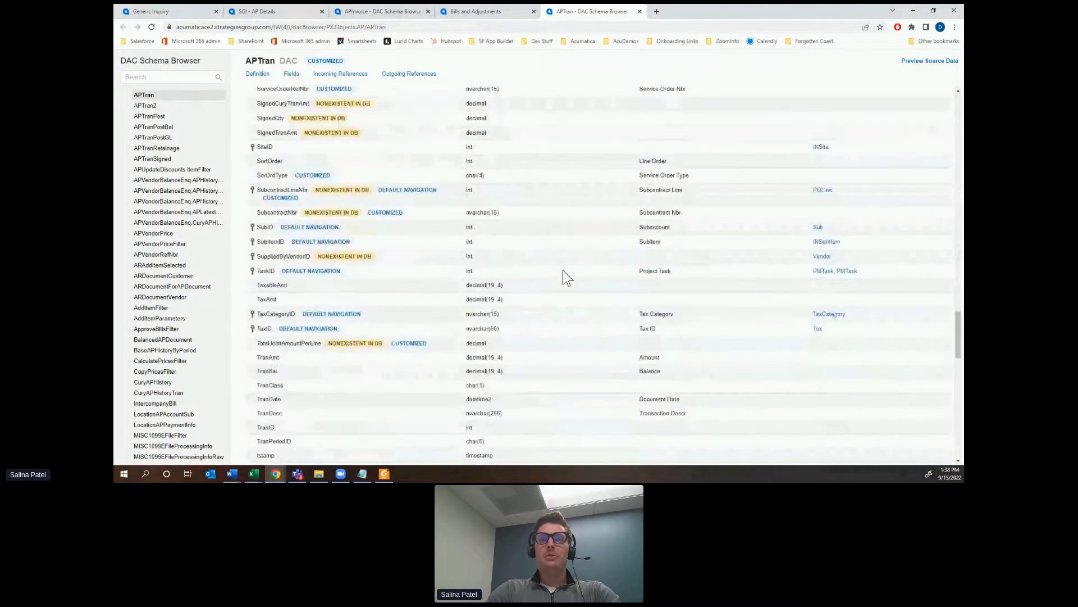
pyautogui.scroll(-4, 565, 276)
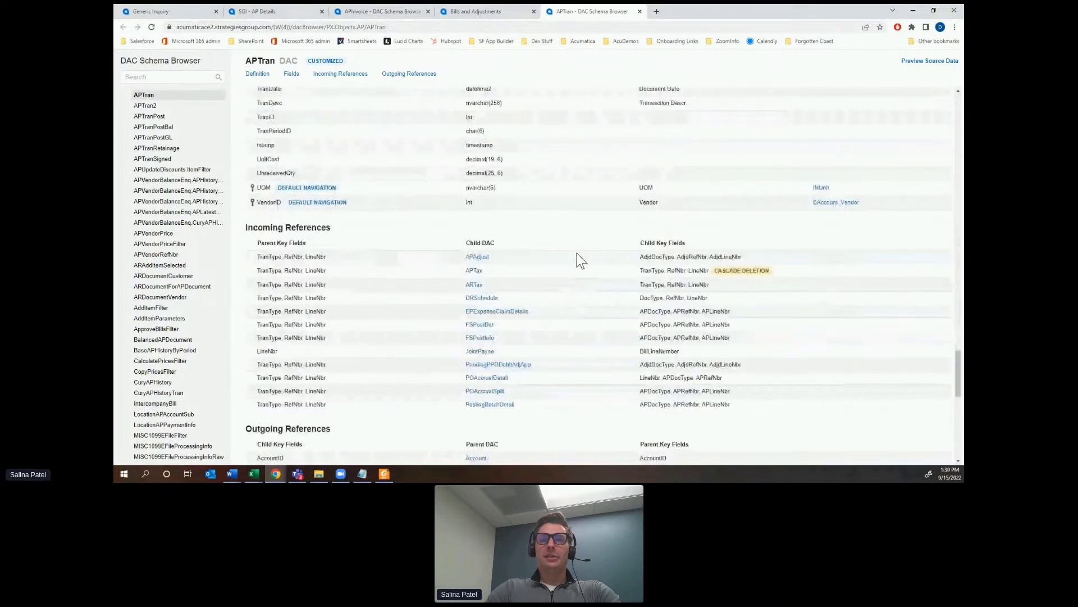
pyautogui.hotkey('ctrl', 'f')
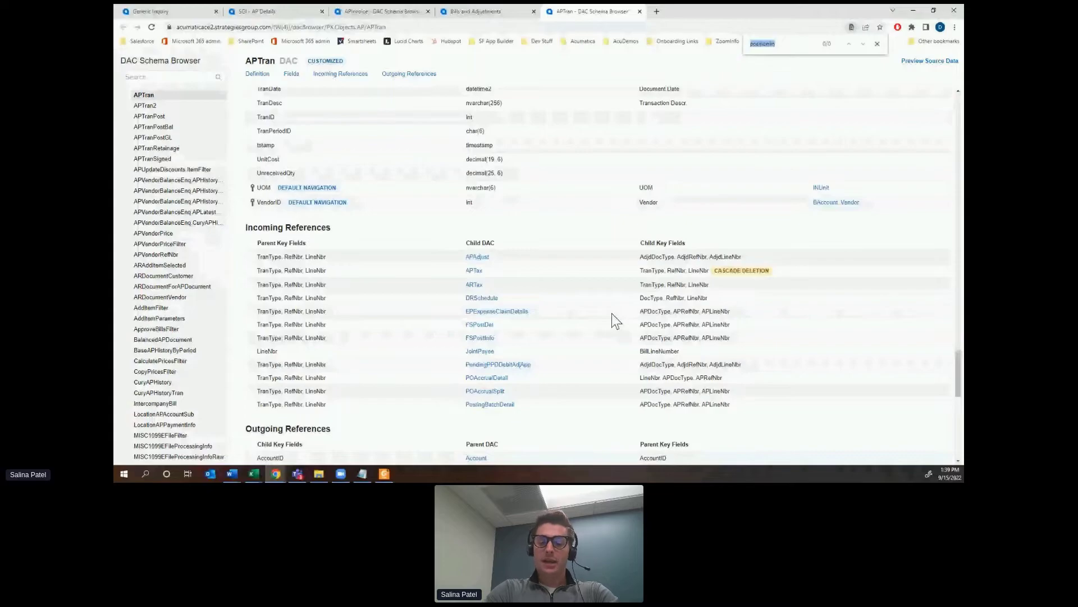
pyautogui.write('project')
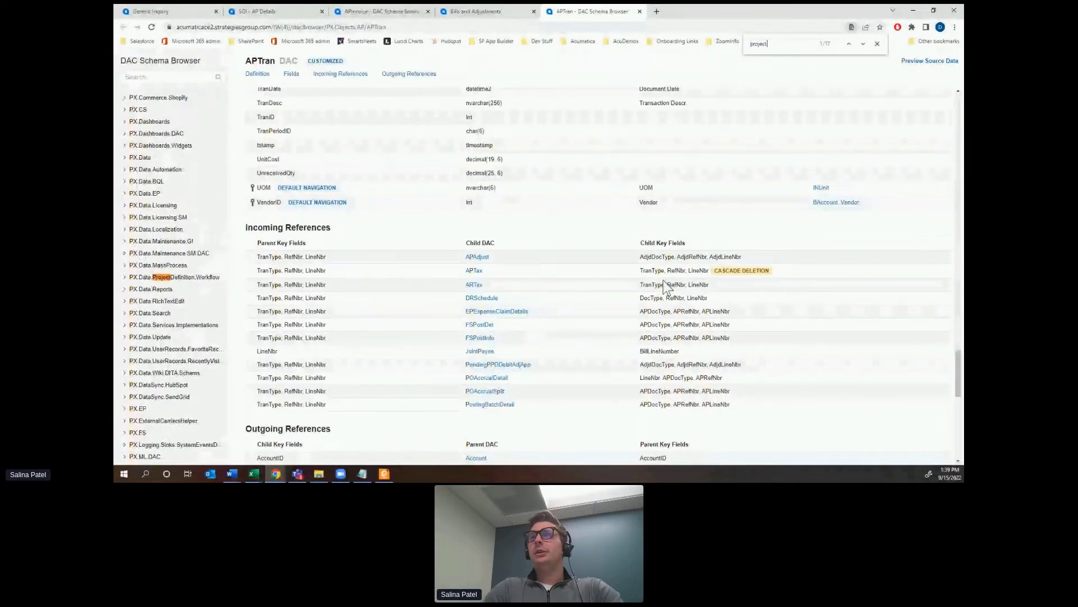
pyautogui.click(860, 42)
pyautogui.click(861, 43)
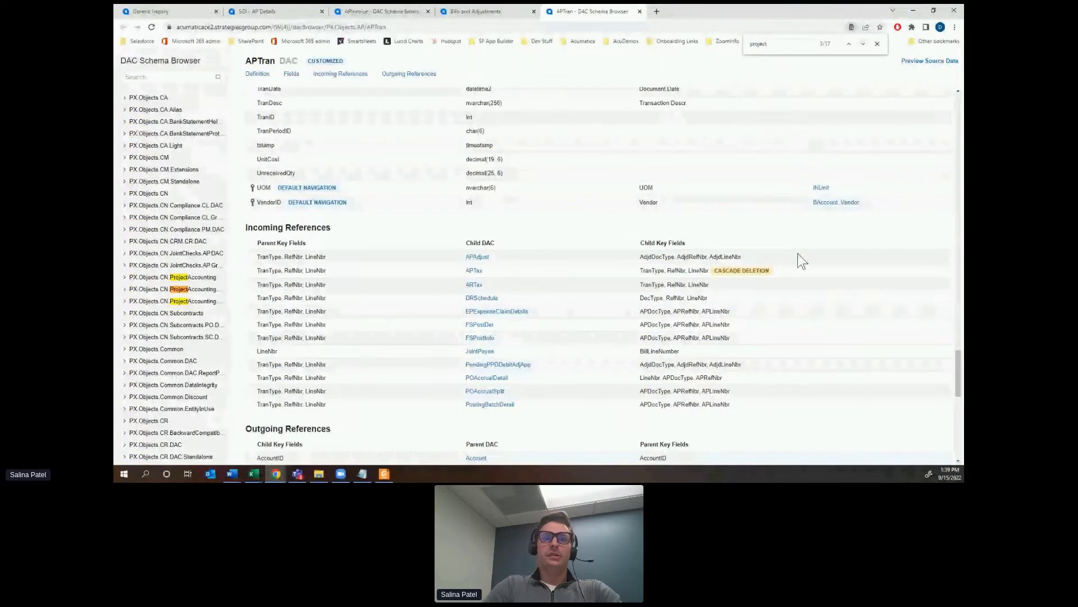
pyautogui.scroll(-7, 590, 284)
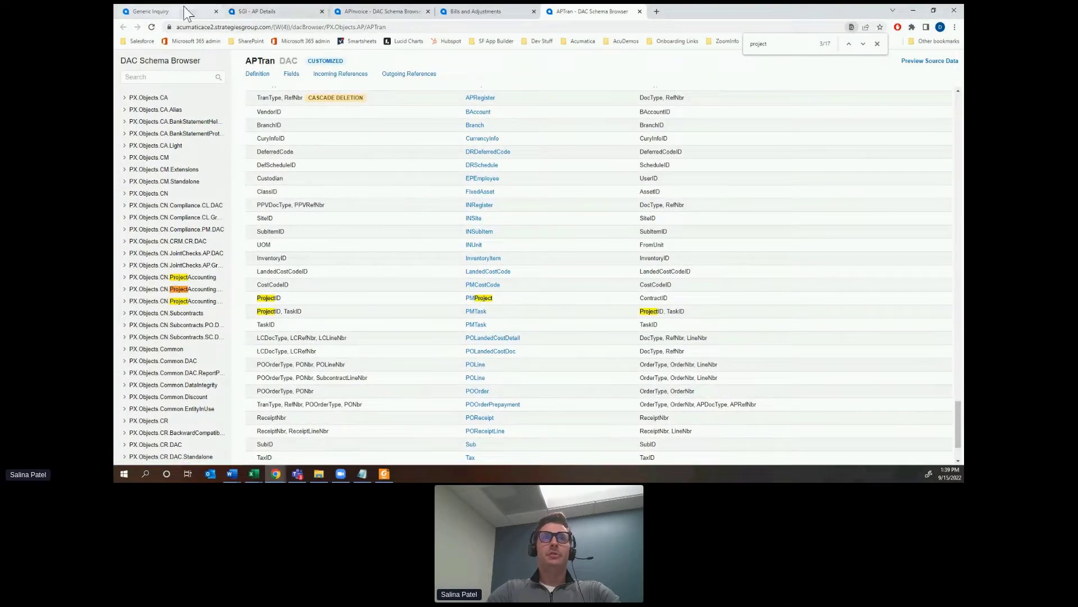
# Return to the generic inquiry and add PX.Objects.PM.PMProject to its tables.
pyautogui.click(205, 11)
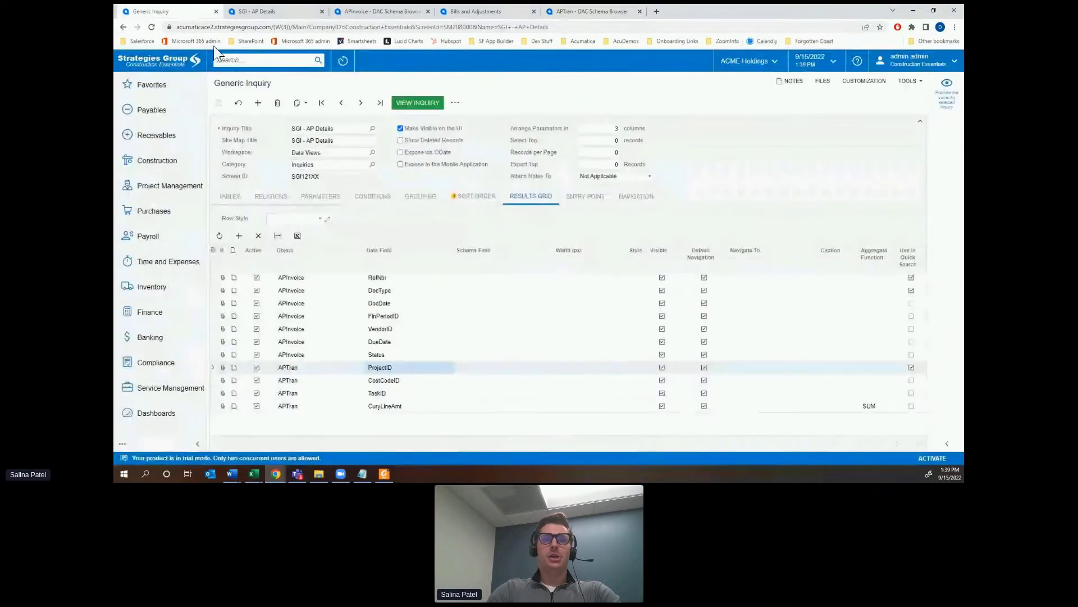
pyautogui.click(238, 197)
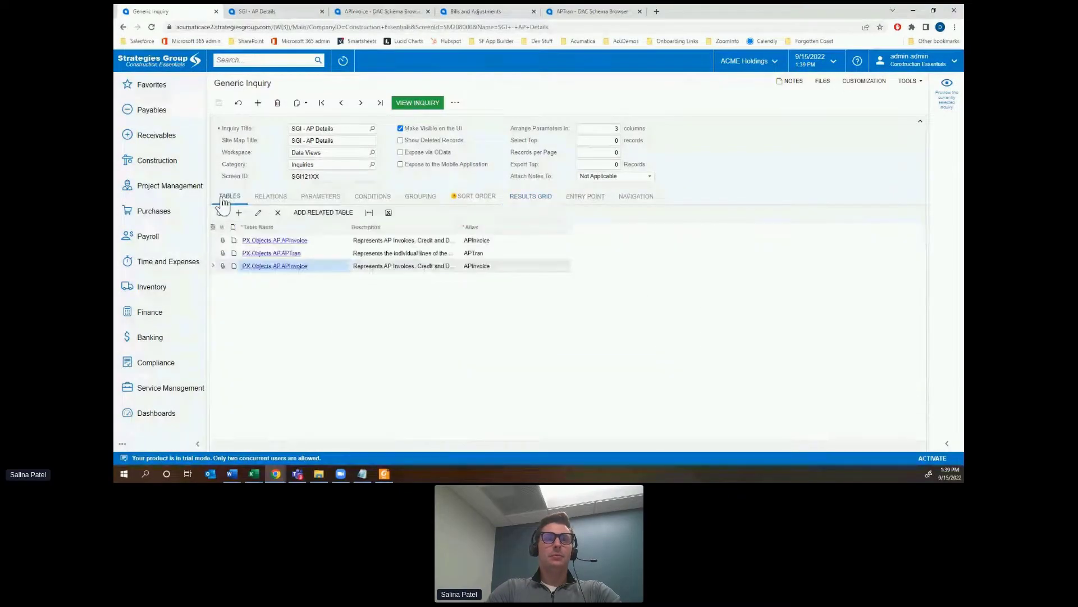
pyautogui.click(238, 212)
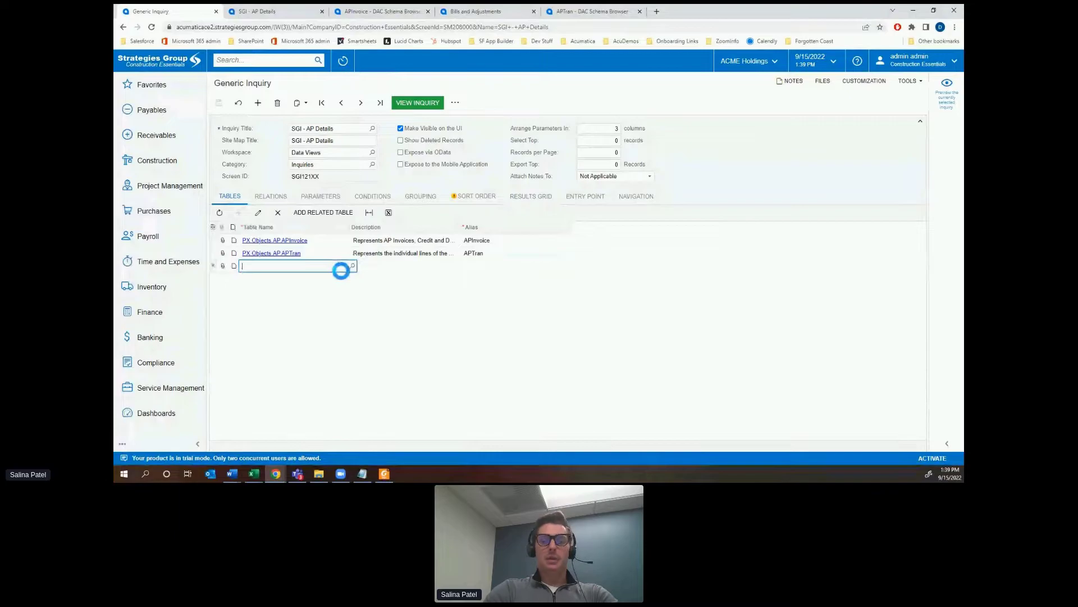
pyautogui.write('pmproject')
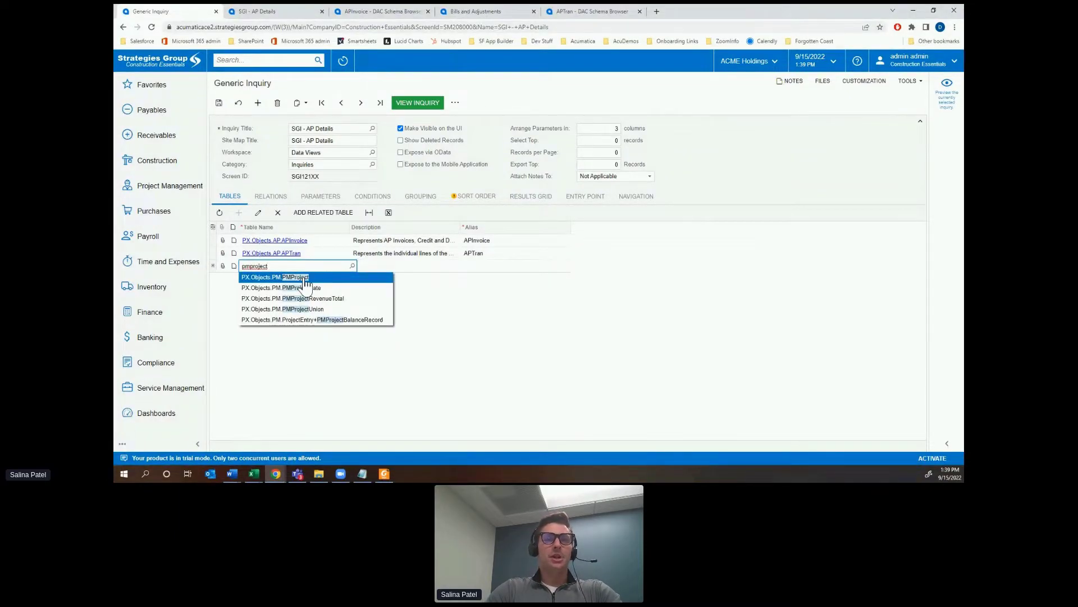
pyautogui.click(305, 278)
pyautogui.click(497, 253)
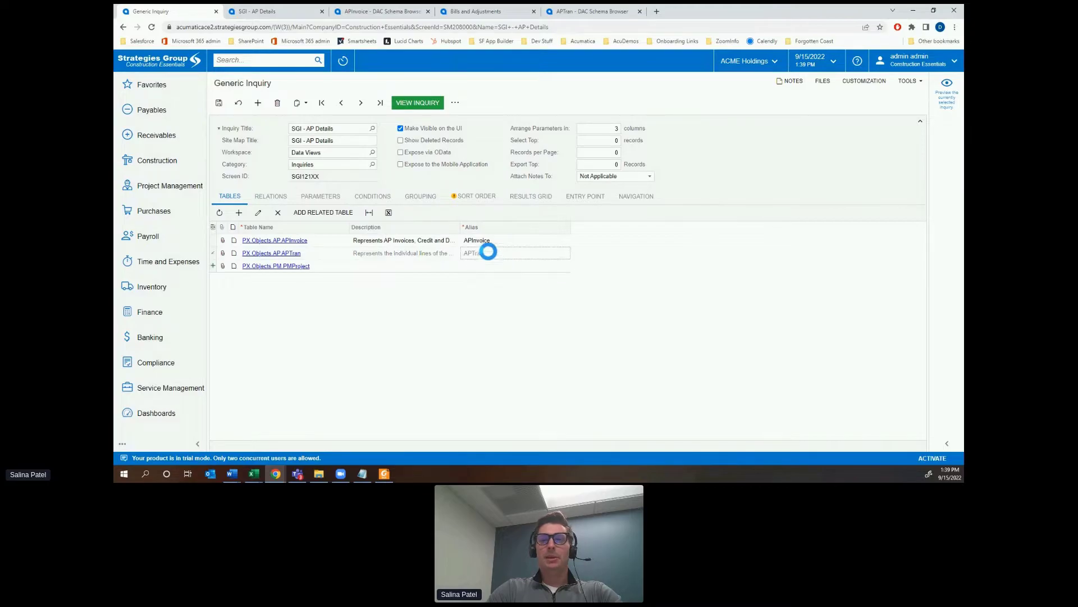
# Add a table relation with APTran as parent, PMProject as child and the join type Left.
pyautogui.click(271, 196)
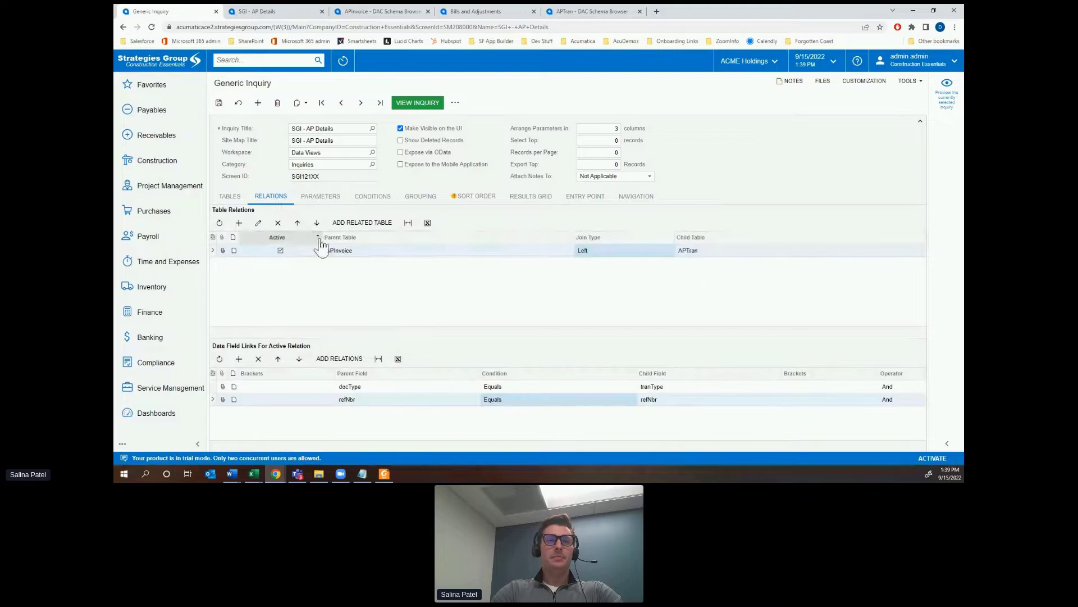
pyautogui.click(238, 223)
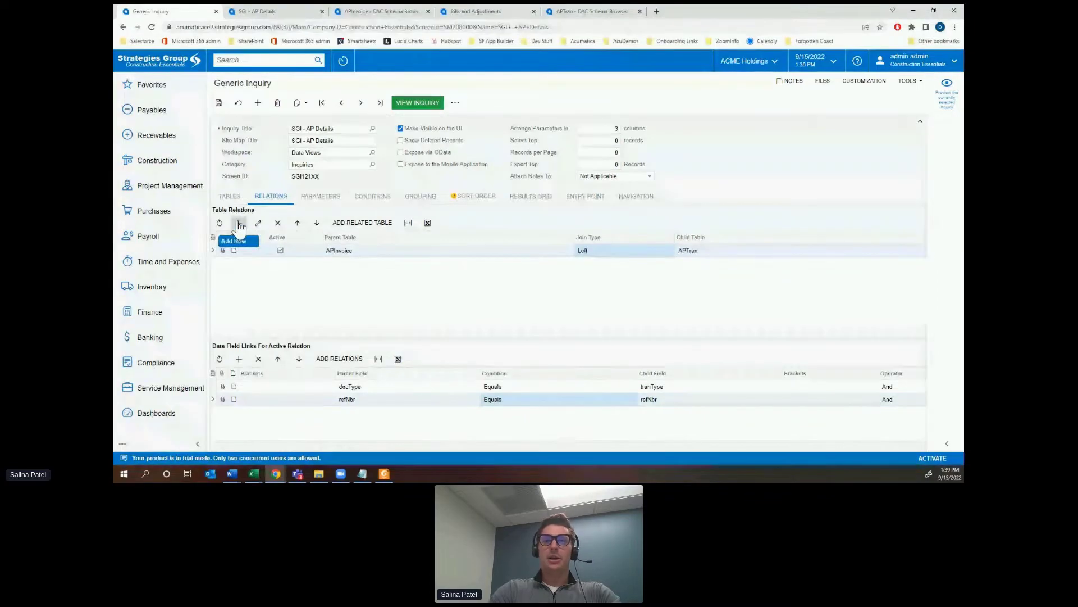
pyautogui.click(450, 266)
pyautogui.click(349, 283)
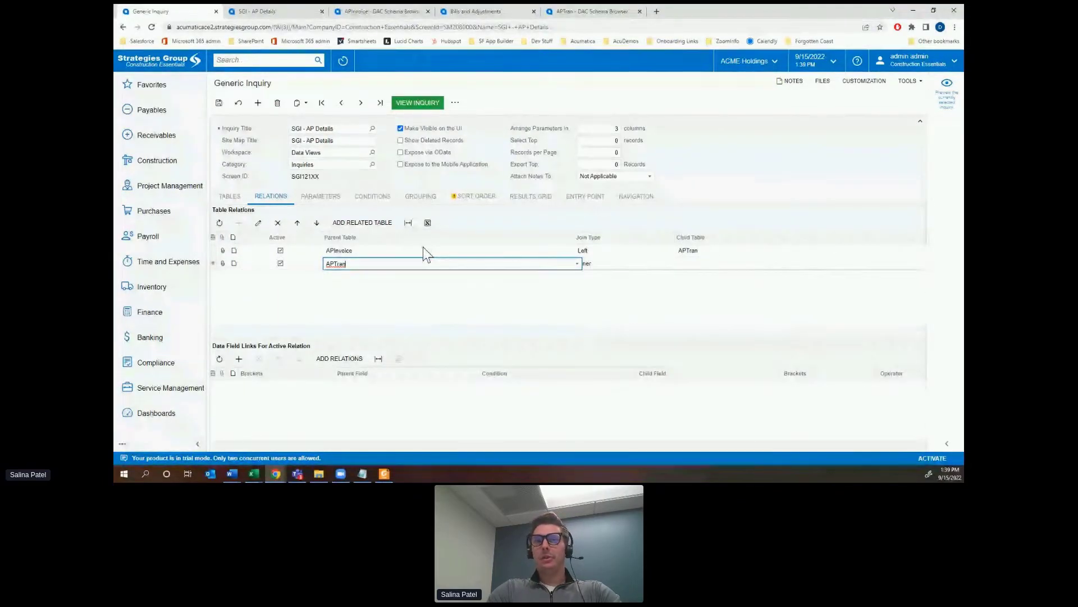
pyautogui.click(686, 266)
pyautogui.click(910, 263)
pyautogui.click(770, 291)
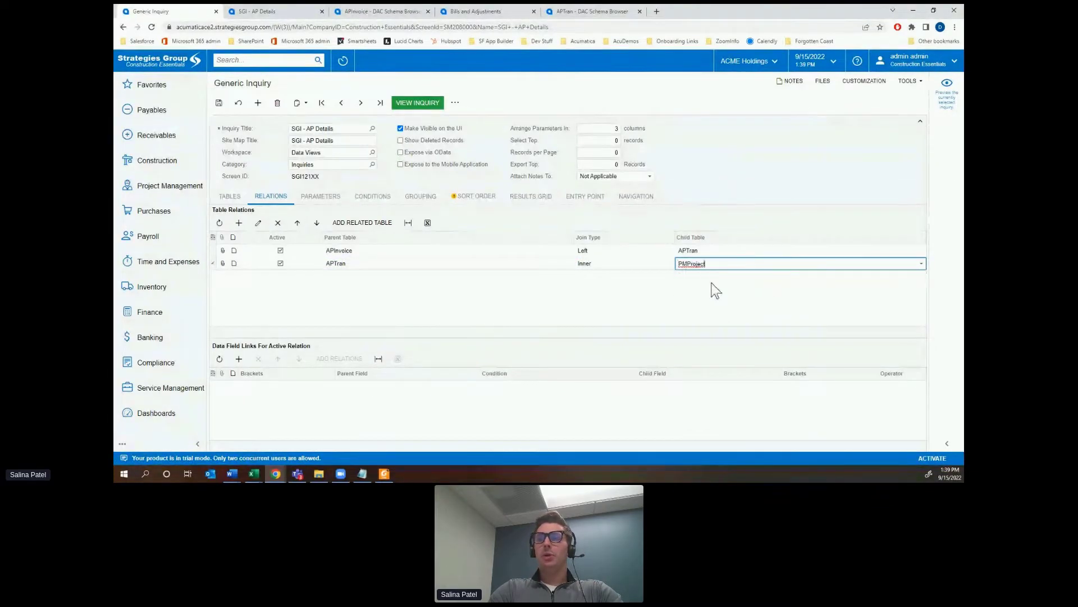
pyautogui.click(626, 264)
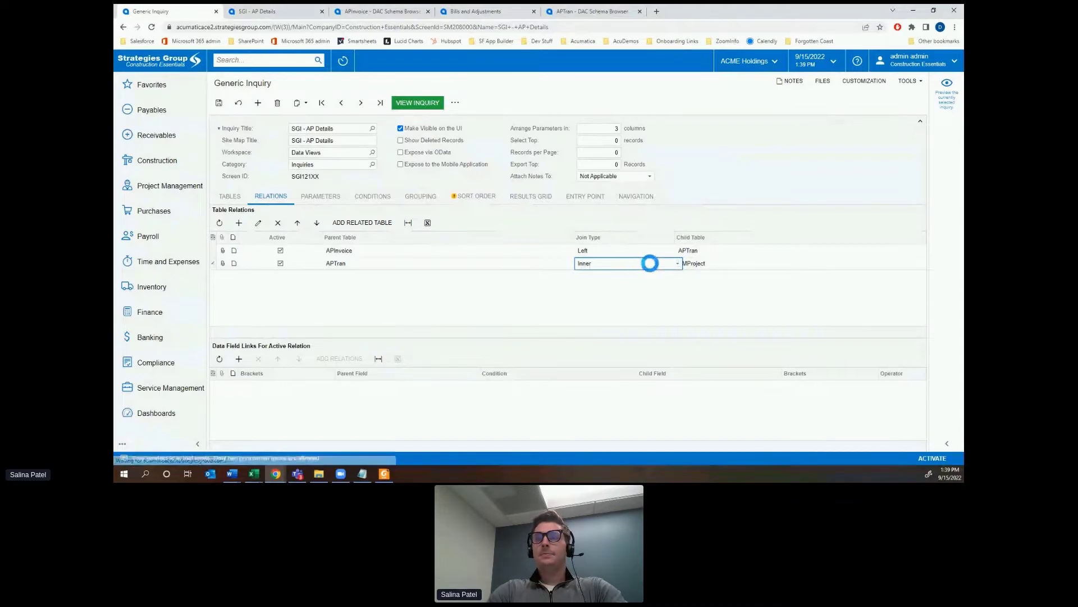
pyautogui.click(662, 262)
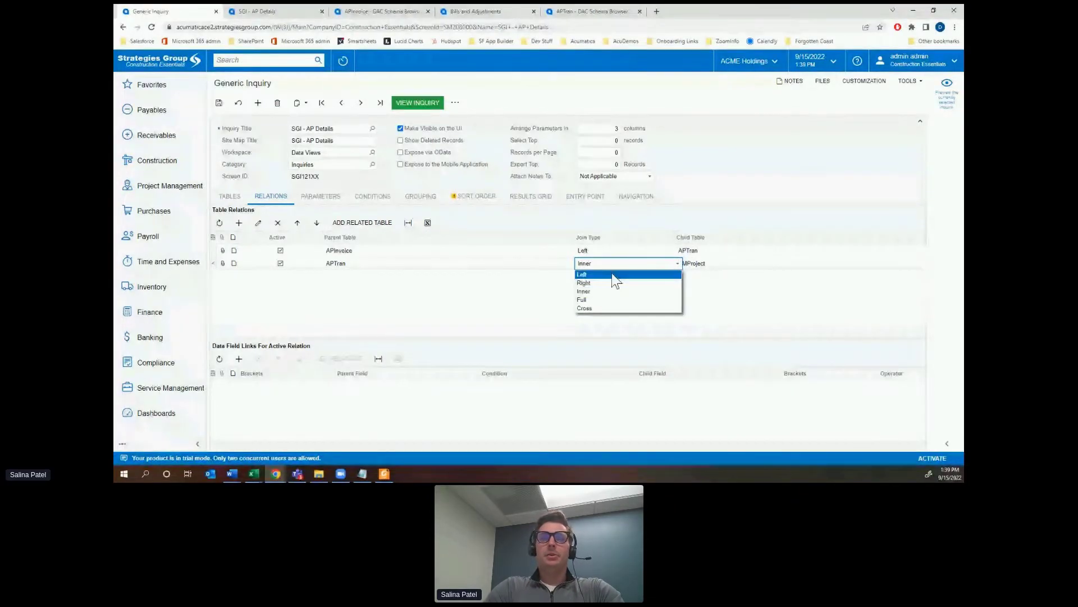
pyautogui.click(614, 275)
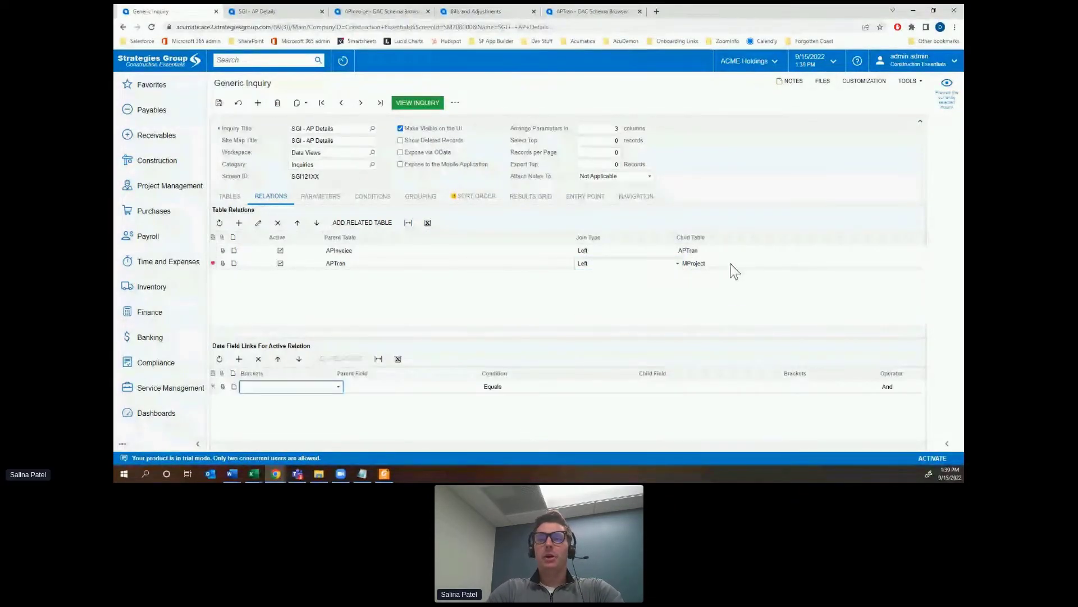
# Start the relation's field link and check the APTran schema for the PMProject field that ProjectID references.
pyautogui.click(478, 387)
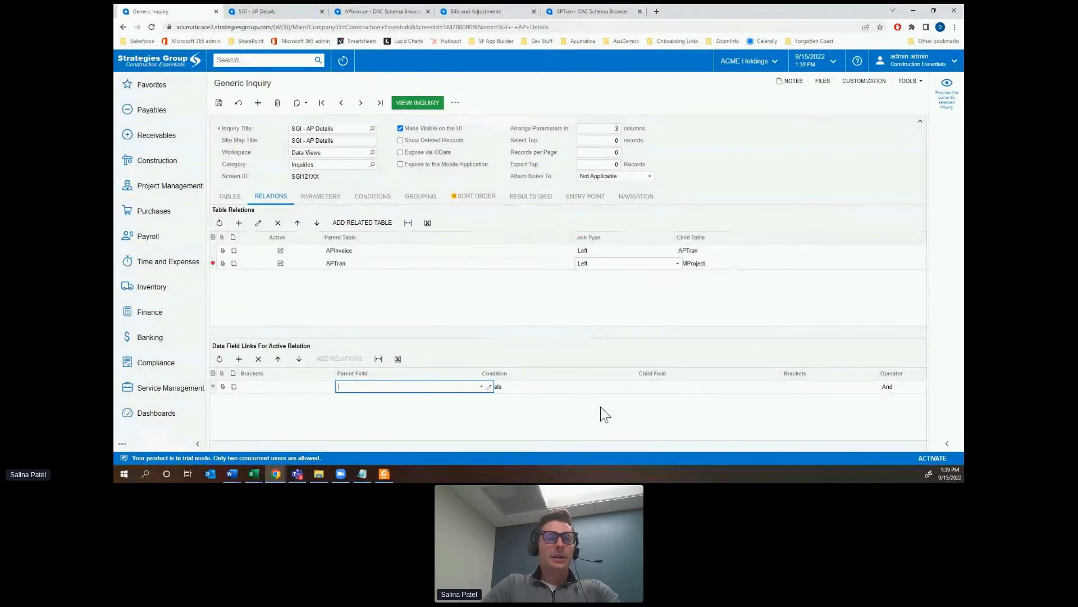
pyautogui.click(600, 11)
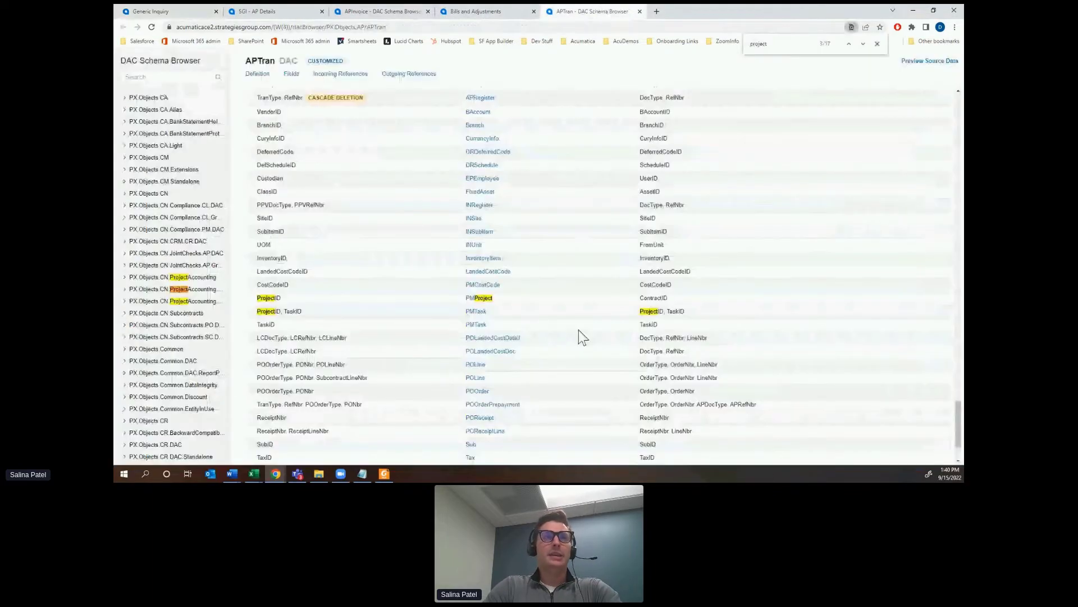
pyautogui.doubleClick(286, 297)
pyautogui.moveTo(637, 300); pyautogui.dragTo(668, 300)
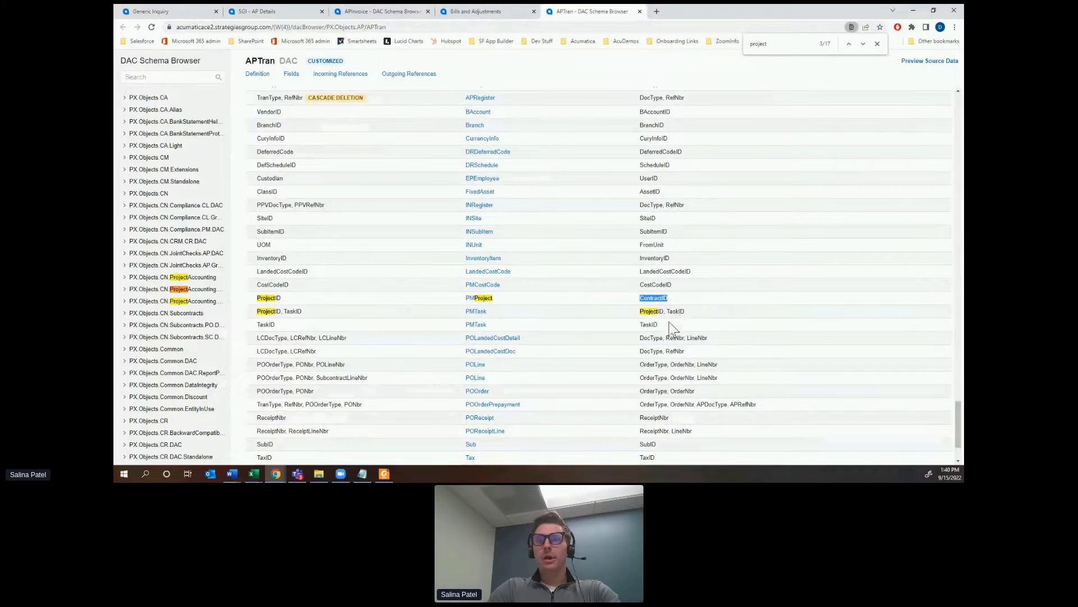
pyautogui.click(674, 300)
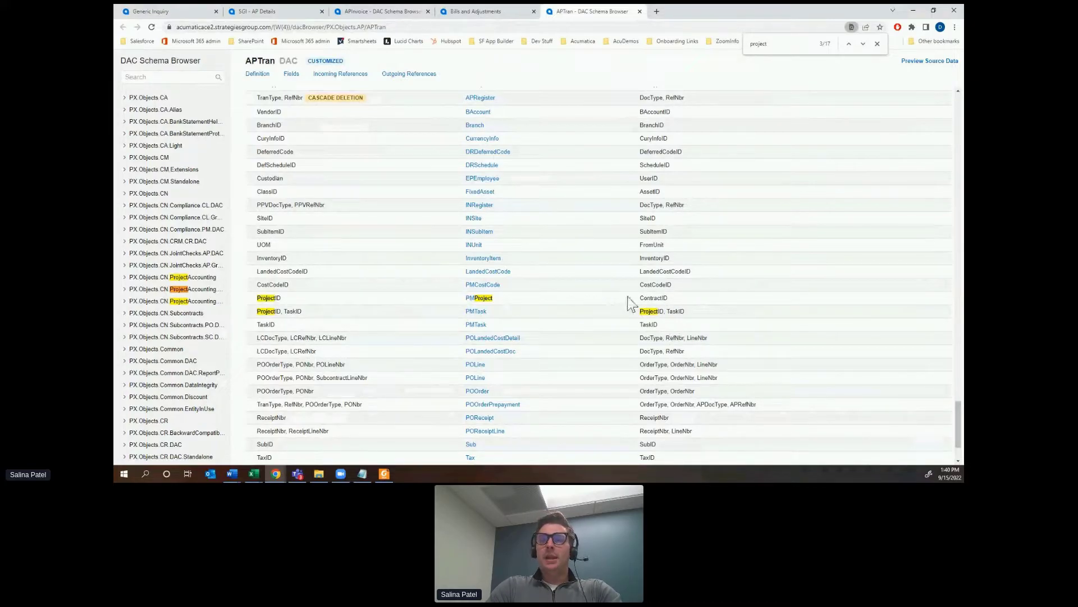
pyautogui.moveTo(678, 301); pyautogui.dragTo(640, 301)
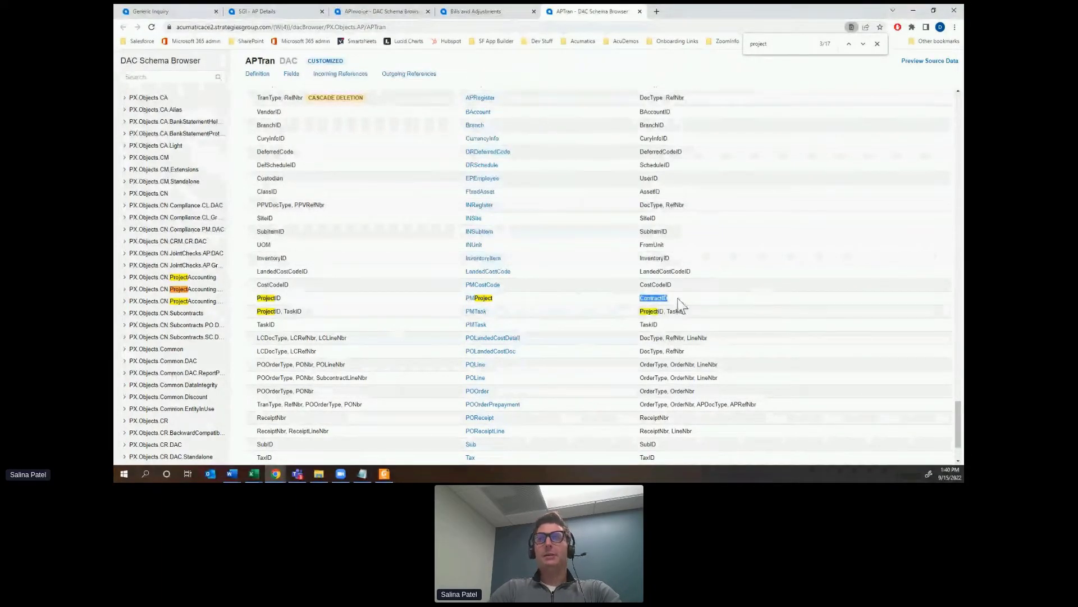
# Link parent field projectID to child field contractID with the Equals condition for the APTran–PMProject relation, and save the inquiry.
pyautogui.click(174, 11)
pyautogui.click(482, 388)
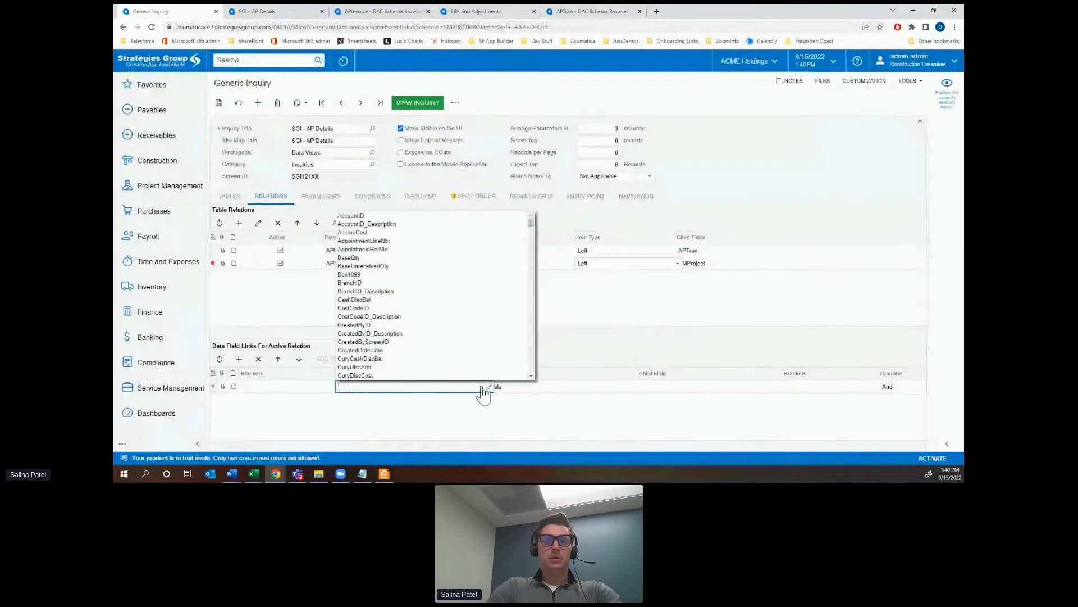
pyautogui.write('project')
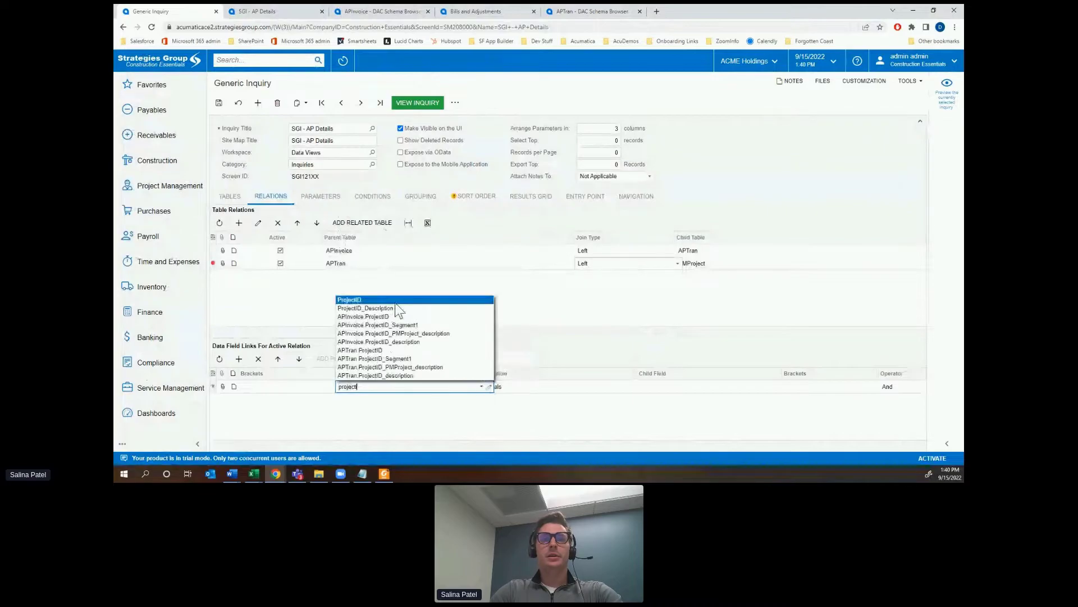
pyautogui.click(396, 302)
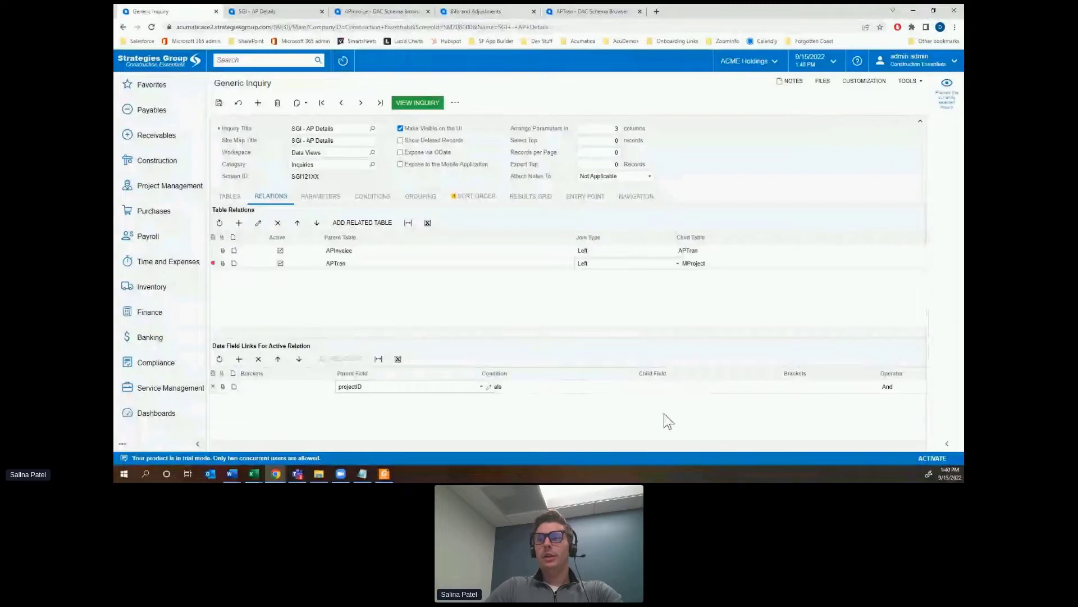
pyautogui.click(523, 387)
pyautogui.click(710, 390)
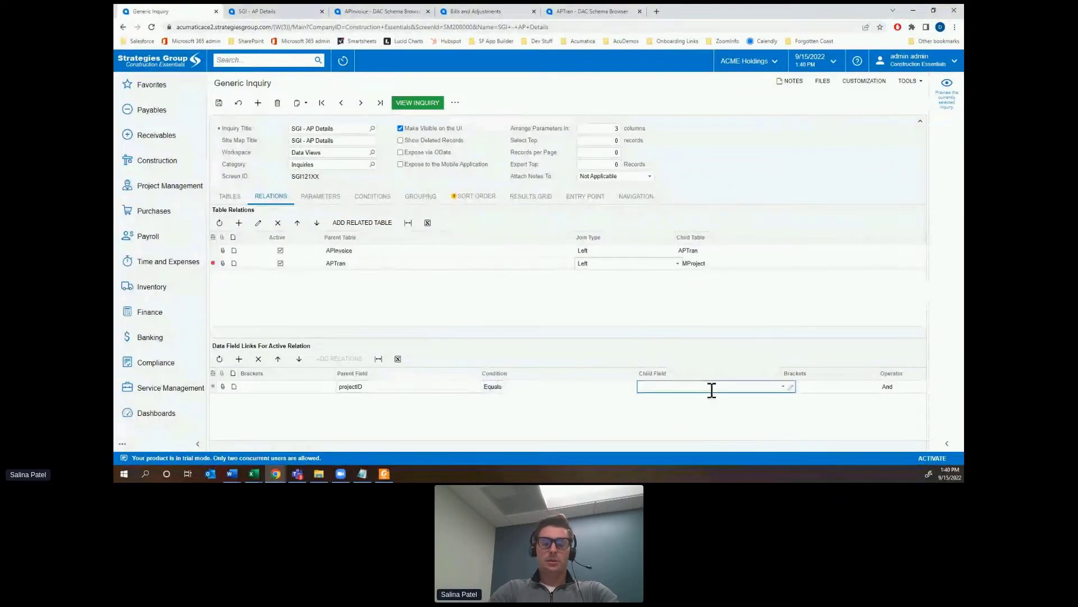
pyautogui.write('contrac')
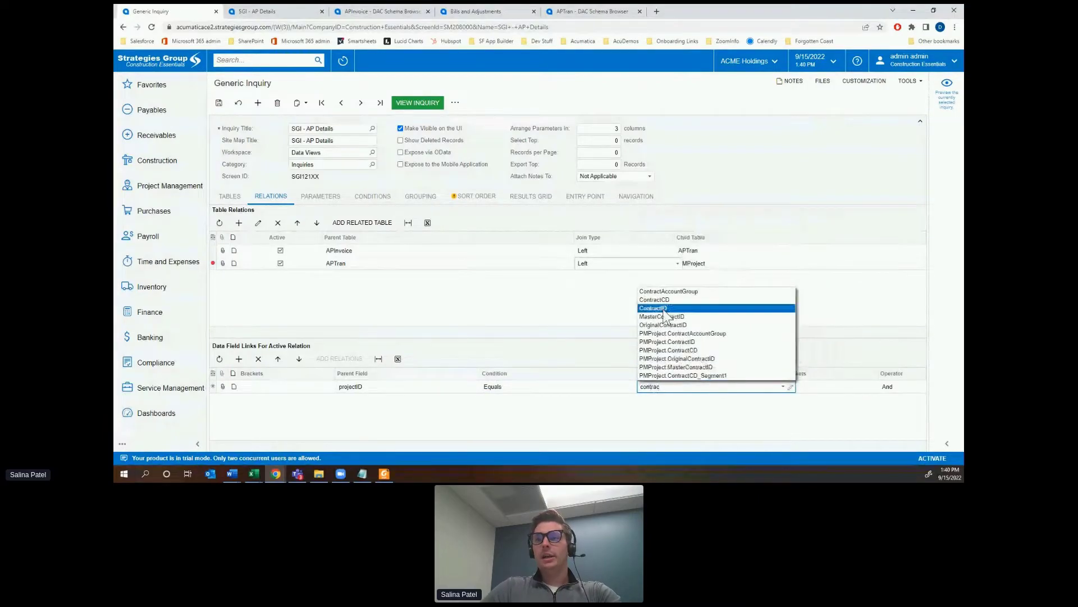
pyautogui.click(664, 308)
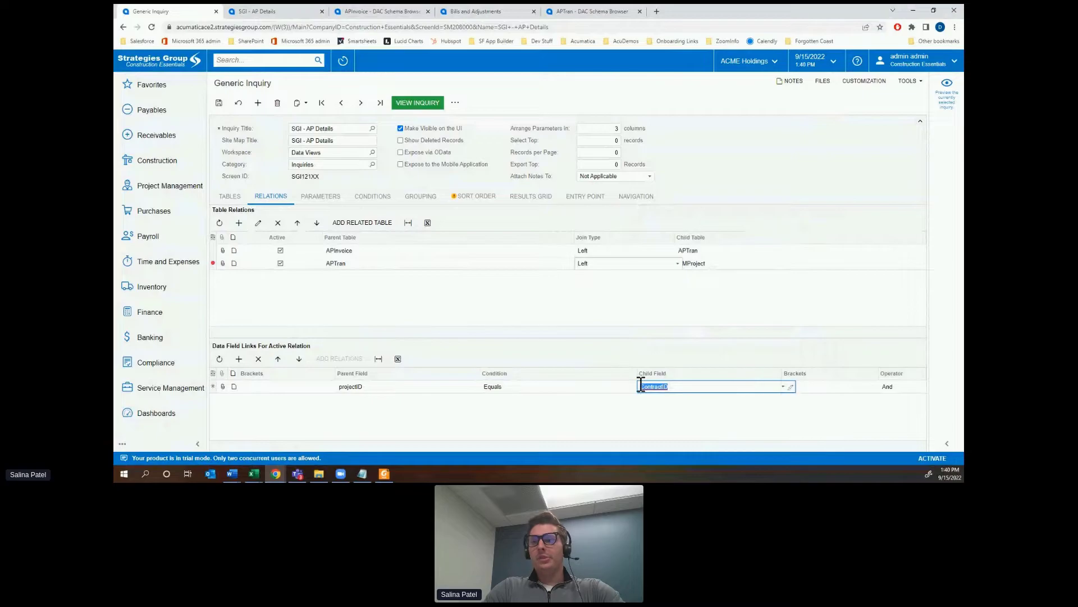
pyautogui.click(551, 389)
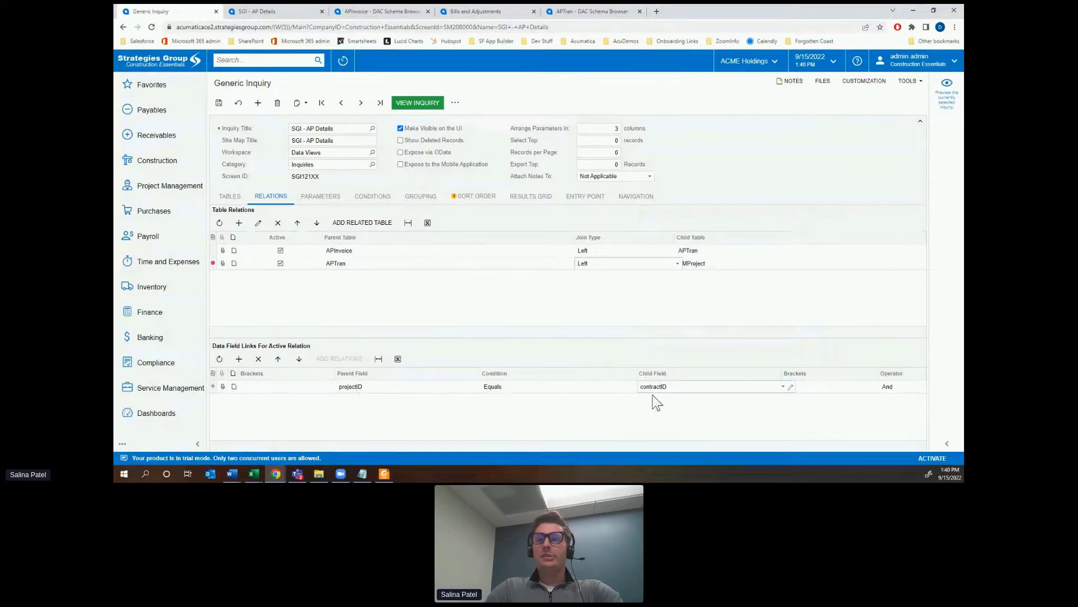
pyautogui.hotkey('shift', 'Tab')
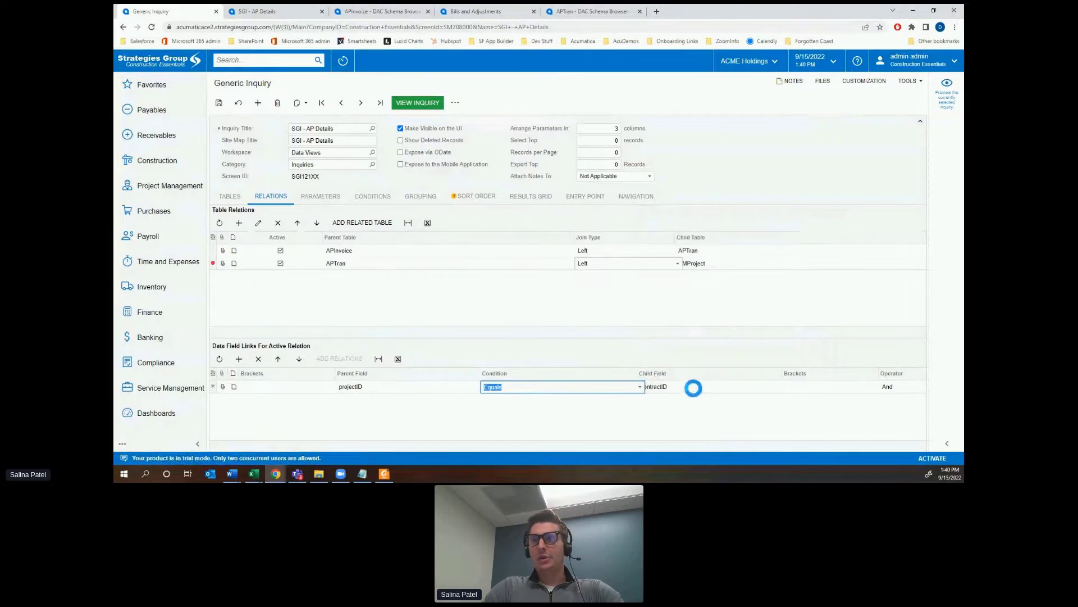
pyautogui.click(247, 119)
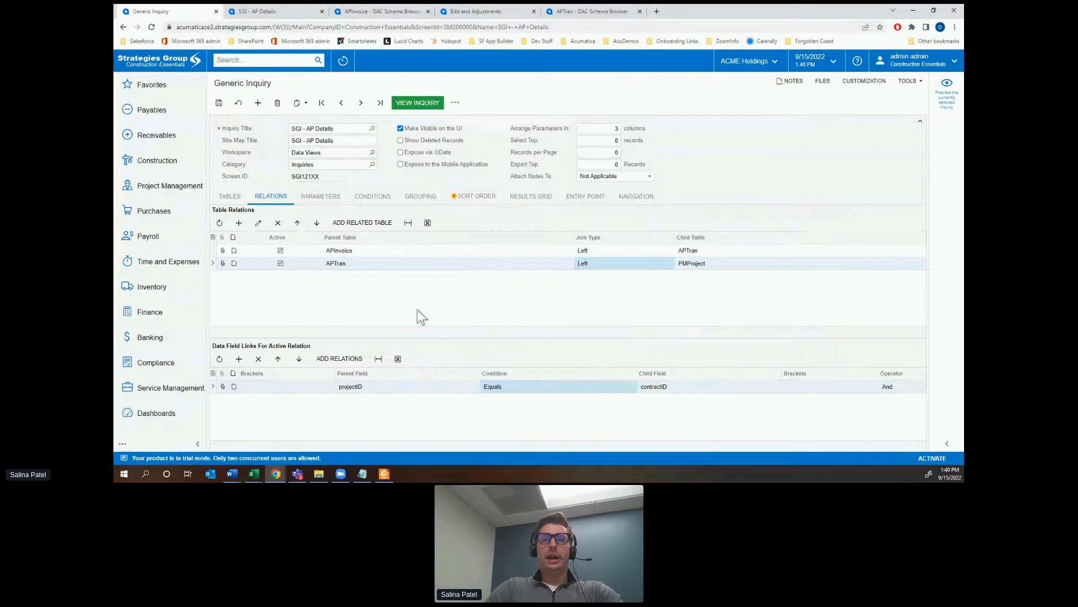
pyautogui.click(218, 102)
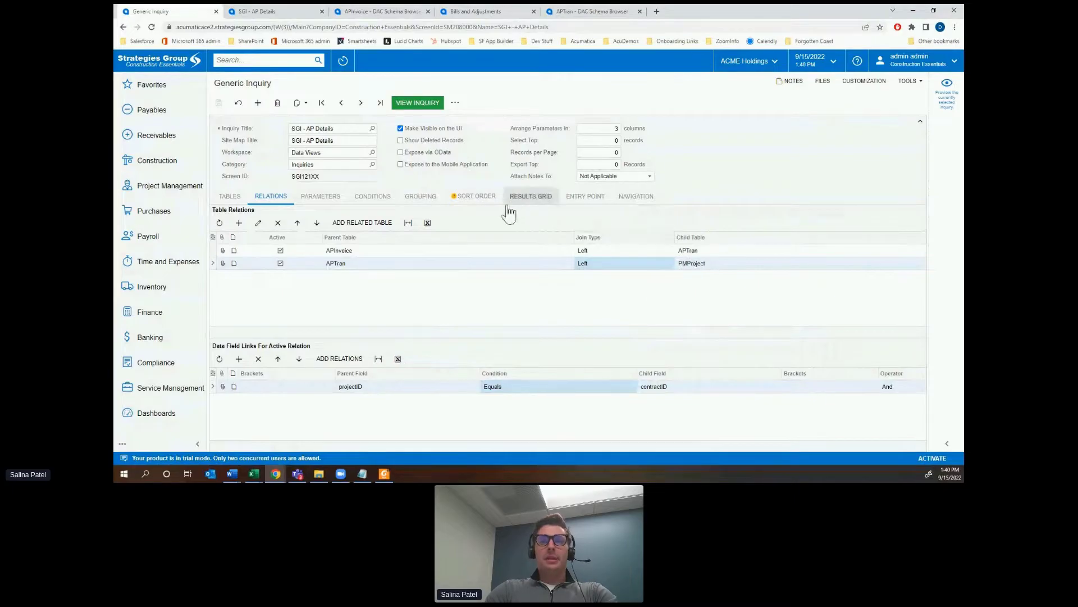
# Add a results grid row with the object PMProject and open its data field for entry.
pyautogui.click(535, 200)
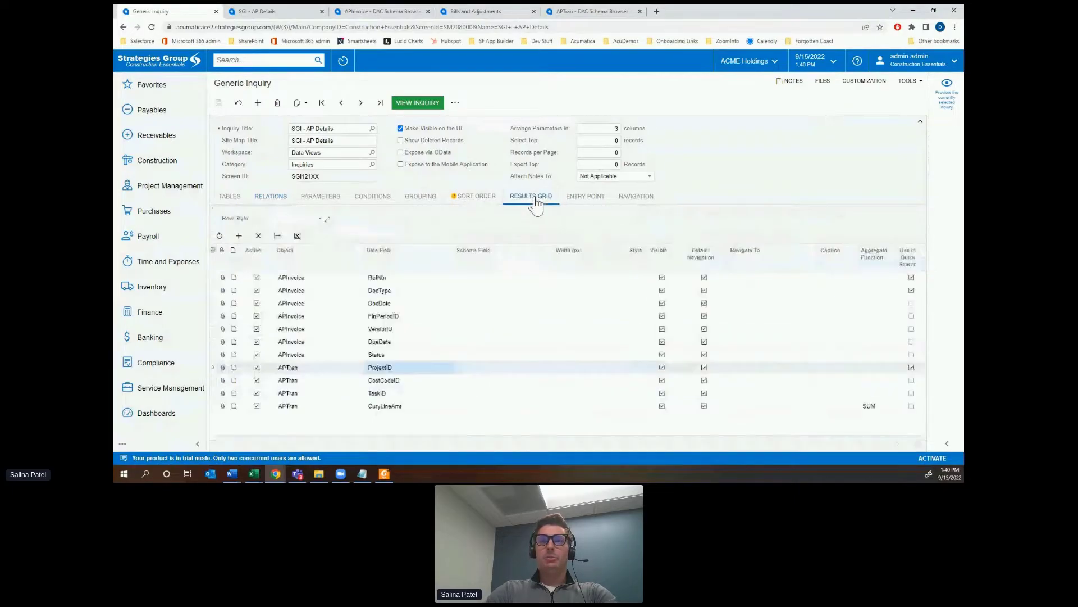
pyautogui.click(239, 236)
pyautogui.click(342, 418)
pyautogui.click(345, 419)
pyautogui.click(302, 409)
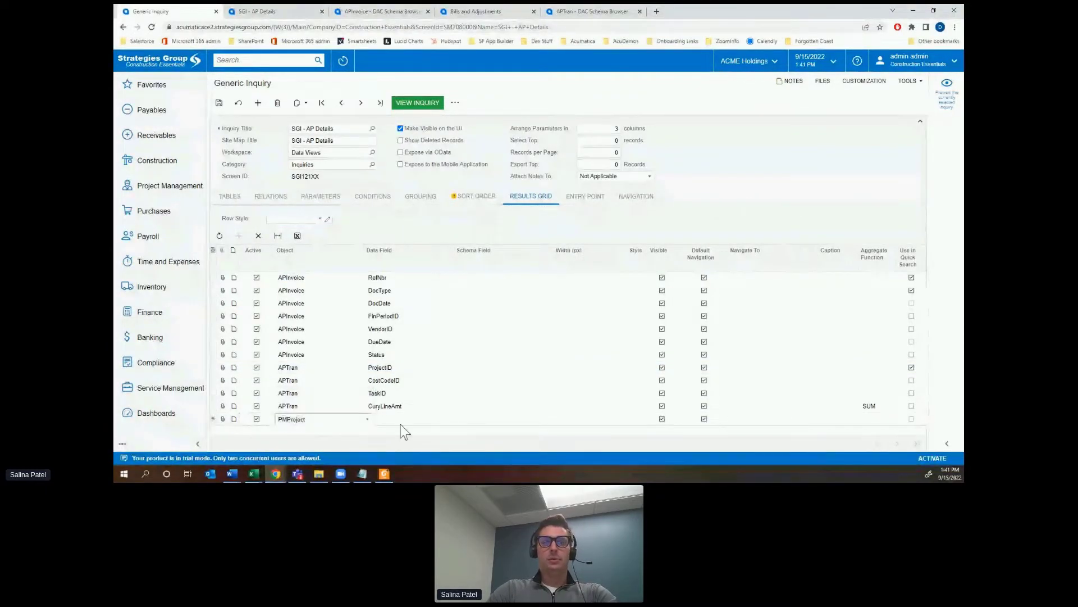
pyautogui.click(455, 418)
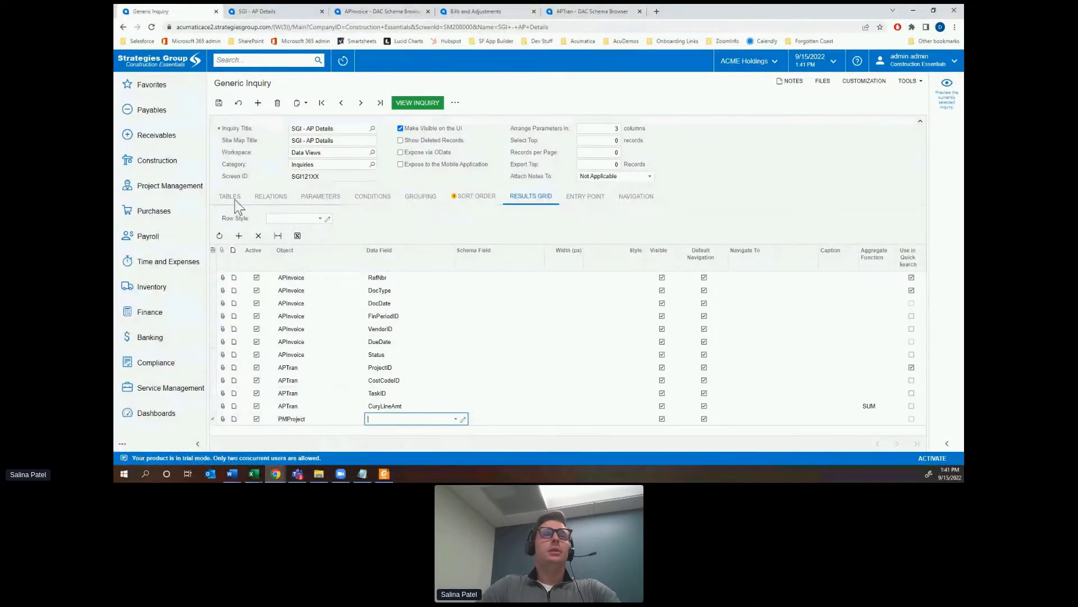
# Open the Service Management Project from the Projects list in a new tab and inspect the Project Manager field's data field name.
pyautogui.click(154, 162)
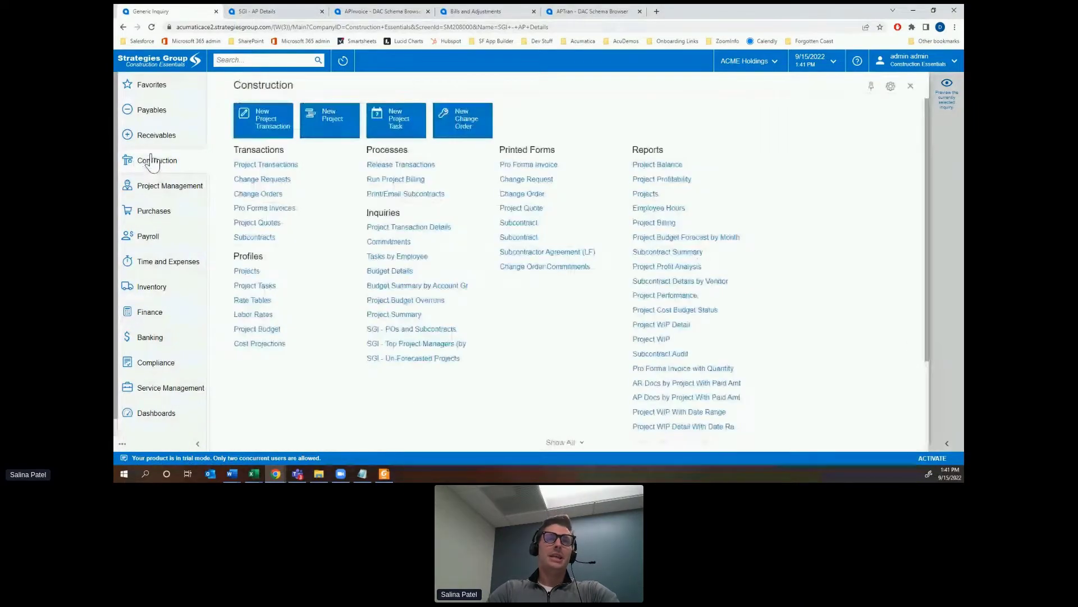
pyautogui.rightClick(261, 272)
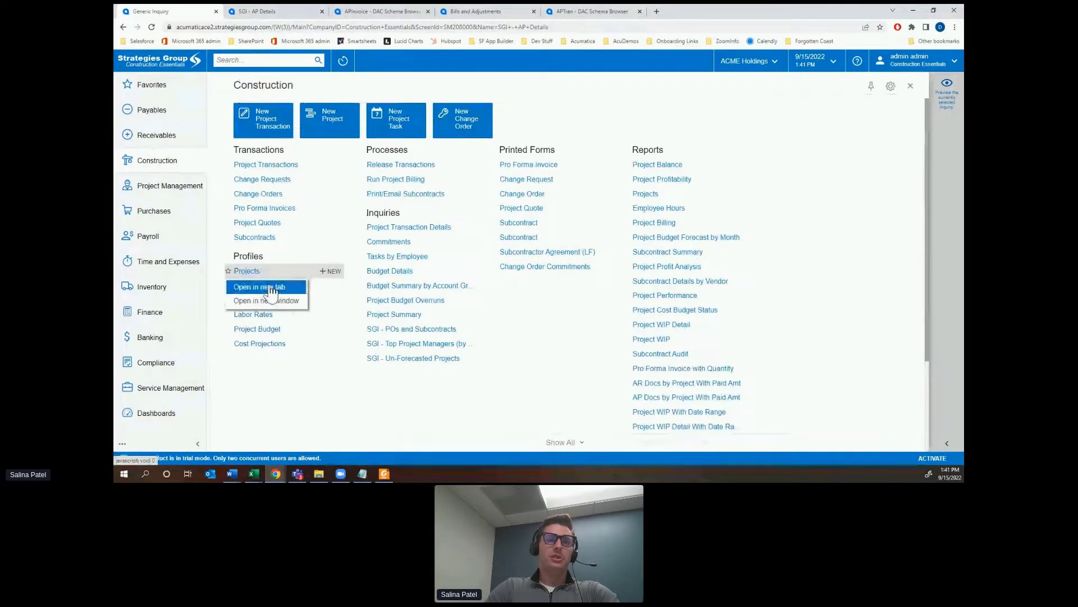
pyautogui.click(264, 287)
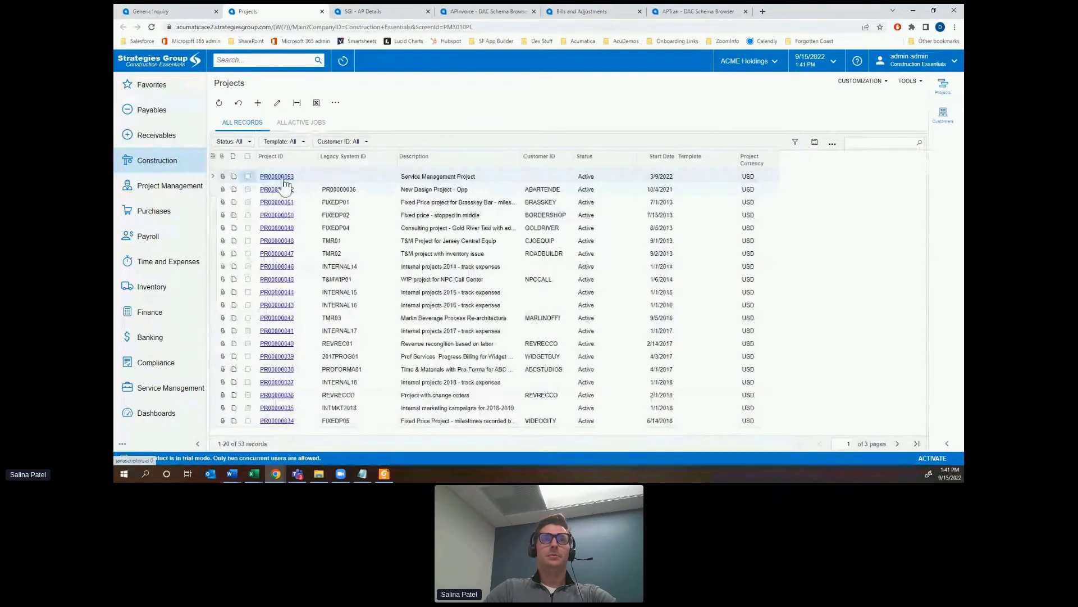
pyautogui.click(283, 179)
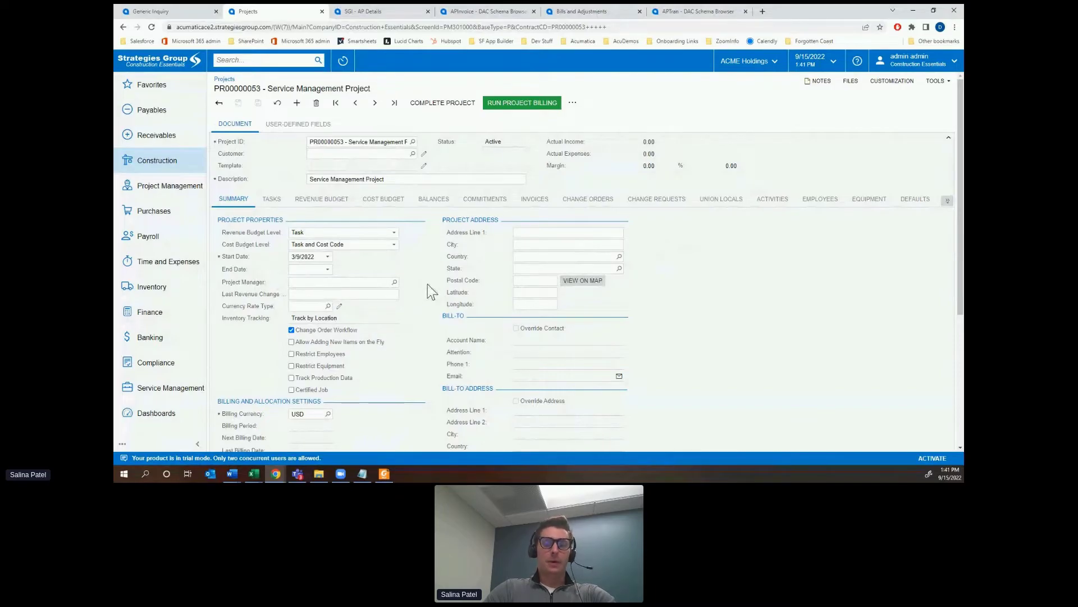
pyautogui.keyDown('ctrl'); pyautogui.keyDown('alt'); pyautogui.click(369, 282); pyautogui.keyUp('alt'); pyautogui.keyUp('ctrl')
pyautogui.doubleClick(587, 280)
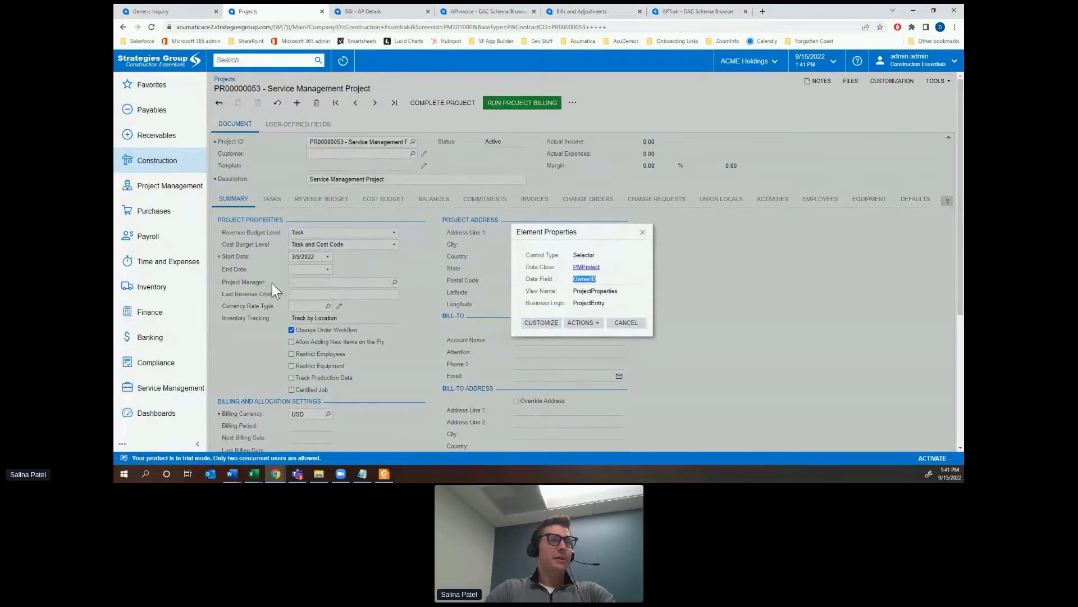
# Set the data field of the PMProject row in the inquiry's results grid to OwnerID and save the inquiry.
pyautogui.click(174, 11)
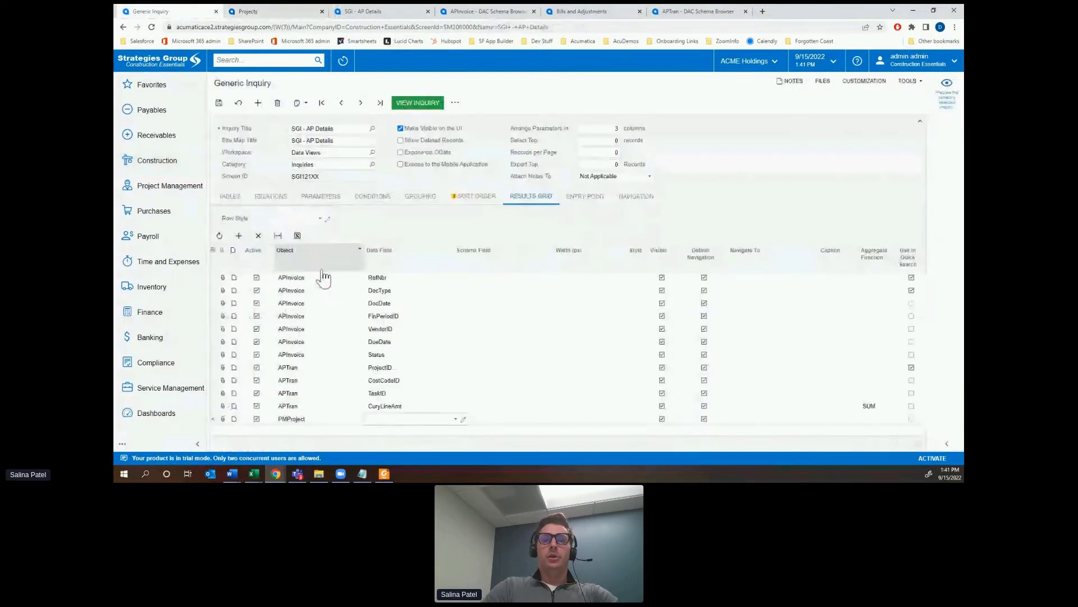
pyautogui.click(435, 420)
pyautogui.write('ow')
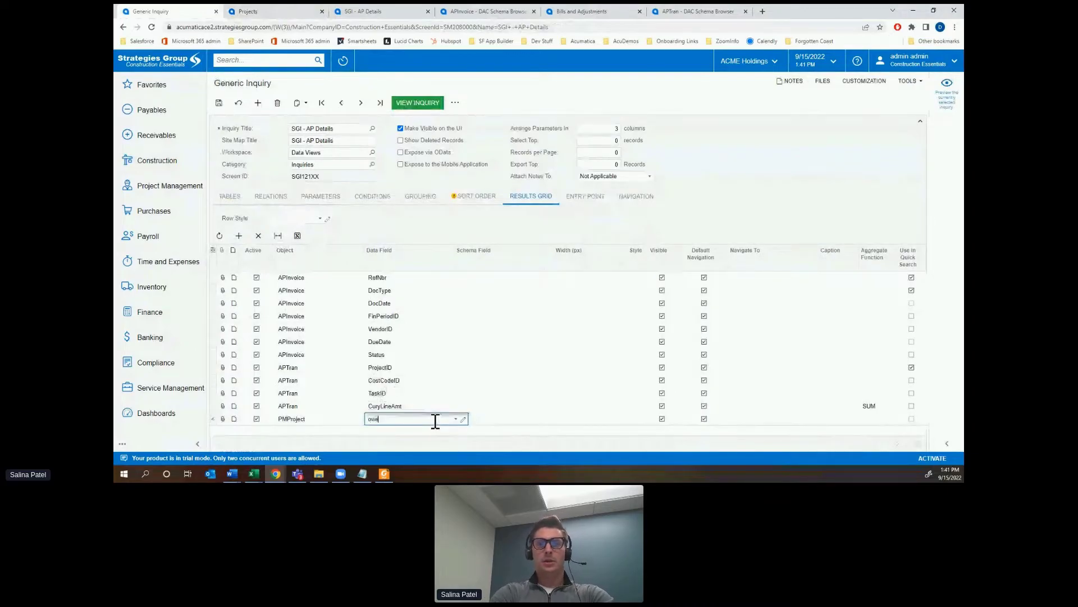
pyautogui.click(393, 401)
pyautogui.click(524, 417)
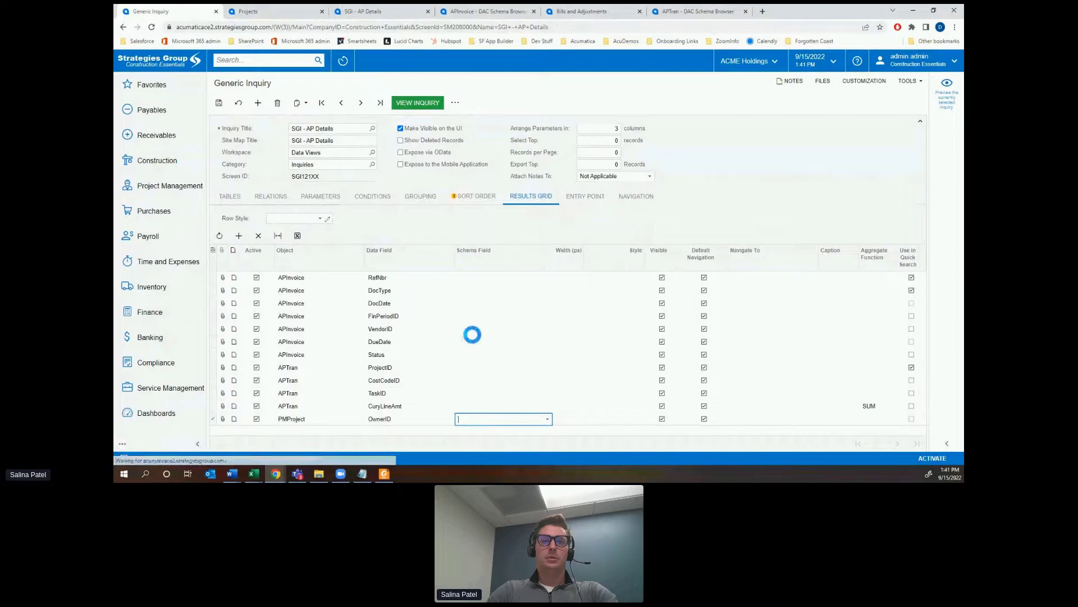
pyautogui.click(220, 103)
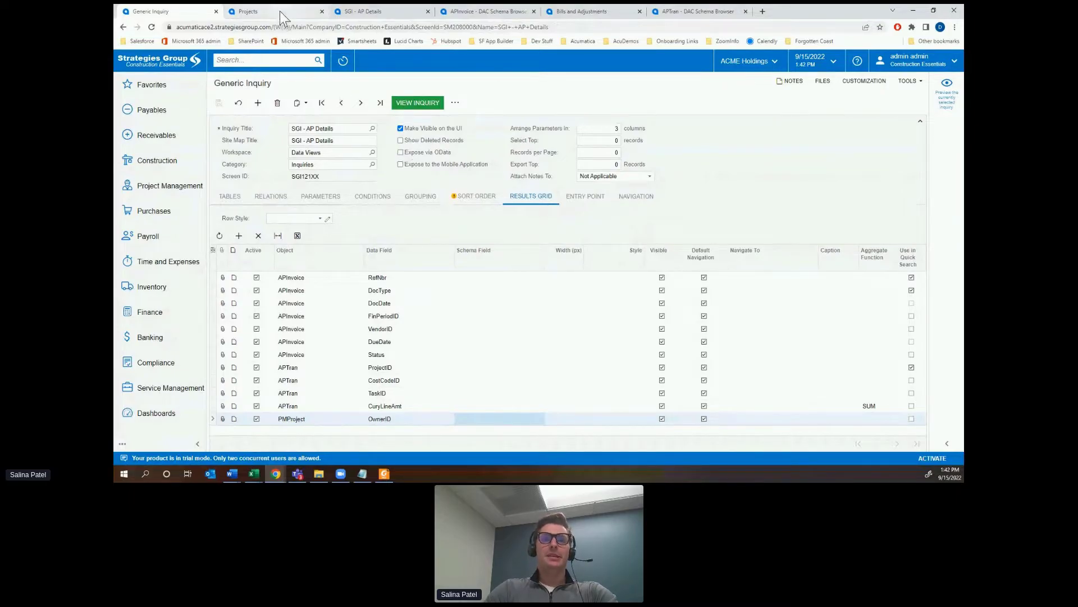
# Reload the SGI - AP Details results to check the project manager column, and return to the open Service Management Project.
pyautogui.click(370, 13)
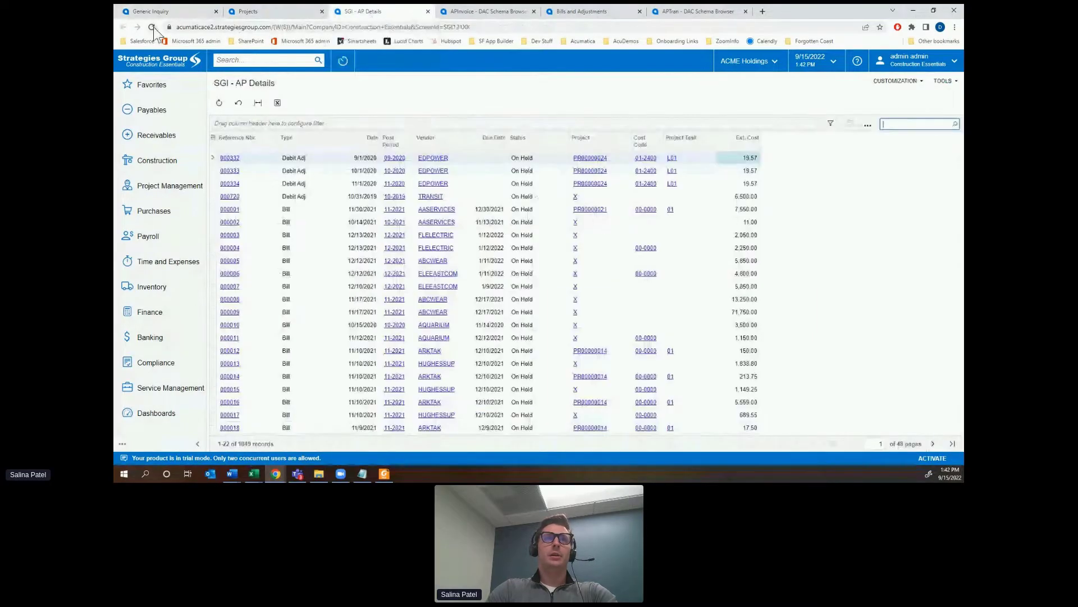
pyautogui.click(151, 28)
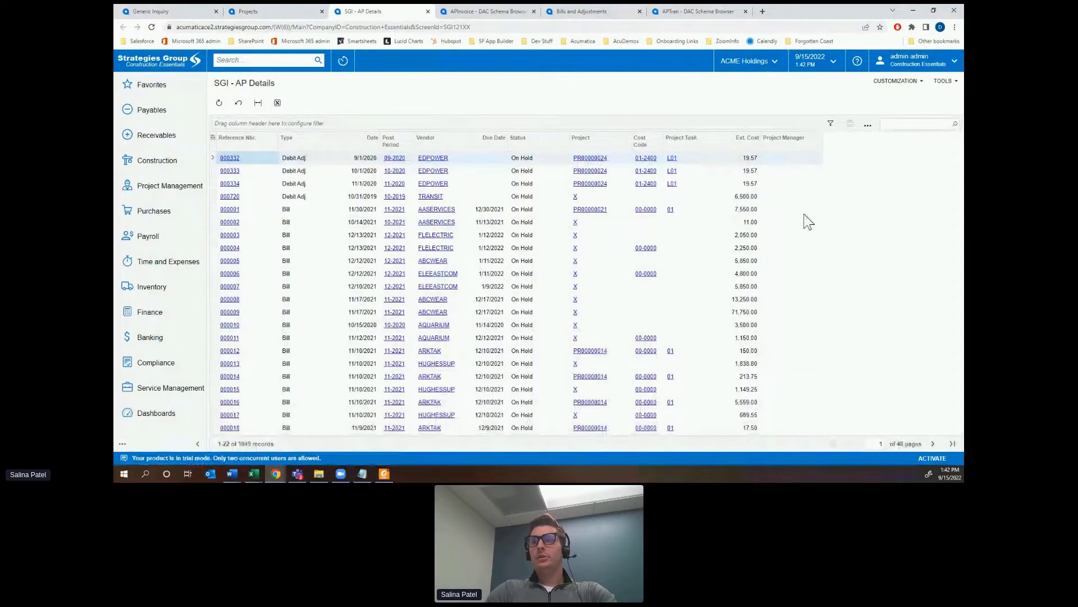
pyautogui.click(248, 11)
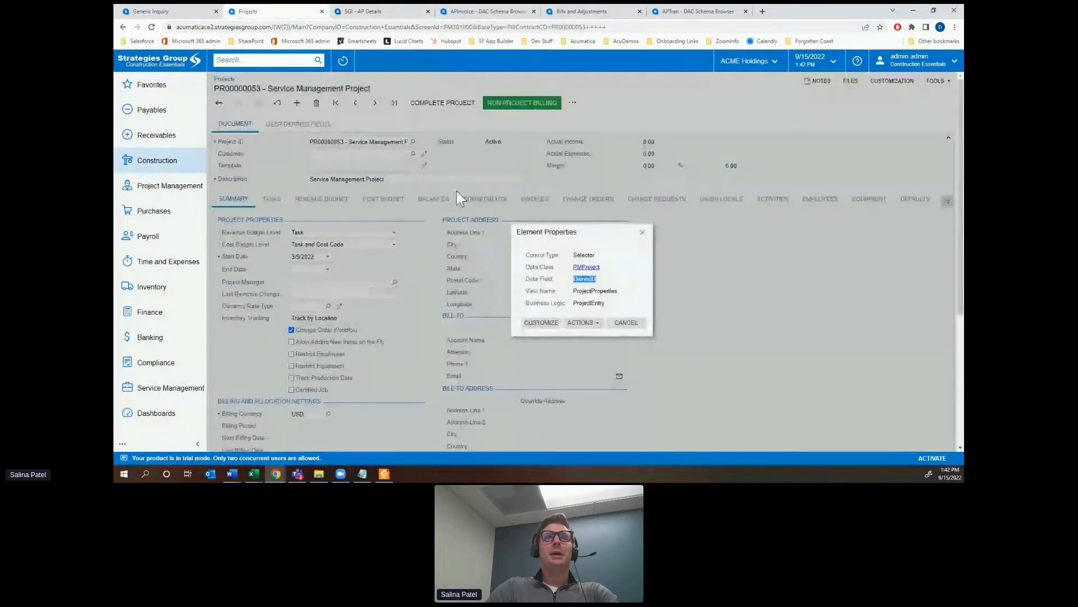
# Close the element properties and assign the admin user as project manager of the Service Management Project PR00000053.
pyautogui.click(643, 232)
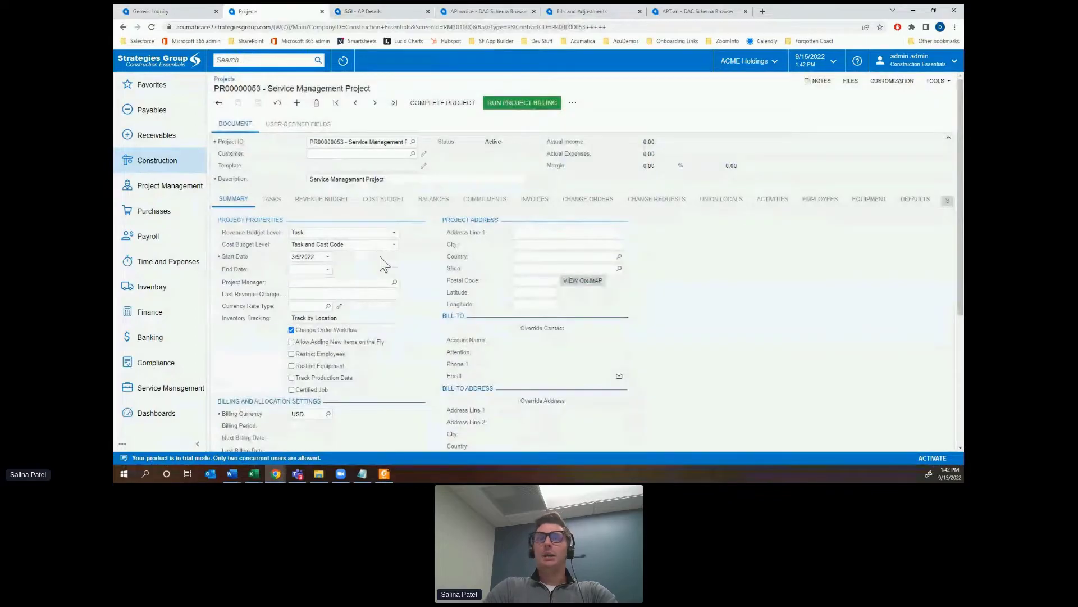
pyautogui.click(393, 282)
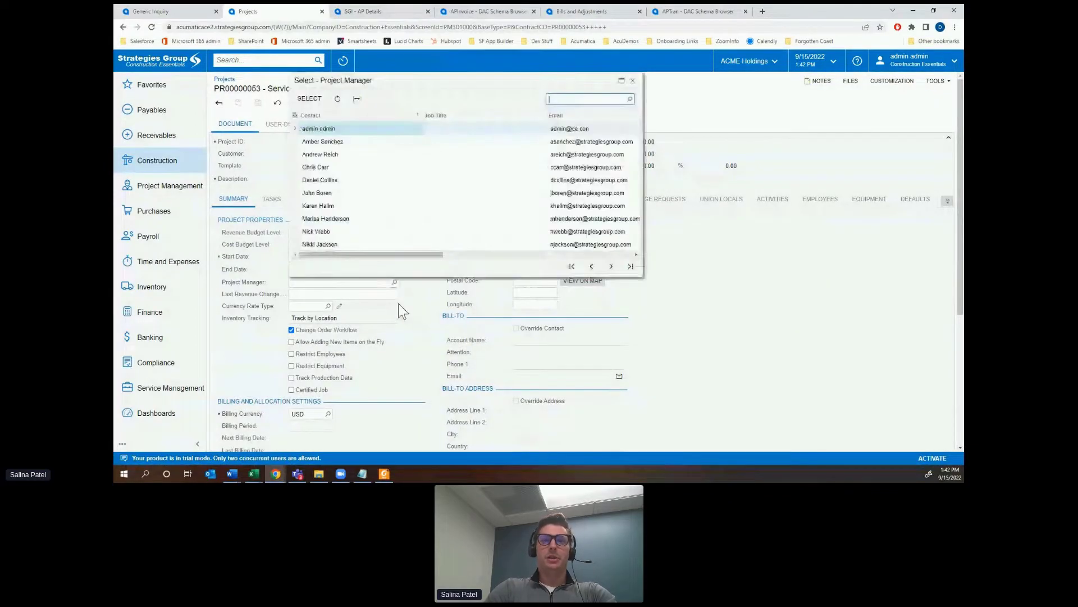
pyautogui.doubleClick(396, 129)
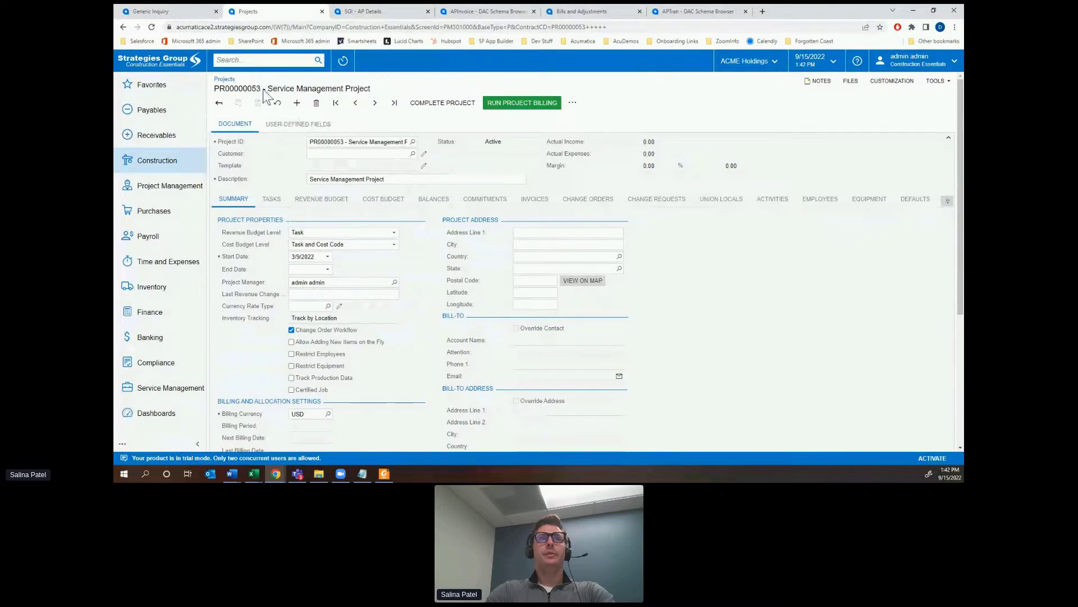
# Switch to the SGI - AP Details inquiry and refresh its records.
pyautogui.click(349, 21)
pyautogui.click(905, 123)
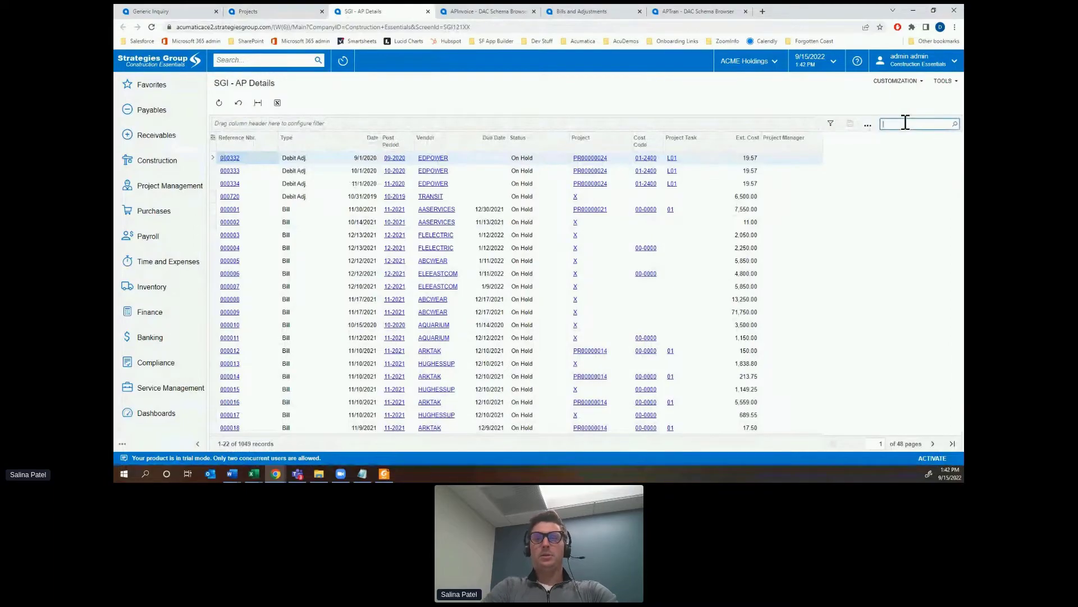
pyautogui.click(220, 103)
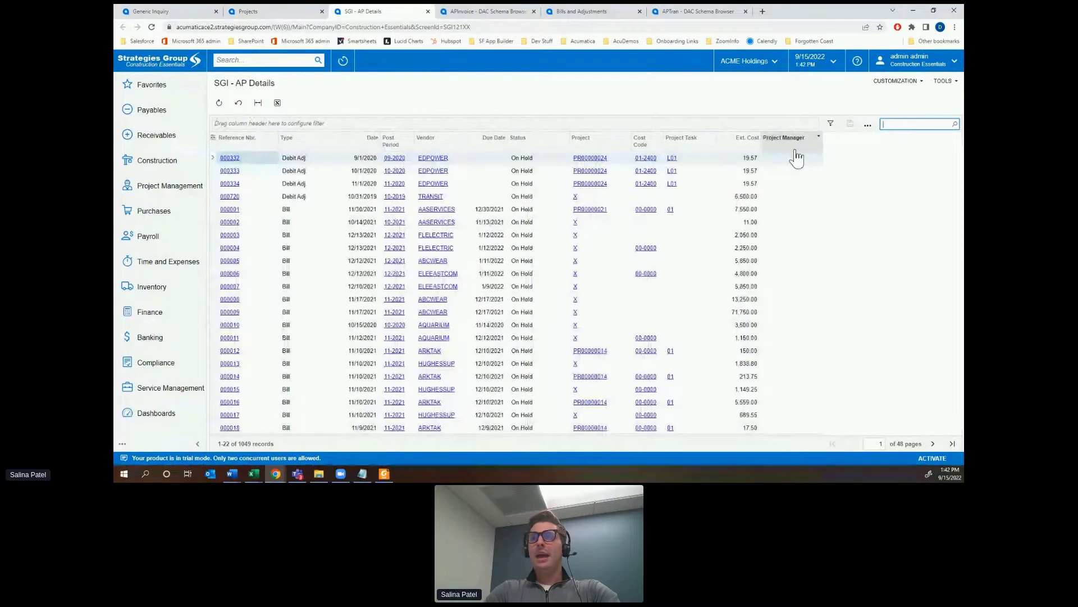
pyautogui.click(797, 147)
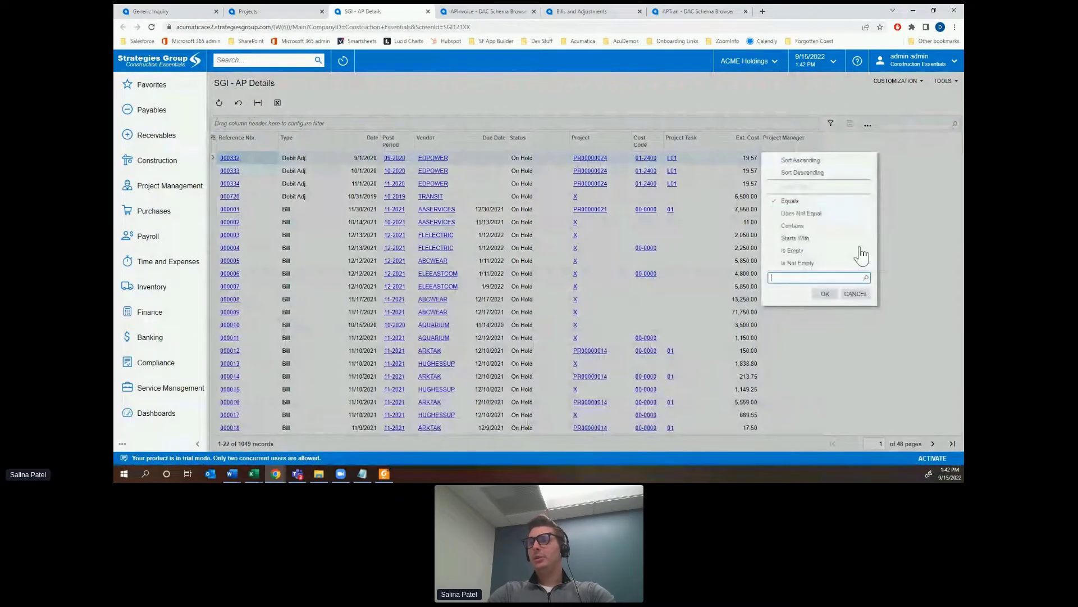
pyautogui.write('@')
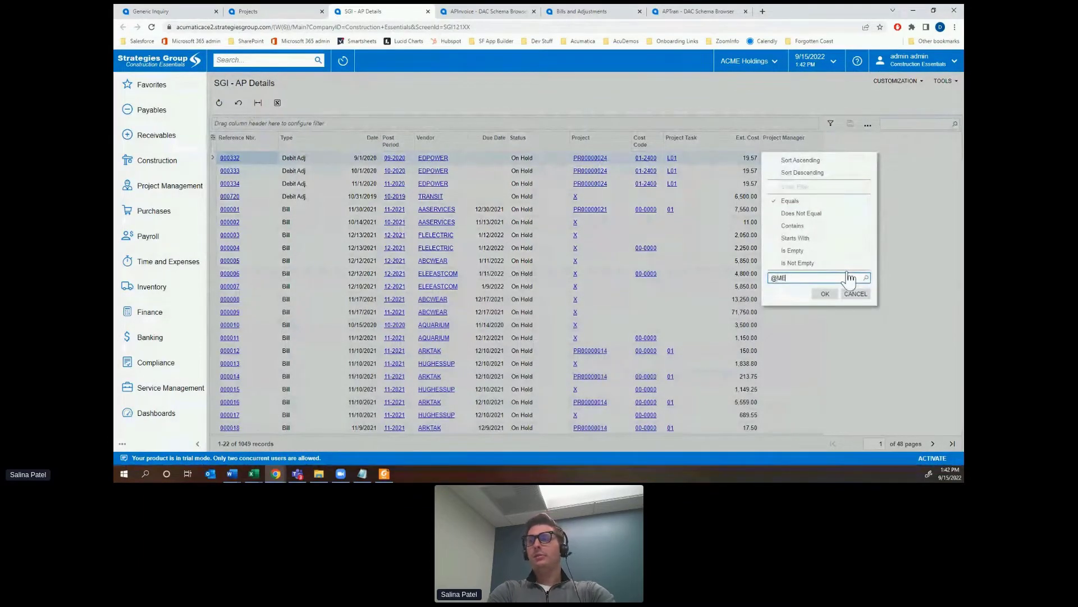
pyautogui.write('ME')
pyautogui.press('Return')
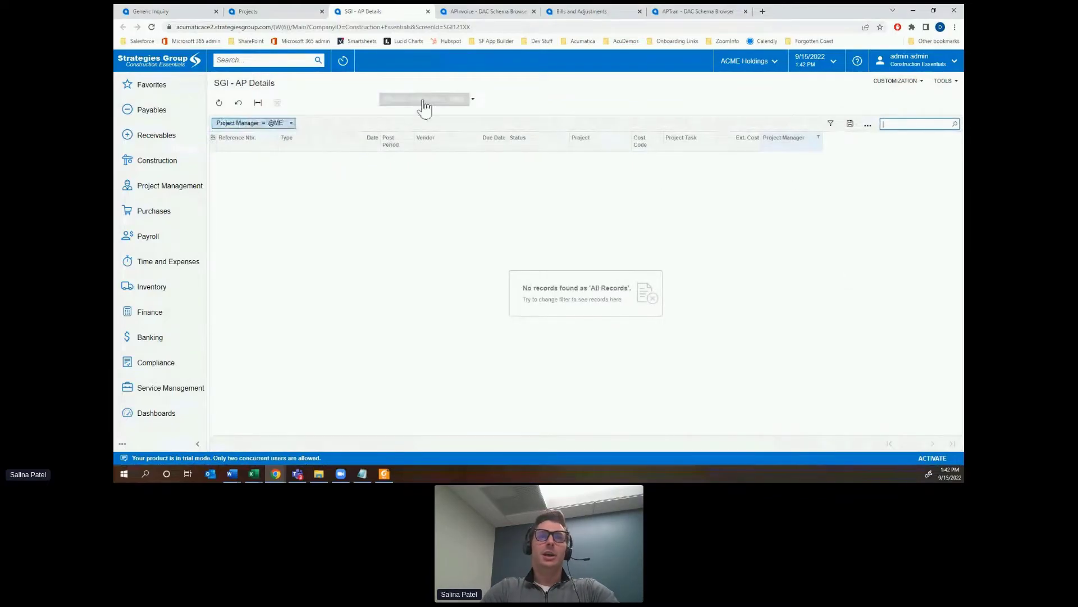
pyautogui.moveTo(423, 101); pyautogui.dragTo(425, 103)
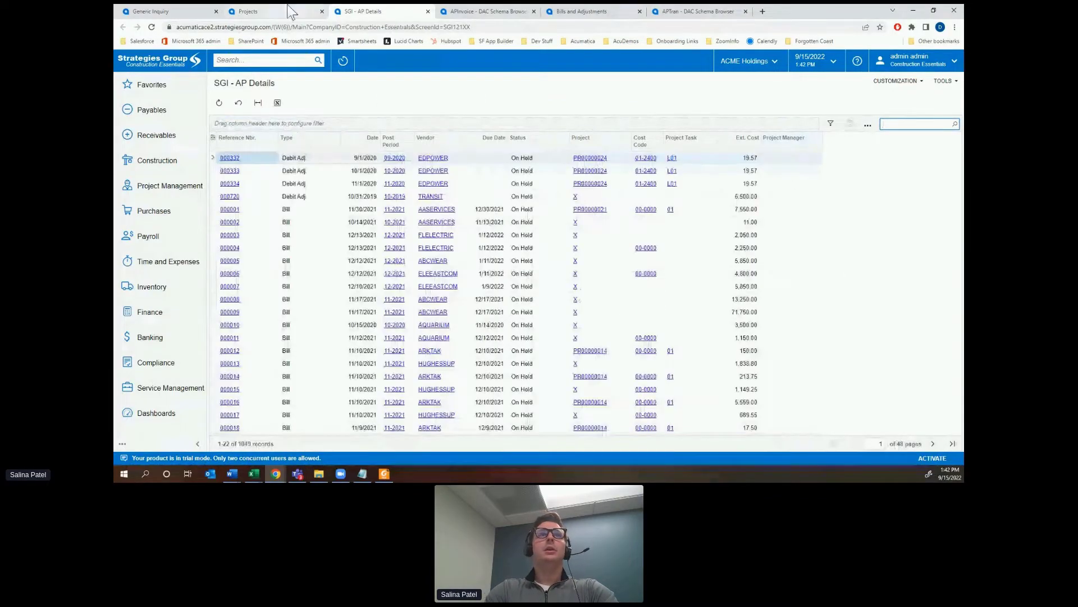
# Check the generic inquiry's table relations and its PMProject OwnerID result row, along with the open bill and the project record.
pyautogui.click(276, 12)
pyautogui.click(181, 11)
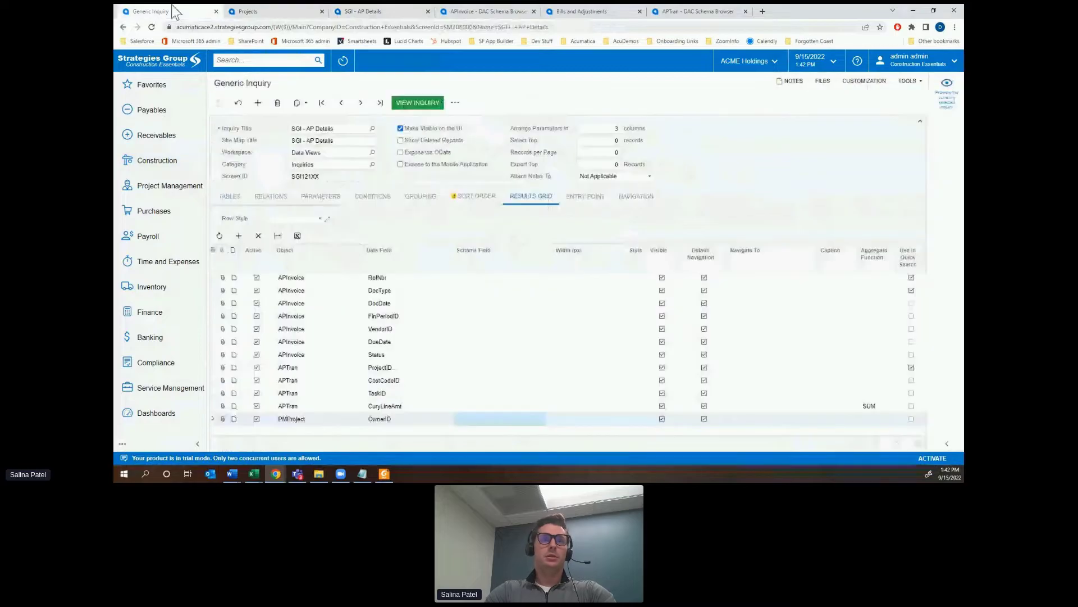
pyautogui.click(270, 196)
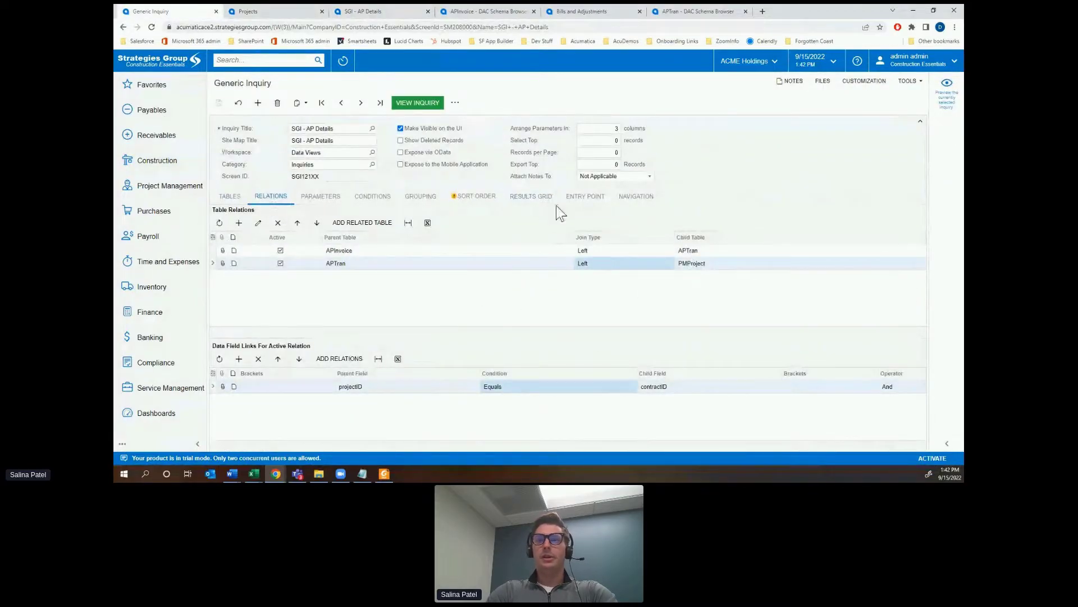
pyautogui.click(526, 203)
pyautogui.click(390, 421)
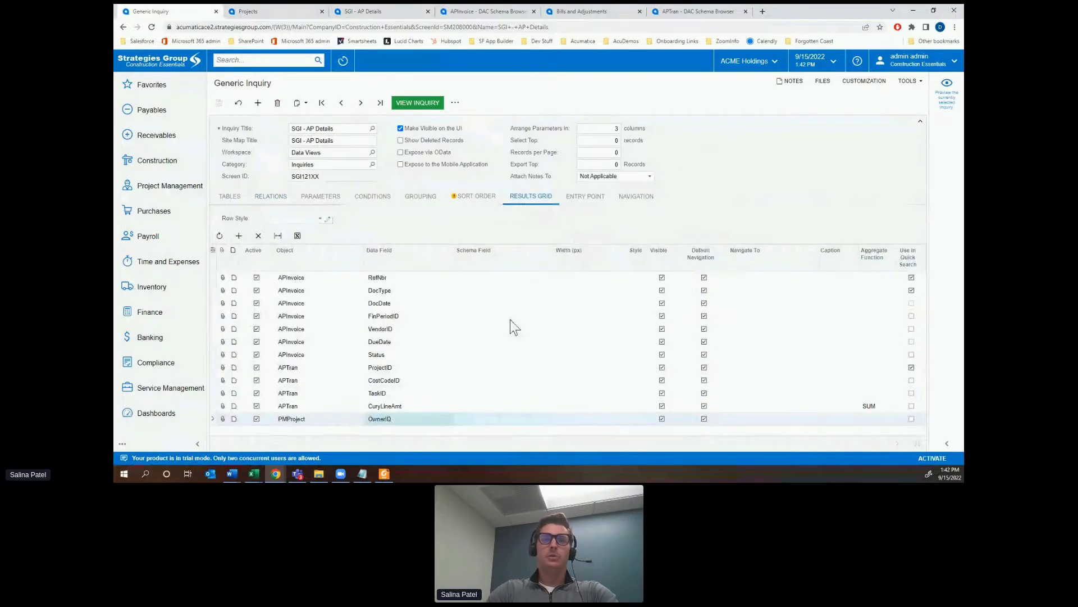
pyautogui.click(600, 14)
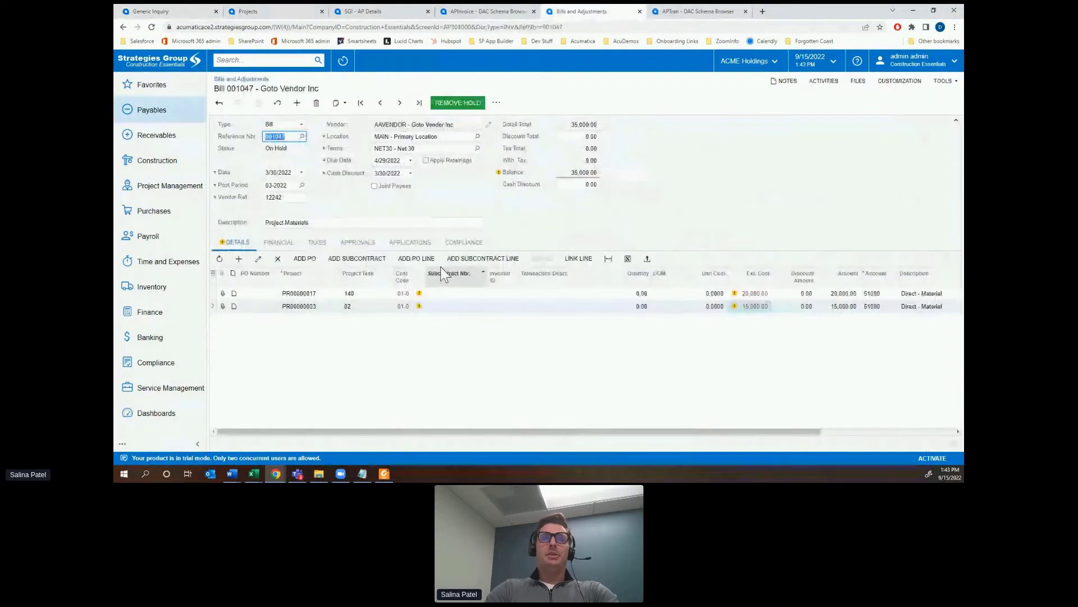
pyautogui.click(308, 13)
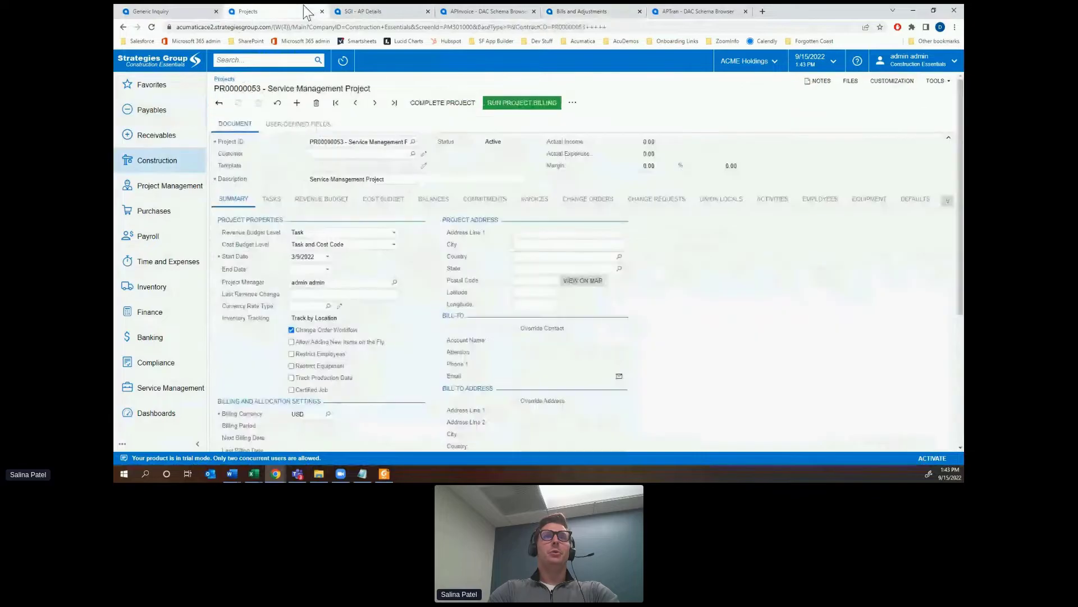
# From the first row of SGI - AP Details, open project PR00000024 and assign the admin user as its project manager.
pyautogui.click(370, 13)
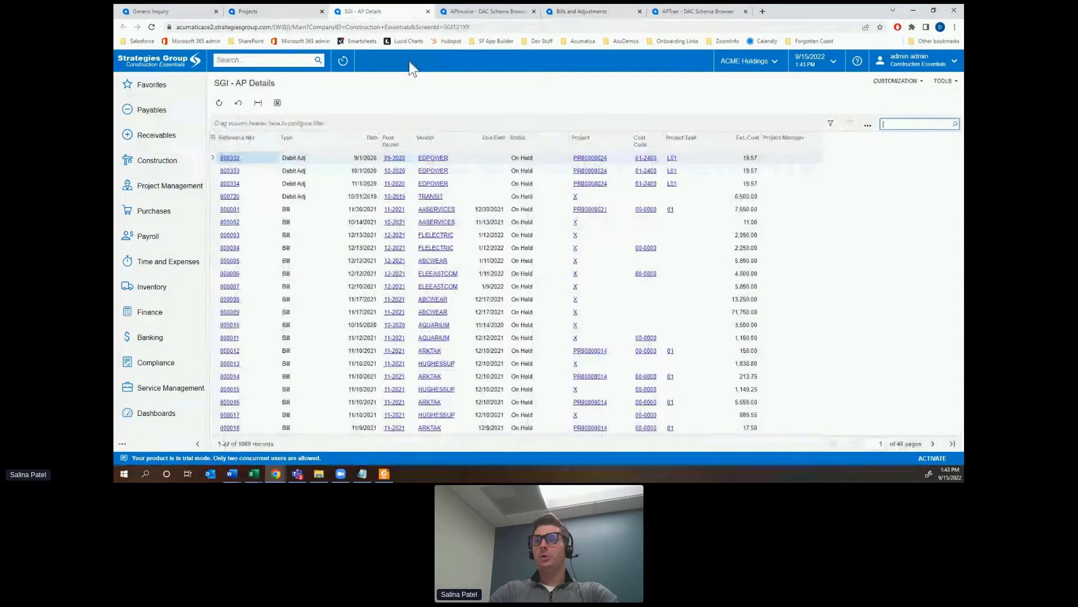
pyautogui.click(599, 159)
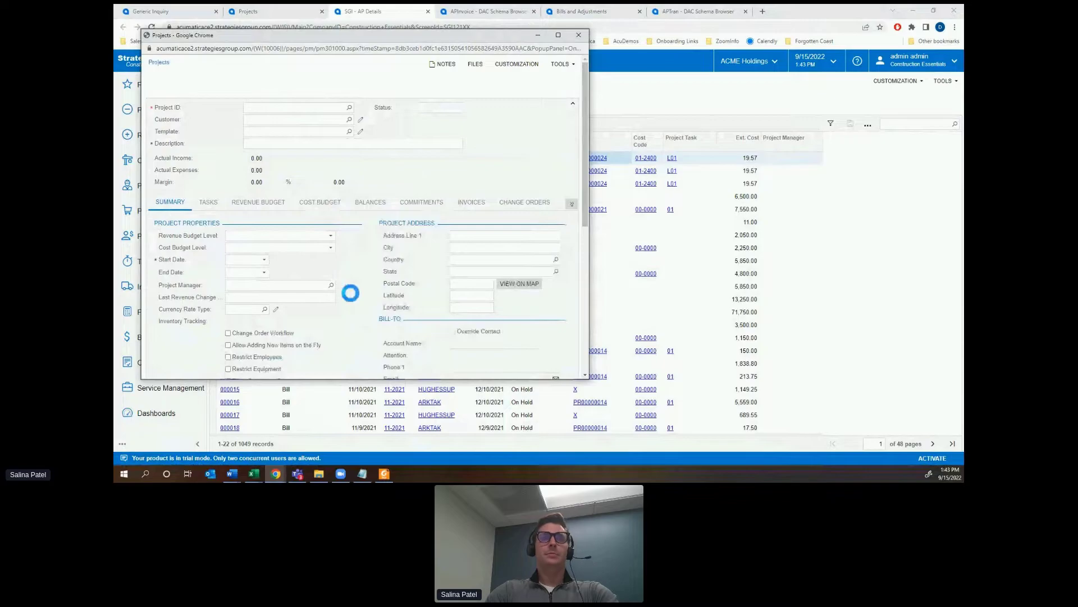
pyautogui.click(272, 302)
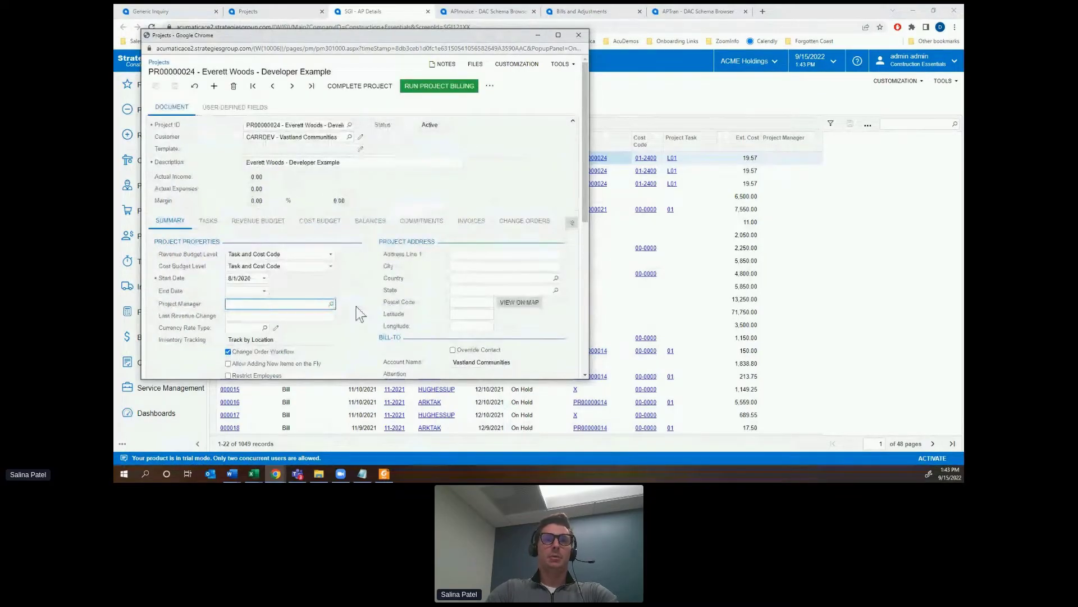
pyautogui.press('F3')
pyautogui.doubleClick(293, 112)
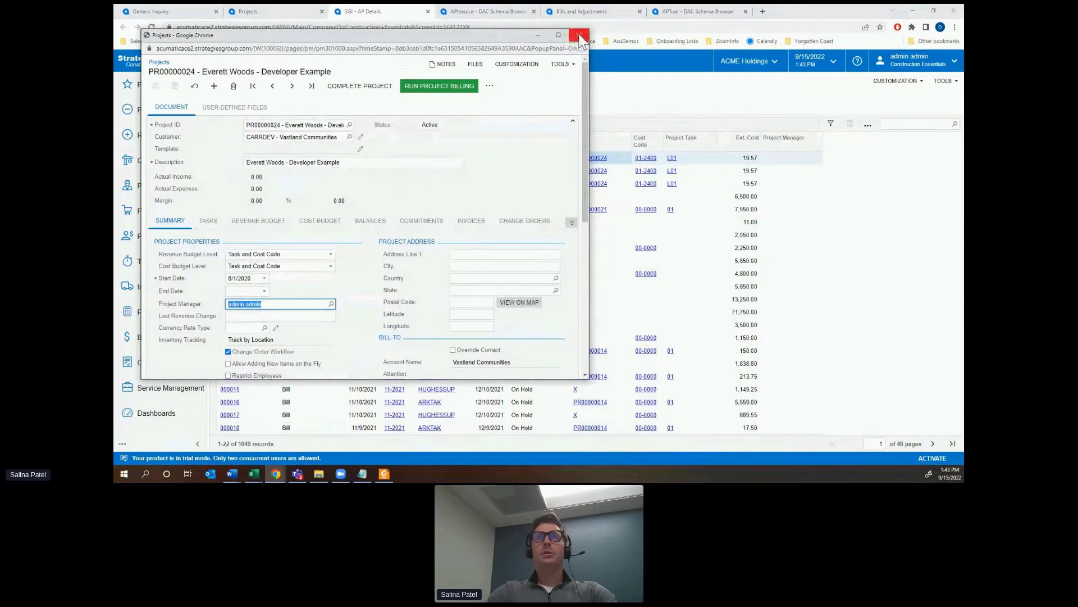
pyautogui.click(579, 37)
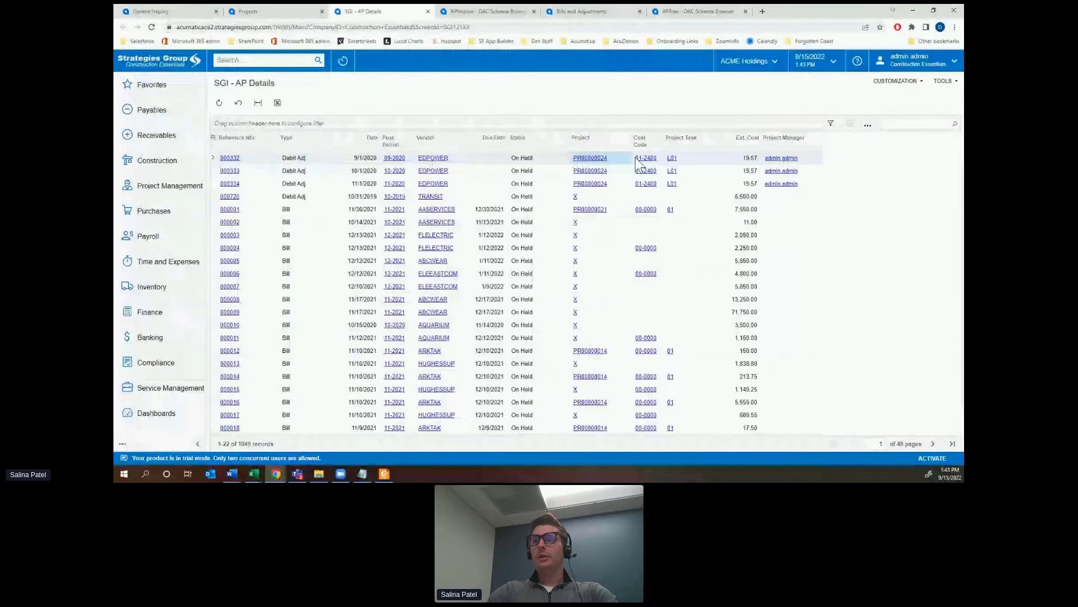
pyautogui.click(786, 140)
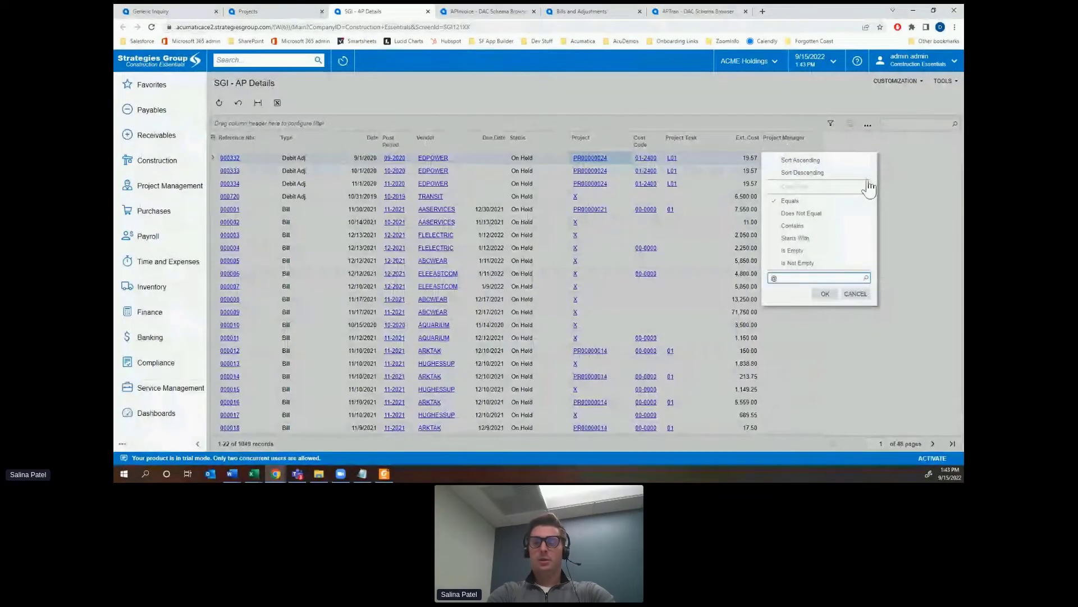
pyautogui.write('@M')
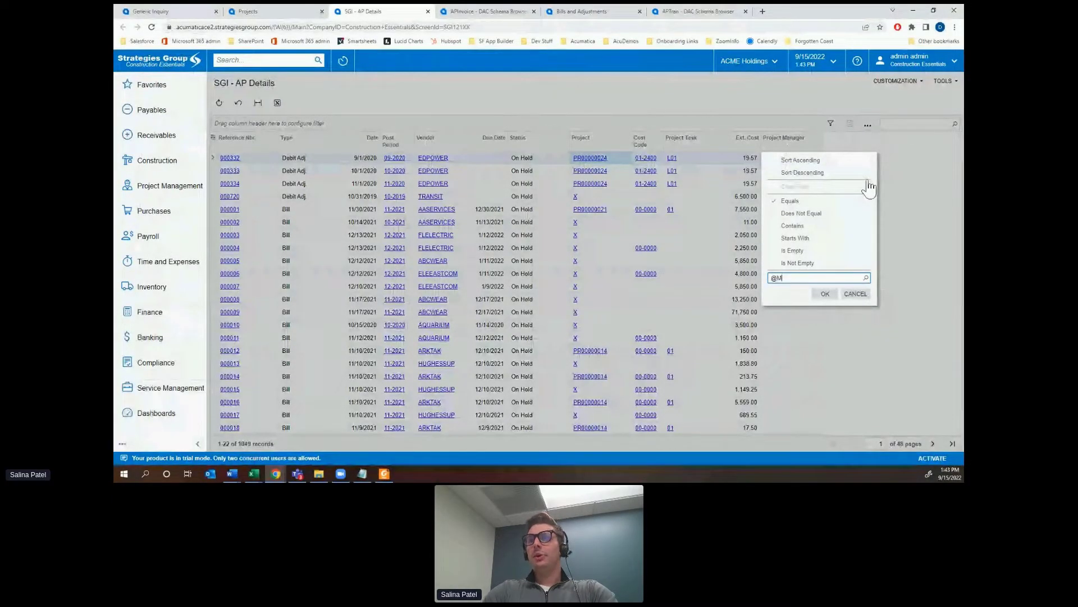
pyautogui.write('E')
pyautogui.press('Return')
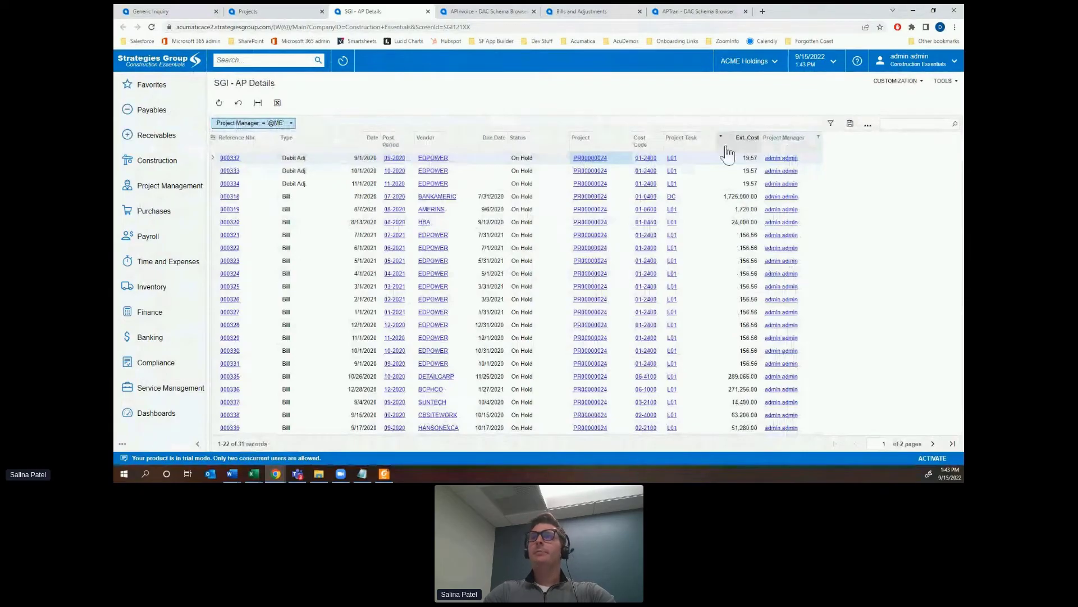
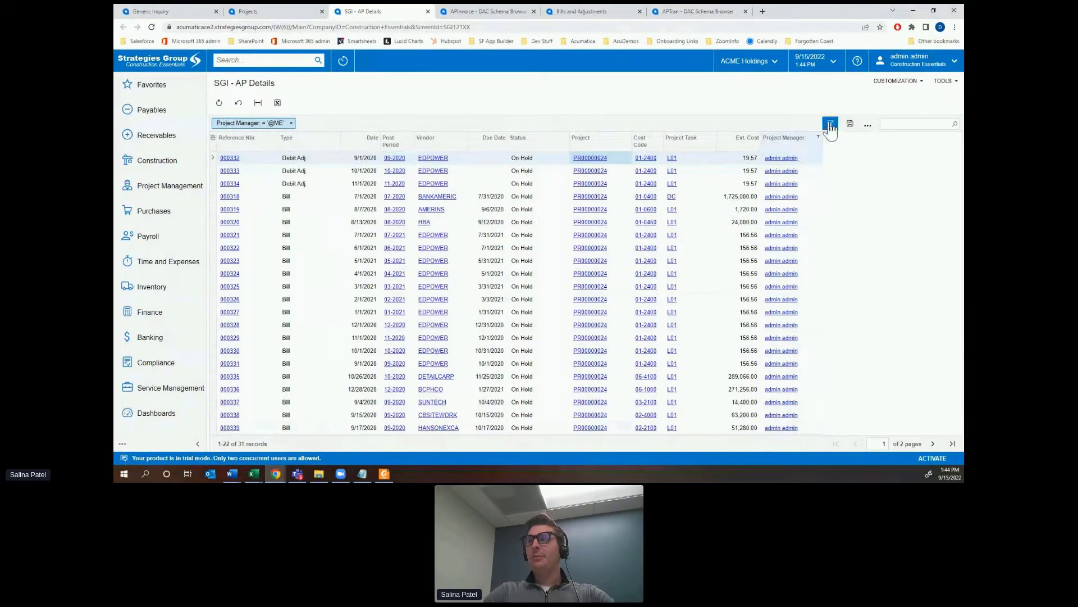
pyautogui.click(831, 123)
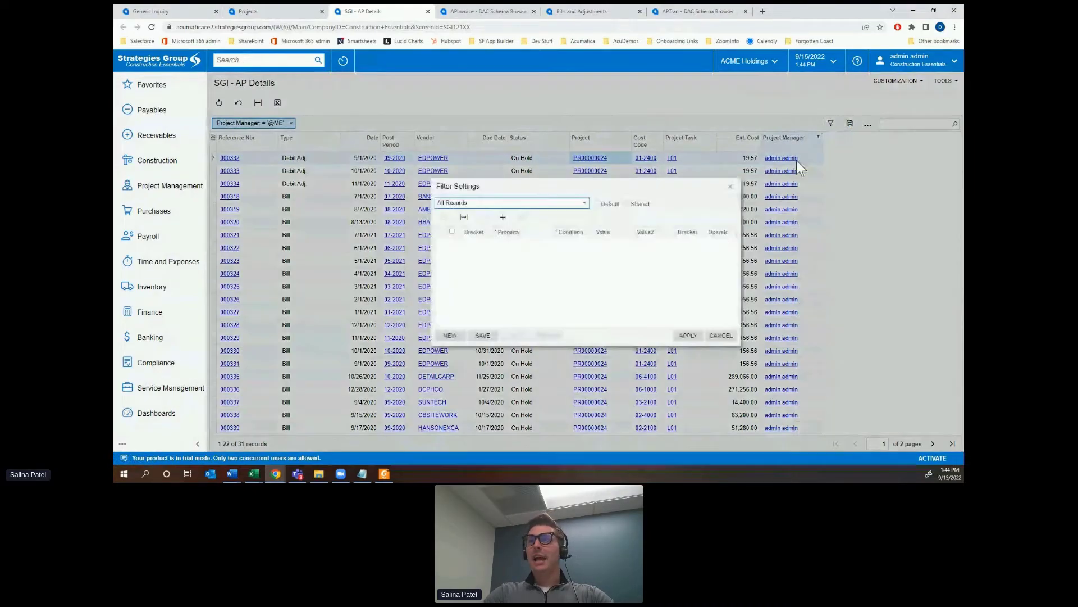
pyautogui.click(503, 217)
pyautogui.click(531, 248)
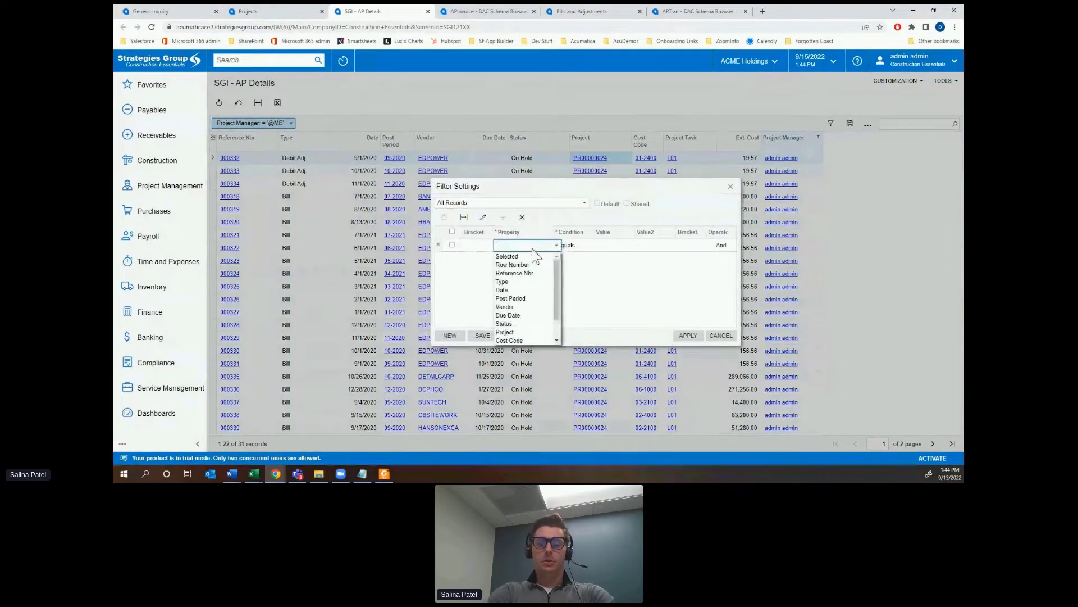
pyautogui.write('owner')
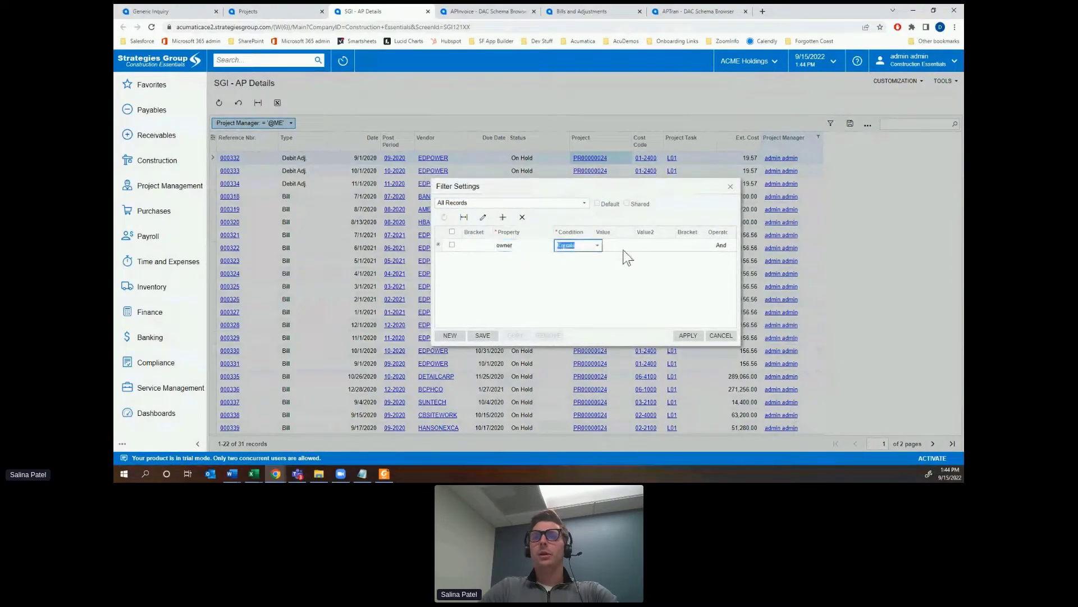
pyautogui.click(549, 248)
pyautogui.write('pro')
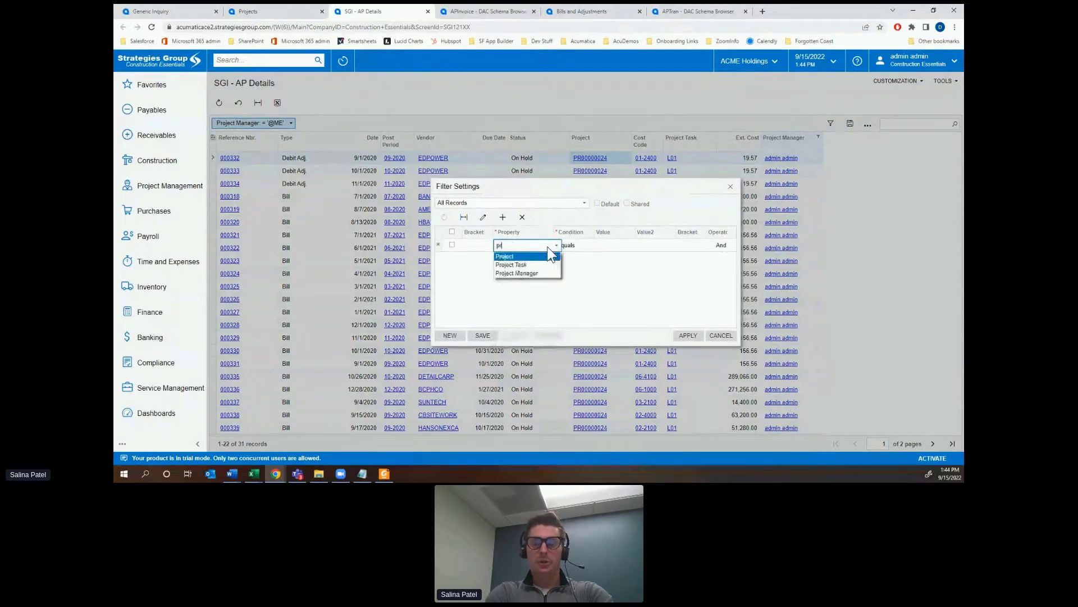
pyautogui.click(534, 272)
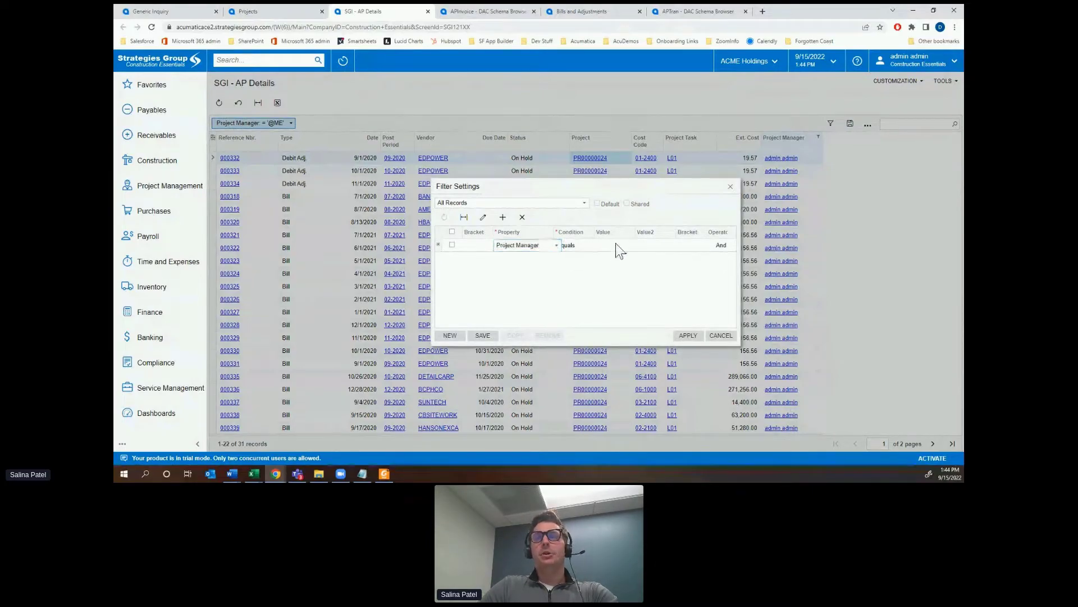
pyautogui.write('@ME')
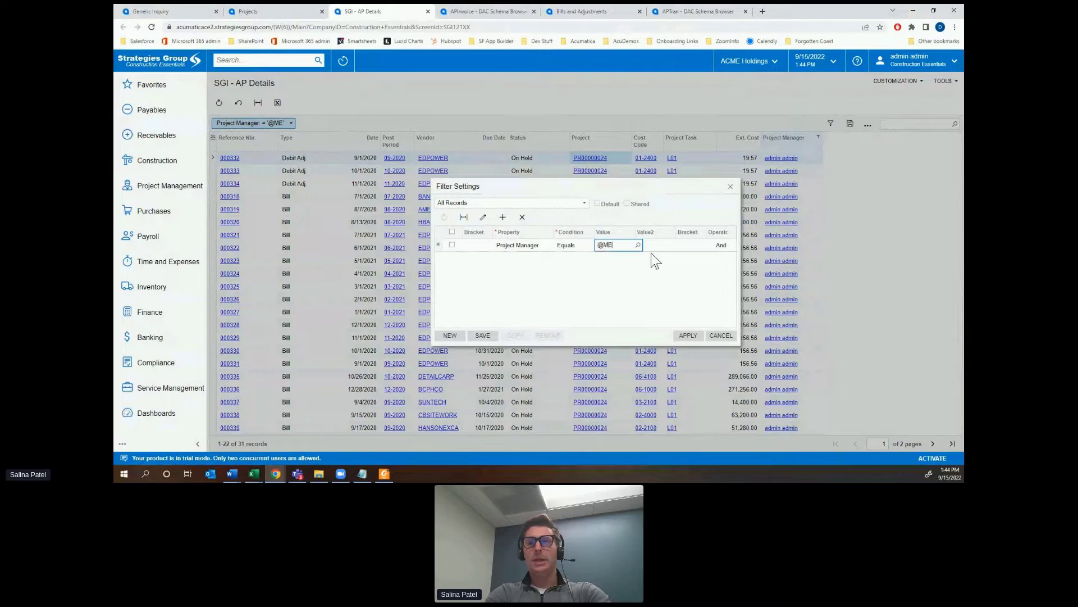
pyautogui.click(653, 245)
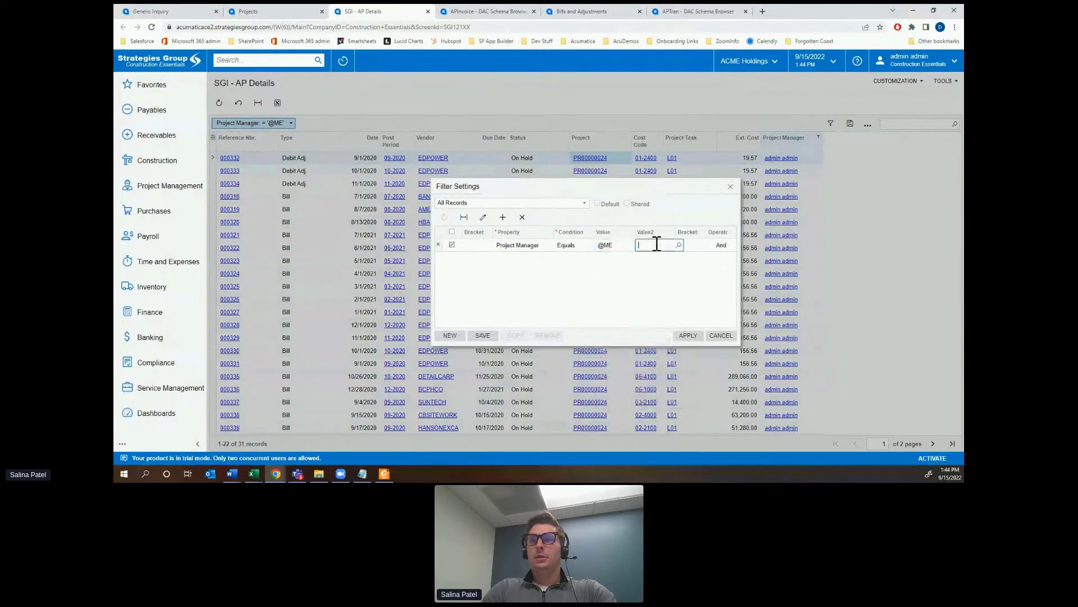
# Save and apply the filter as "My Project Bills", and return to the All Records view.
pyautogui.click(479, 337)
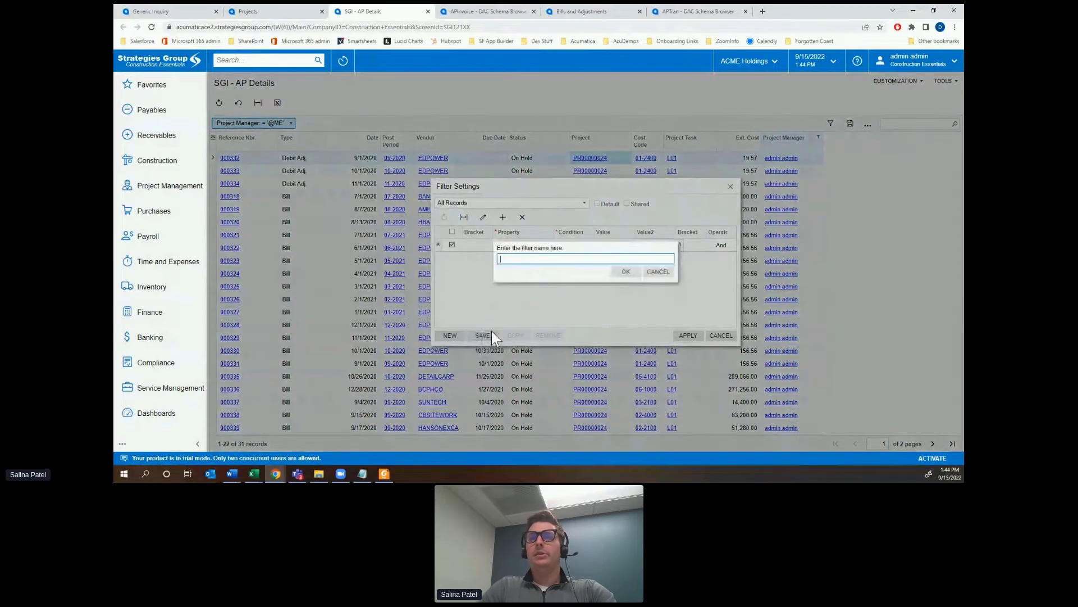
pyautogui.write('My Project Bills')
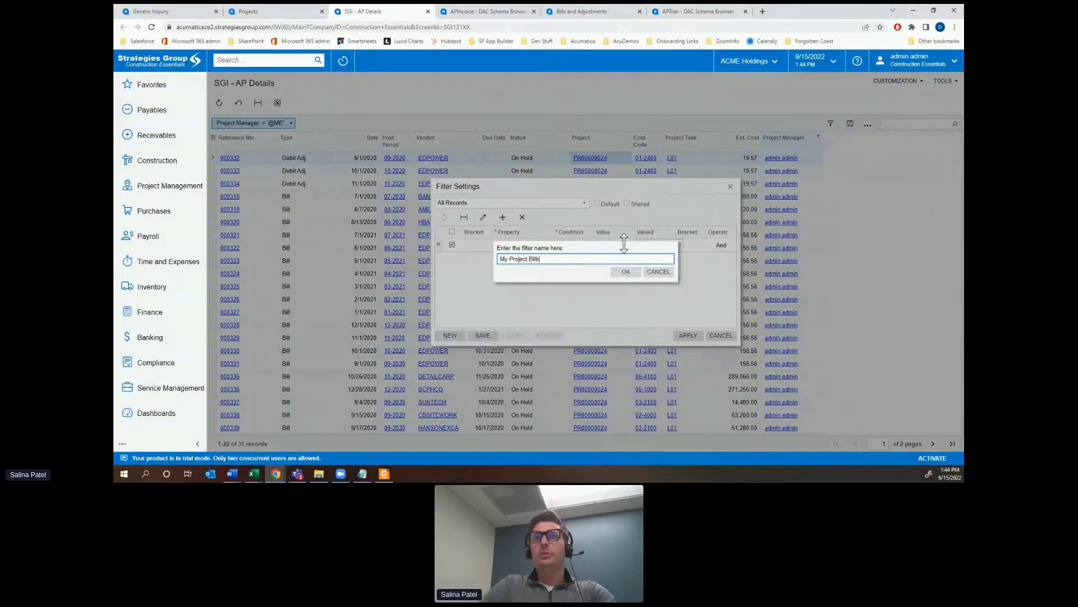
pyautogui.click(624, 272)
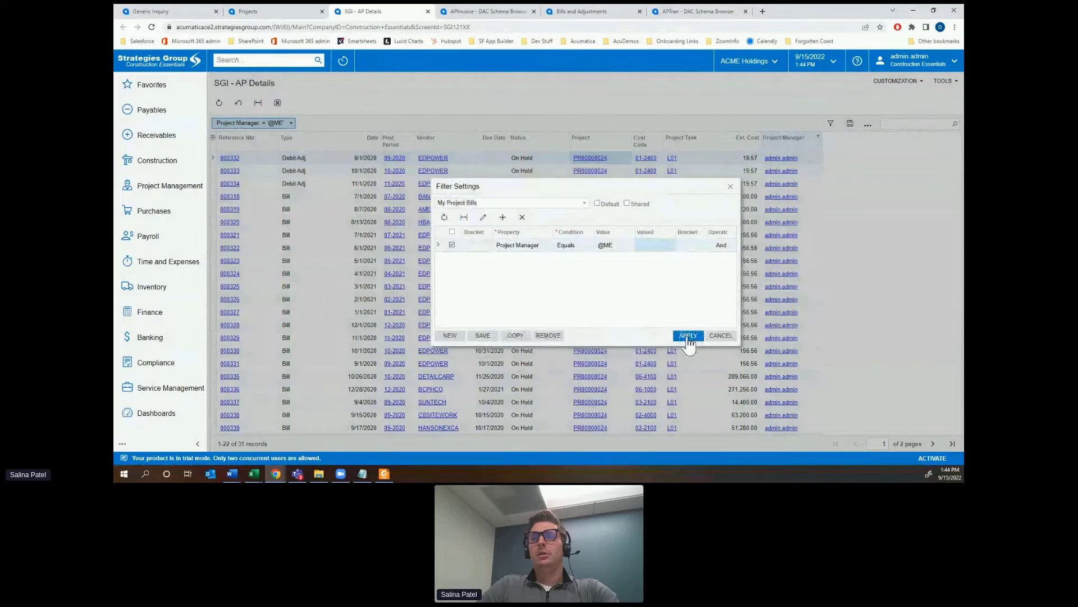
pyautogui.click(688, 337)
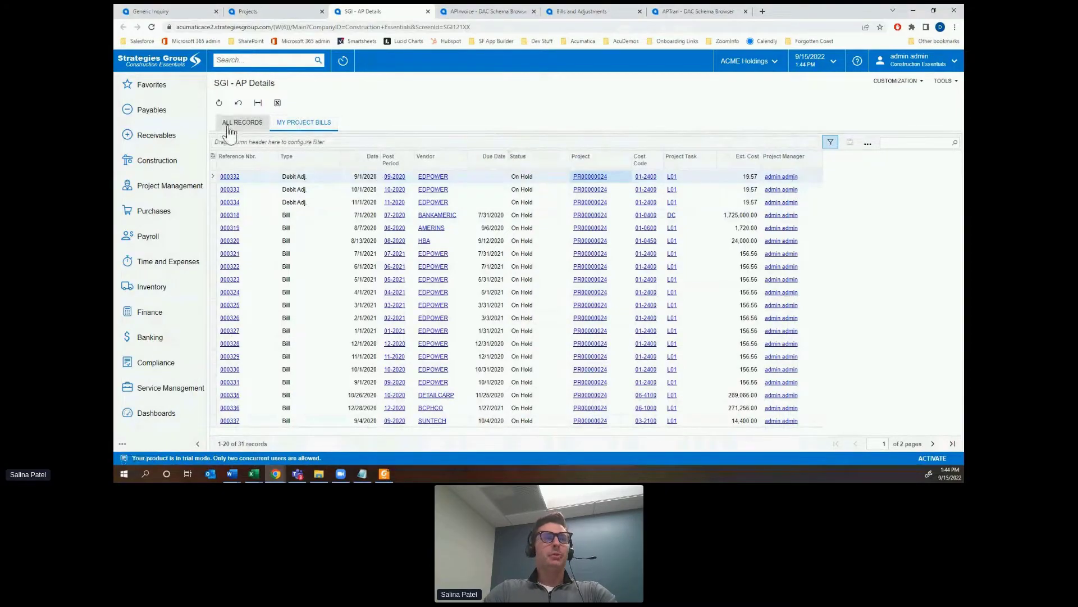
pyautogui.click(266, 128)
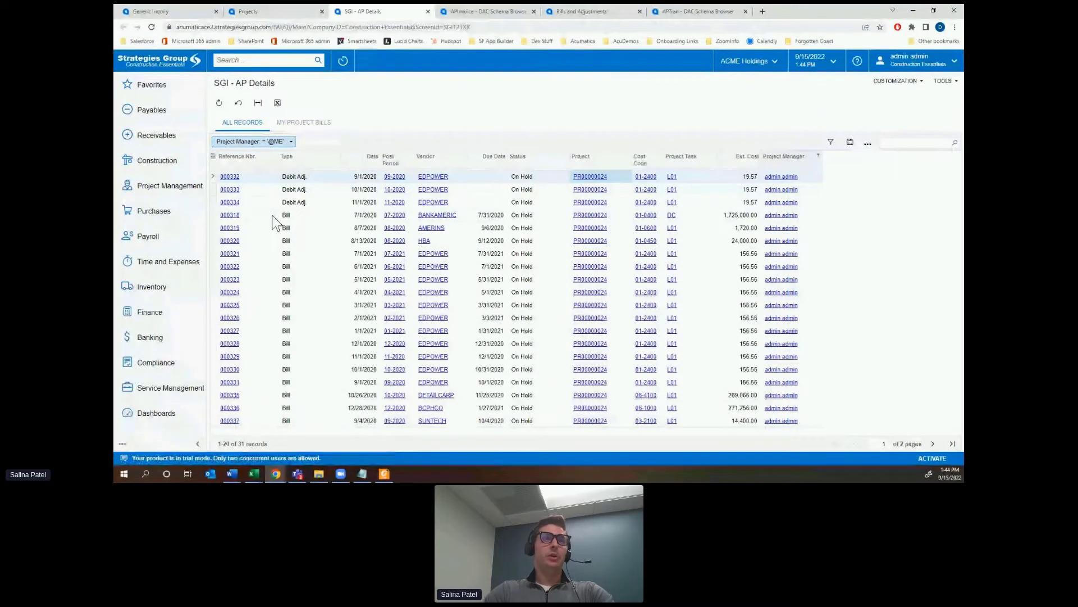
# In the Generic Inquiry definition of SGI - AP Details, add the PX.Objects.EP.EPEmployee table.
pyautogui.click(151, 11)
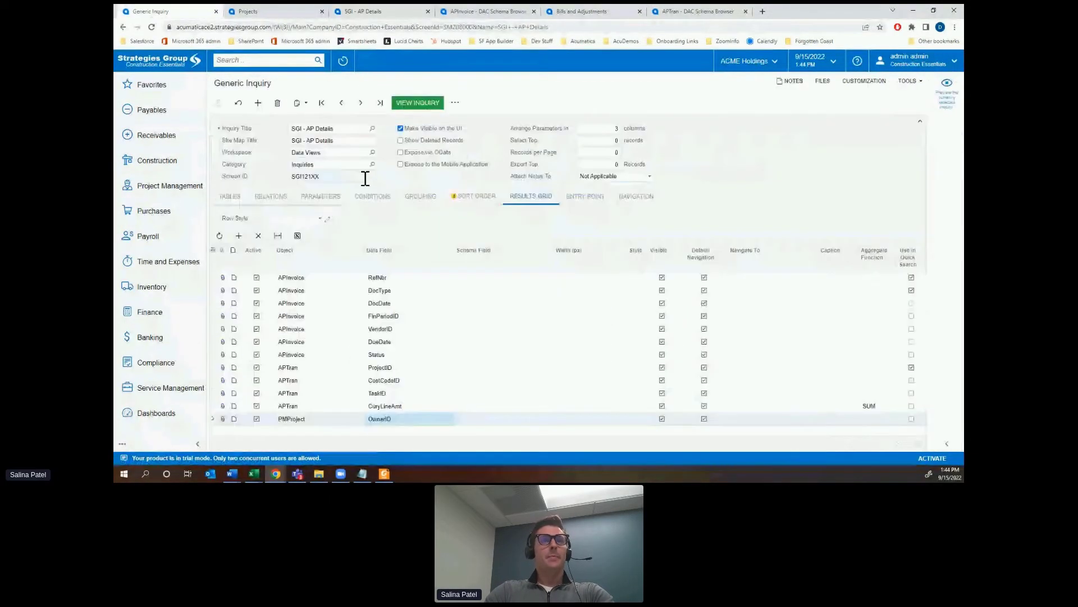
pyautogui.click(231, 196)
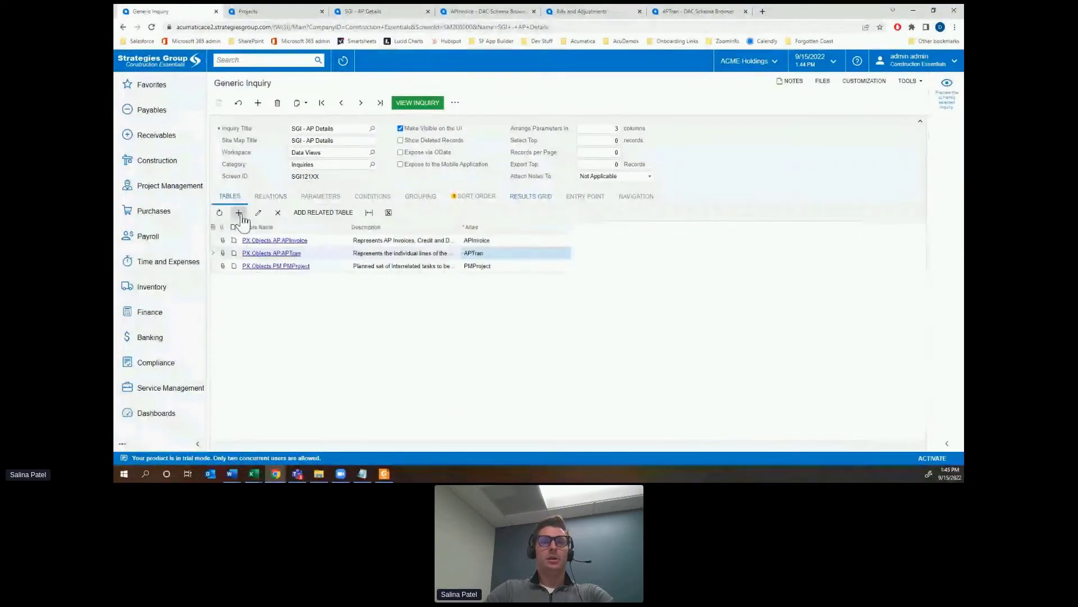
pyautogui.click(239, 212)
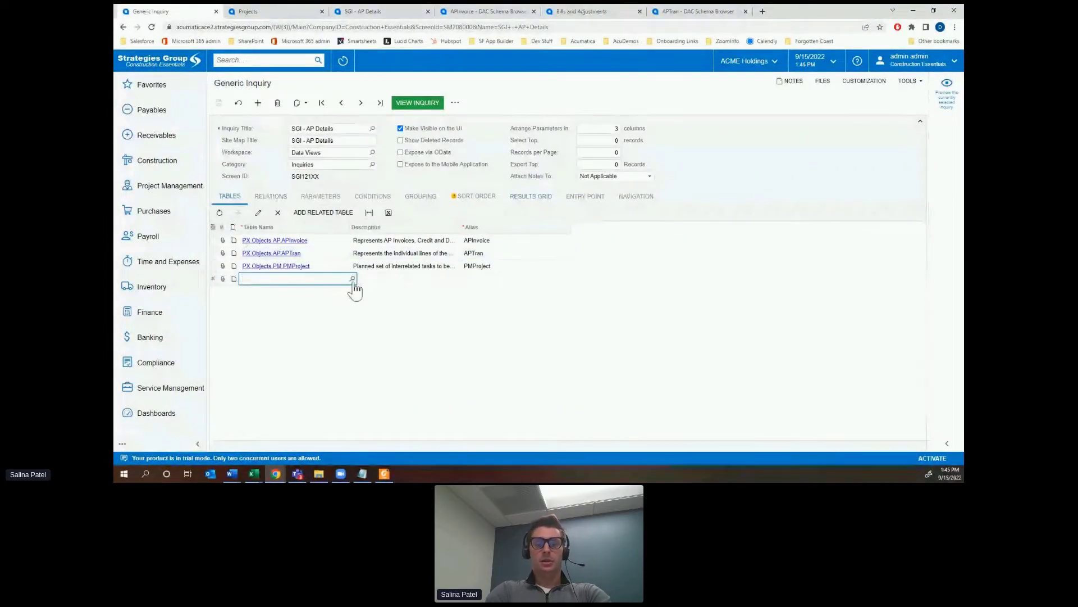
pyautogui.write('emplo')
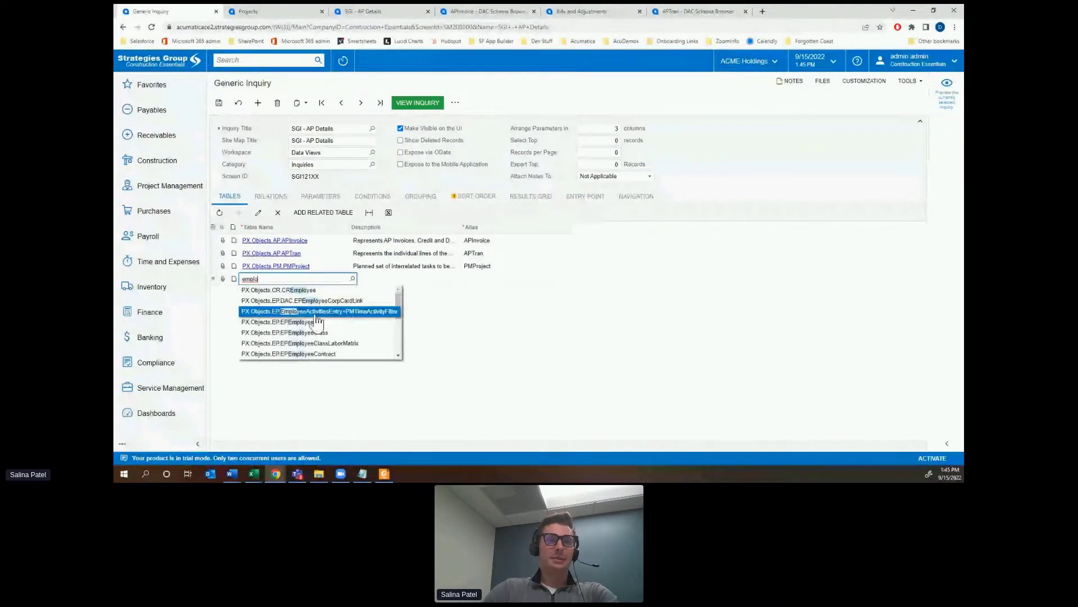
pyautogui.click(337, 323)
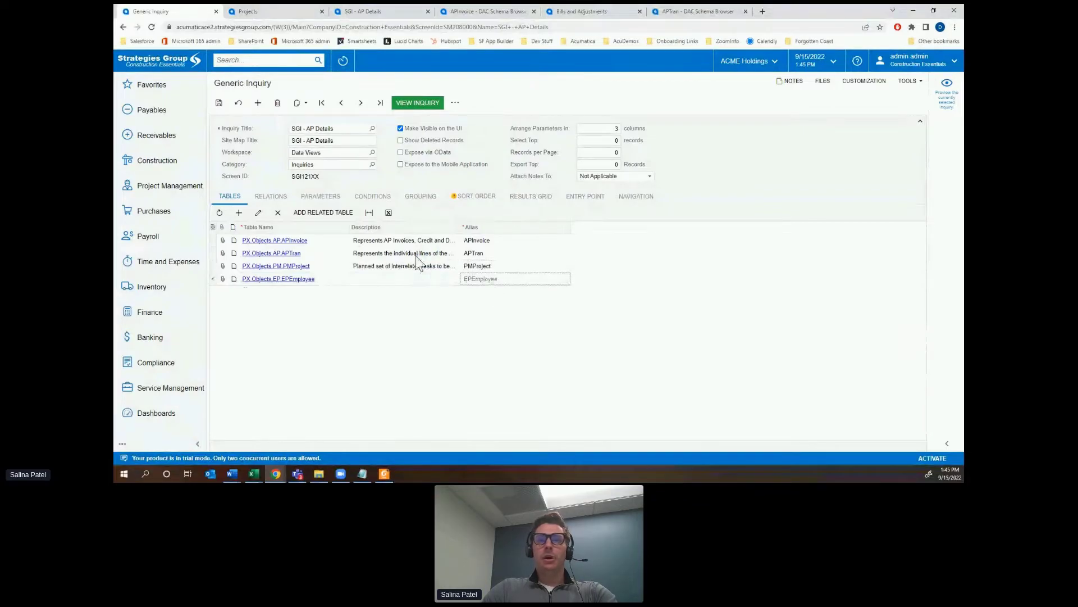
# Add a table relation with PMProject as parent, EPEmployee as child and Left as the join type.
pyautogui.click(280, 204)
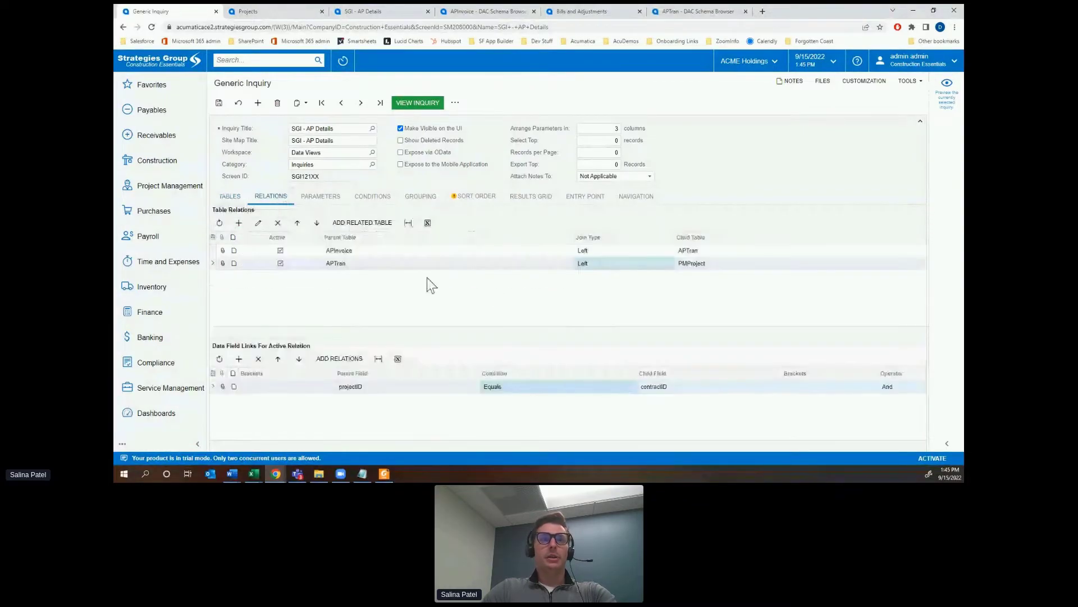
pyautogui.click(239, 223)
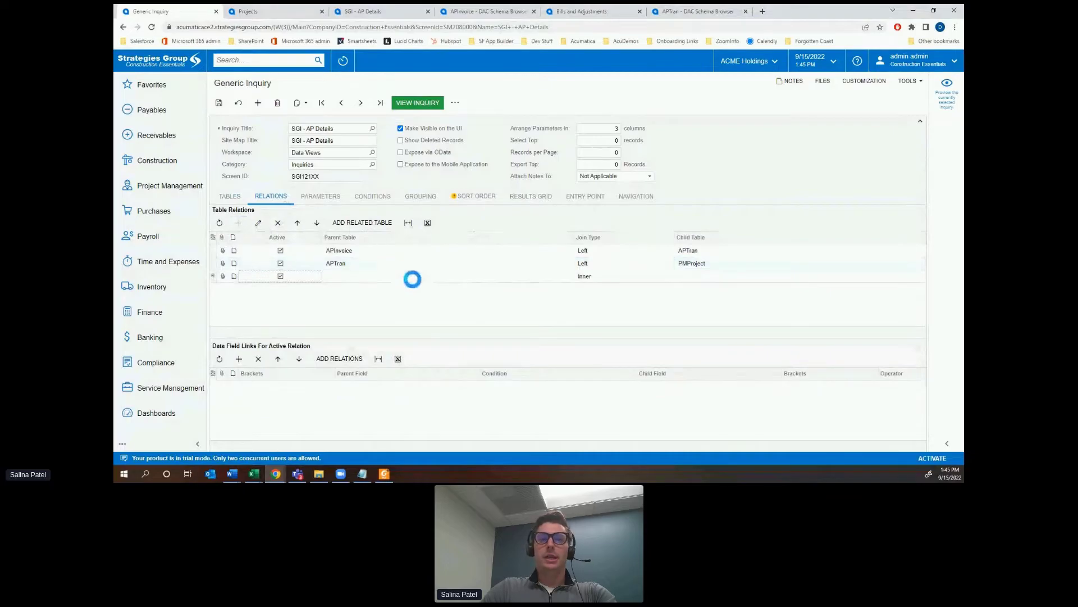
pyautogui.click(468, 279)
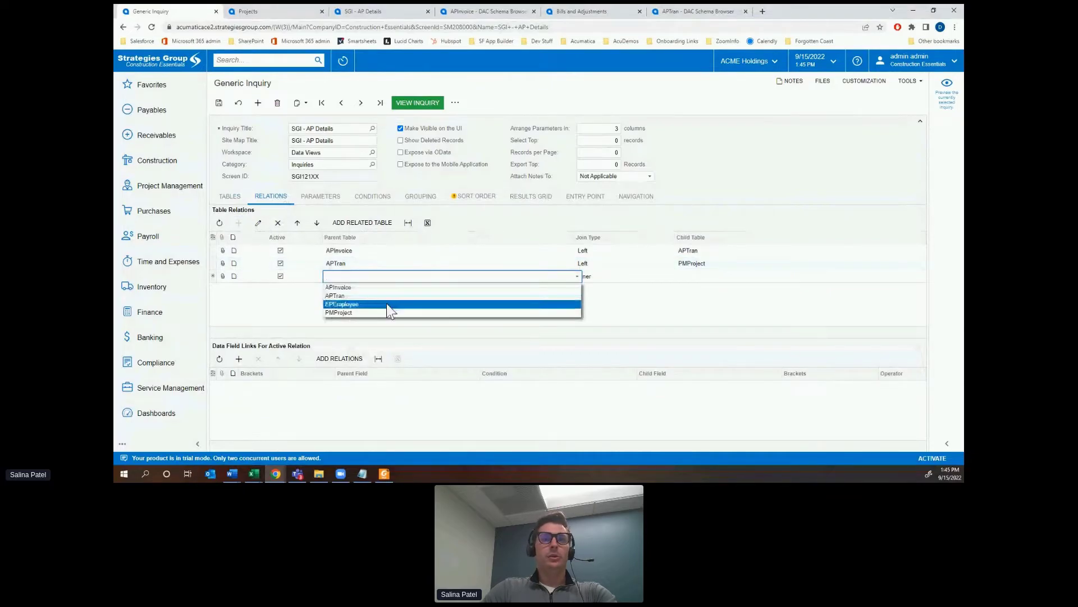
pyautogui.click(387, 312)
pyautogui.click(737, 279)
pyautogui.click(921, 274)
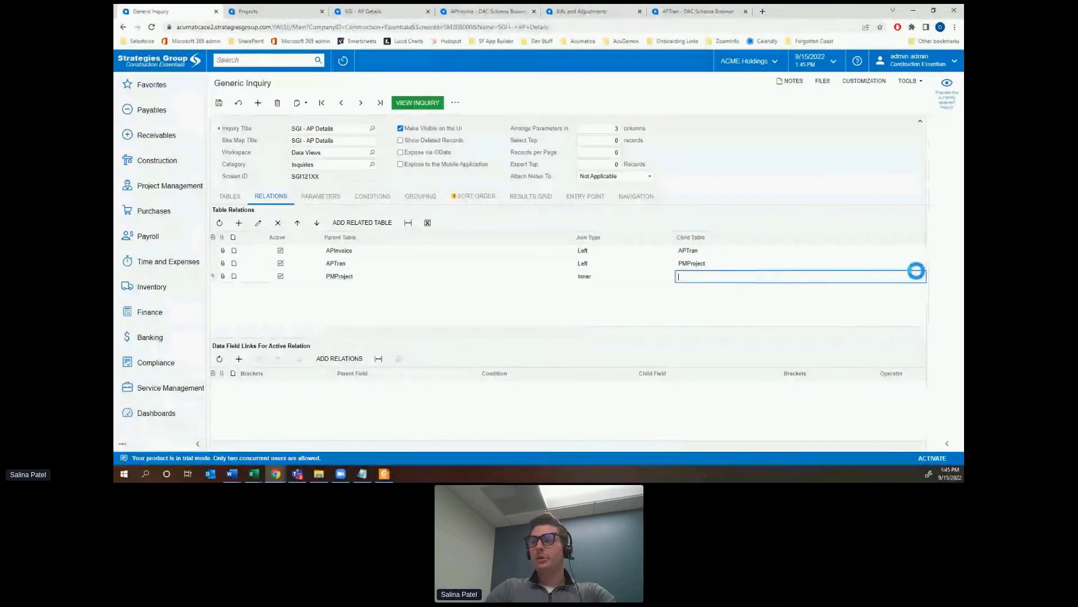
pyautogui.click(768, 304)
pyautogui.click(635, 278)
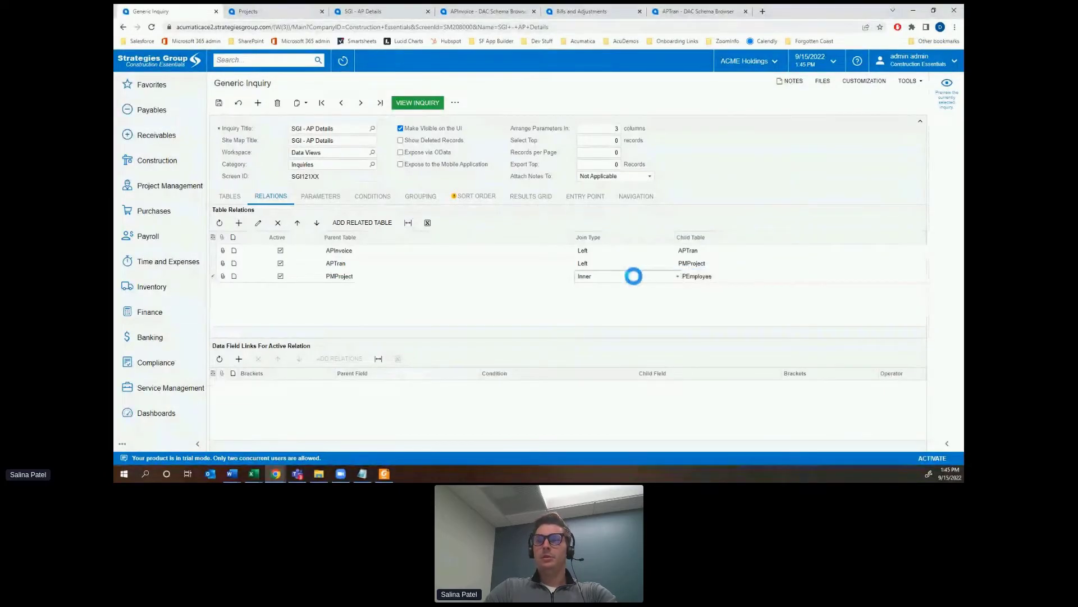
pyautogui.click(584, 276)
pyautogui.click(585, 287)
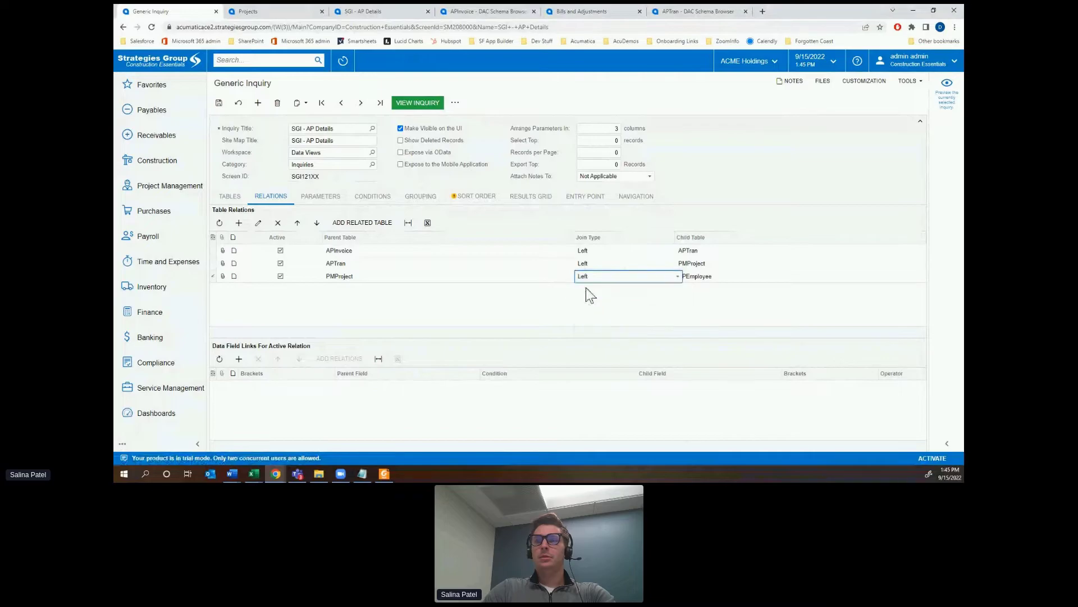
# Add a data field link to the PMProject–EPEmployee relation and look up ownerid for its parent field.
pyautogui.click(452, 393)
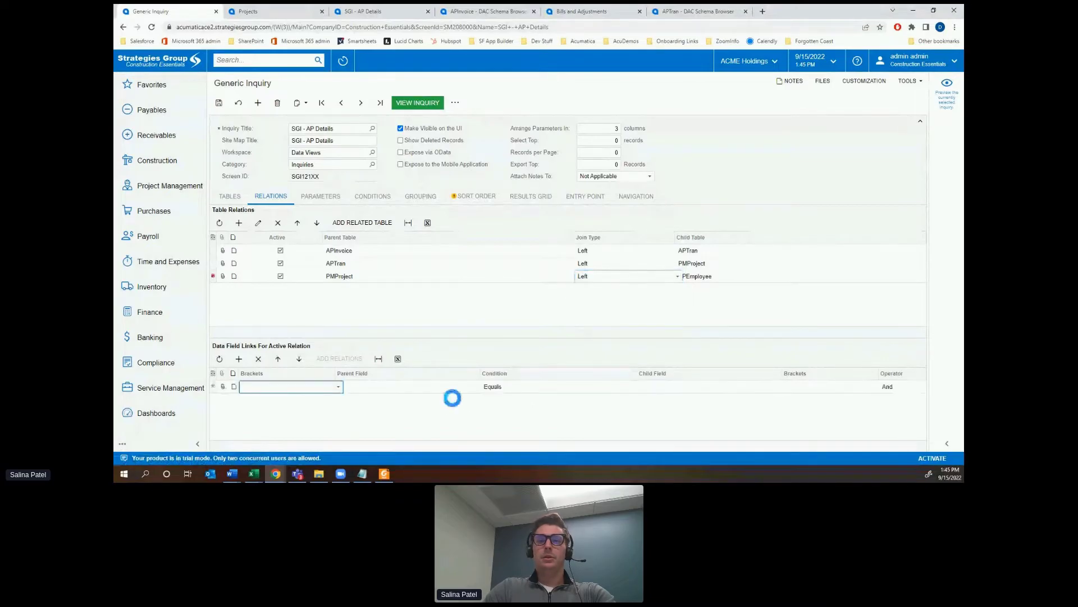
pyautogui.click(421, 387)
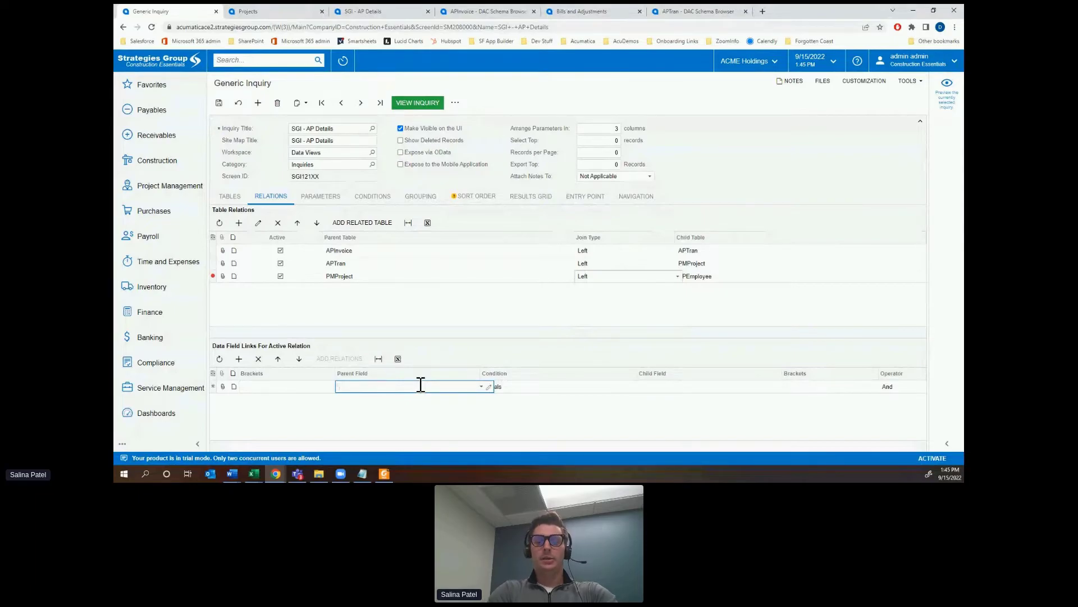
pyautogui.write('ownerid')
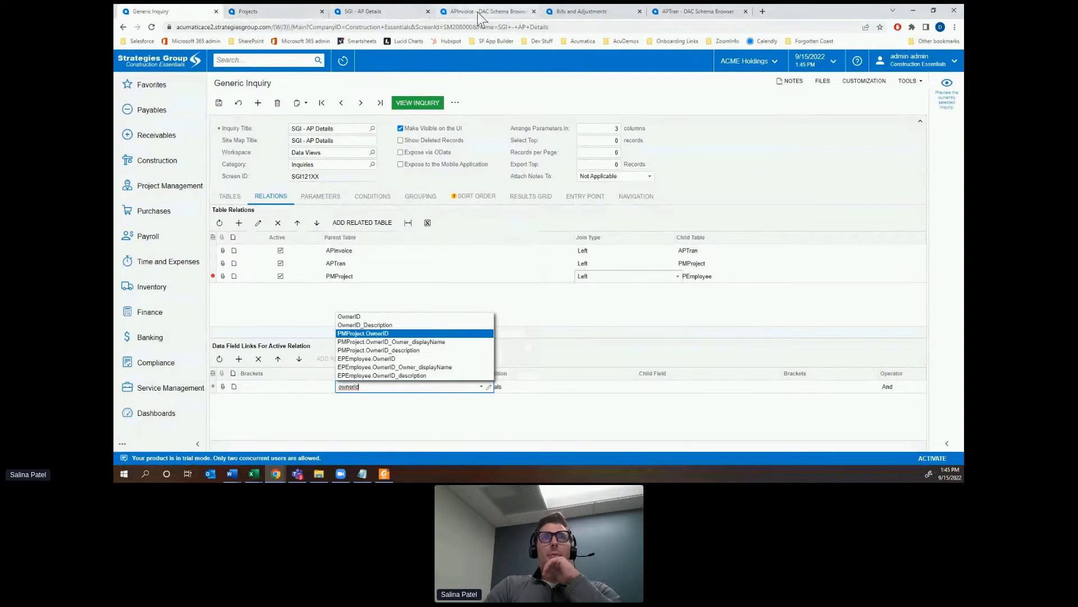
# In the DAC Schema Browser, open PMProject from APTran's ProjectID reference and examine its fields and incoming references for the project manager link.
pyautogui.click(677, 15)
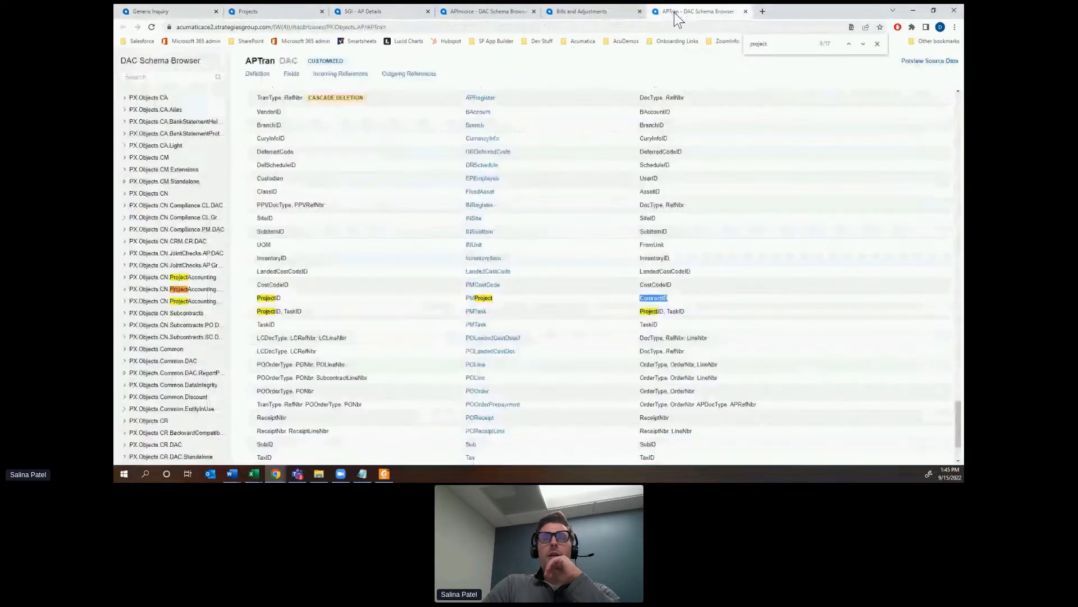
pyautogui.click(480, 298)
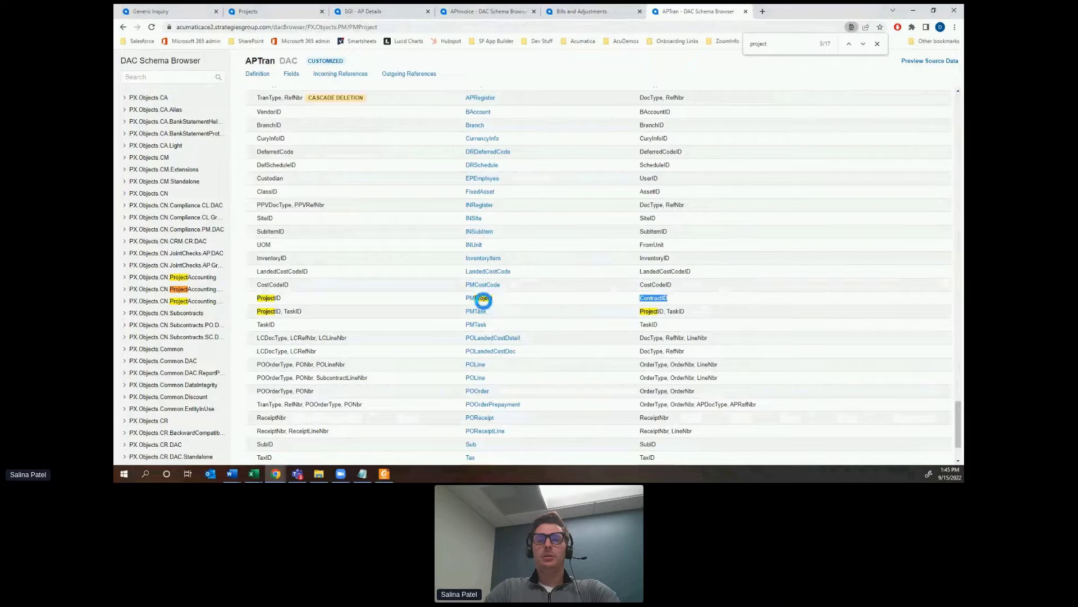
pyautogui.click(878, 43)
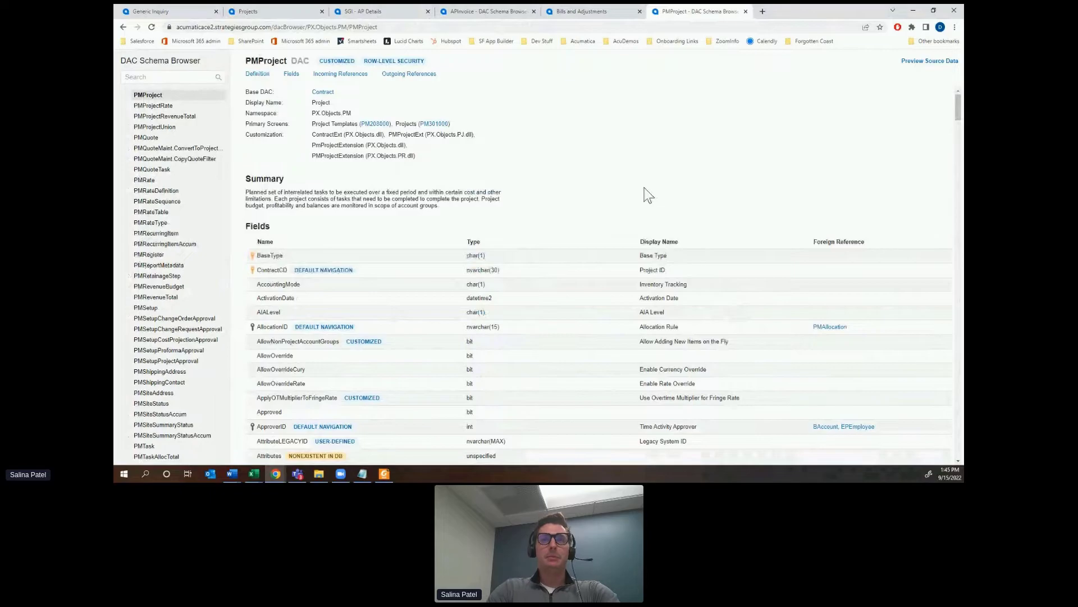
pyautogui.scroll(-1, 656, 244)
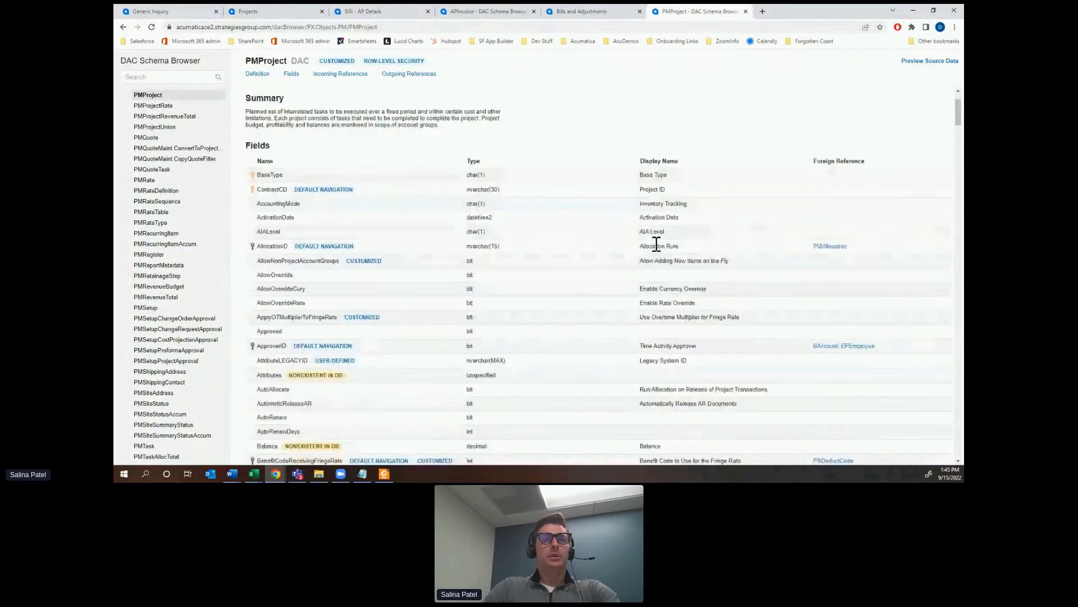
pyautogui.scroll(-8, 656, 244)
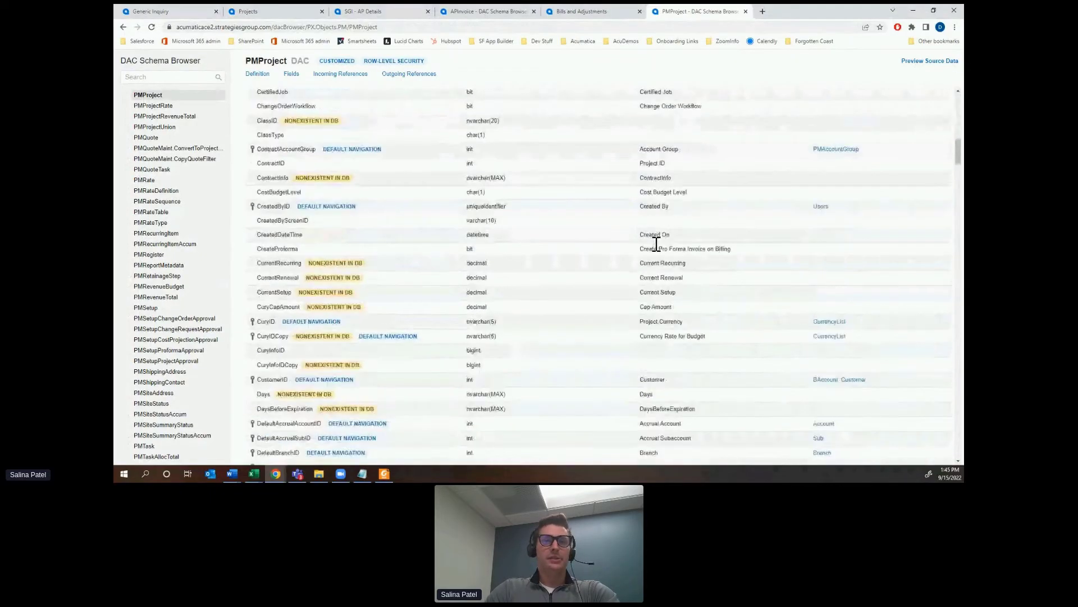
pyautogui.scroll(-10, 656, 244)
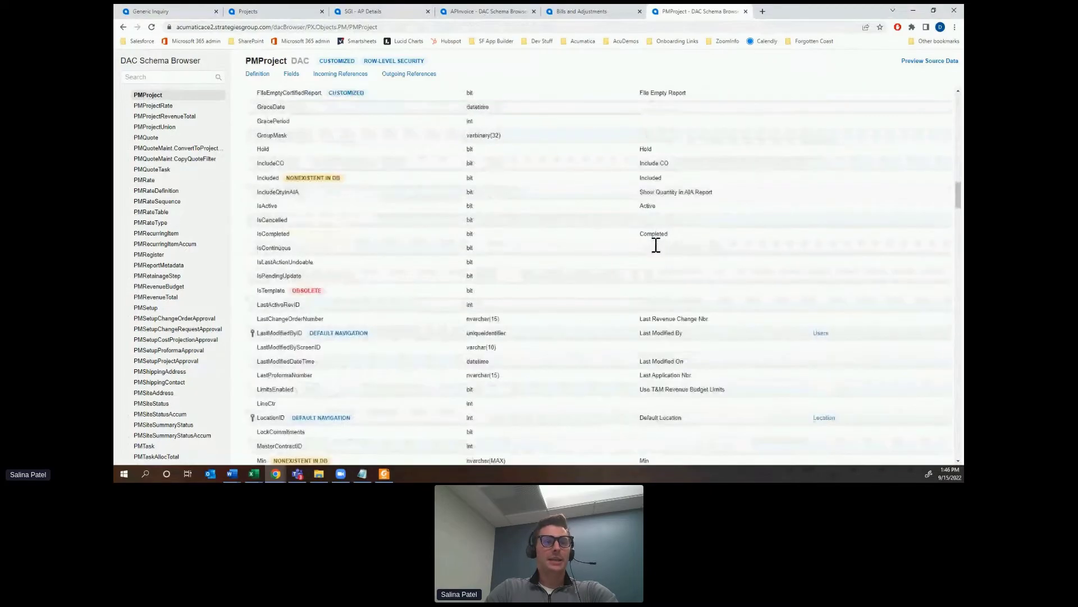
pyautogui.scroll(-1, 656, 244)
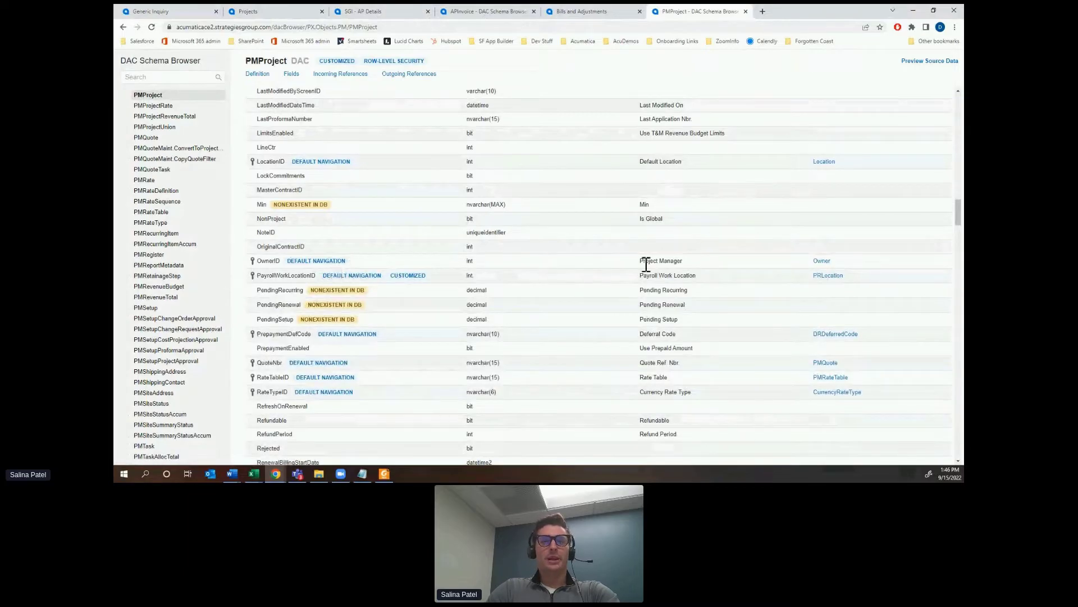
pyautogui.scroll(-4, 702, 275)
pyautogui.scroll(-15, 702, 275)
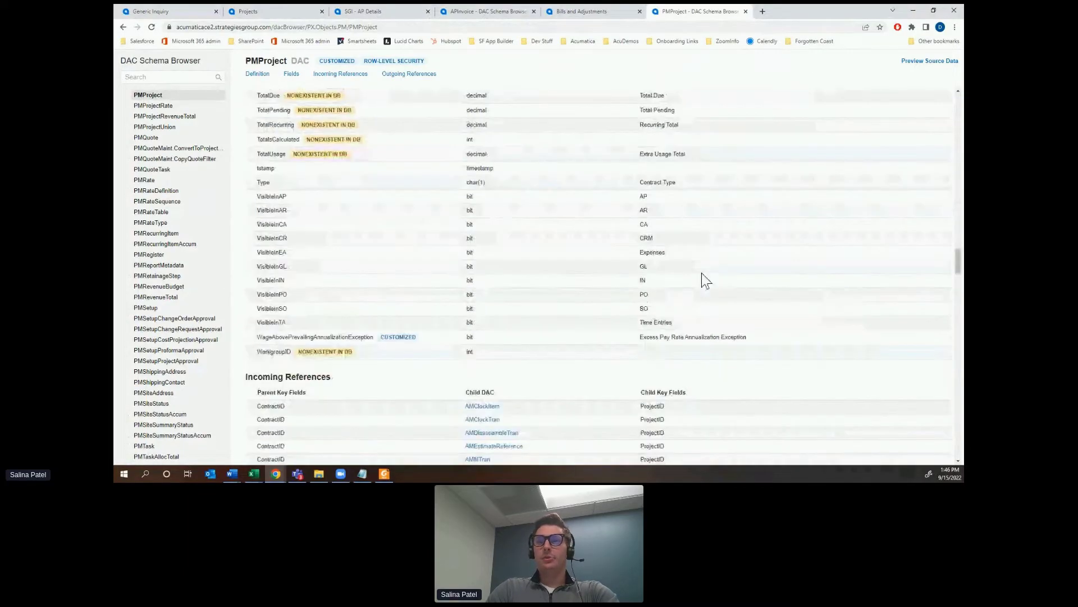
pyautogui.scroll(4, 702, 275)
pyautogui.scroll(-3, 702, 273)
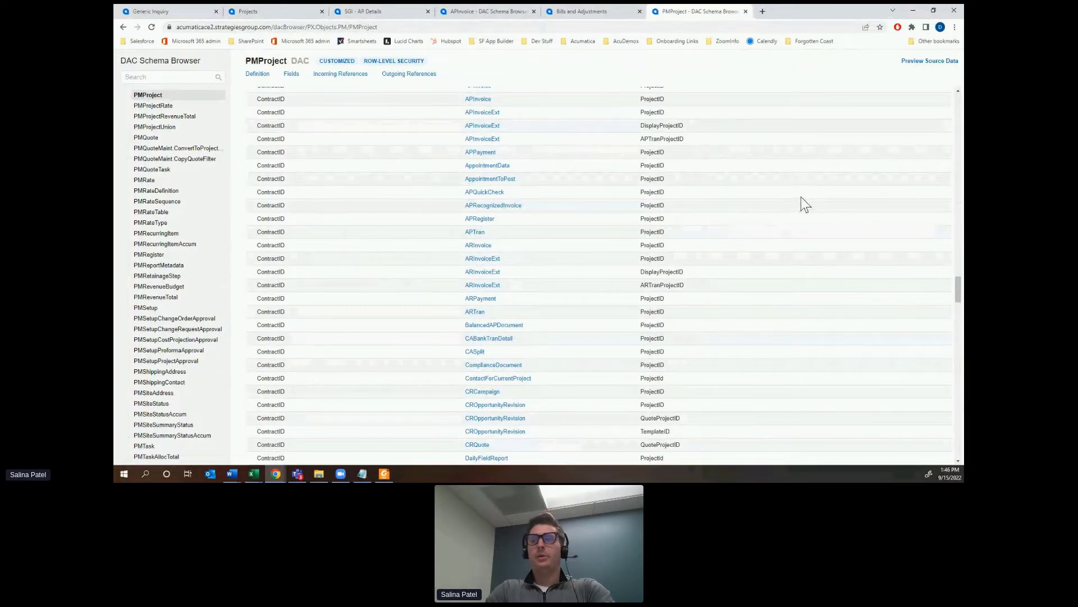
# Search the PMProject schema page for "employee" and examine the matches for a reference to EPEmployee.
pyautogui.hotkey('ctrl', 'f')
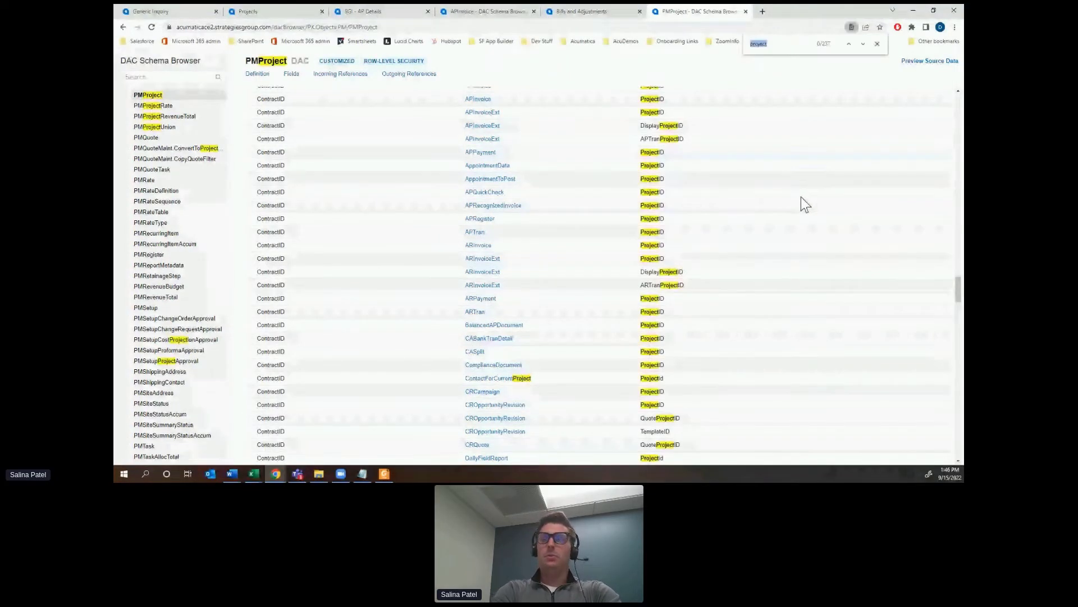
pyautogui.write('employee')
pyautogui.scroll(3, 719, 214)
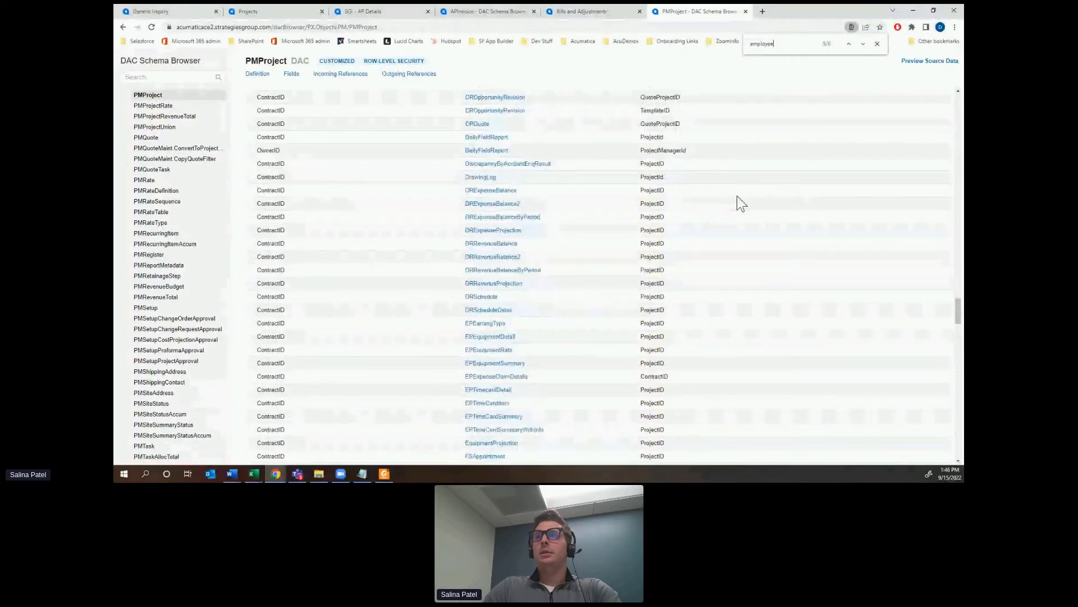
pyautogui.click(867, 46)
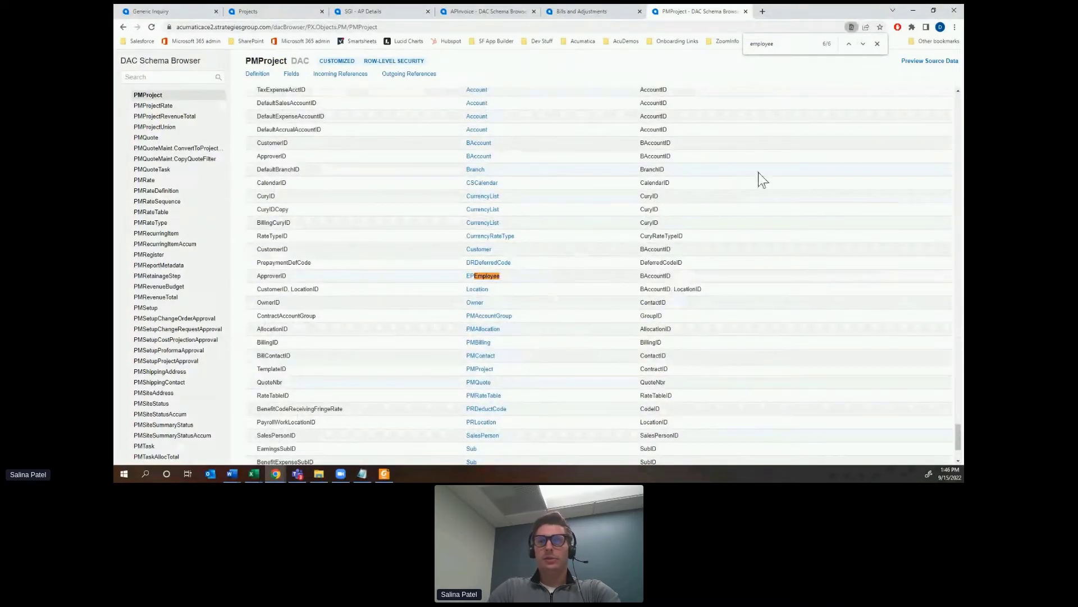
pyautogui.click(864, 45)
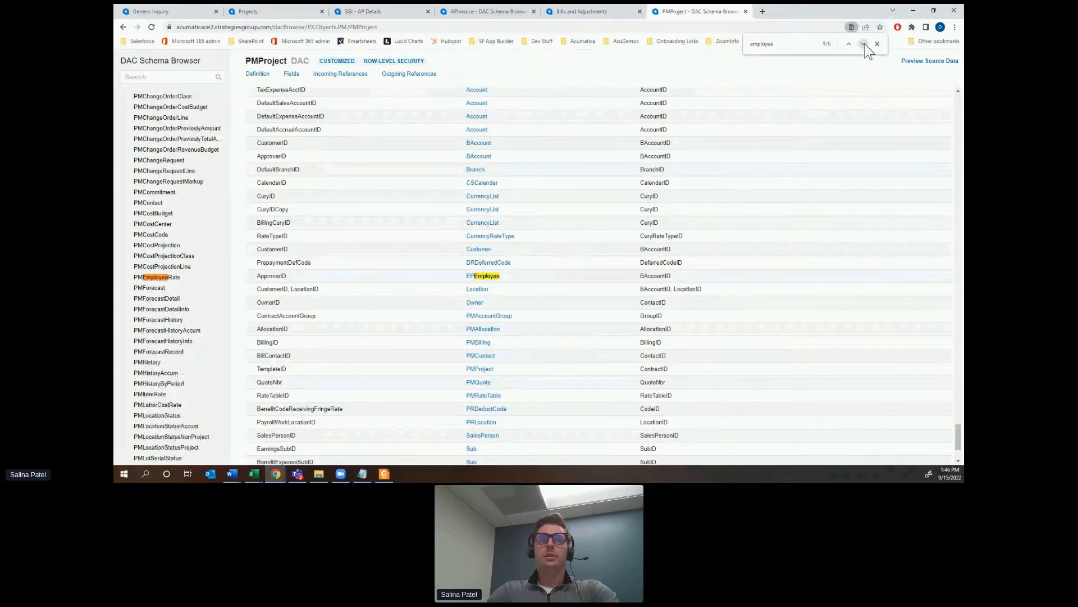
pyautogui.click(865, 45)
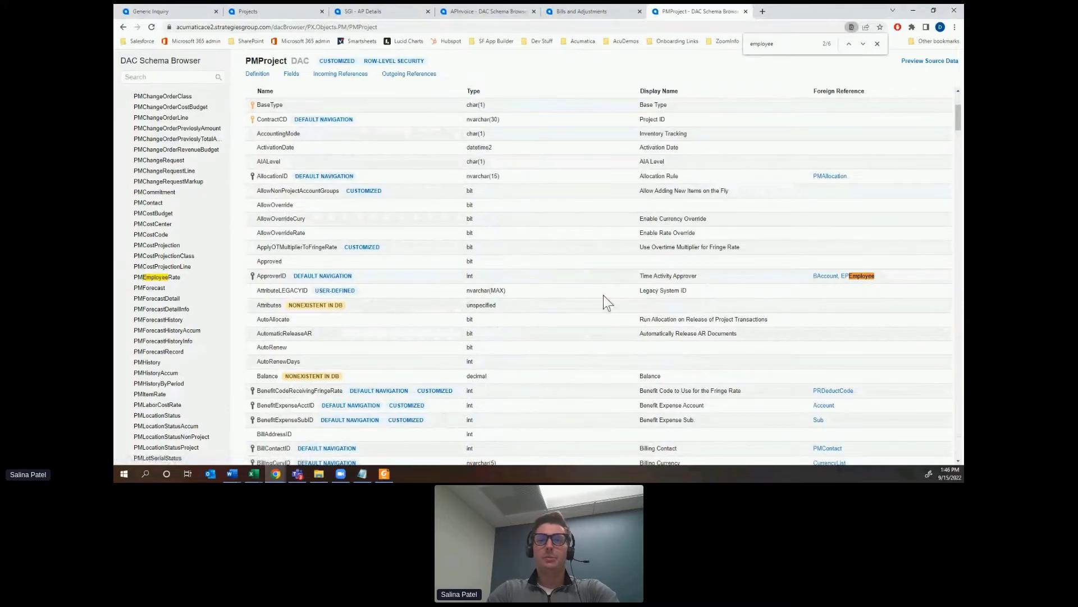
pyautogui.scroll(-4, 604, 295)
pyautogui.click(864, 43)
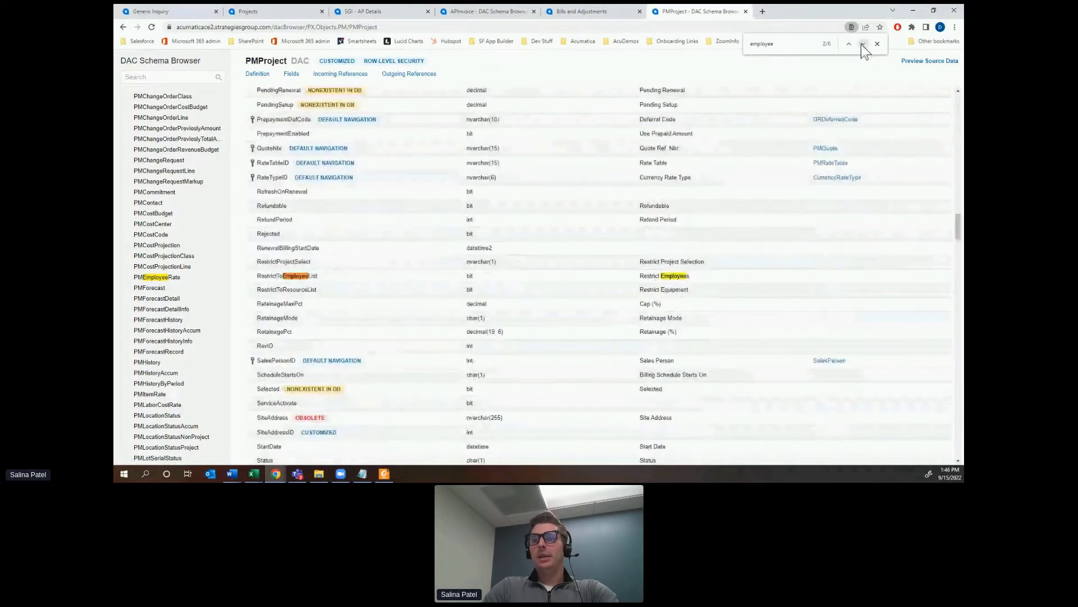
pyautogui.click(864, 44)
pyautogui.click(863, 44)
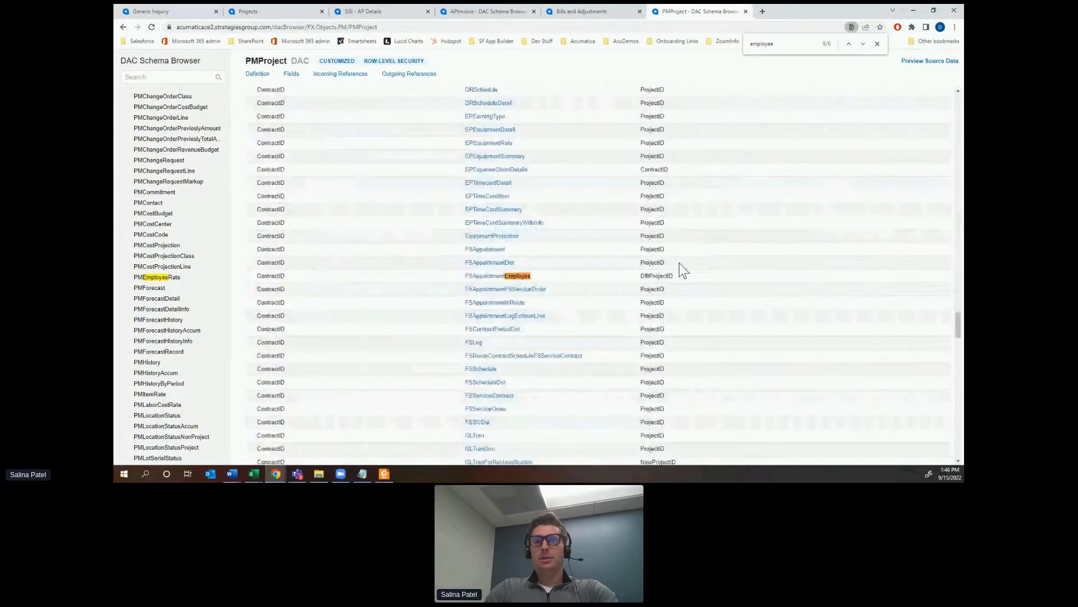
pyautogui.scroll(4, 620, 224)
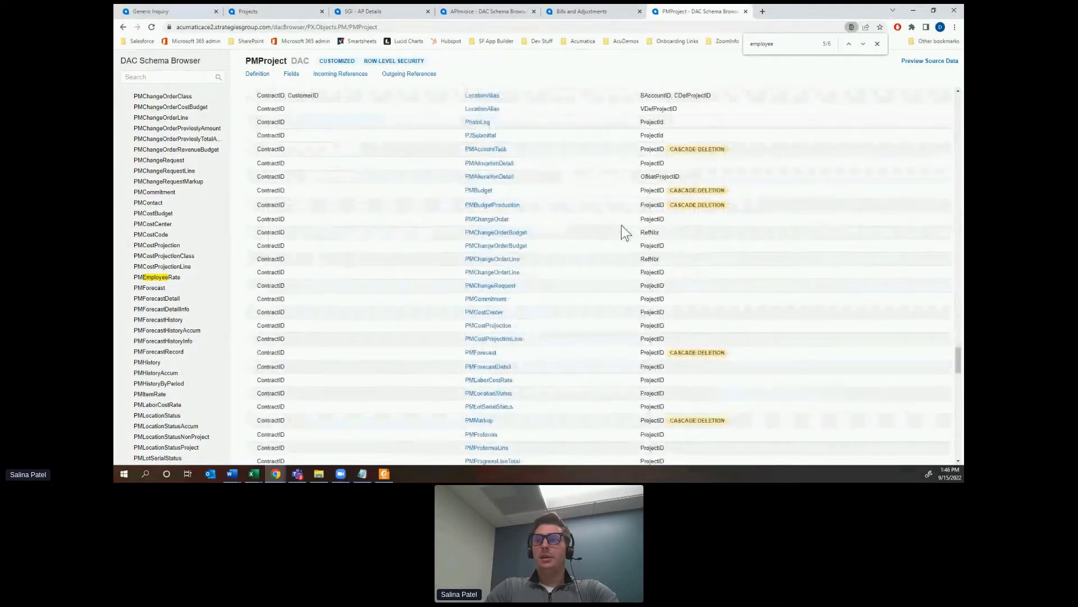
pyautogui.scroll(10, 622, 225)
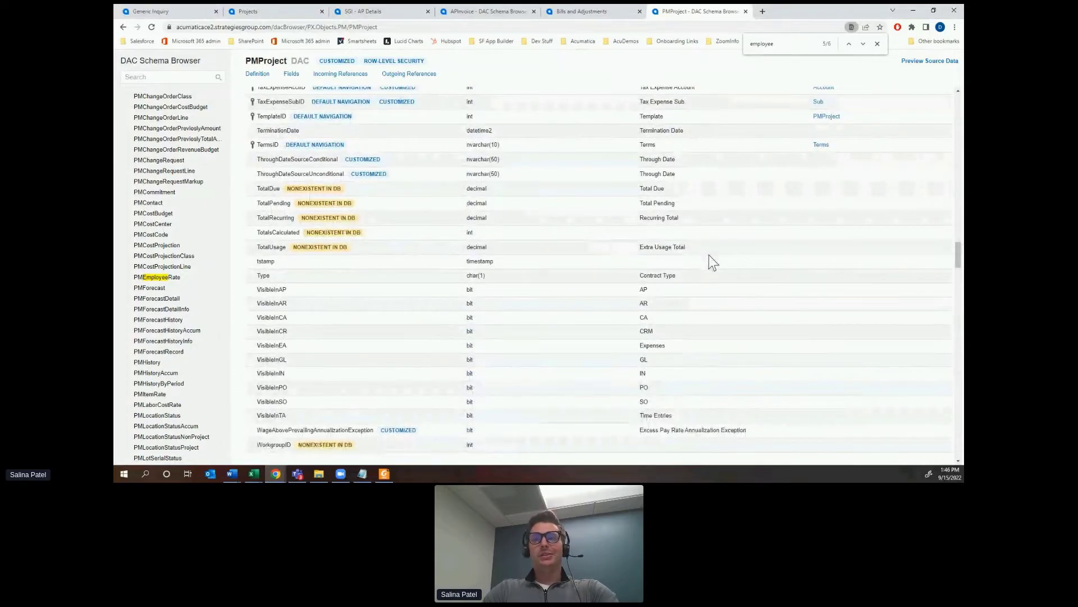
# Link PMProject's ownerID to EPEmployee's bAccountID with the Equals condition in the inquiry's PMProject–EPEmployee relation and save the inquiry.
pyautogui.click(159, 11)
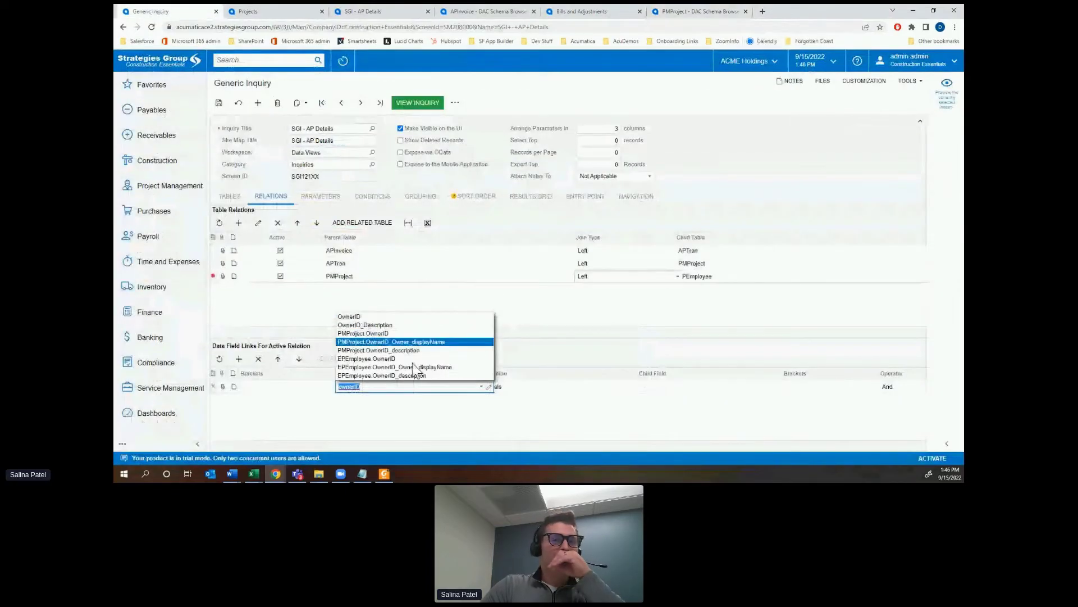
pyautogui.click(391, 316)
pyautogui.click(676, 385)
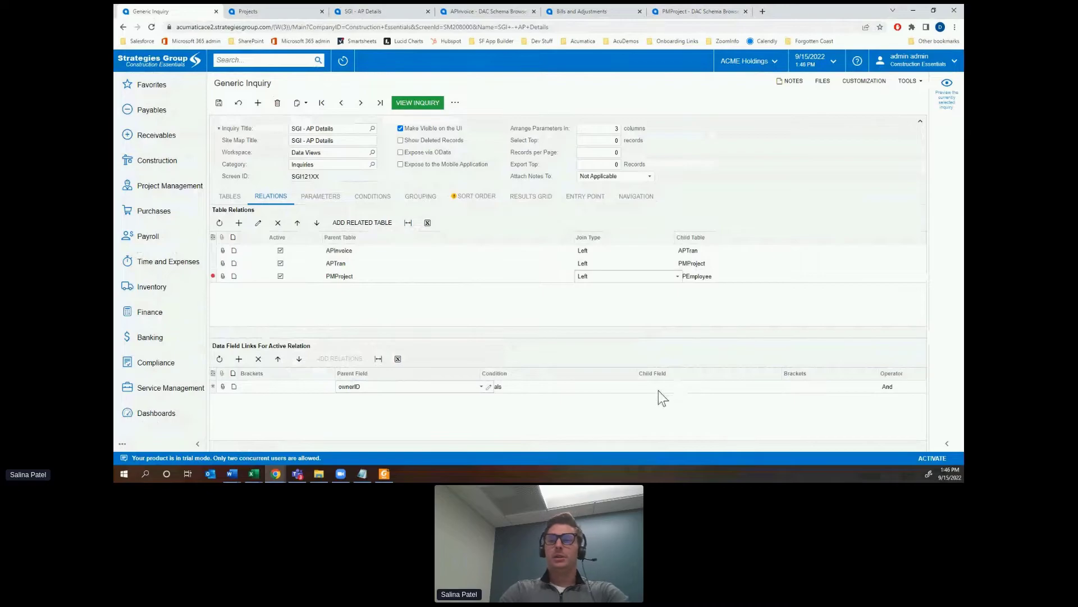
pyautogui.click(659, 388)
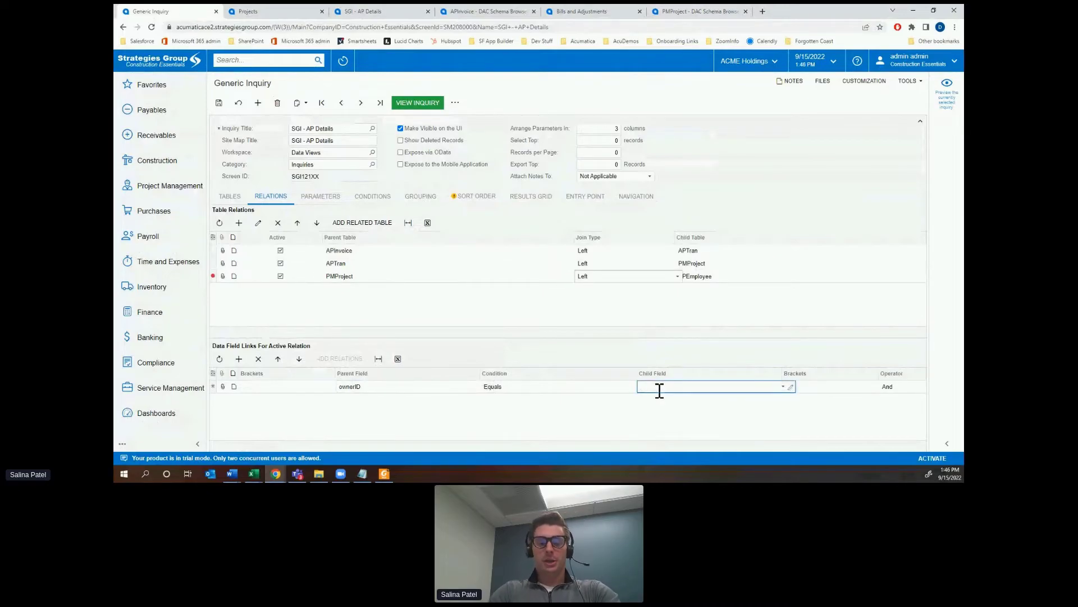
pyautogui.write('baccoun')
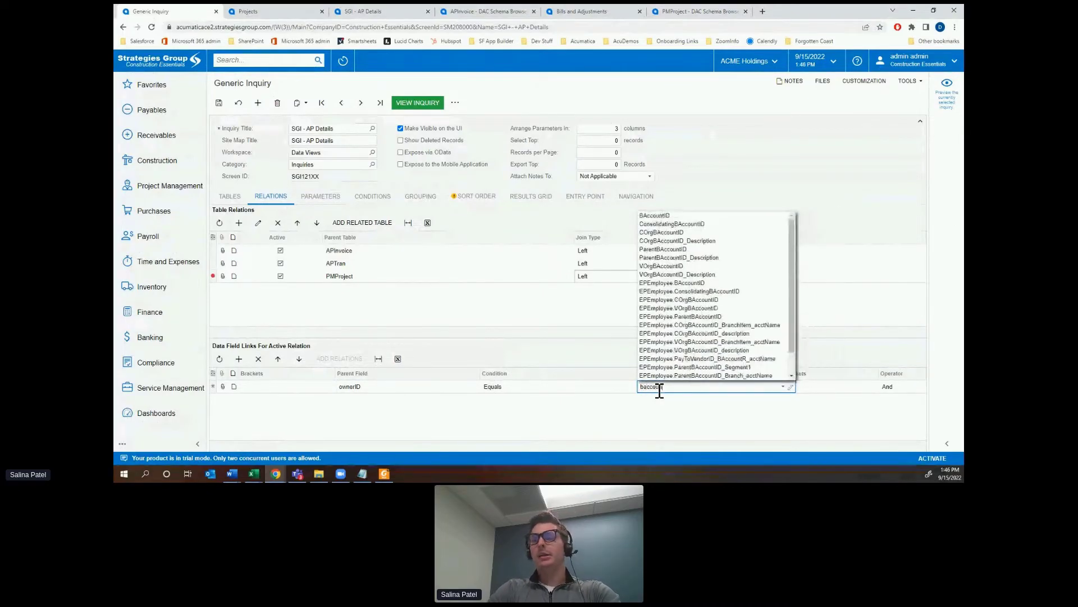
pyautogui.write('un')
pyautogui.click(659, 217)
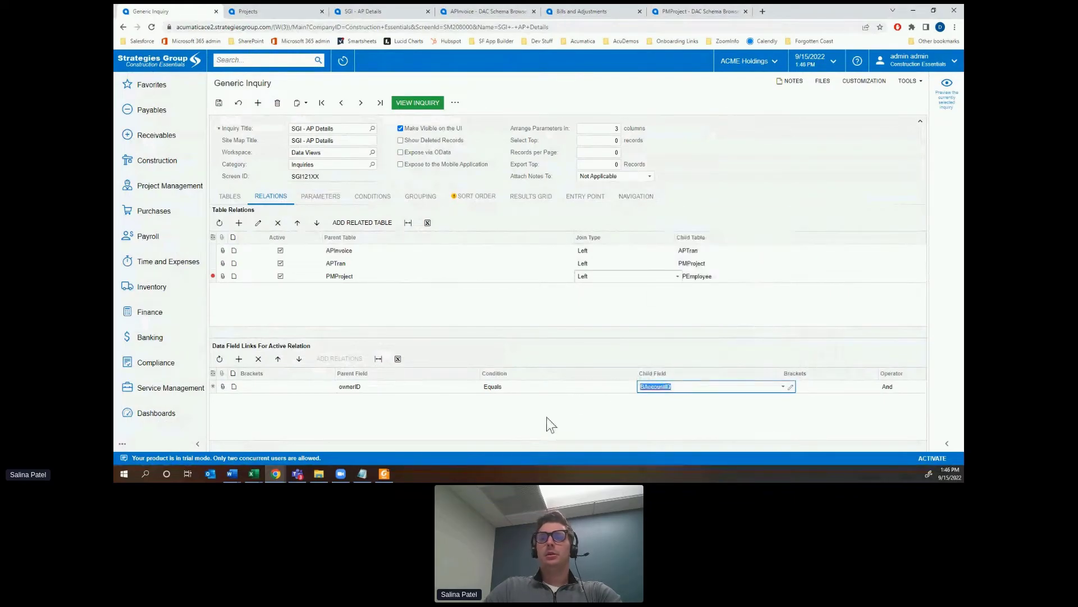
pyautogui.click(574, 387)
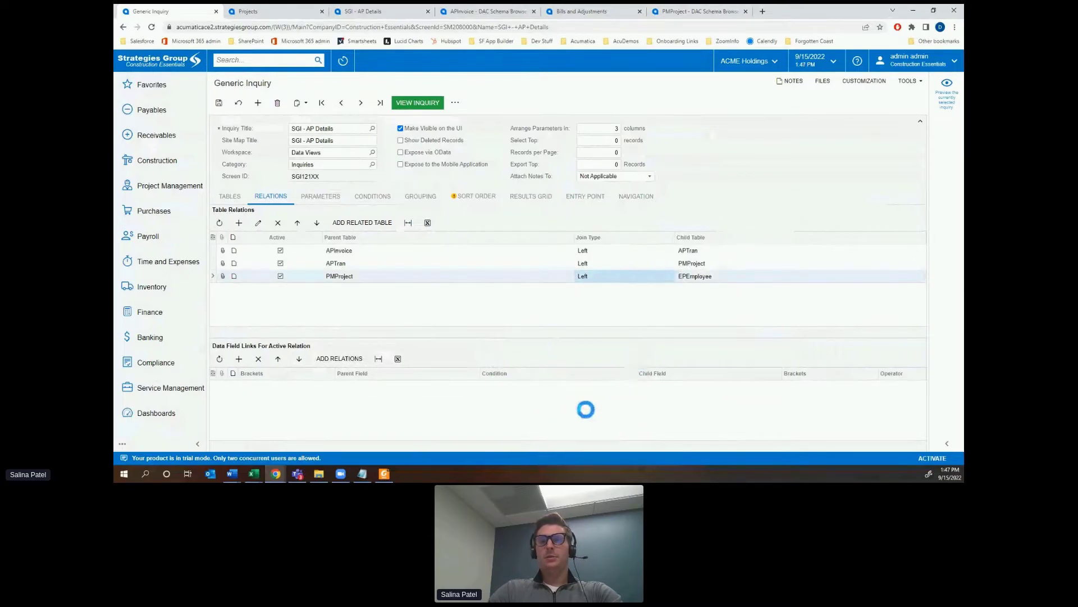
pyautogui.click(222, 107)
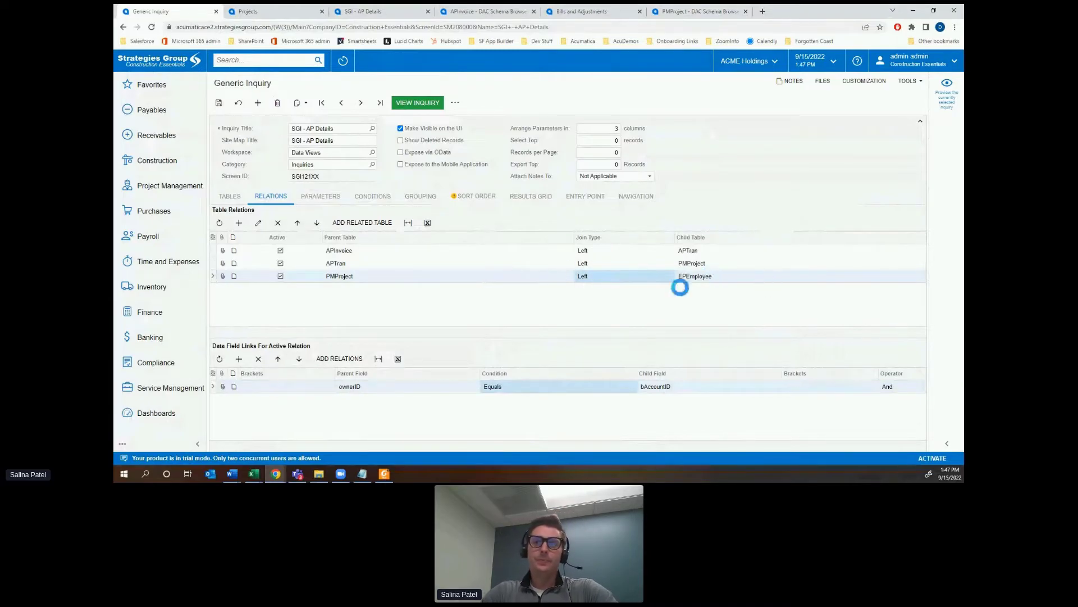
# Add an active condition to the inquiry on the EPEmployee.UserID data field using Equals.
pyautogui.click(377, 201)
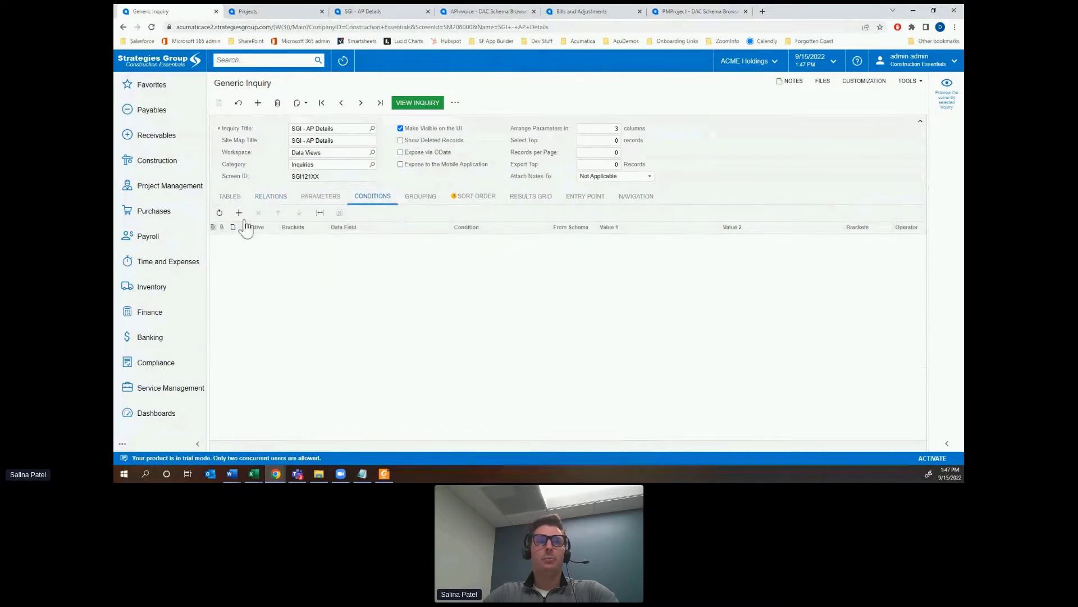
pyautogui.click(238, 212)
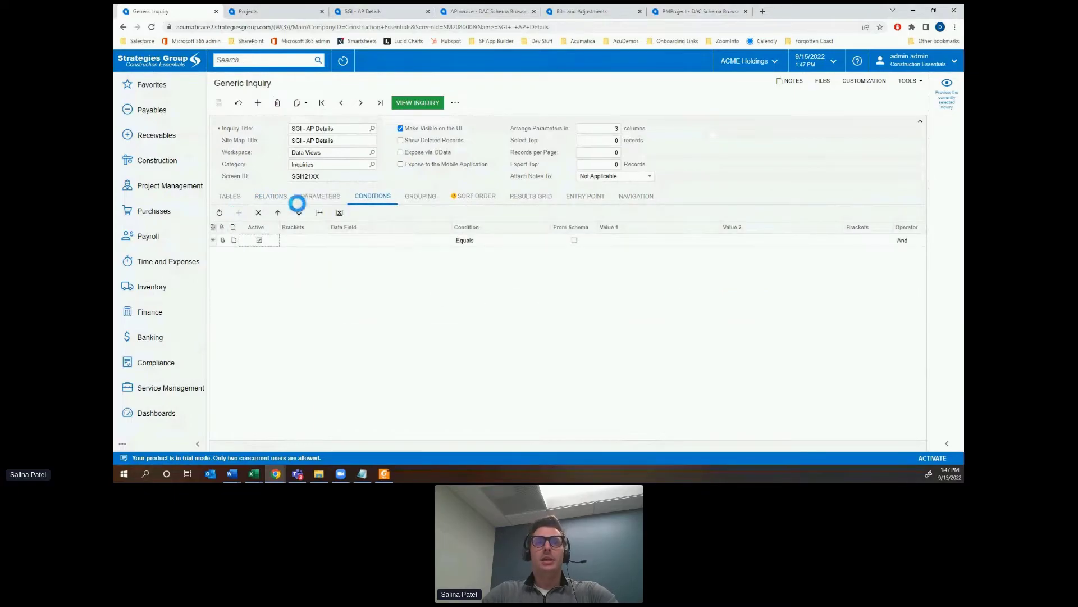
pyautogui.click(433, 237)
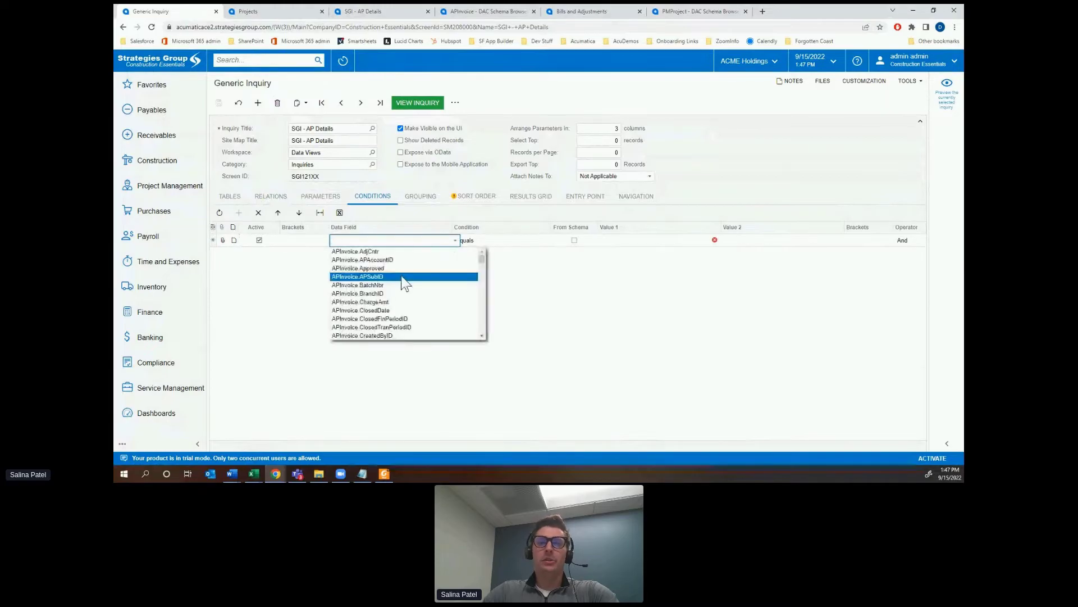
pyautogui.write('use')
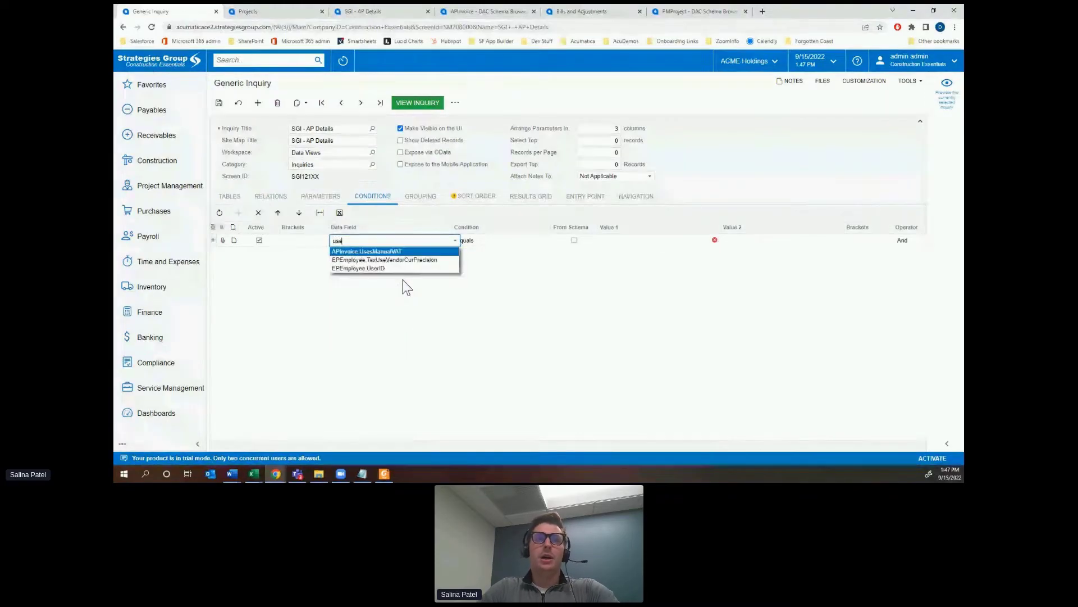
pyautogui.write('r')
pyautogui.click(501, 239)
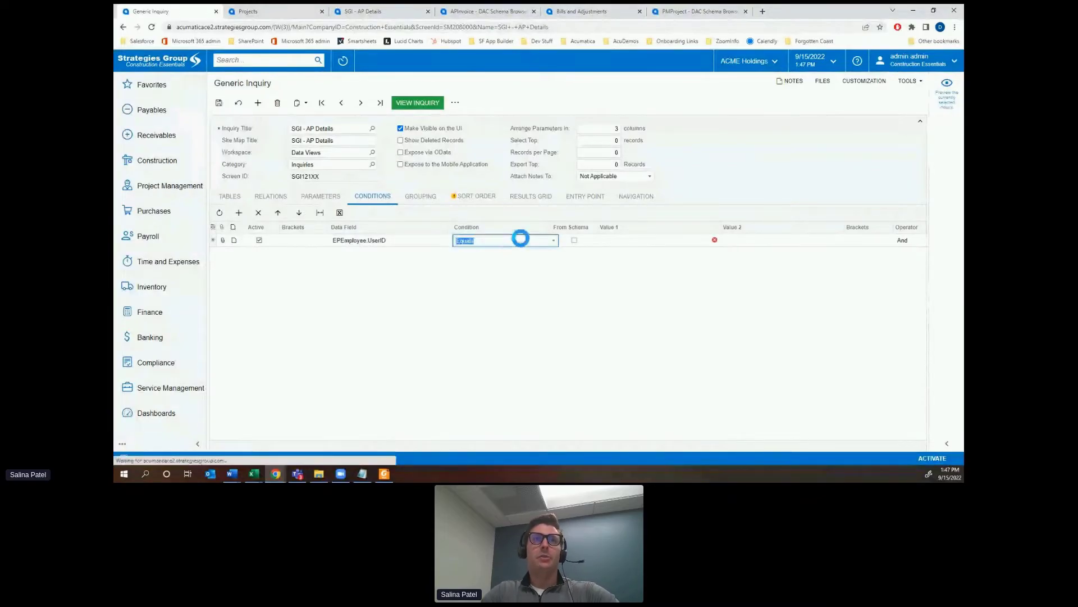
# Examine the SGI - AP Details results under All Records and My Project Bills.
pyautogui.click(398, 13)
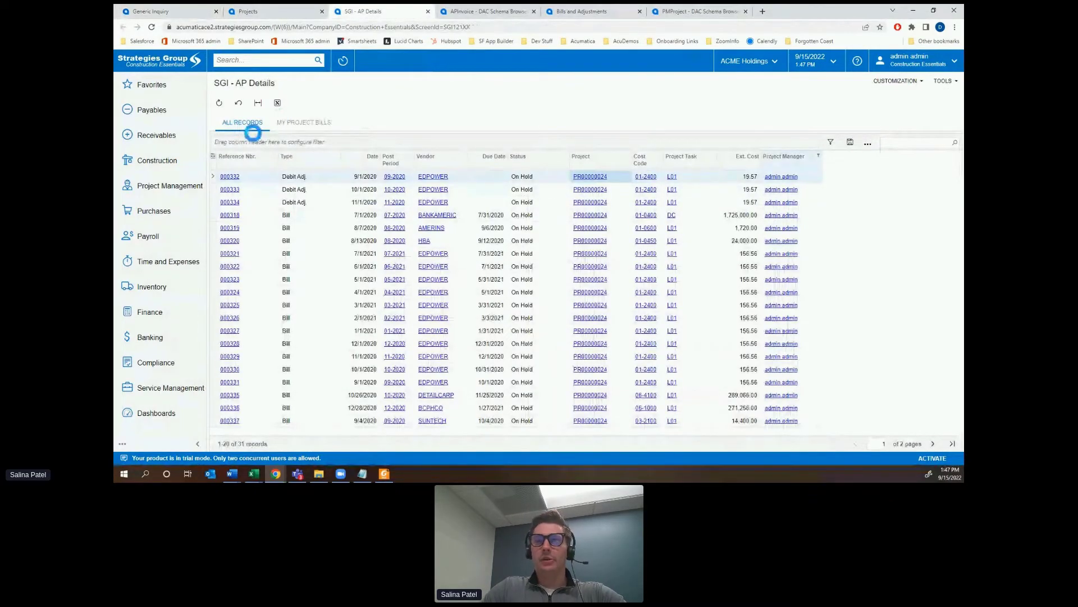
pyautogui.click(253, 133)
pyautogui.click(314, 123)
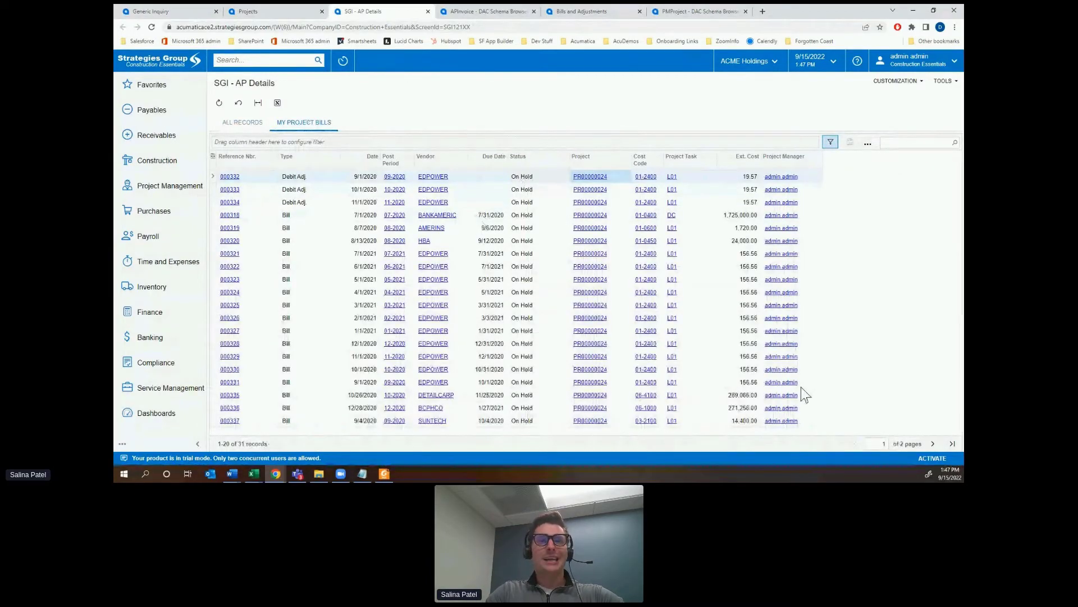
pyautogui.click(163, 11)
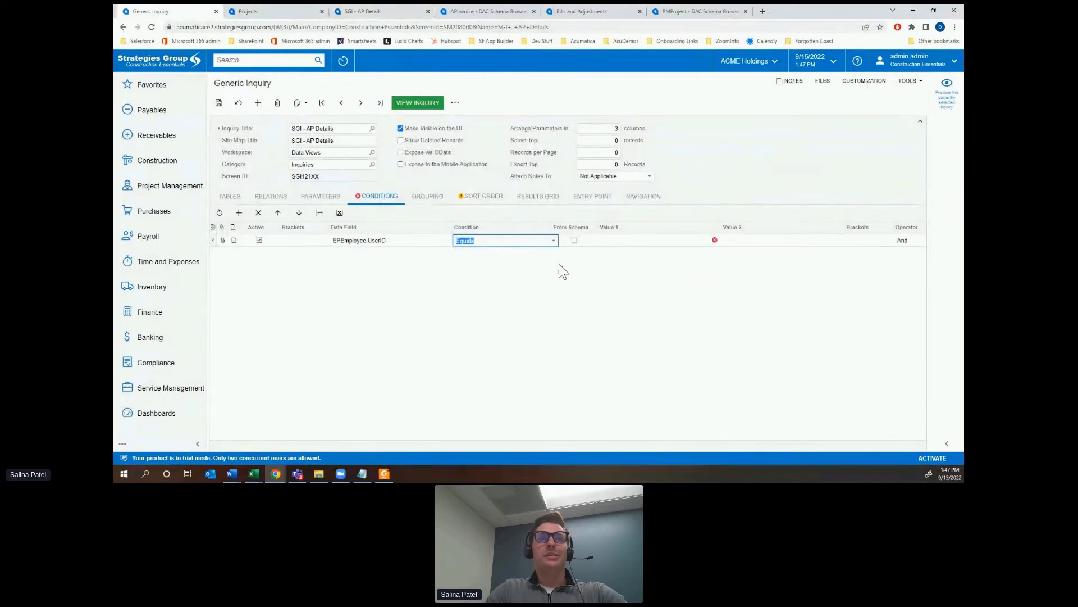
pyautogui.click(640, 241)
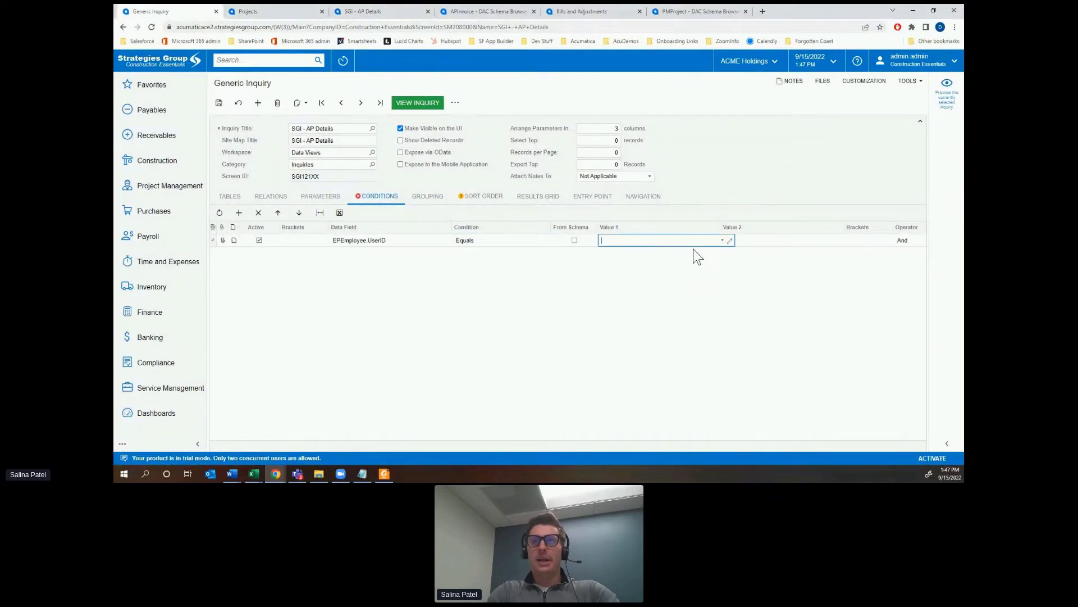
pyautogui.click(574, 240)
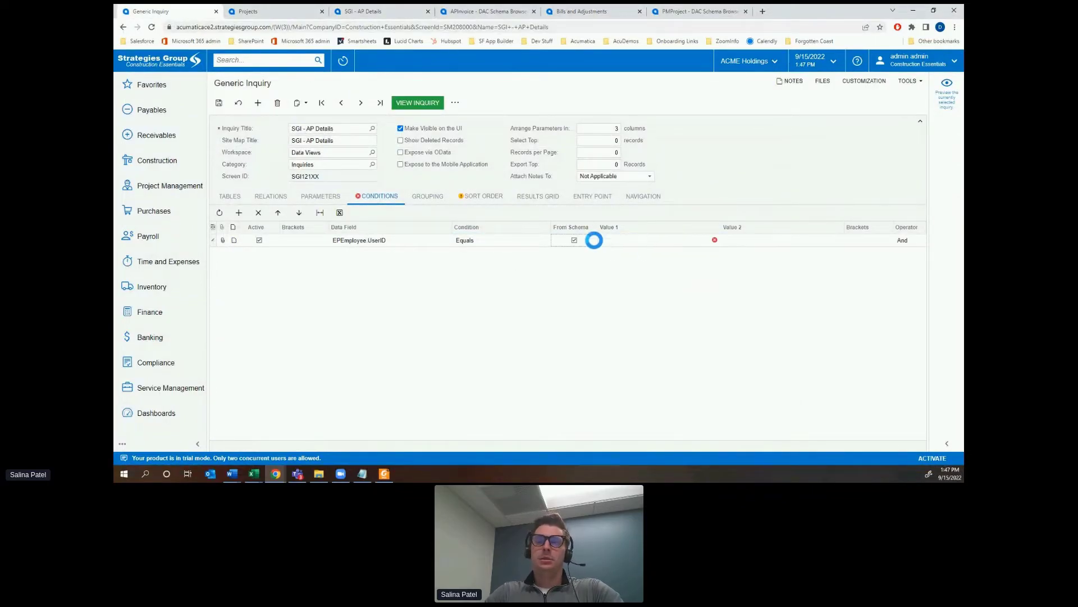
pyautogui.click(645, 241)
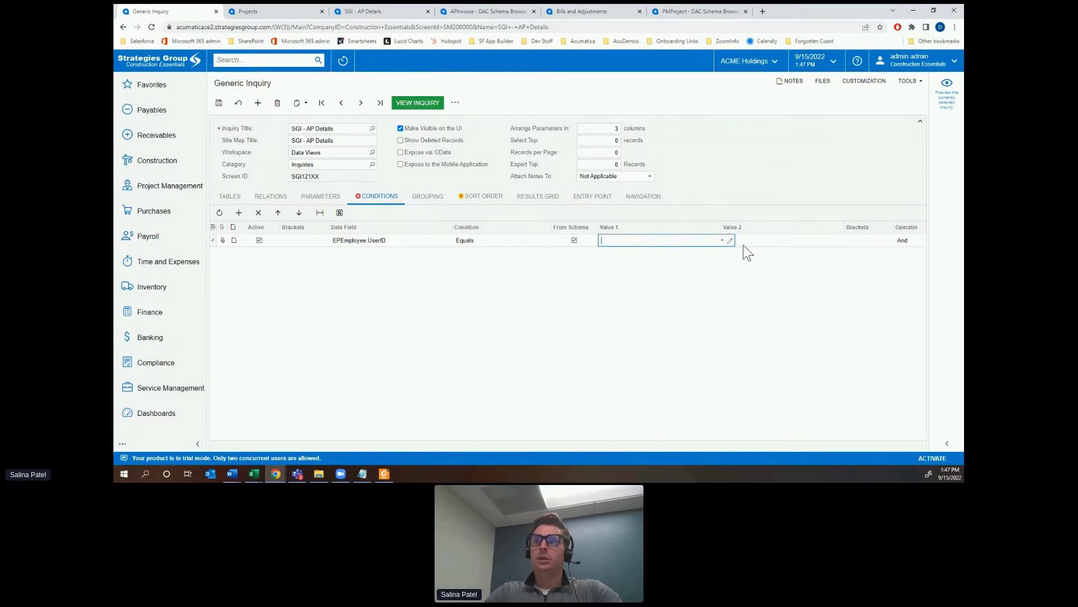
pyautogui.write('@ME')
pyautogui.press('Return')
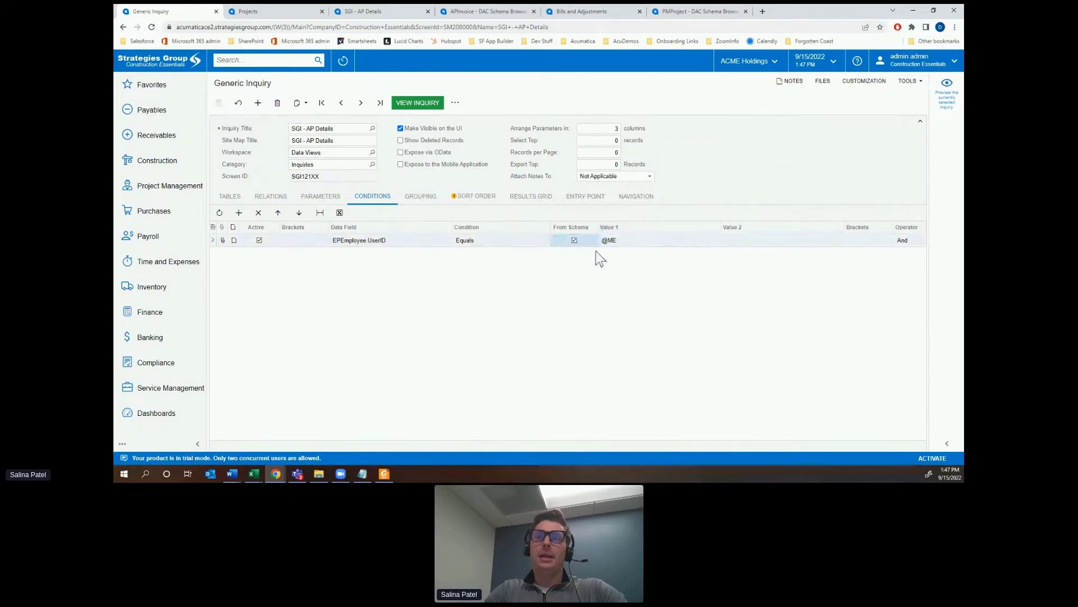
# Reload SGI - AP Details and check the records under My Project Bills and All Records.
pyautogui.click(313, 26)
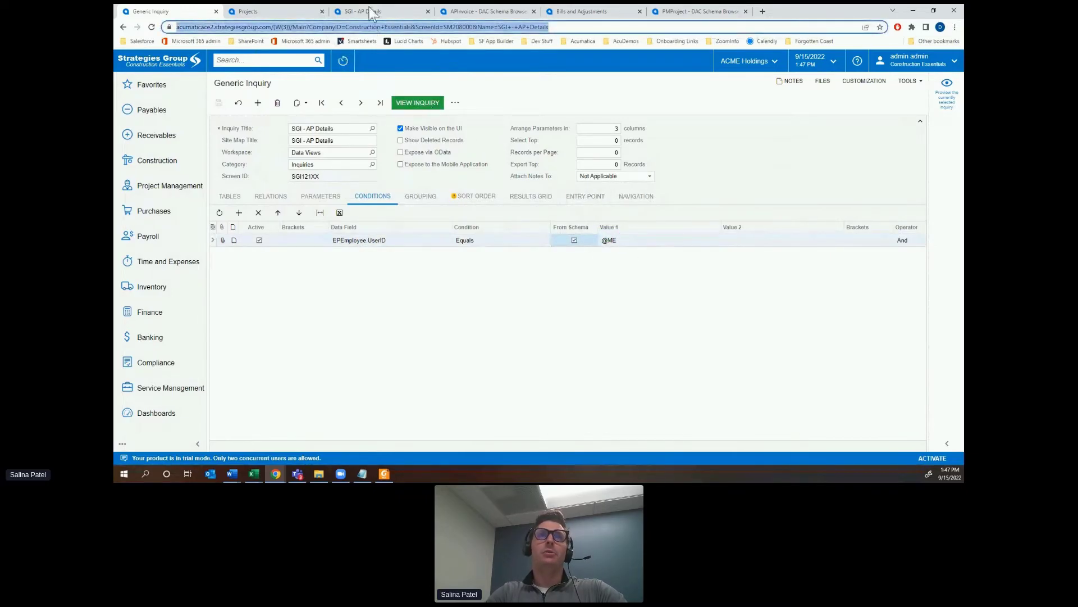
pyautogui.click(374, 12)
pyautogui.click(152, 26)
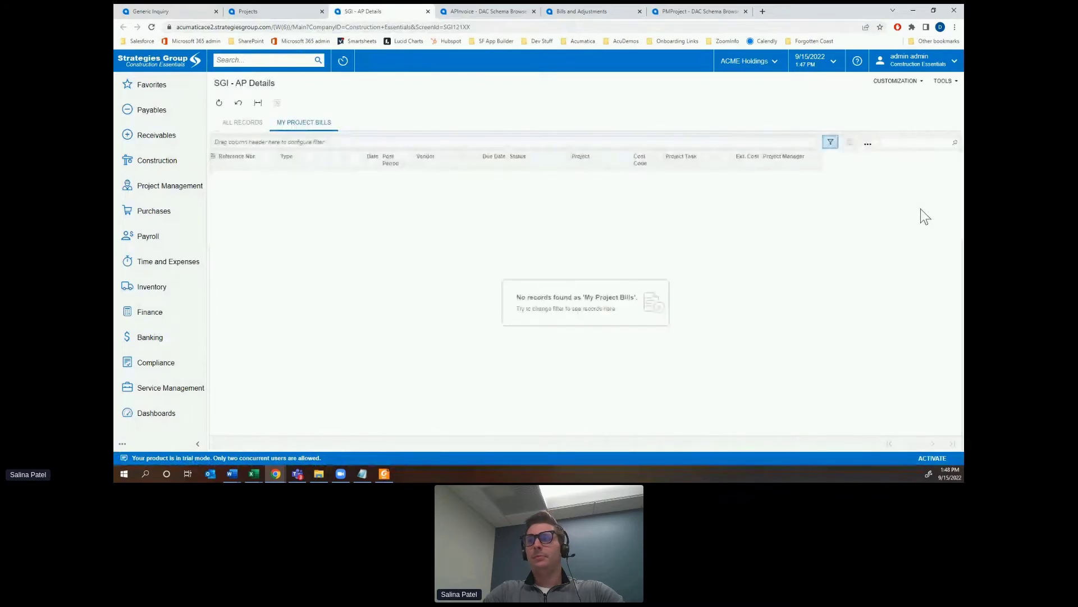
pyautogui.click(241, 122)
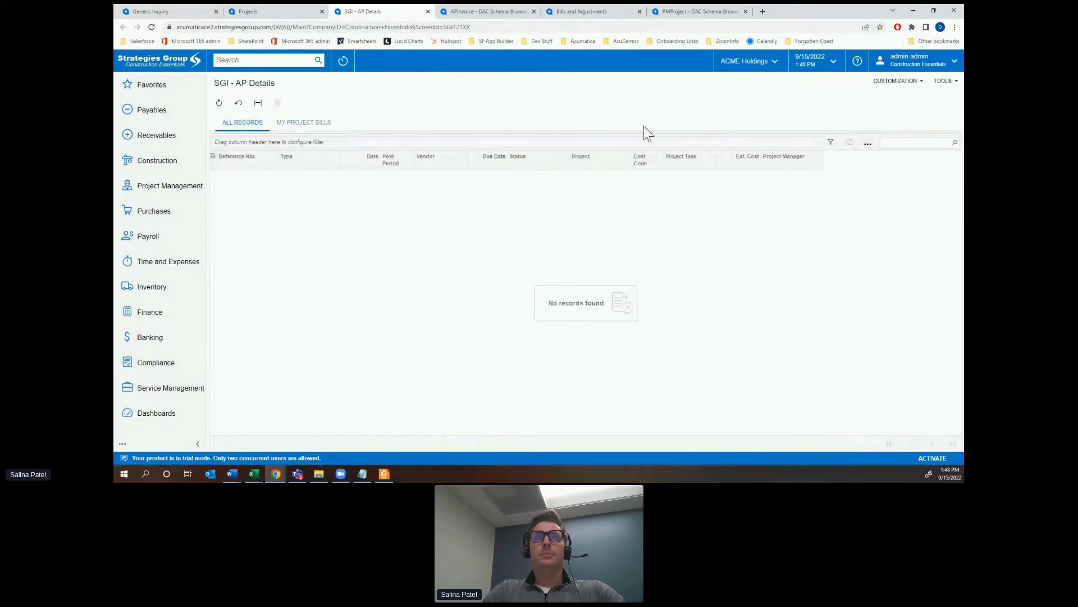
pyautogui.click(283, 12)
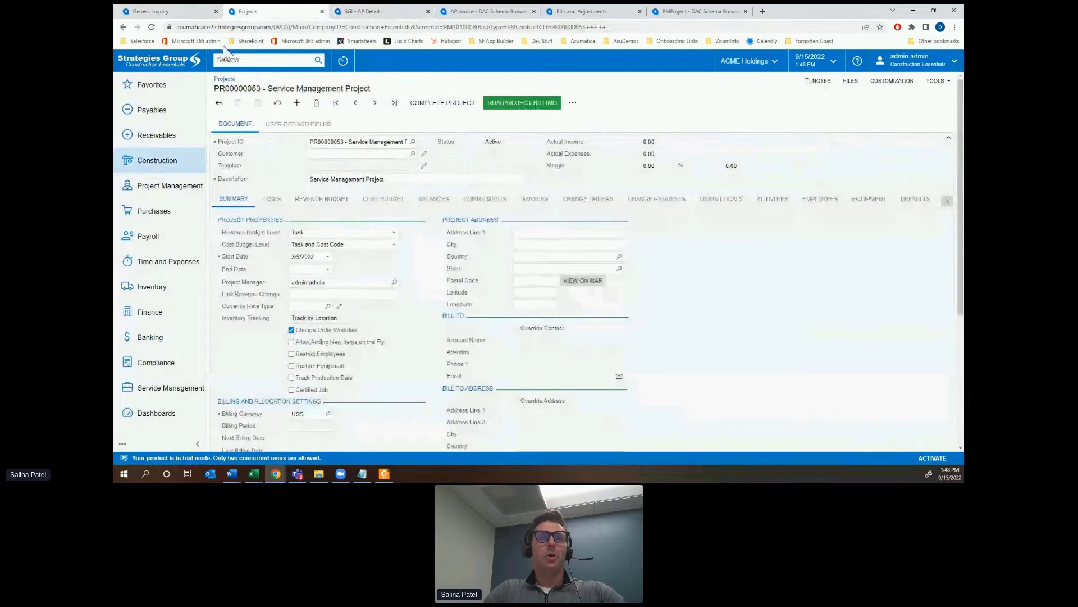
pyautogui.click(191, 11)
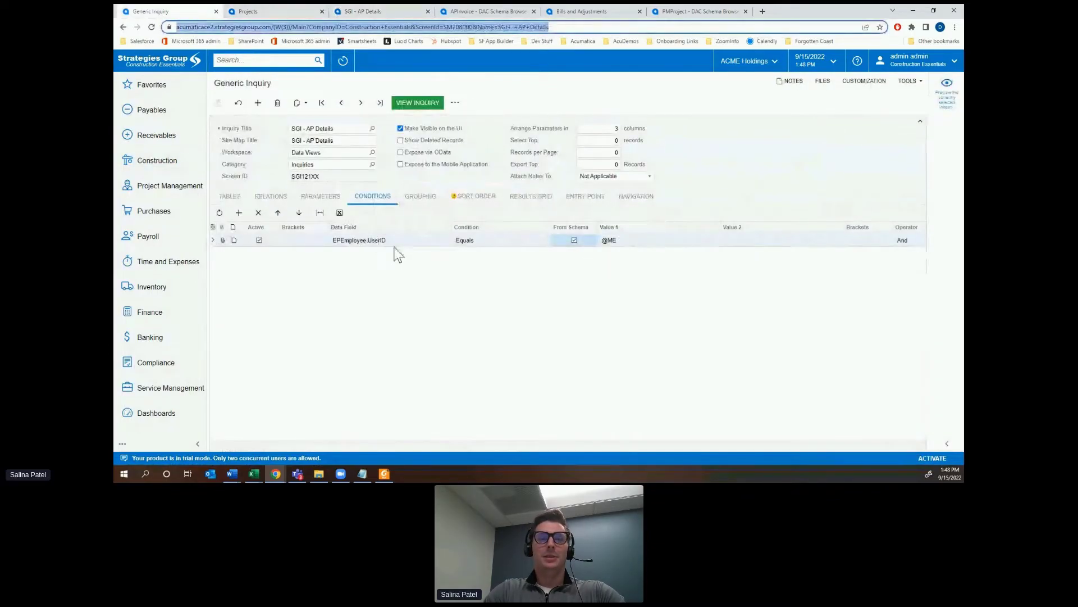
pyautogui.click(574, 240)
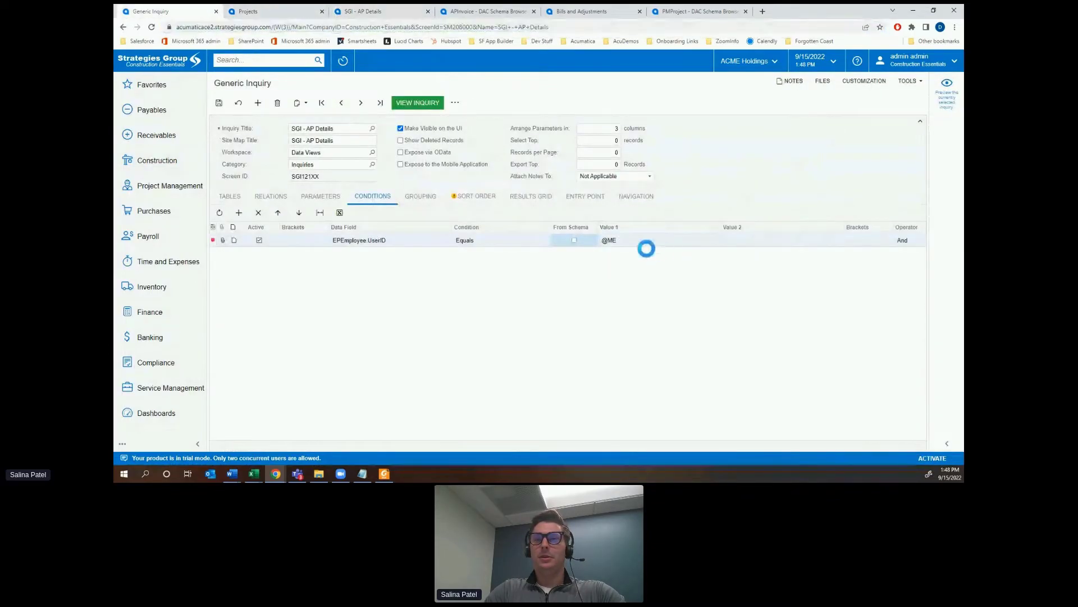
pyautogui.click(648, 241)
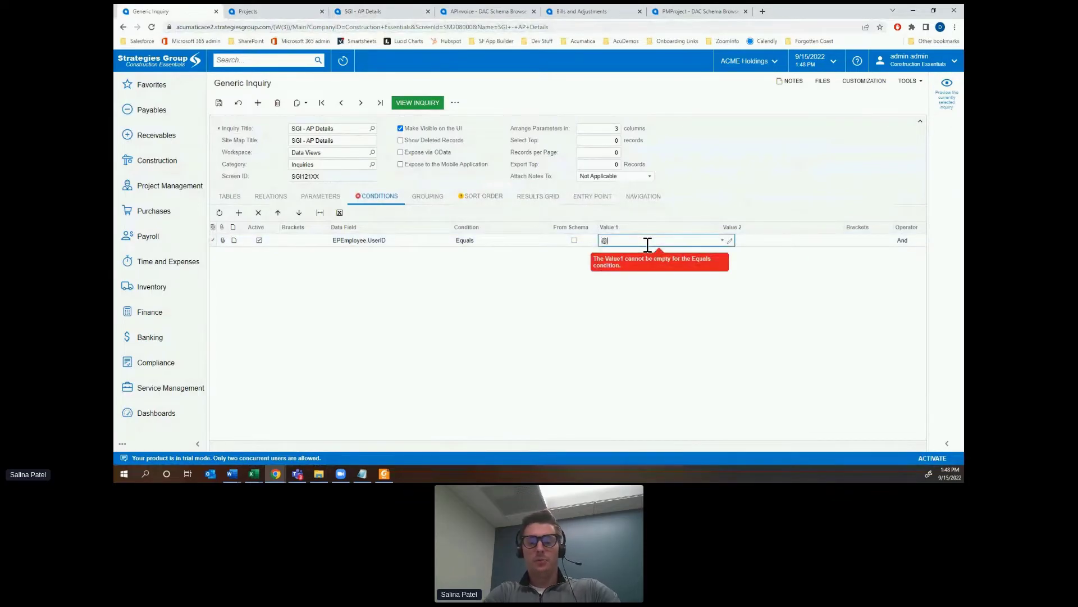
pyautogui.click(219, 103)
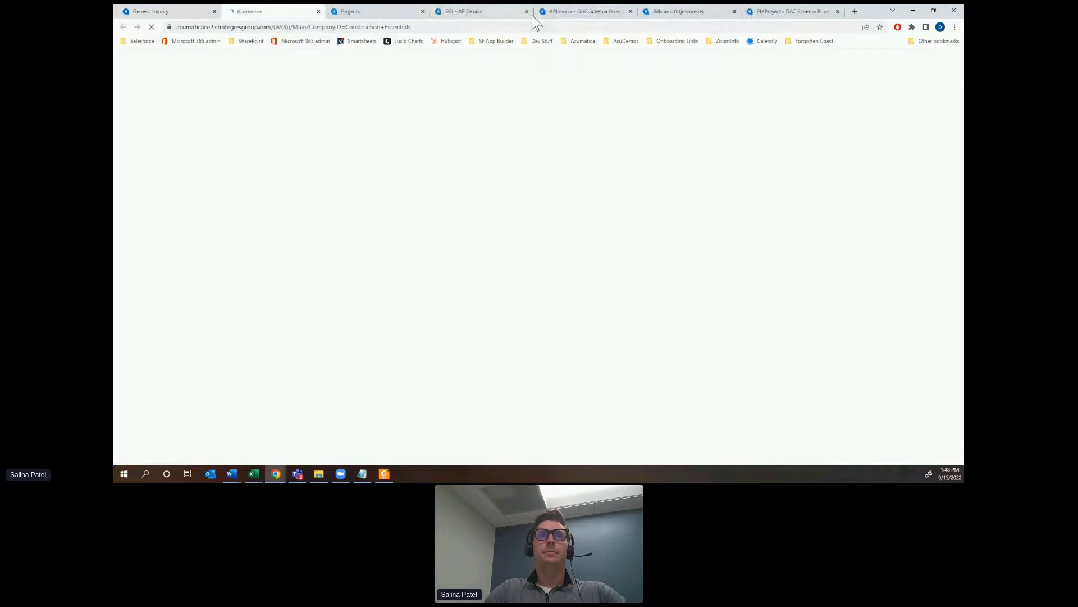
pyautogui.click(526, 12)
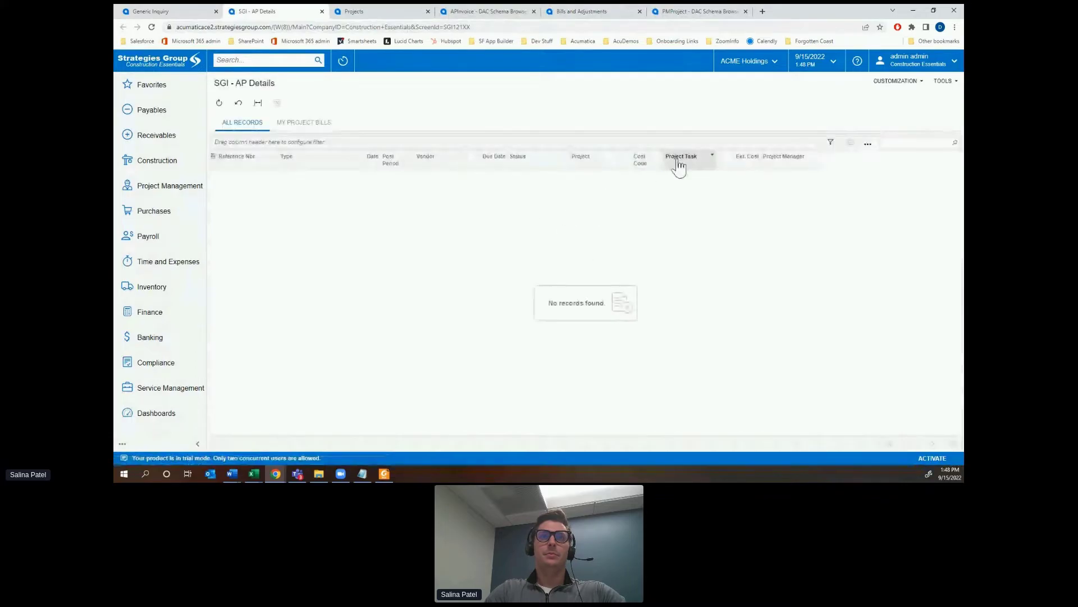
# Review the PMProject–EPEmployee relation and its parent and child link fields in the generic inquiry.
pyautogui.click(123, 11)
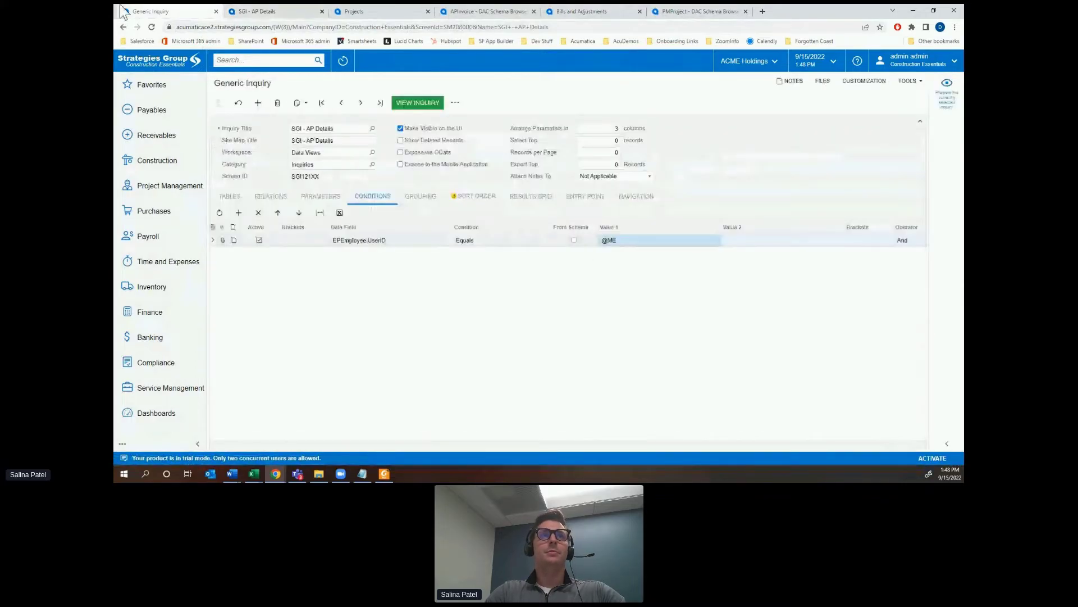
pyautogui.click(269, 197)
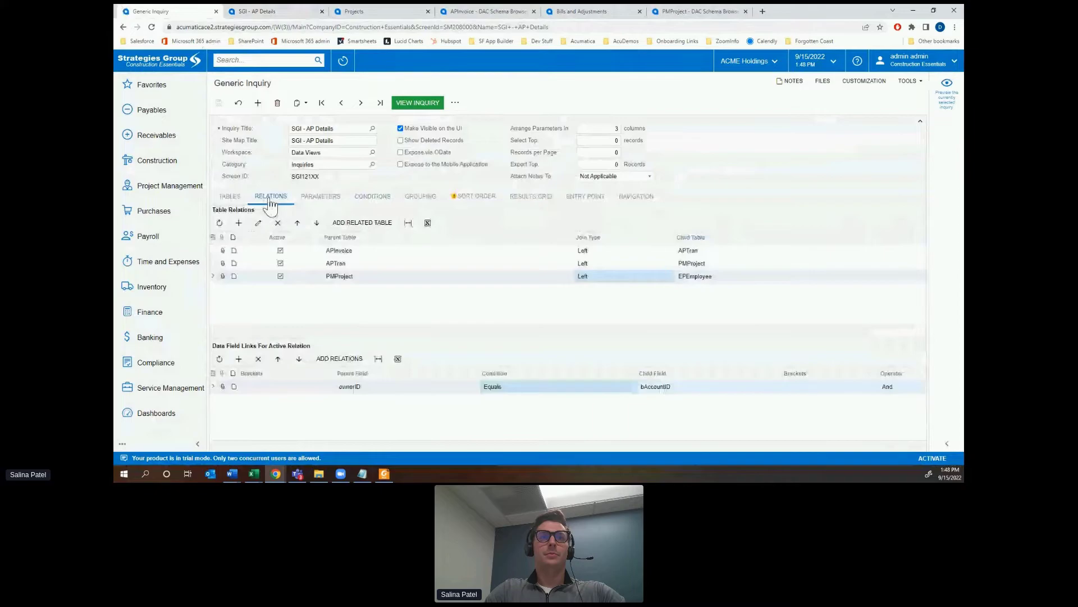
pyautogui.click(690, 388)
pyautogui.click(404, 387)
pyautogui.click(726, 279)
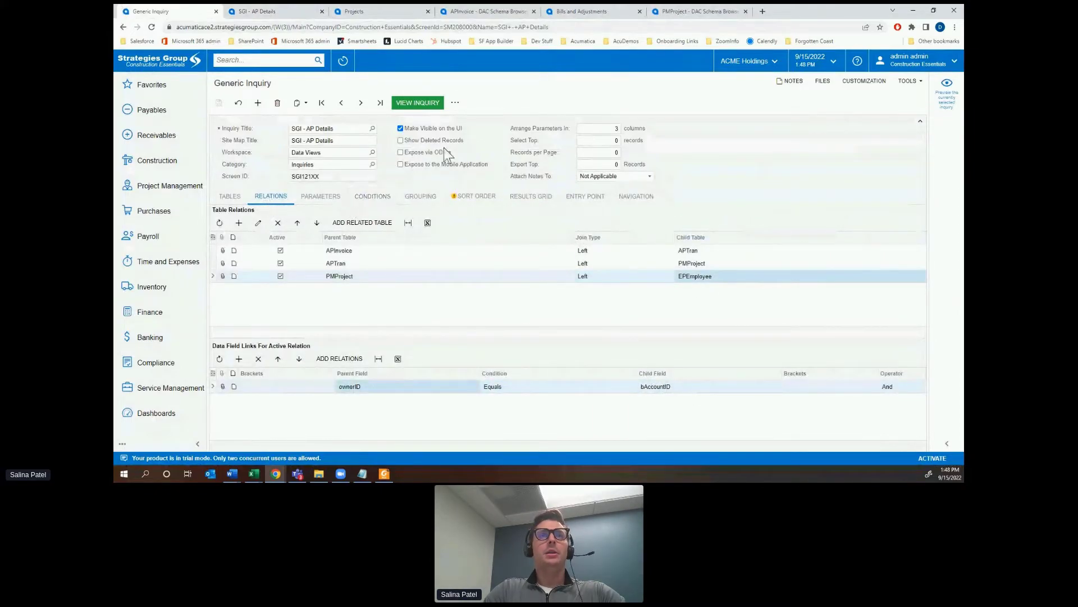
# Deactivate the EPEmployee.UserID condition and view the inquiry's results.
pyautogui.click(372, 198)
pyautogui.click(259, 240)
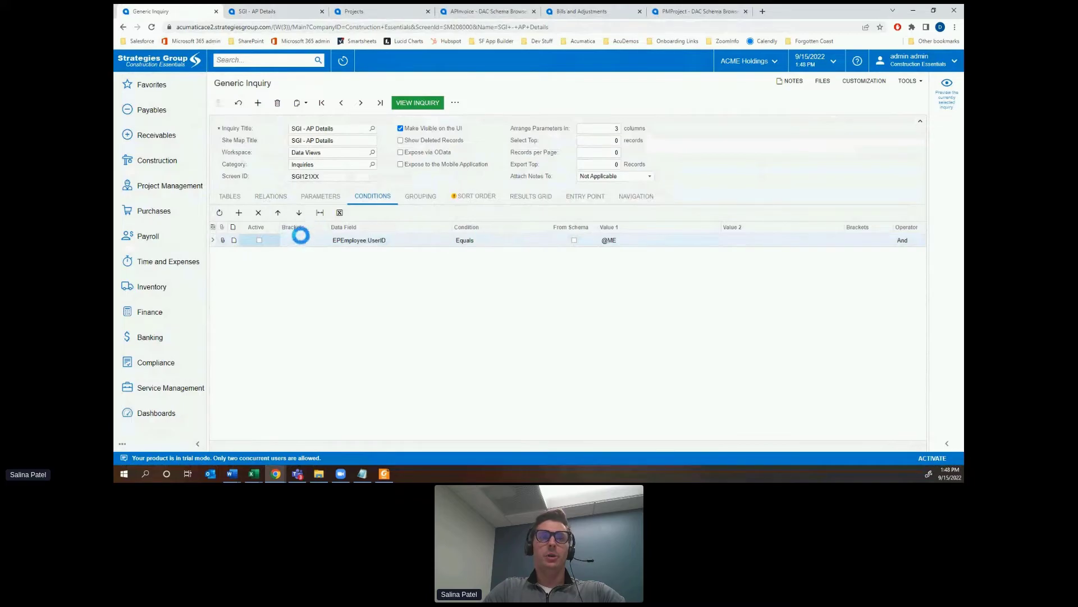
pyautogui.click(399, 105)
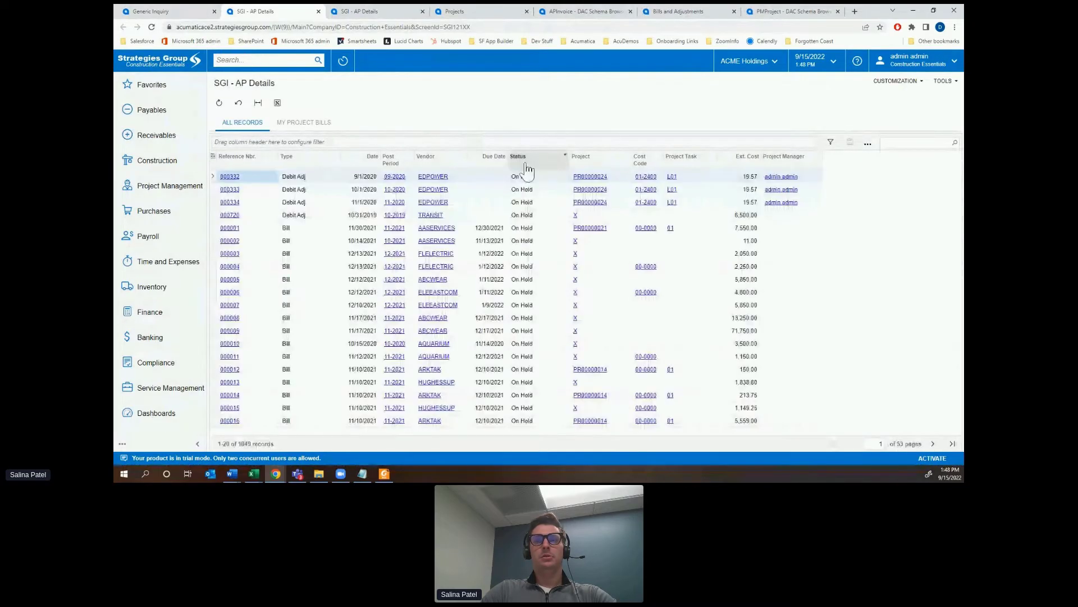
# Return to the SGI - AP Details generic inquiry and add the PX.SM.Users table with the alias CurrentUser.
pyautogui.click(151, 11)
pyautogui.click(264, 198)
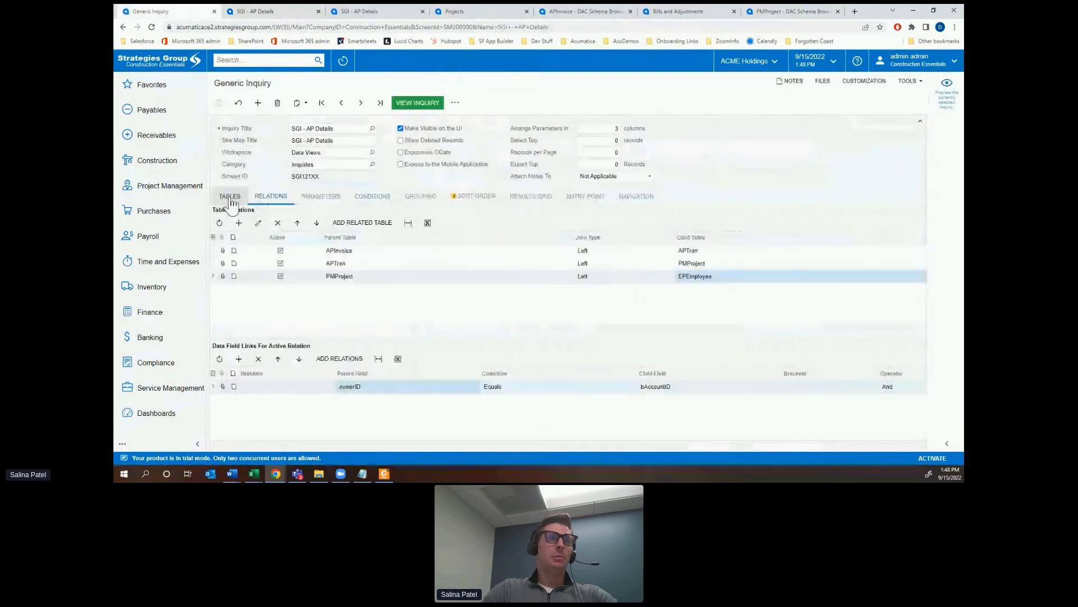
pyautogui.click(230, 199)
pyautogui.doubleClick(326, 295)
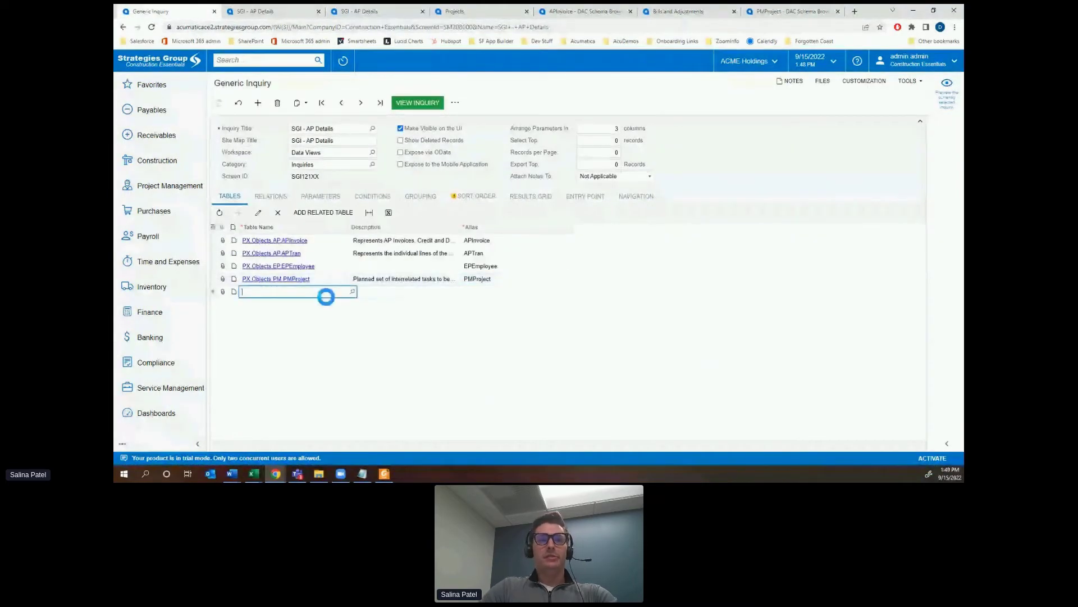
pyautogui.write('users')
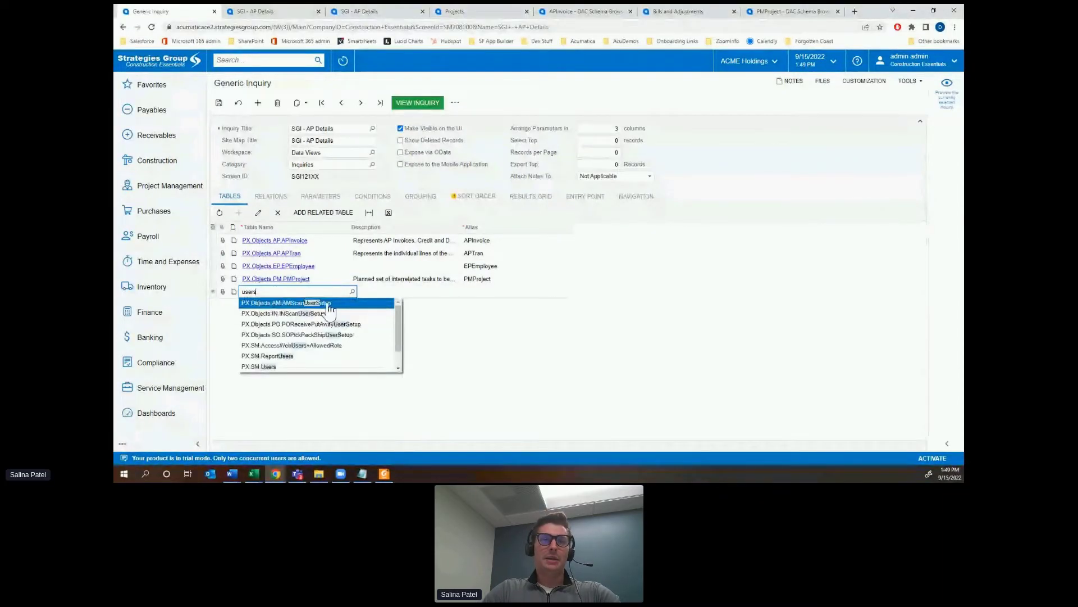
pyautogui.click(278, 367)
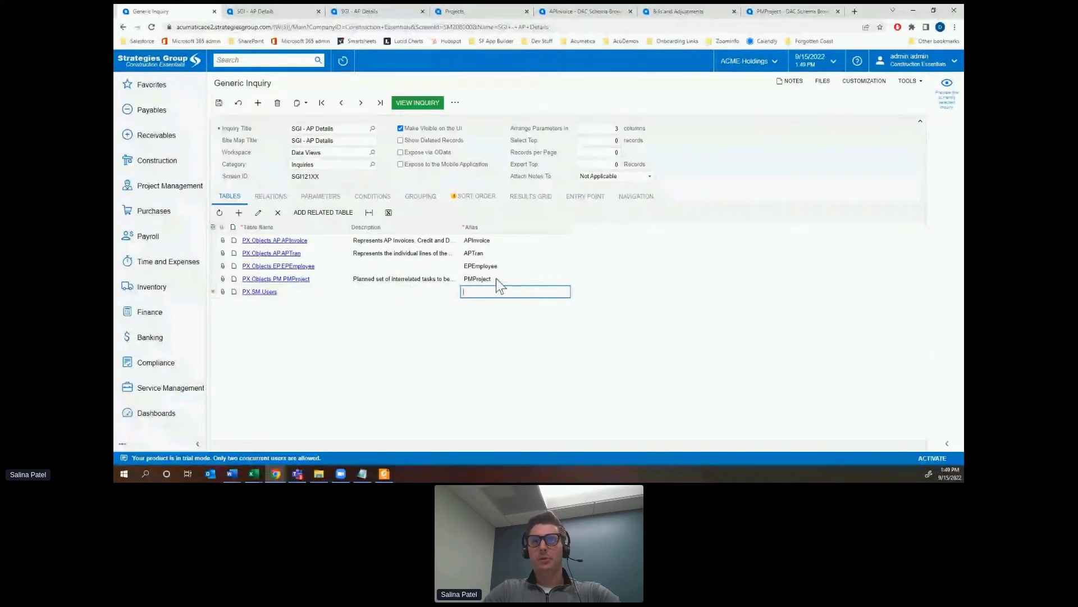
pyautogui.write('Curre')
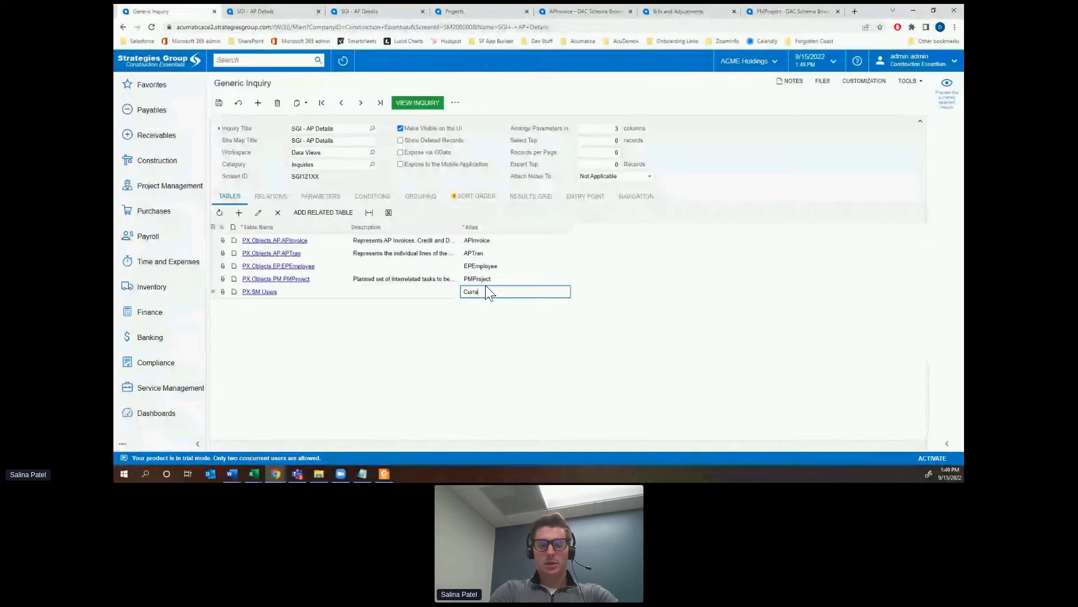
pyautogui.write('ntUser')
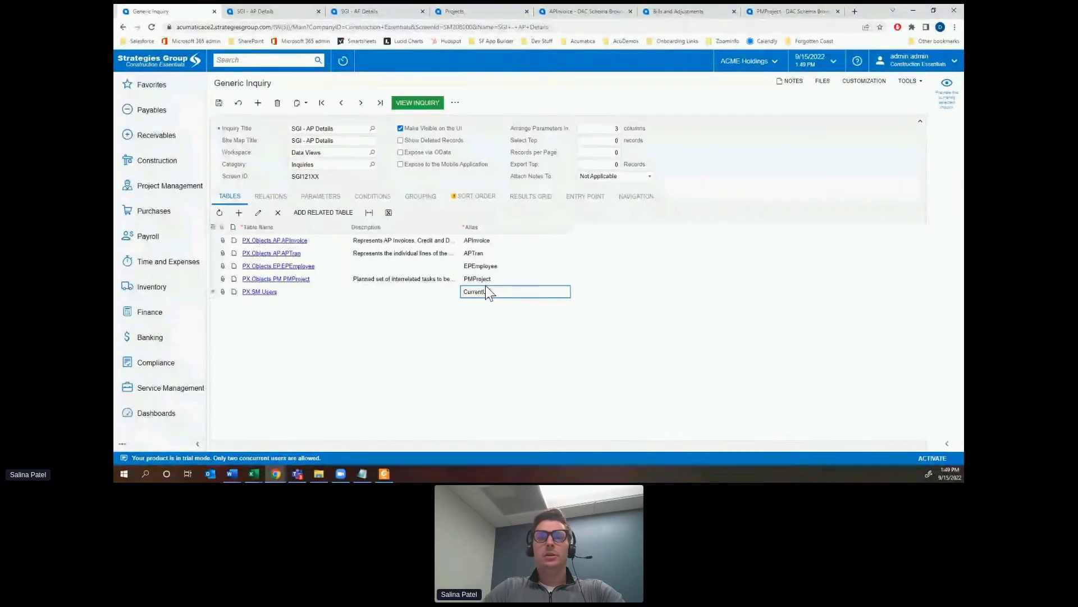
pyautogui.click(494, 279)
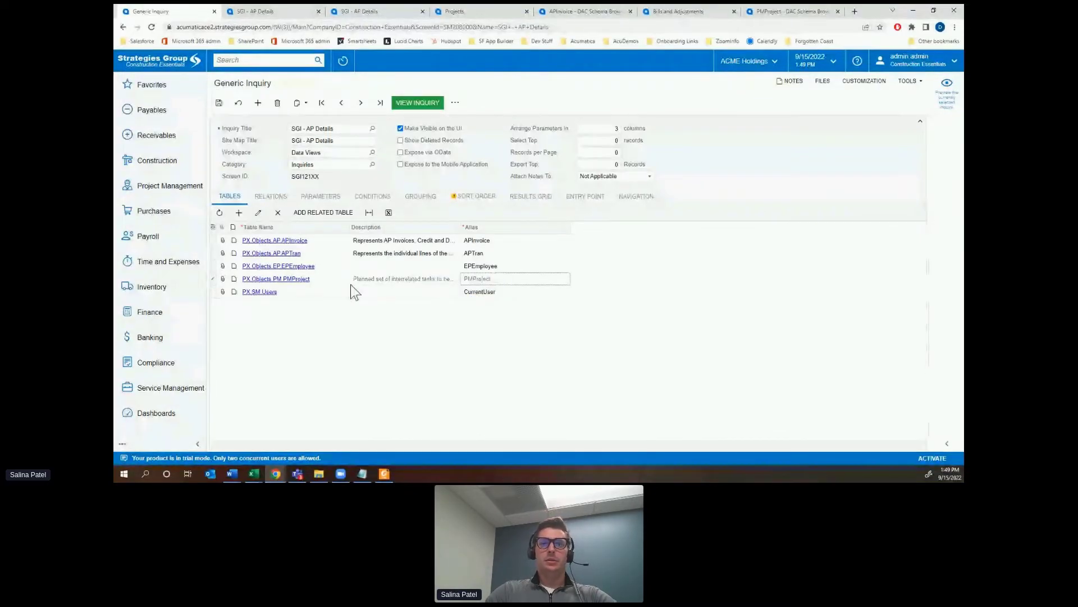
# Add a table relation with EPEmployee as parent, an Inner join, and CurrentUser as child.
pyautogui.click(271, 196)
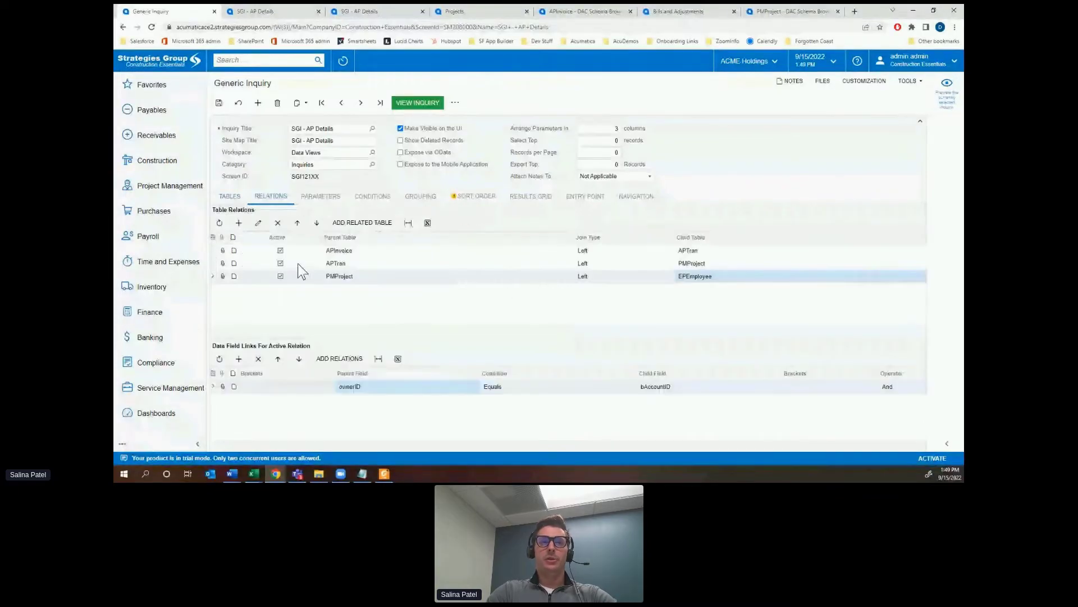
pyautogui.click(239, 223)
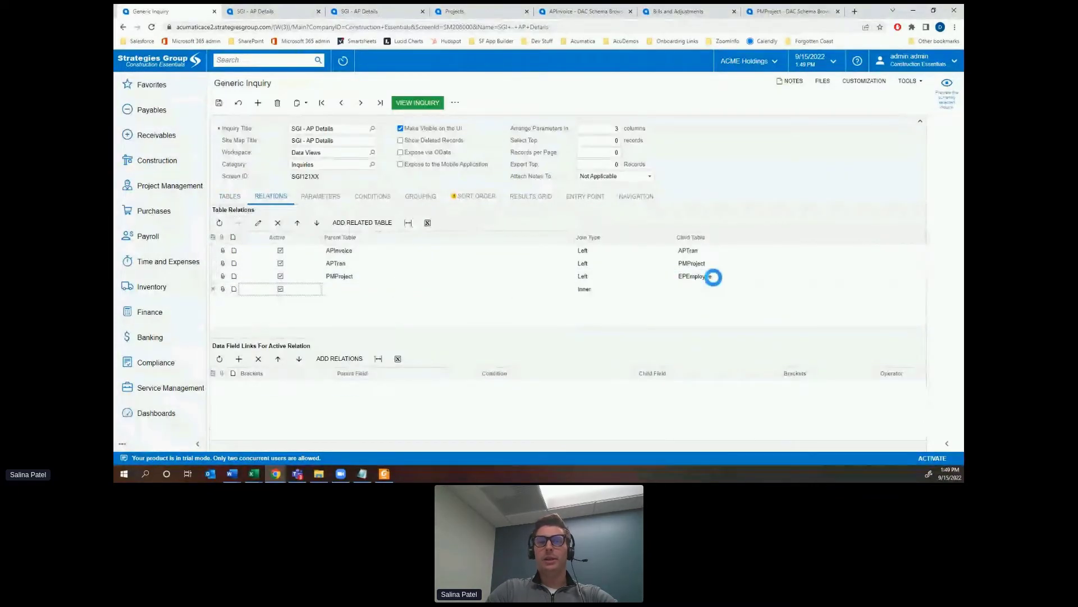
pyautogui.doubleClick(413, 289)
pyautogui.click(366, 325)
pyautogui.click(768, 290)
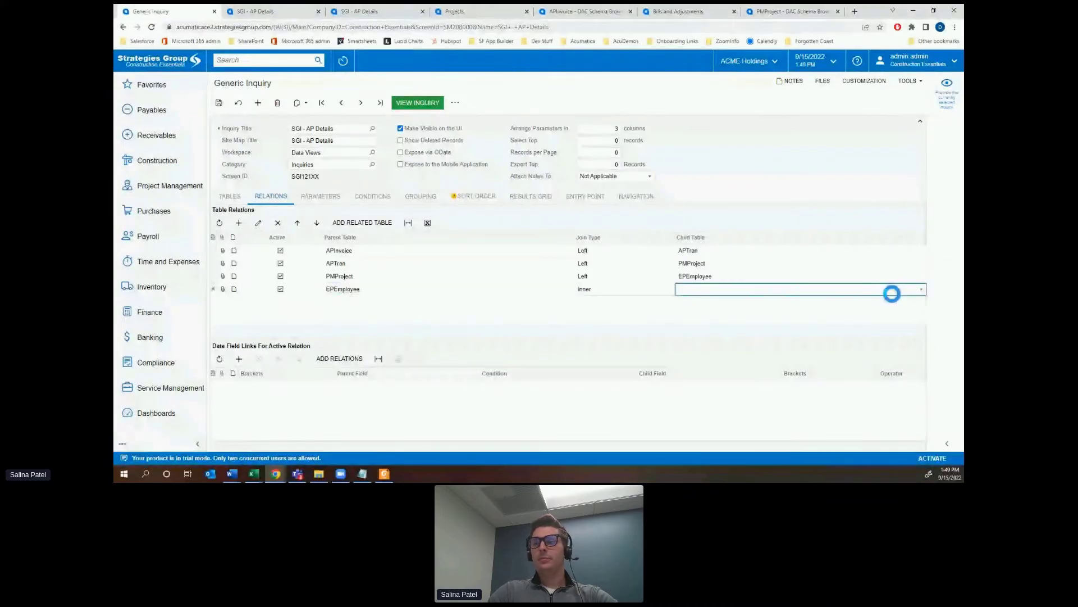
pyautogui.click(921, 290)
pyautogui.click(730, 317)
pyautogui.click(604, 288)
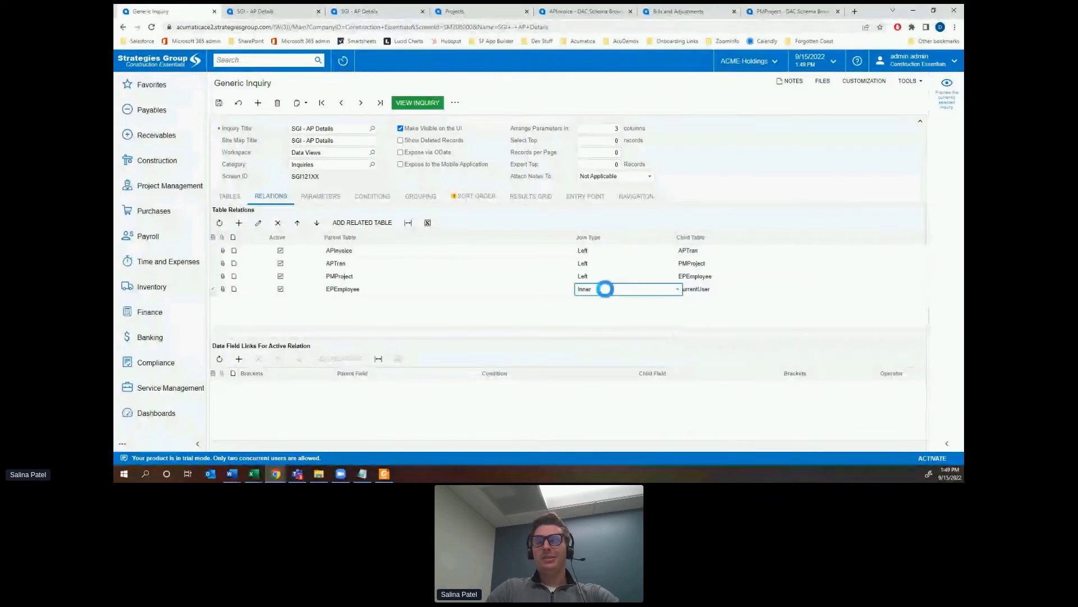
# Open the schema description of PX.SM.Users and close the PMProject and APInvoice schema pages.
pyautogui.click(233, 199)
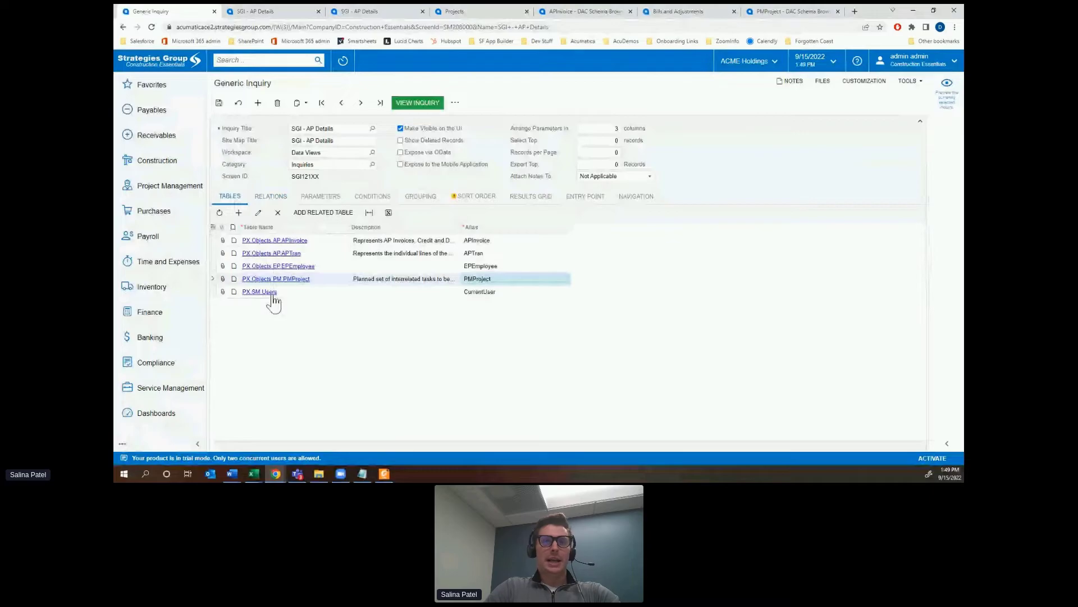
pyautogui.click(270, 294)
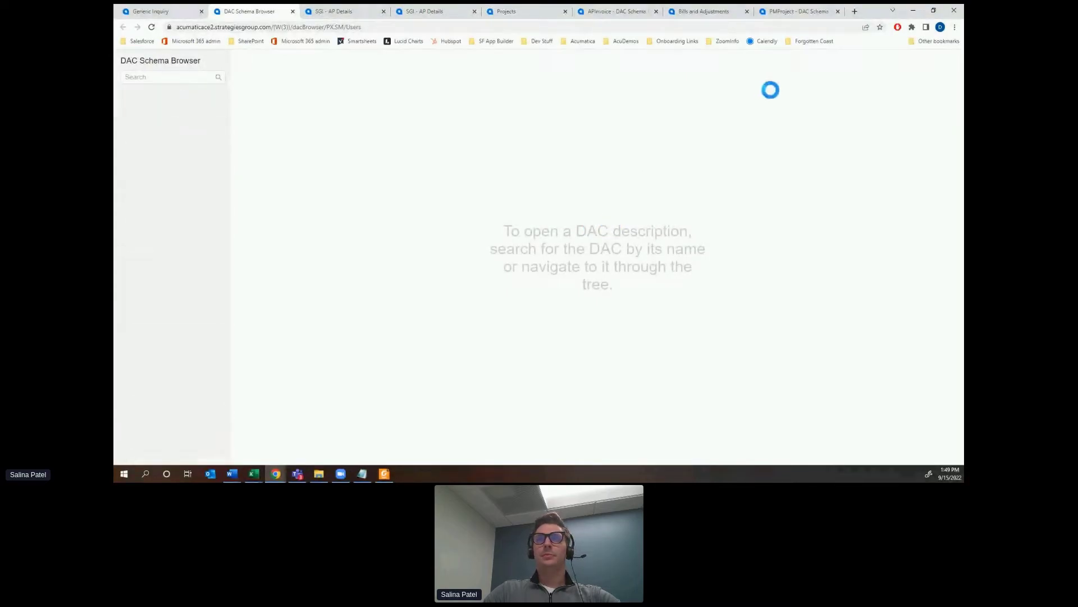
pyautogui.click(838, 11)
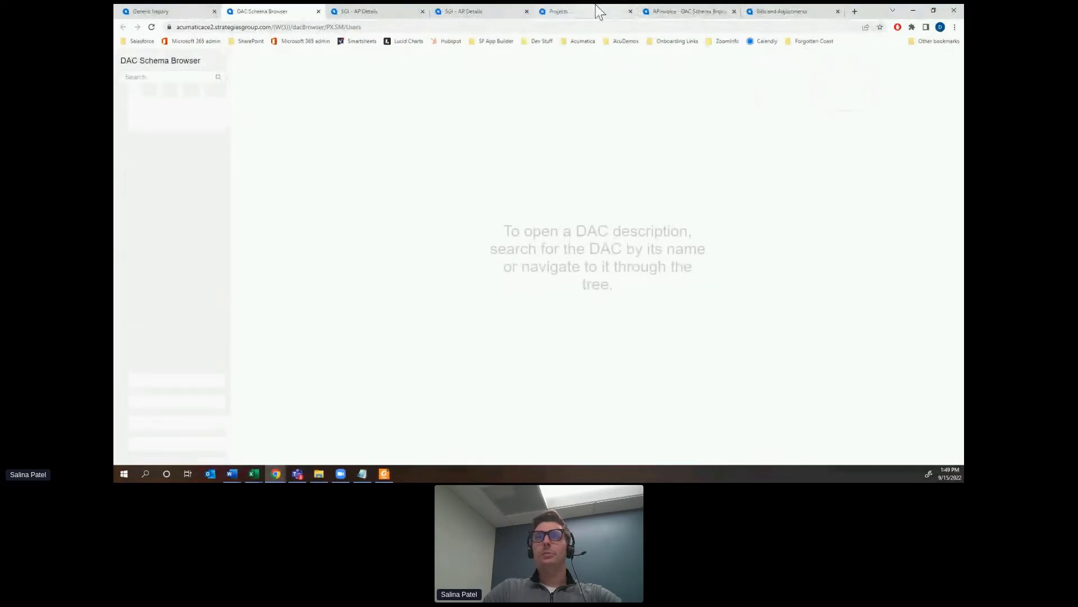
pyautogui.click(705, 6)
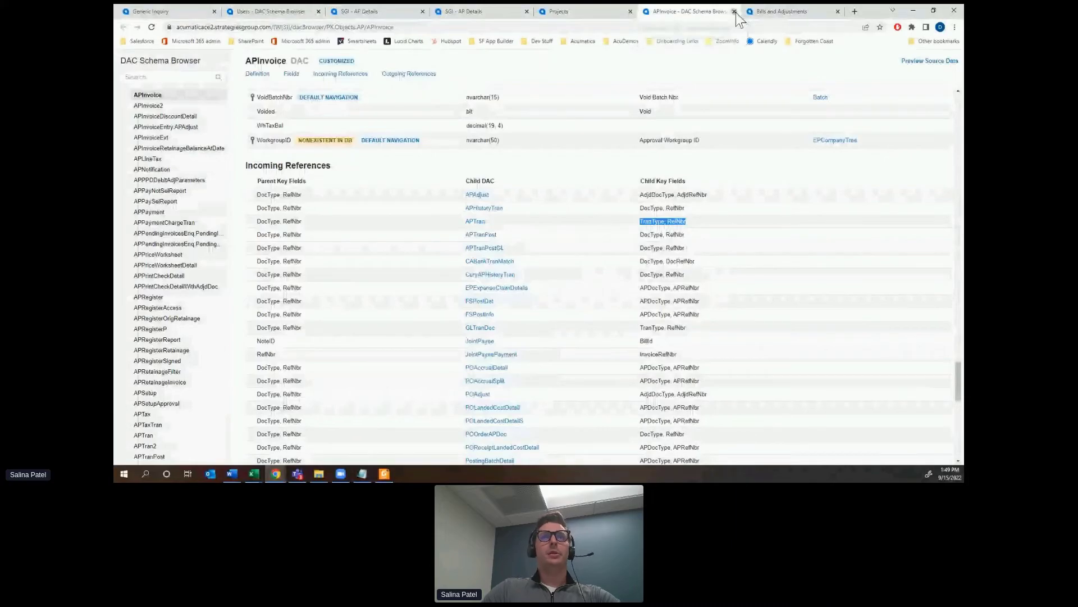
pyautogui.click(734, 12)
pyautogui.click(297, 18)
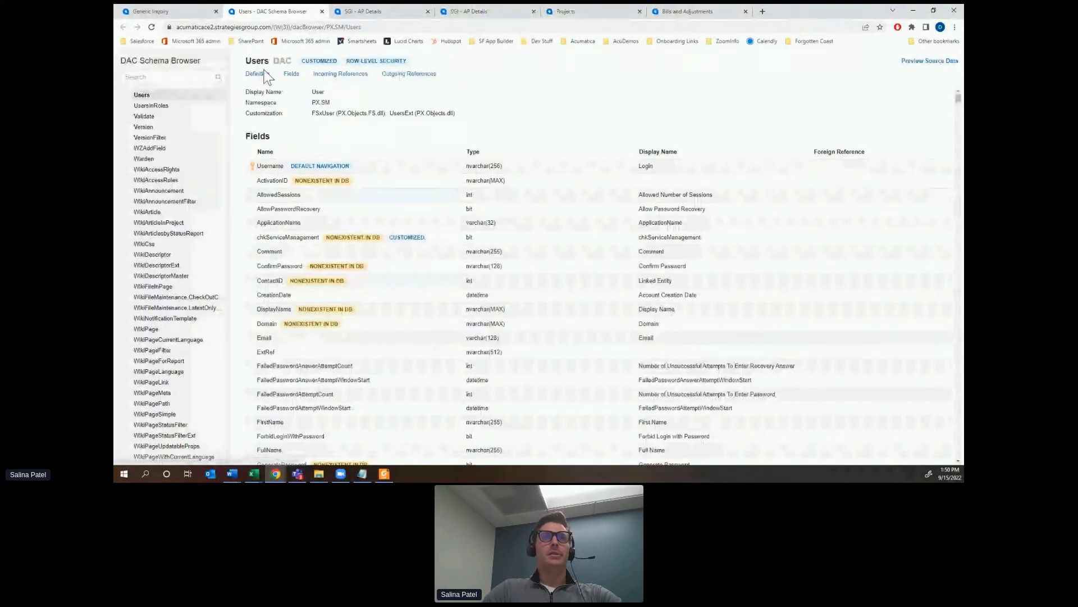
# Find the EPEmployee entry in the Users incoming references and check its parent and child key fields.
pyautogui.scroll(-5, 625, 216)
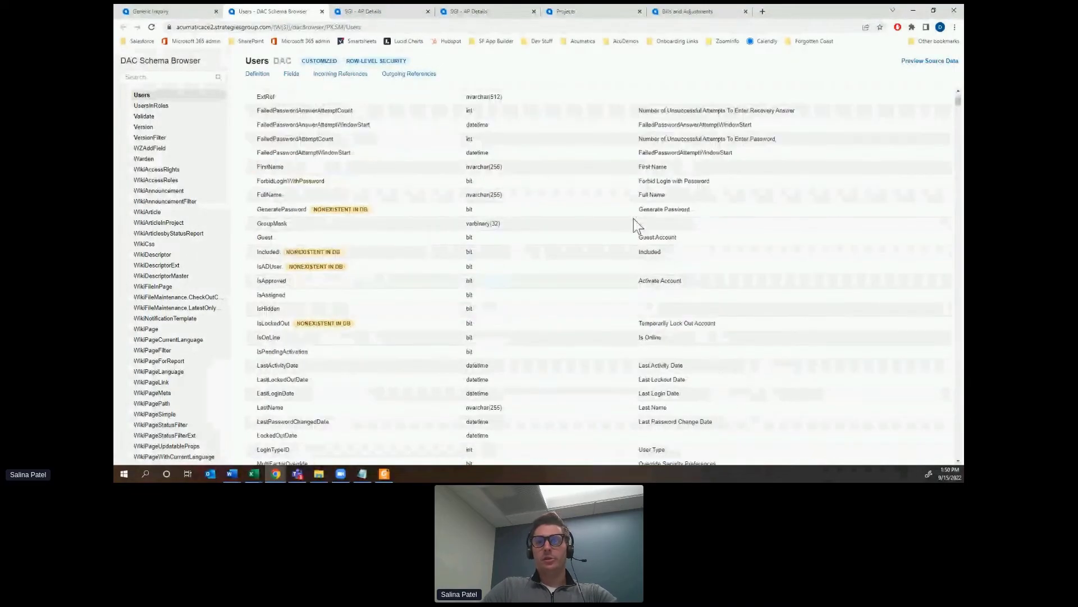
pyautogui.scroll(-10, 637, 224)
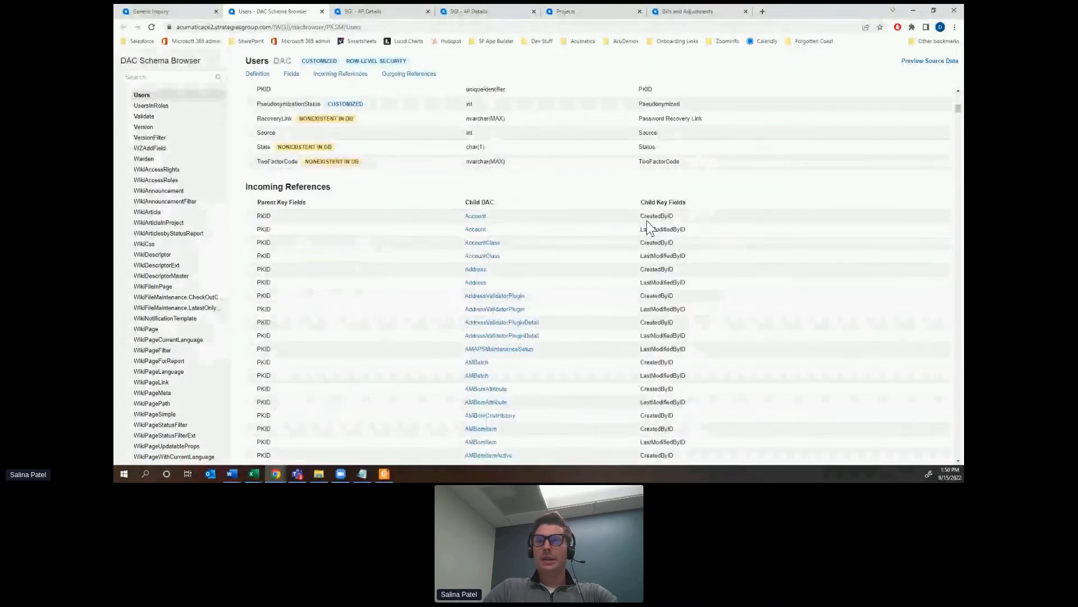
pyautogui.scroll(-2, 640, 226)
pyautogui.hotkey('ctrl', 'f')
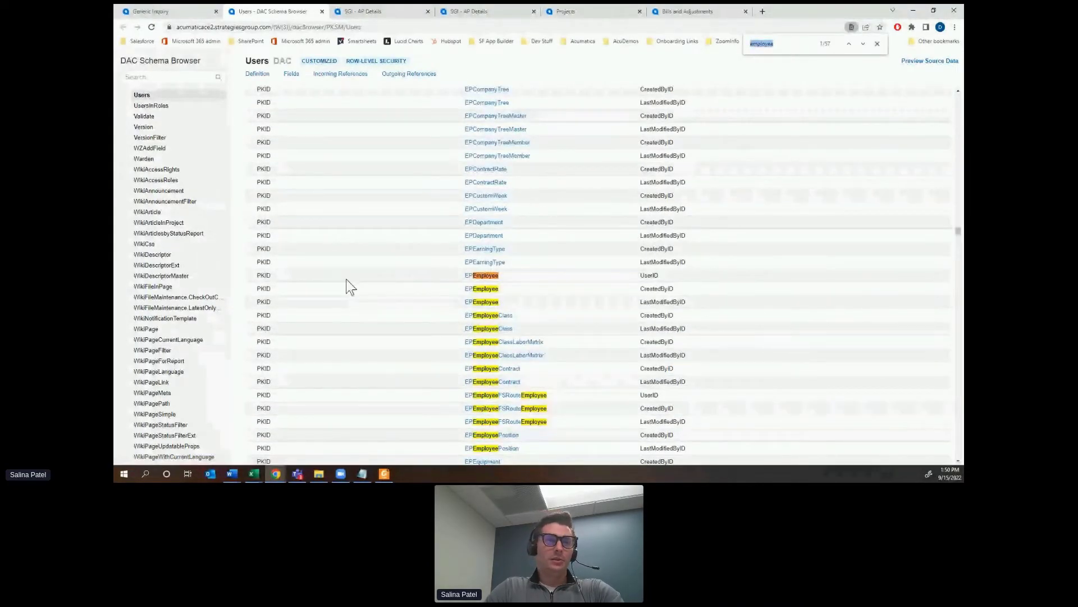
pyautogui.moveTo(259, 275); pyautogui.dragTo(276, 277)
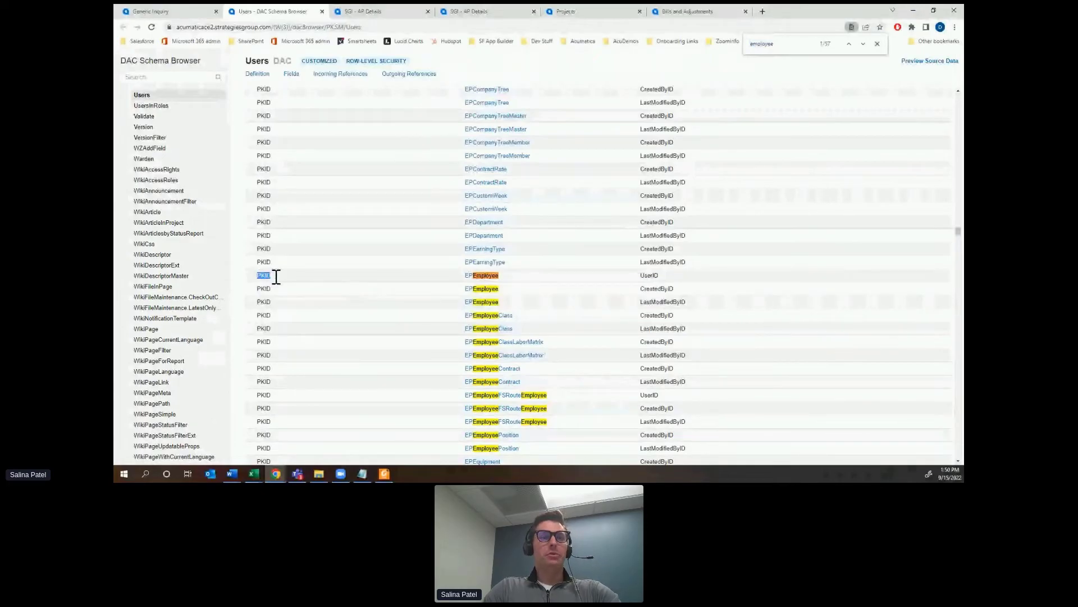
pyautogui.moveTo(659, 276); pyautogui.dragTo(628, 278)
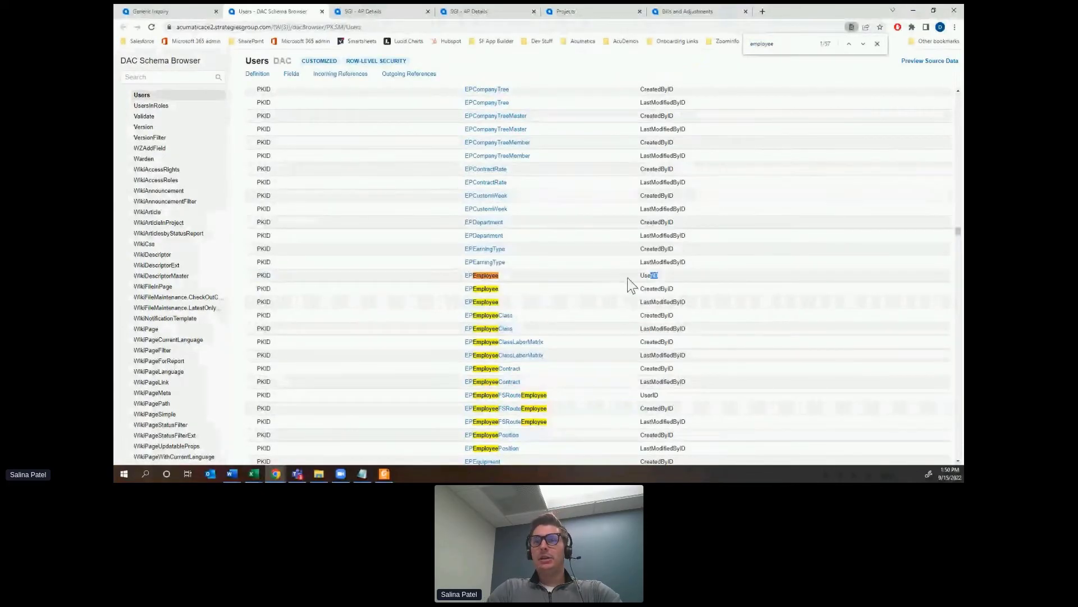
# Link the EPEmployee–CurrentUser relation with parent field userID Equals child field pKID, and save the inquiry.
pyautogui.click(163, 11)
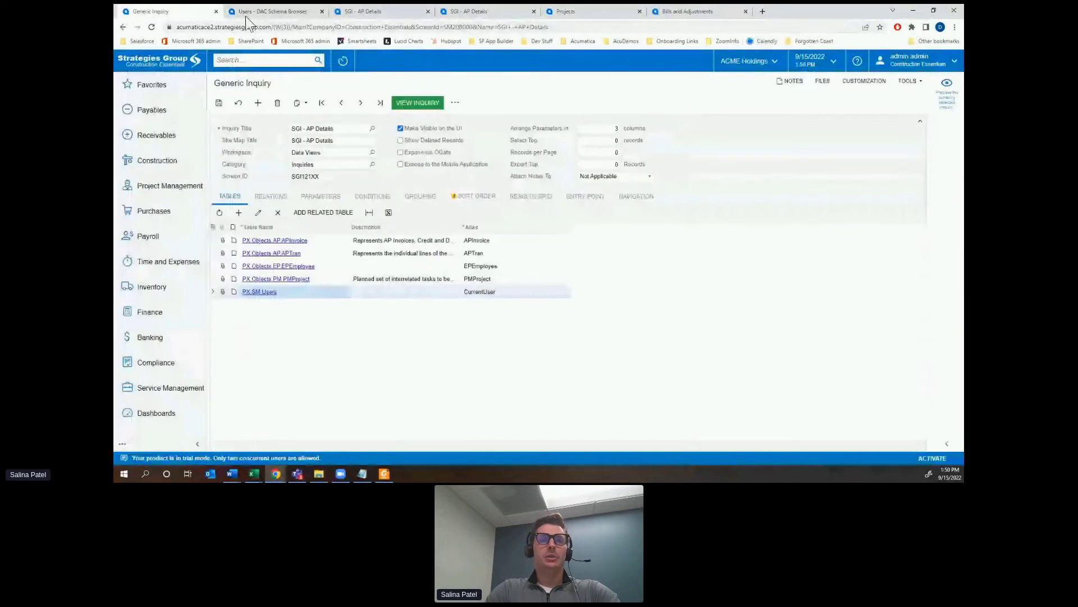
pyautogui.click(271, 196)
pyautogui.click(382, 396)
pyautogui.click(440, 389)
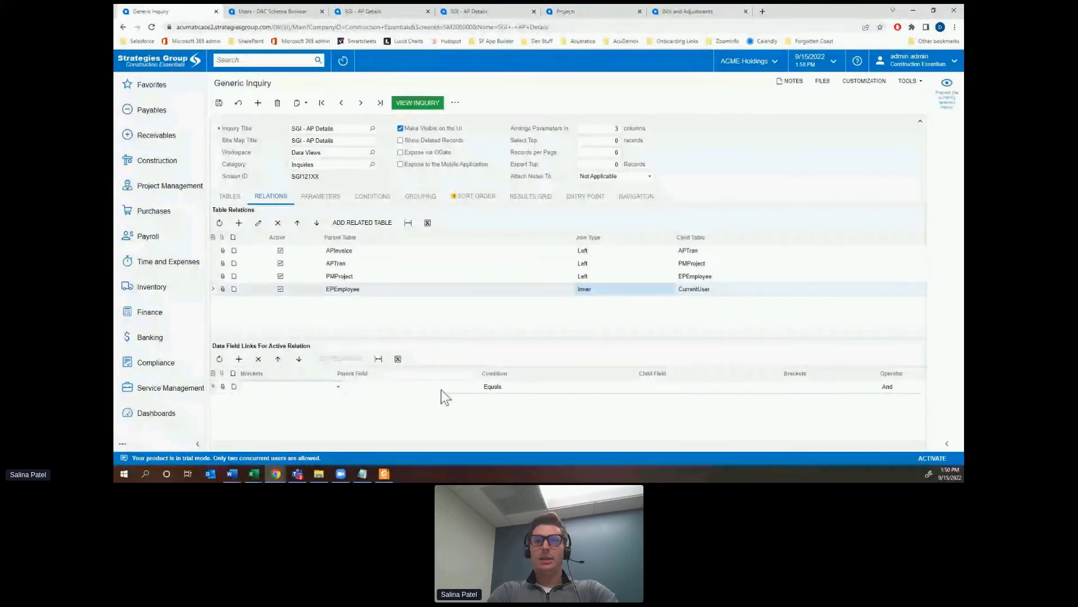
pyautogui.write('user')
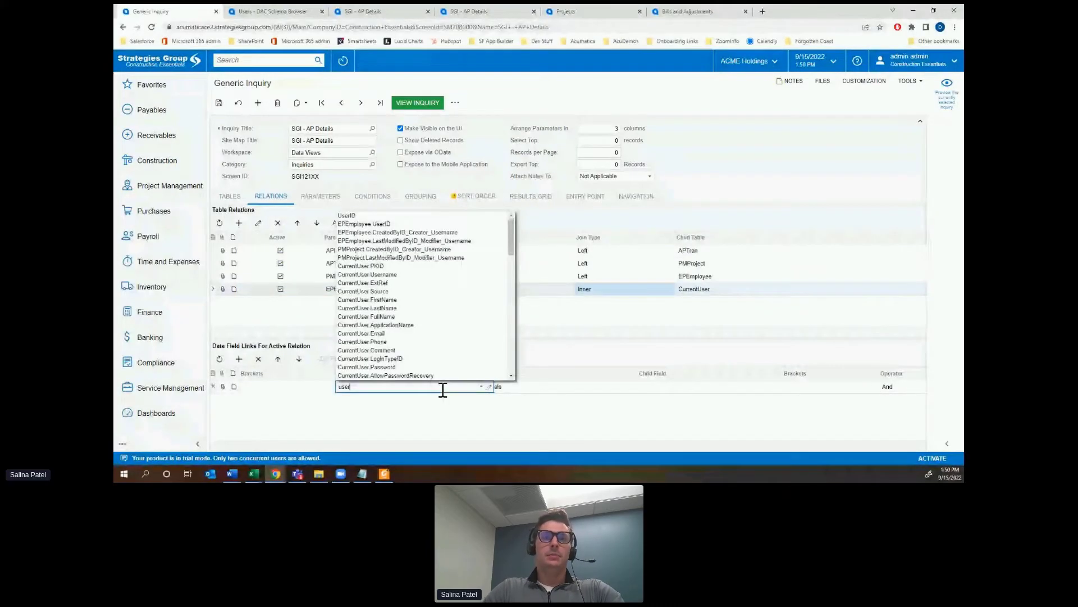
pyautogui.click(371, 216)
pyautogui.click(731, 387)
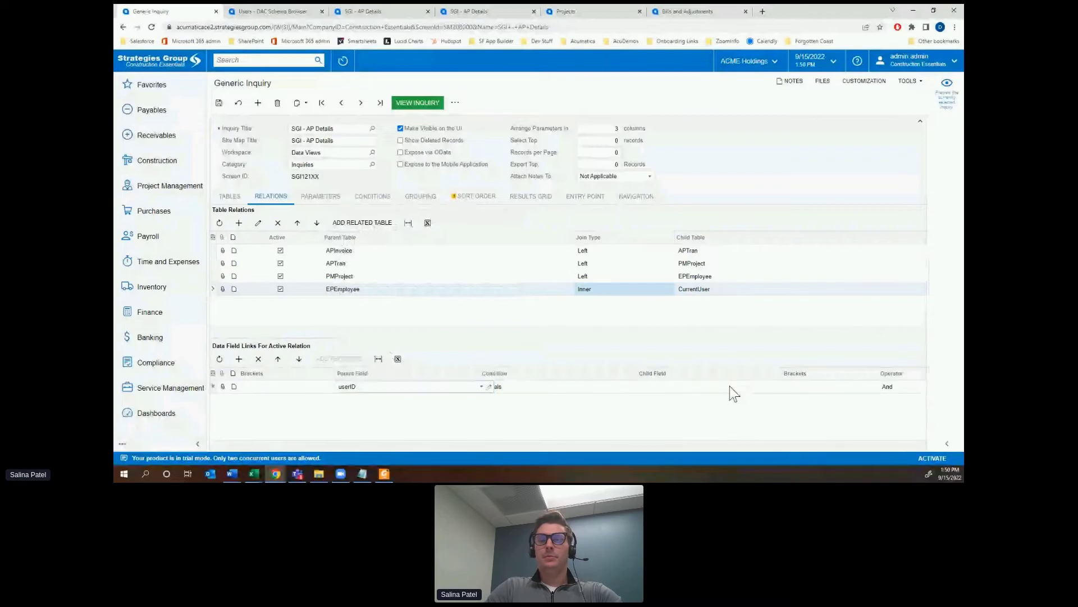
pyautogui.click(735, 389)
pyautogui.write('pki')
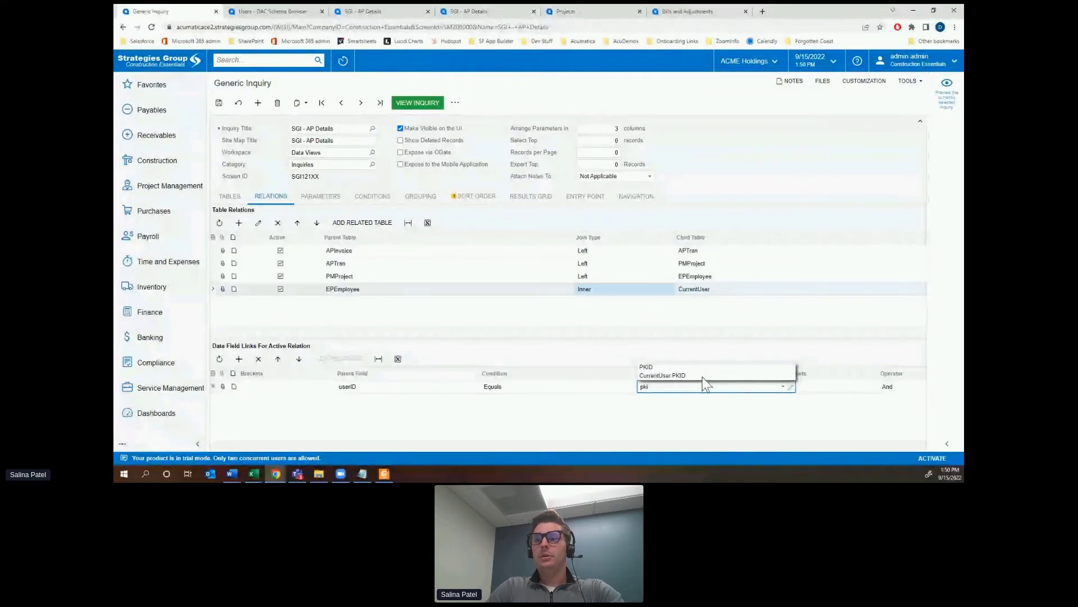
pyautogui.click(702, 376)
pyautogui.click(562, 387)
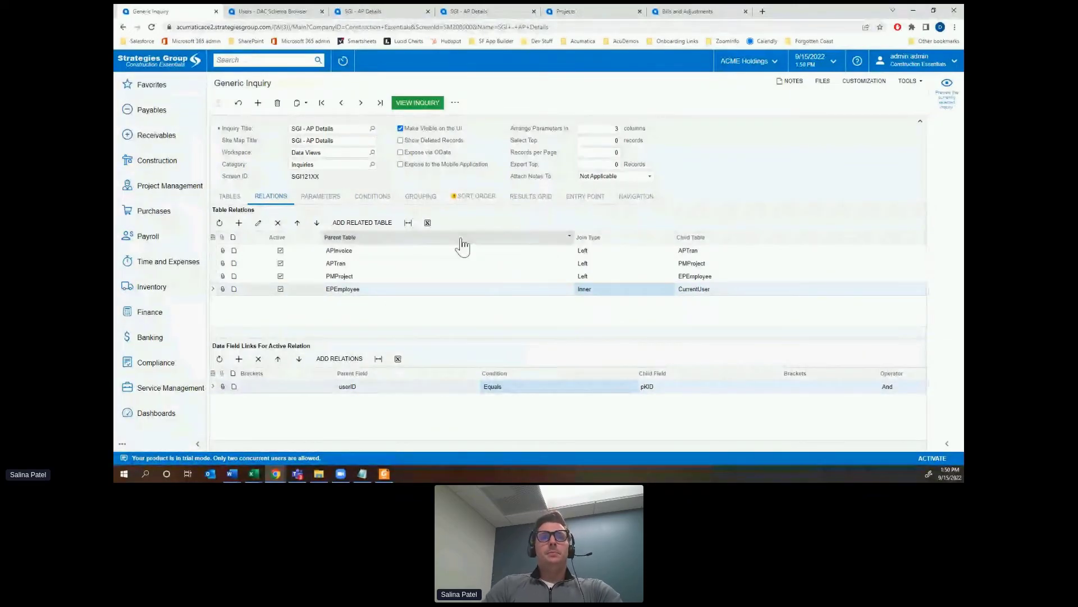
pyautogui.click(377, 198)
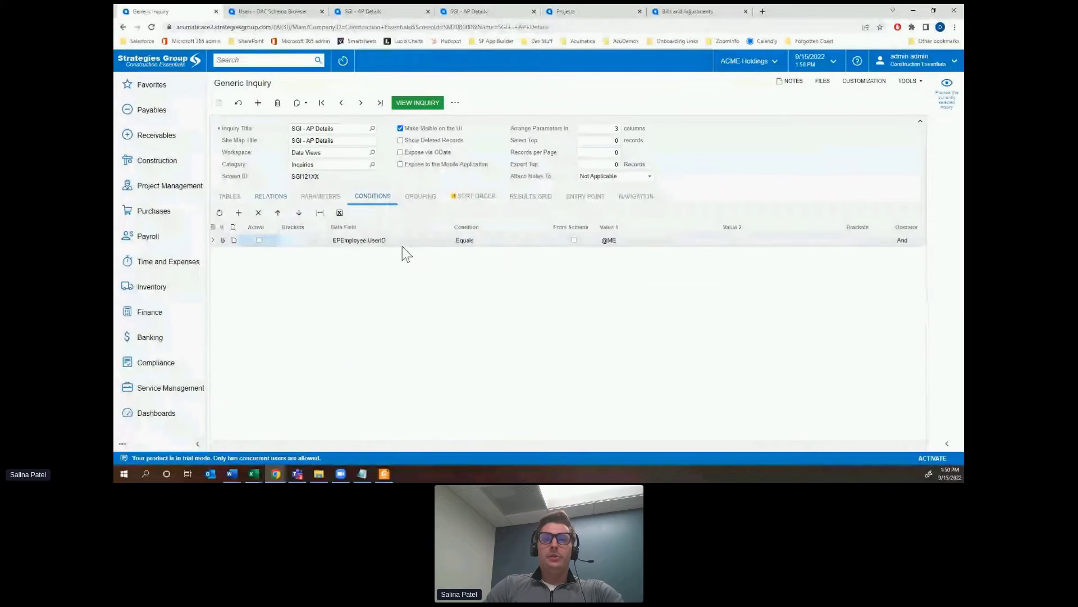
pyautogui.click(437, 241)
pyautogui.write('u')
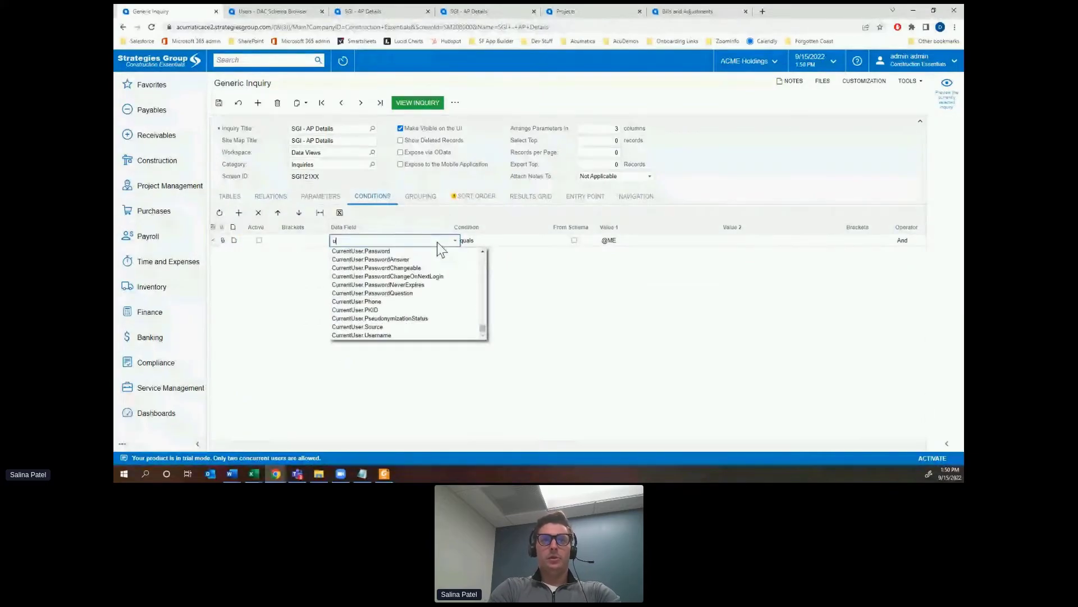
pyautogui.write('ser')
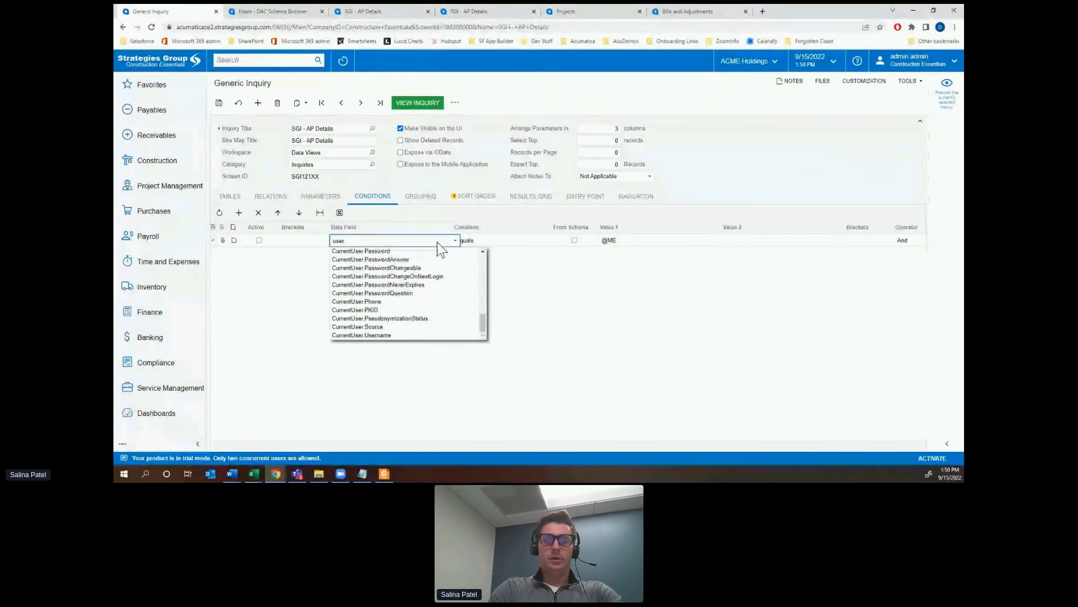
pyautogui.write('.')
pyautogui.write('p')
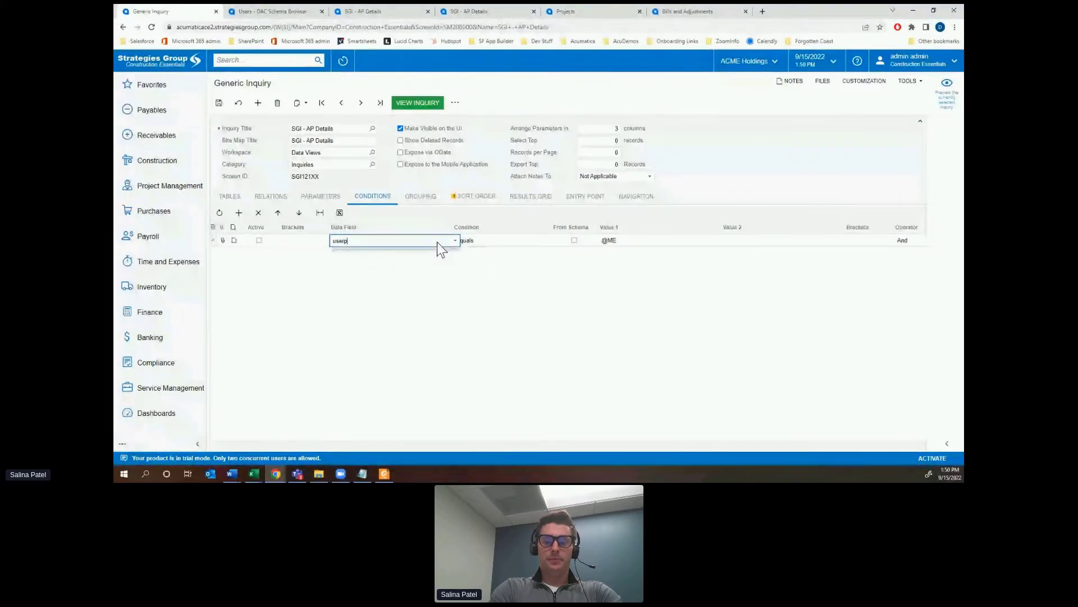
pyautogui.write('k')
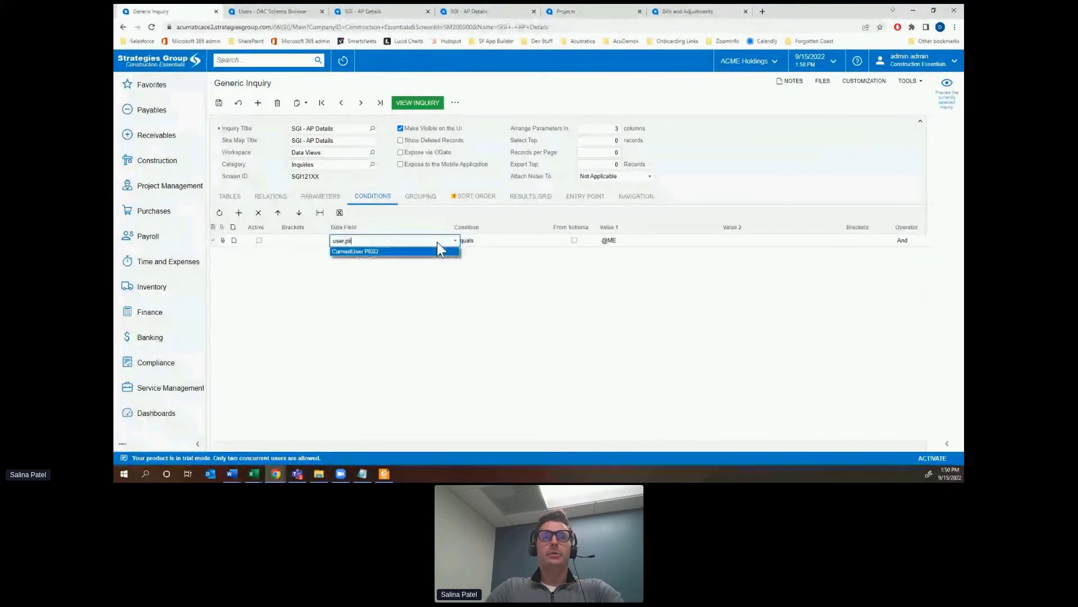
pyautogui.press('Return')
pyautogui.click(520, 242)
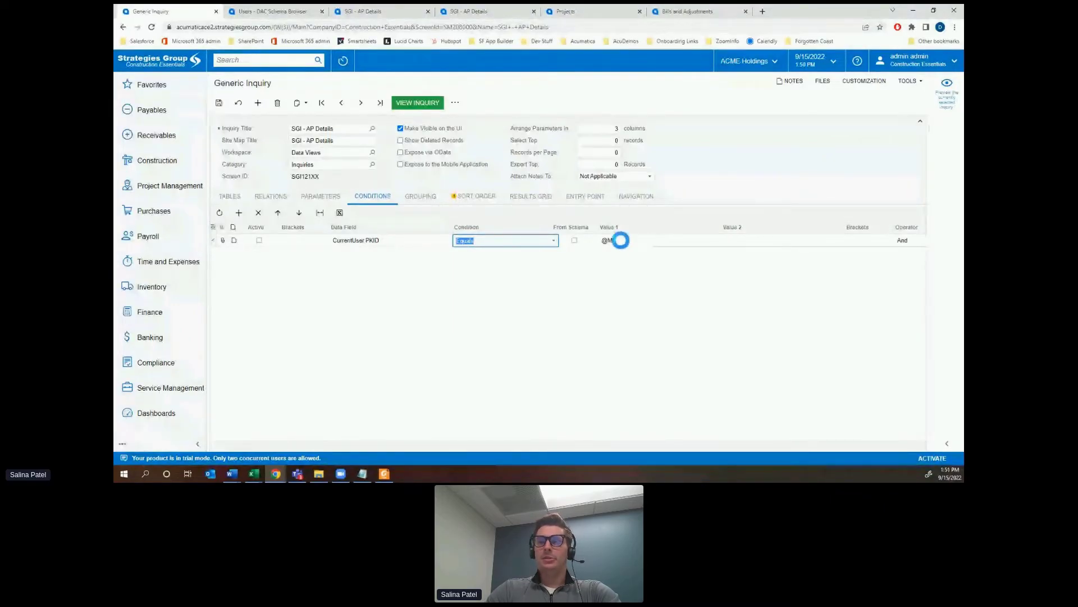
pyautogui.click(617, 240)
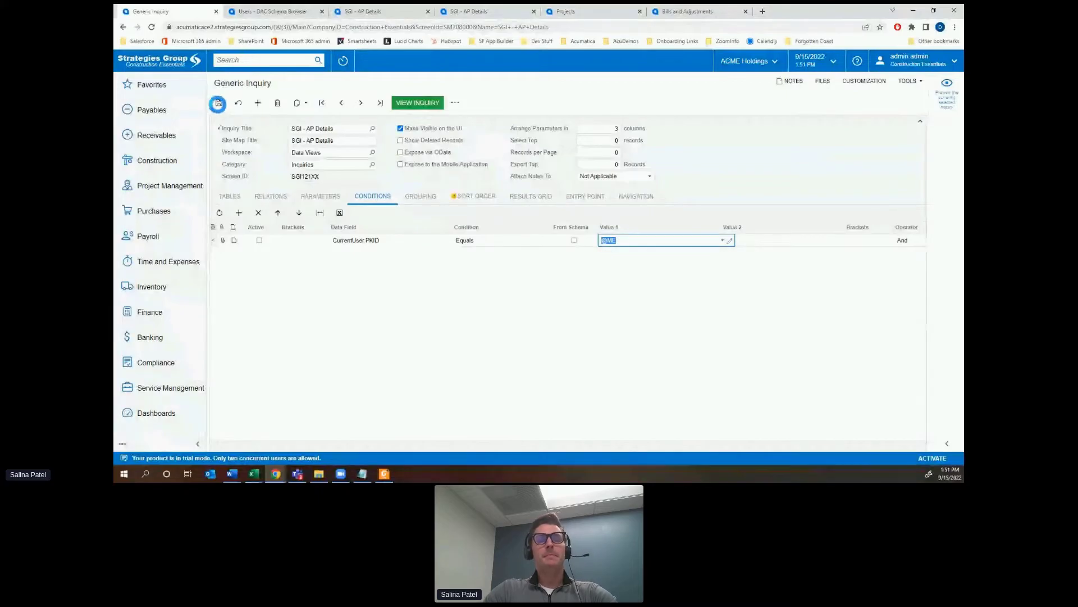
pyautogui.click(416, 104)
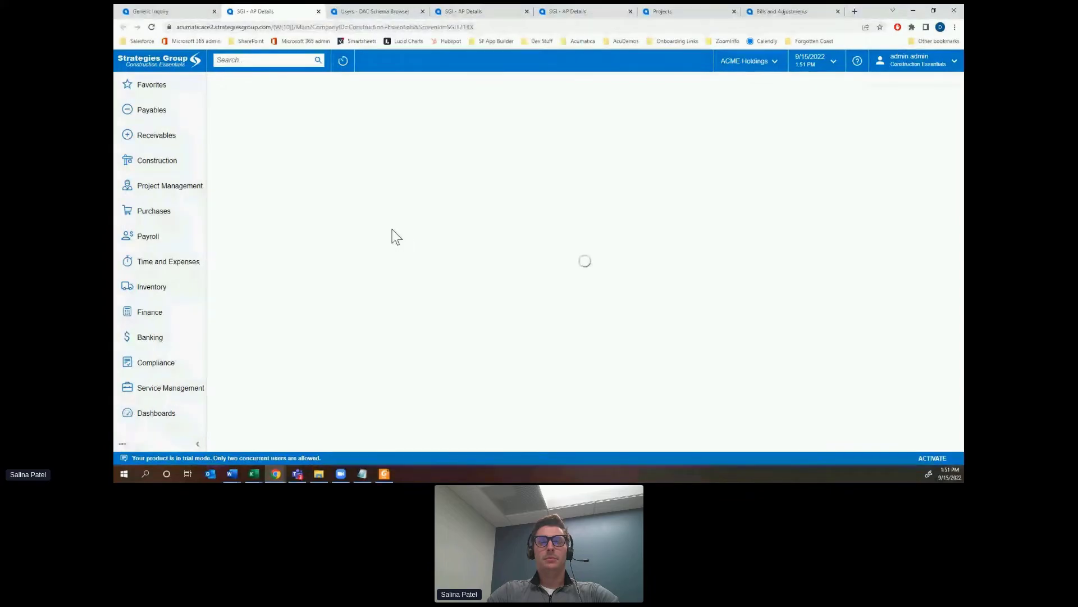
# Set the join type of the EPEmployee–CurrentUser relation to Left and save the inquiry.
pyautogui.click(292, 119)
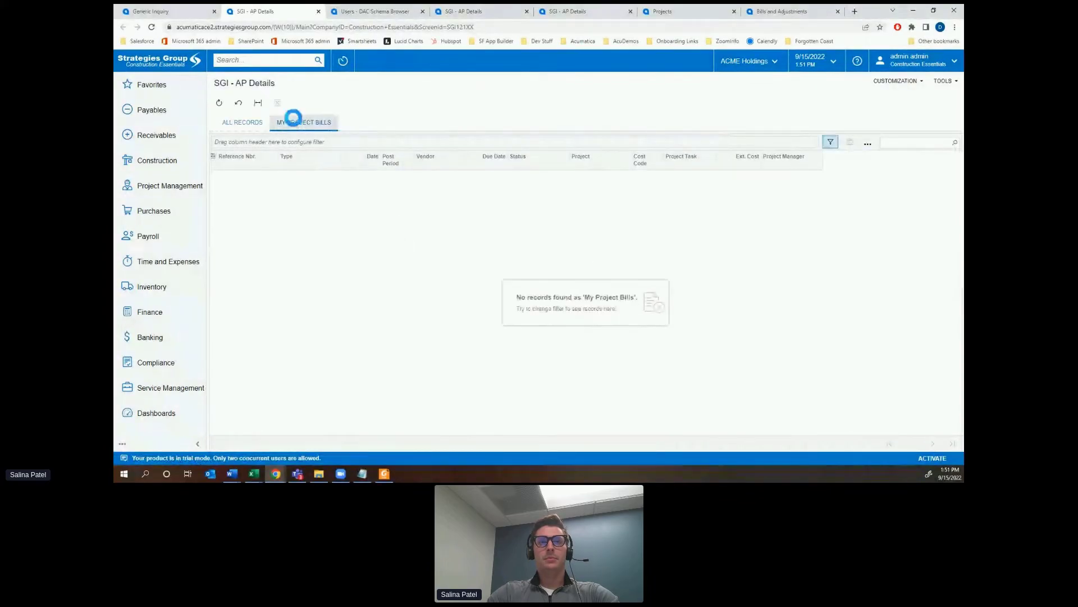
pyautogui.click(176, 10)
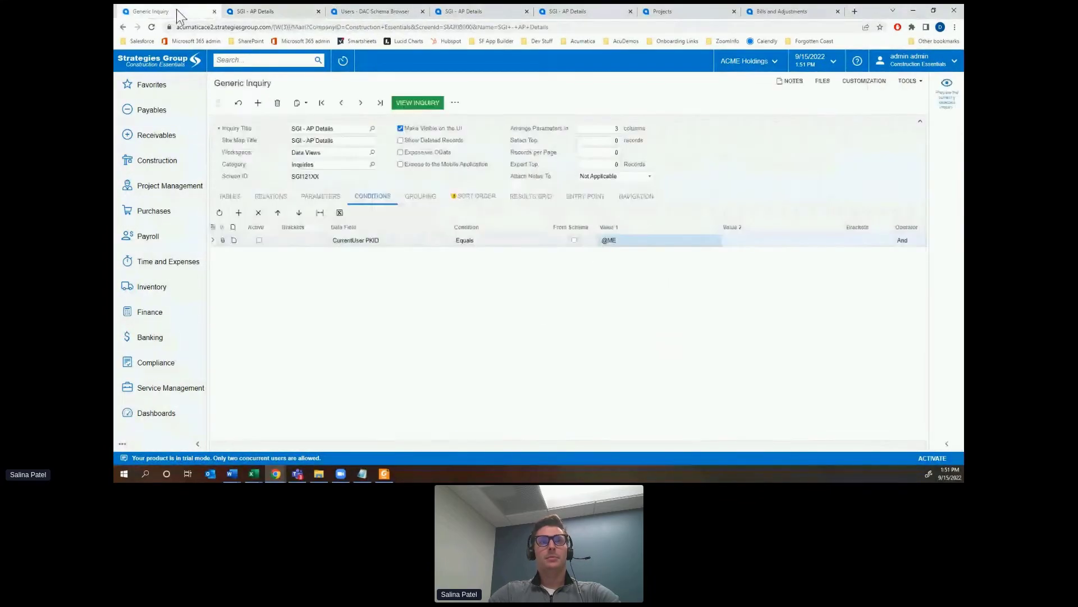
pyautogui.click(344, 196)
pyautogui.click(274, 196)
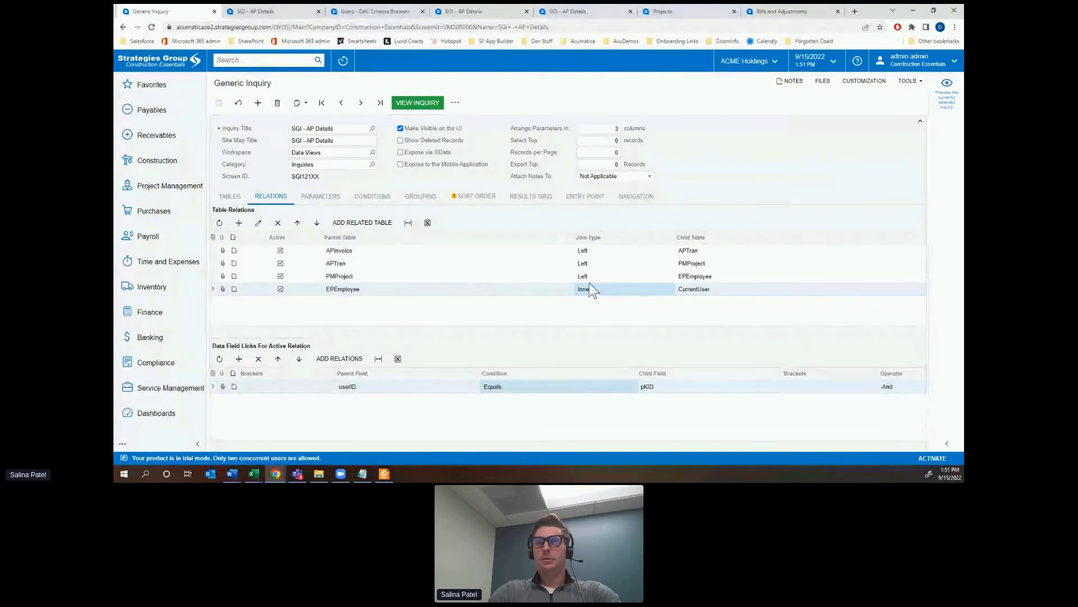
pyautogui.click(621, 292)
pyautogui.click(595, 316)
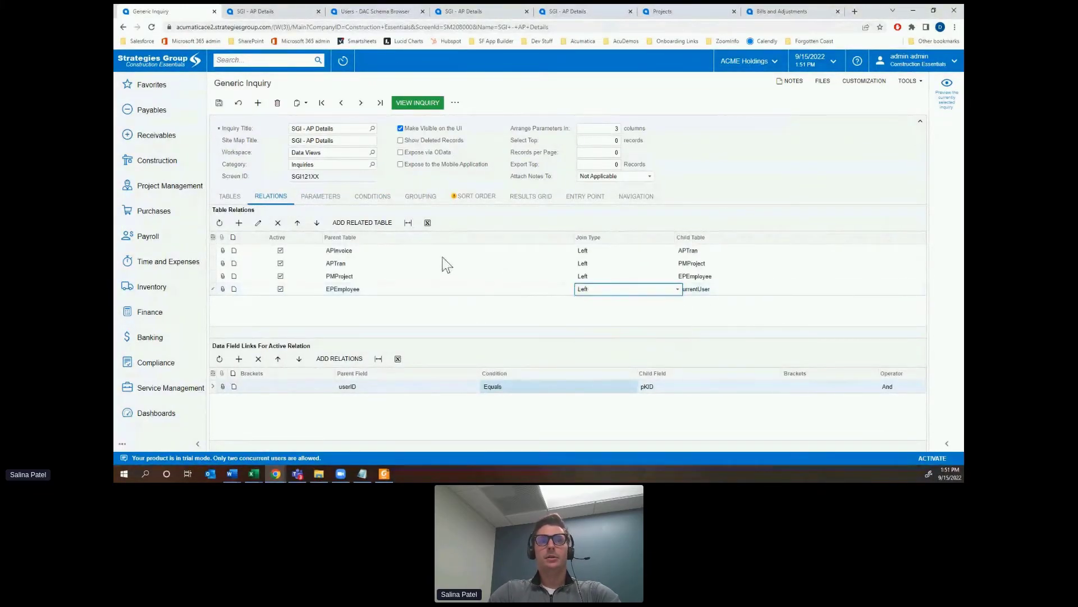
pyautogui.click(214, 106)
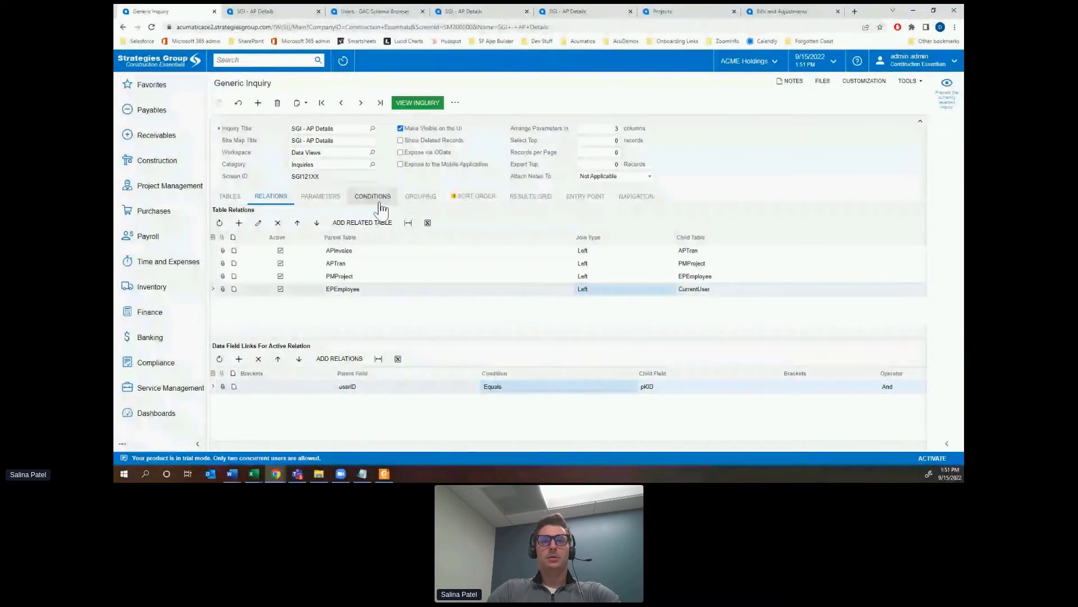
pyautogui.click(282, 213)
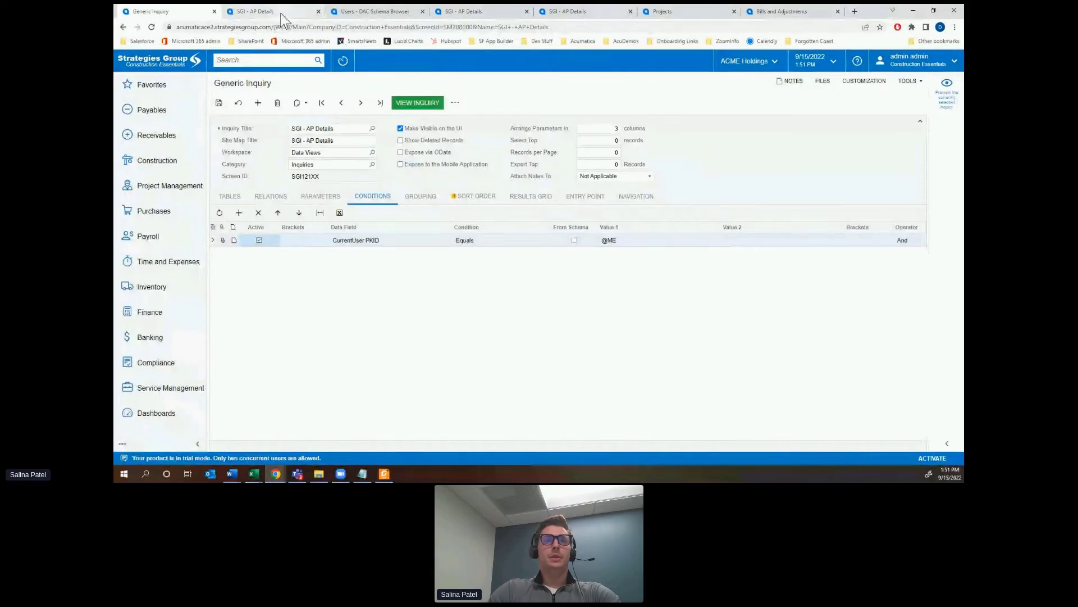
pyautogui.hotkey('ctrl', 's')
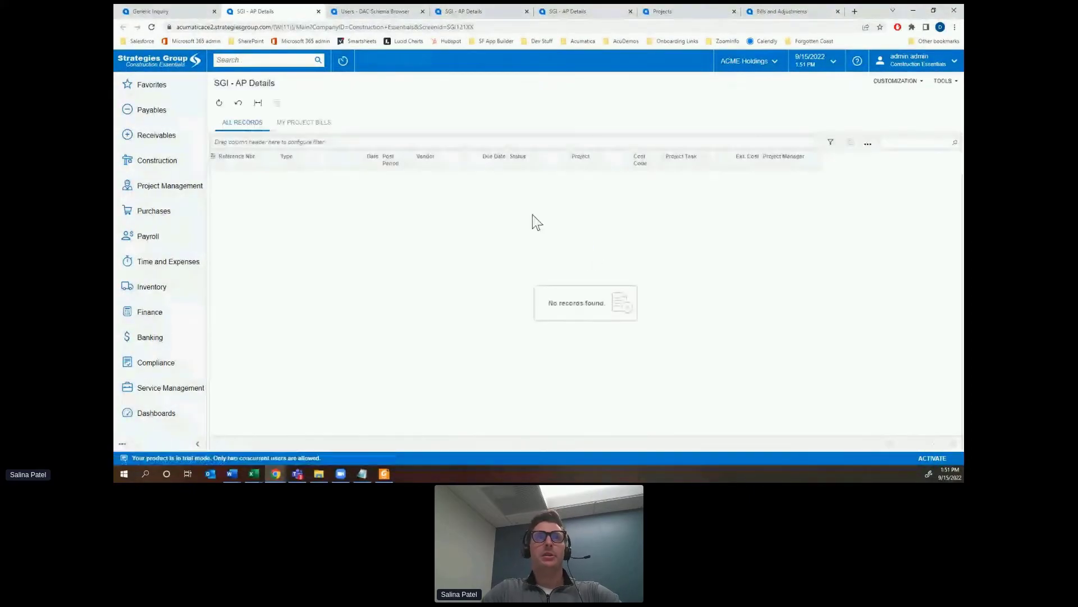
pyautogui.click(295, 122)
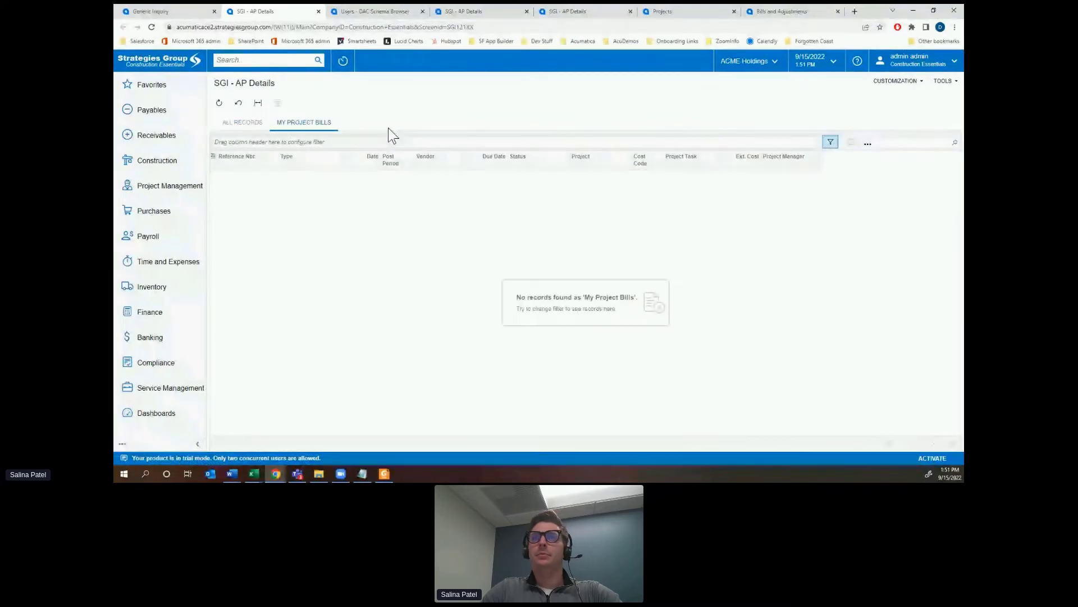
pyautogui.click(150, 11)
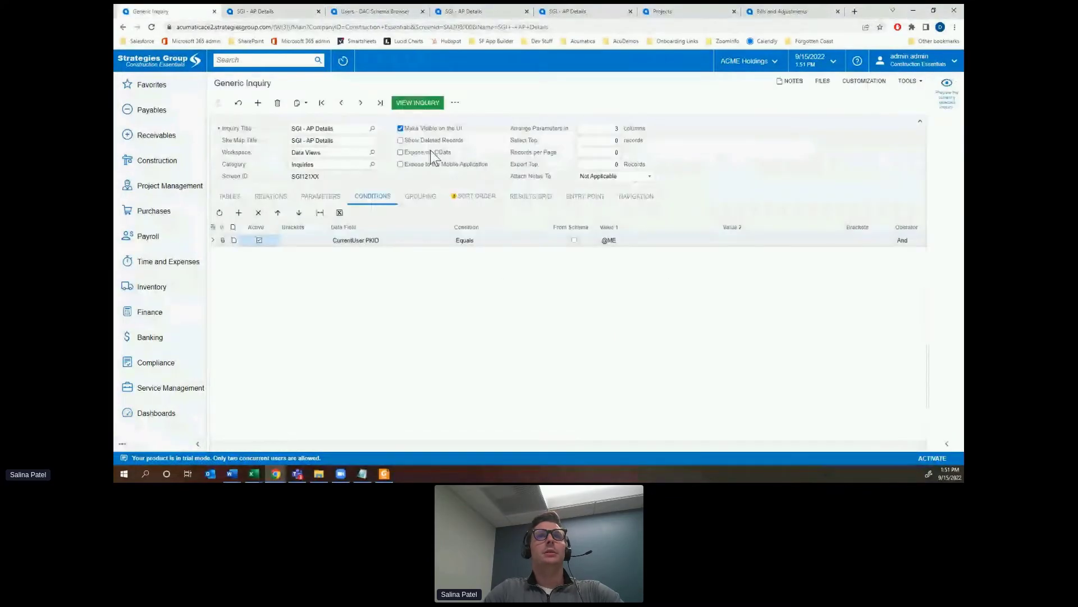
pyautogui.click(574, 241)
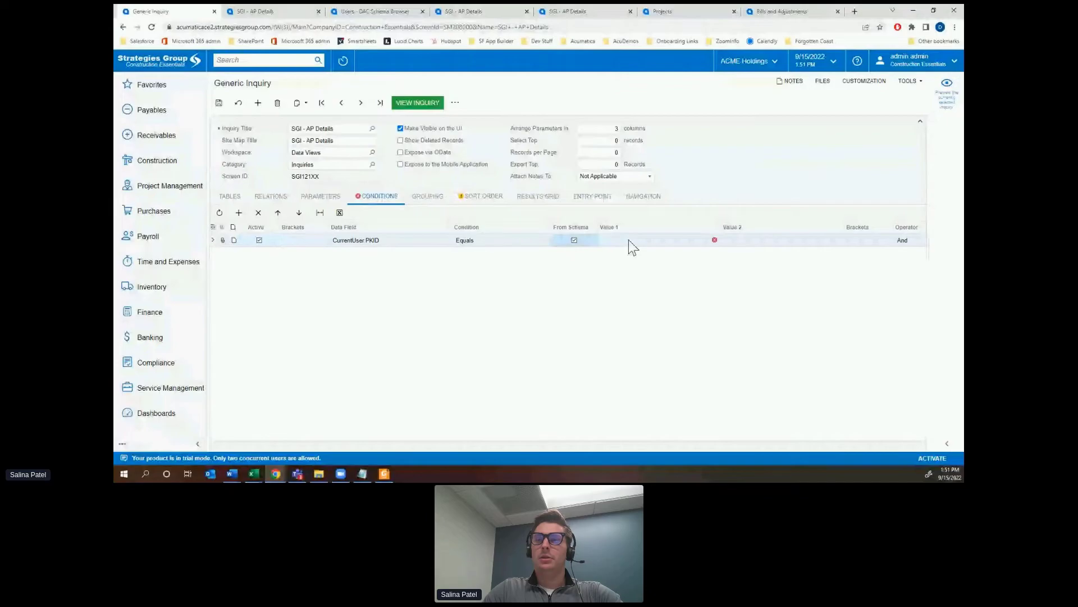
pyautogui.click(631, 242)
pyautogui.write('@ME')
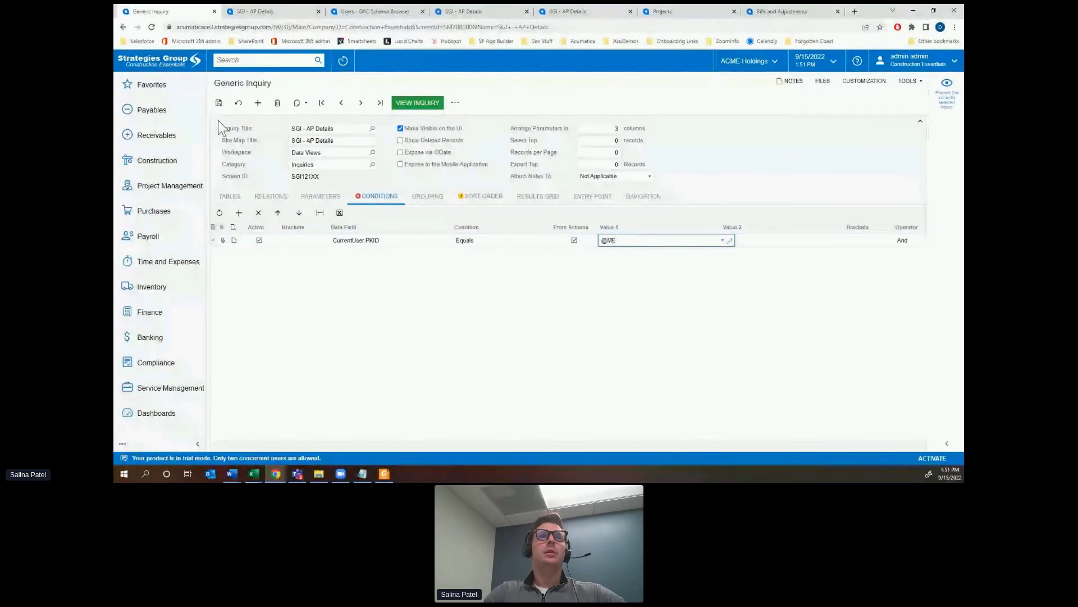
pyautogui.click(240, 76)
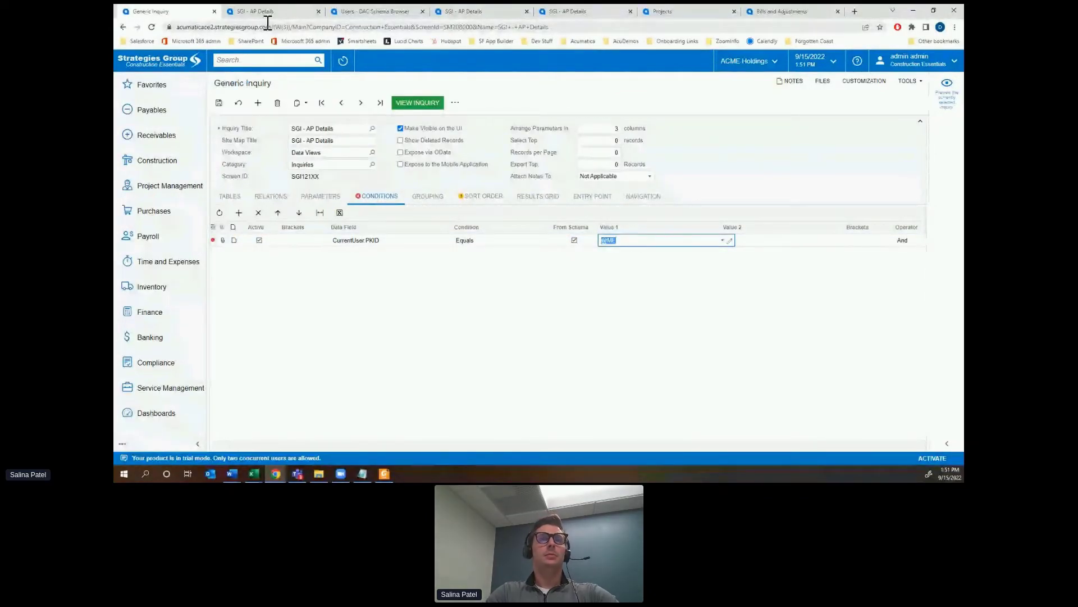
# Check the field link of the PMProject–EPEmployee relation, and reload and close the SGI - AP Details results page.
pyautogui.click(276, 197)
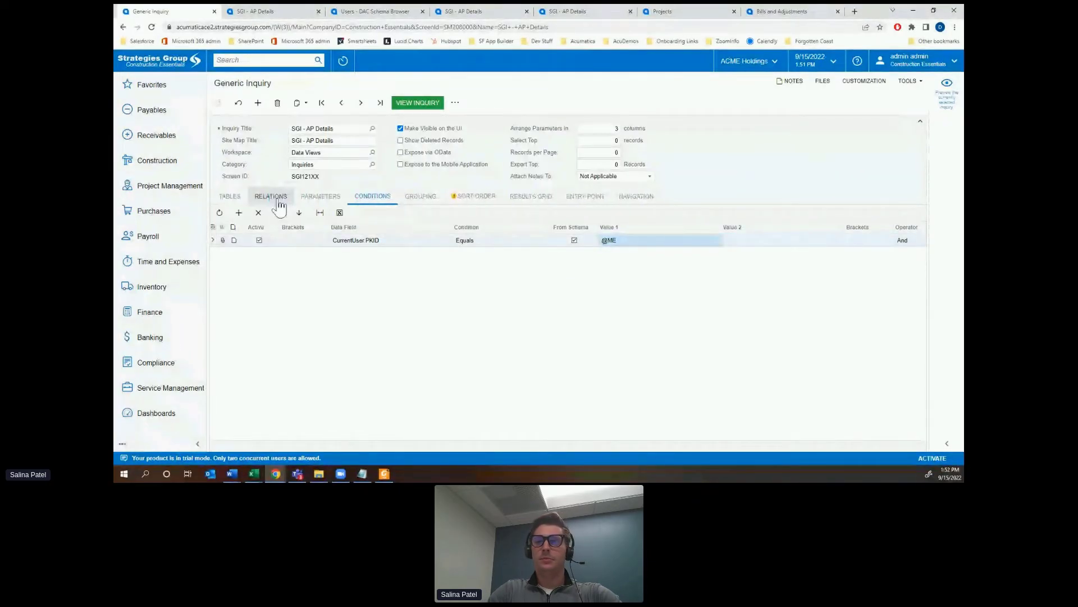
pyautogui.click(625, 277)
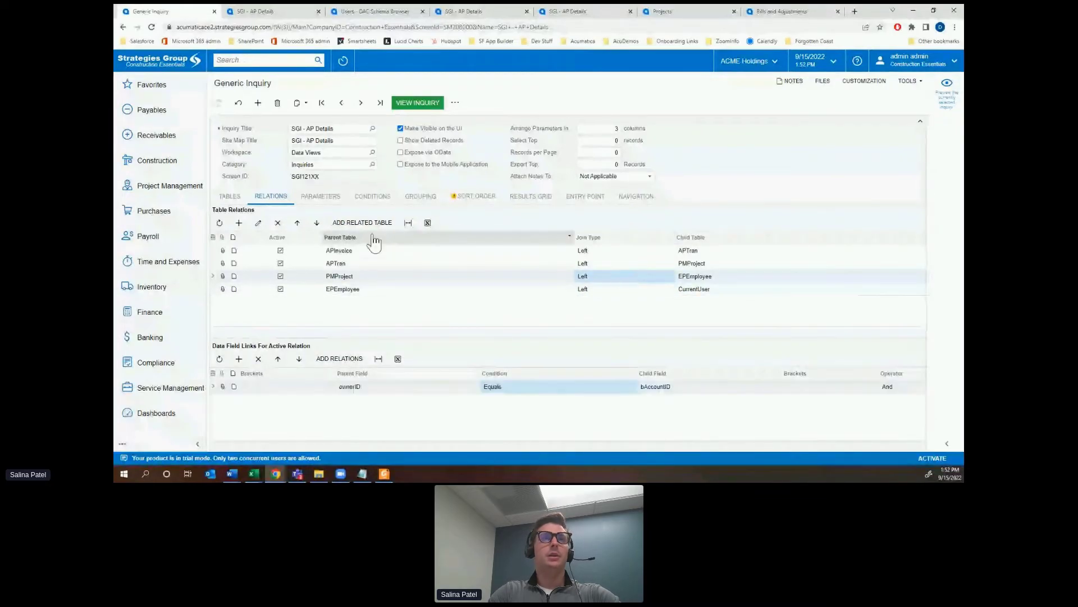
pyautogui.click(256, 11)
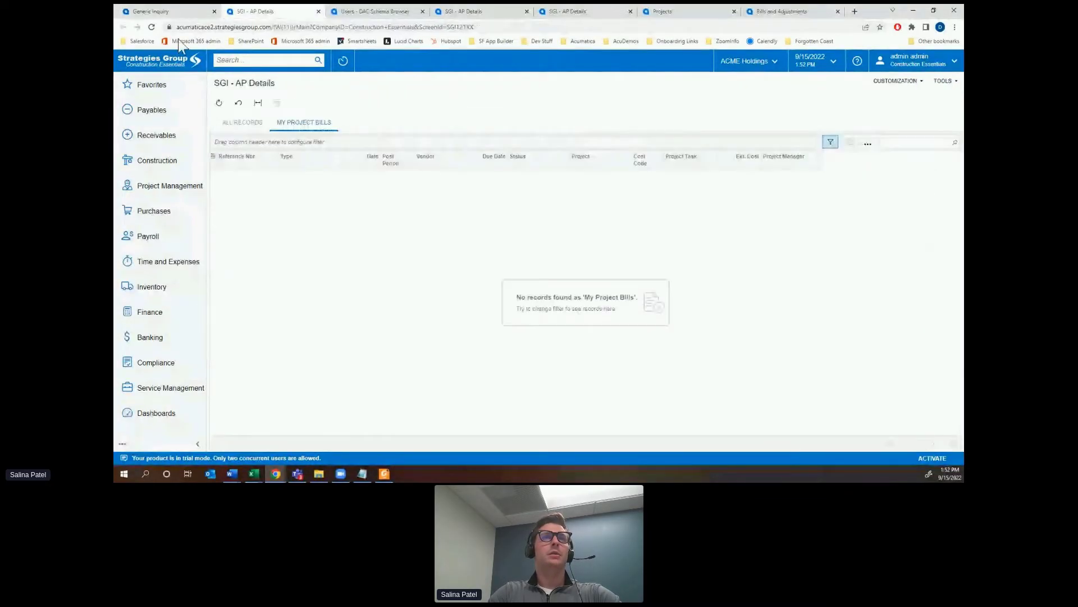
pyautogui.click(151, 27)
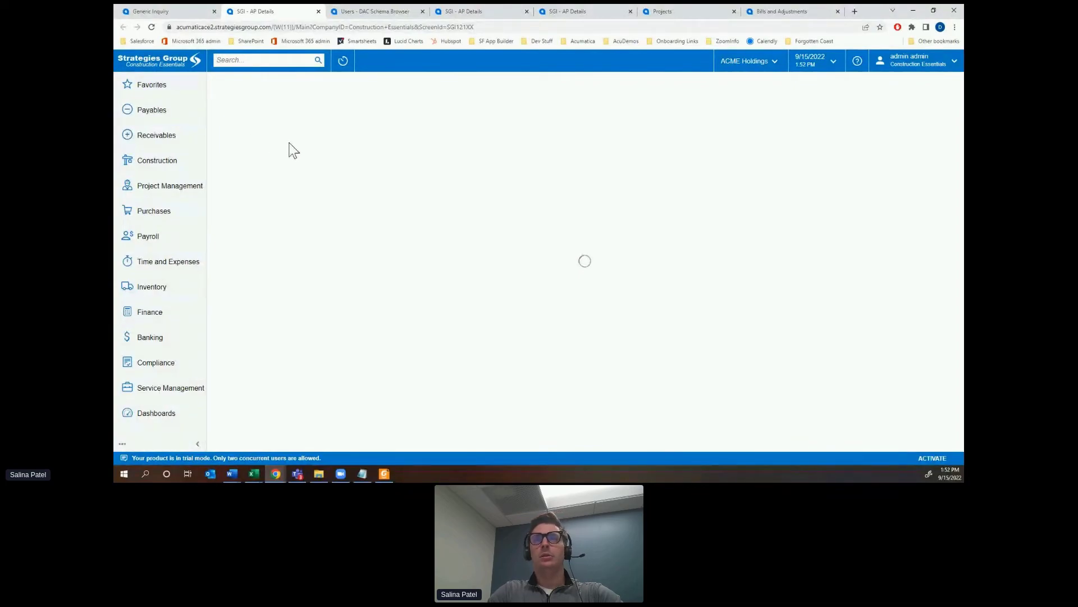
pyautogui.click(256, 123)
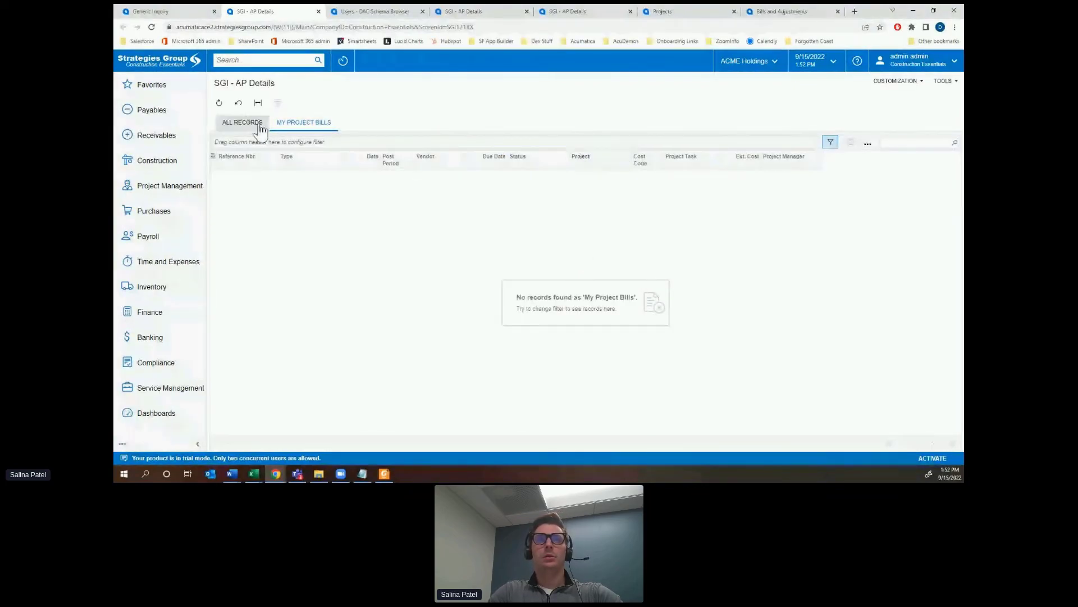
pyautogui.click(319, 11)
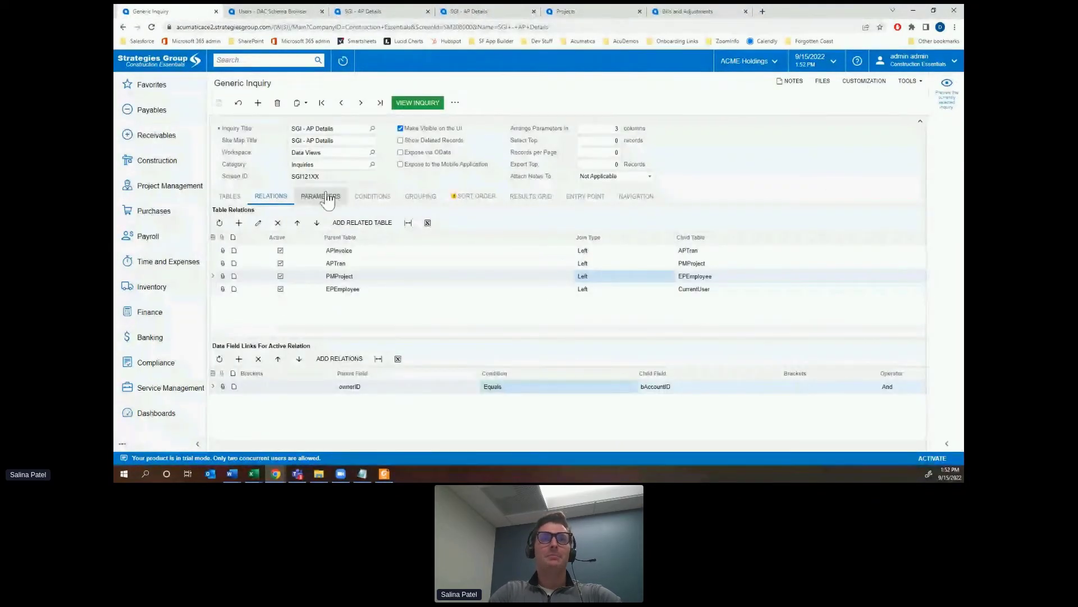
# Open the APTran schema description from the Project Task column of bill 001047 and close the Users schema page.
pyautogui.click(266, 12)
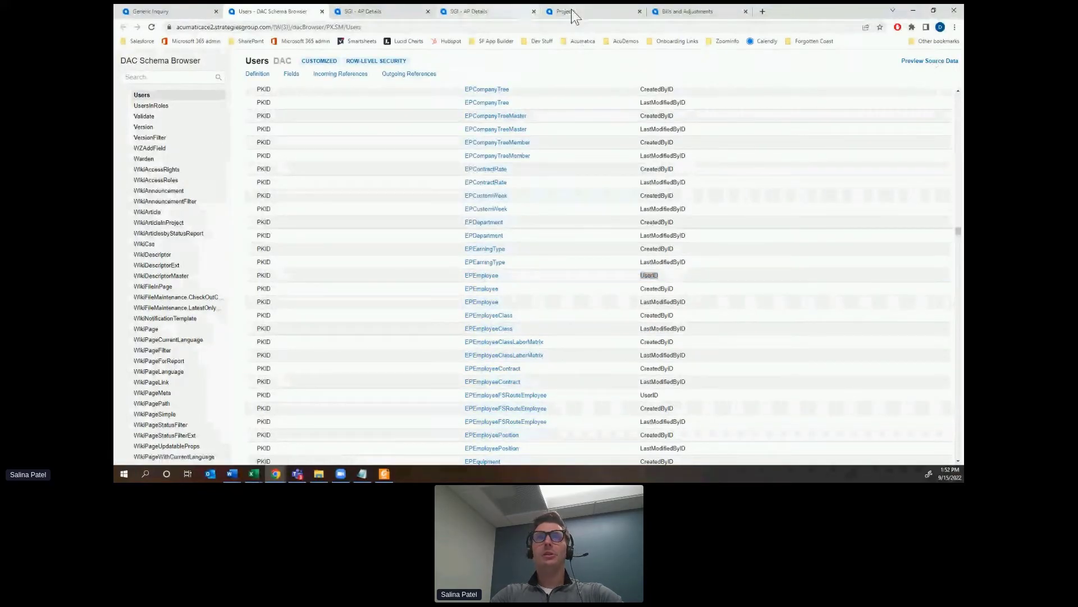
pyautogui.hotkey('ctrl', 'Tab')
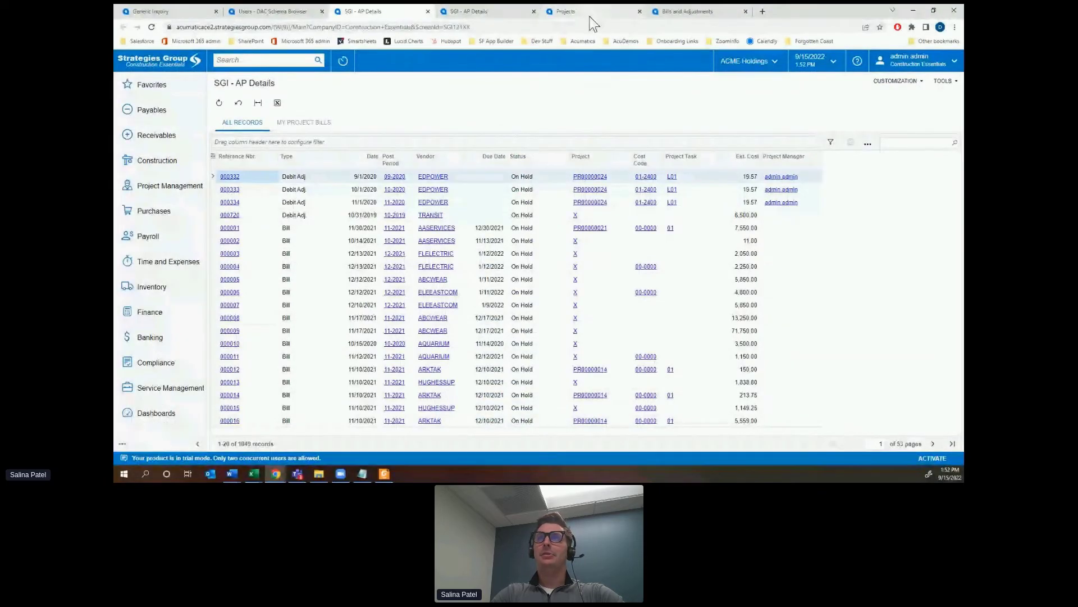
pyautogui.click(676, 18)
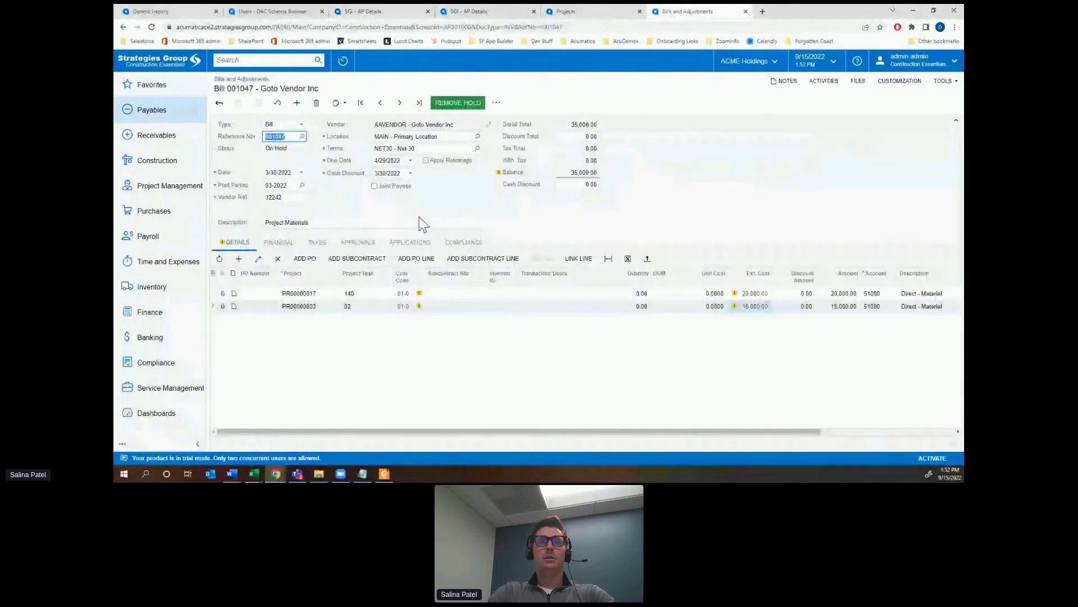
pyautogui.keyDown('ctrl'); pyautogui.keyDown('alt'); pyautogui.click(377, 274); pyautogui.keyUp('alt'); pyautogui.keyUp('ctrl')
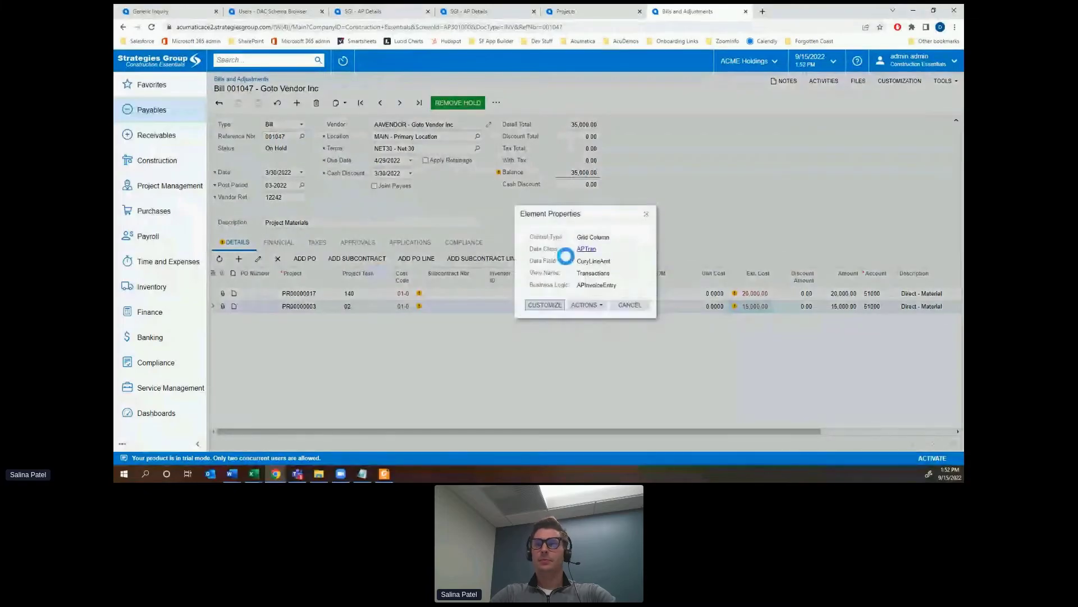
pyautogui.click(584, 250)
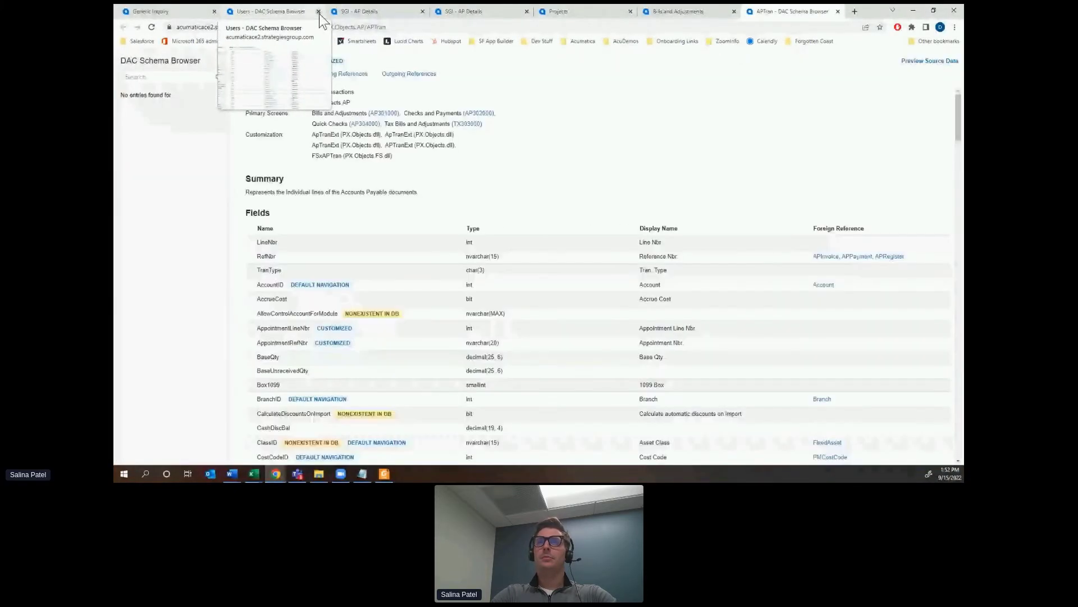
pyautogui.click(319, 11)
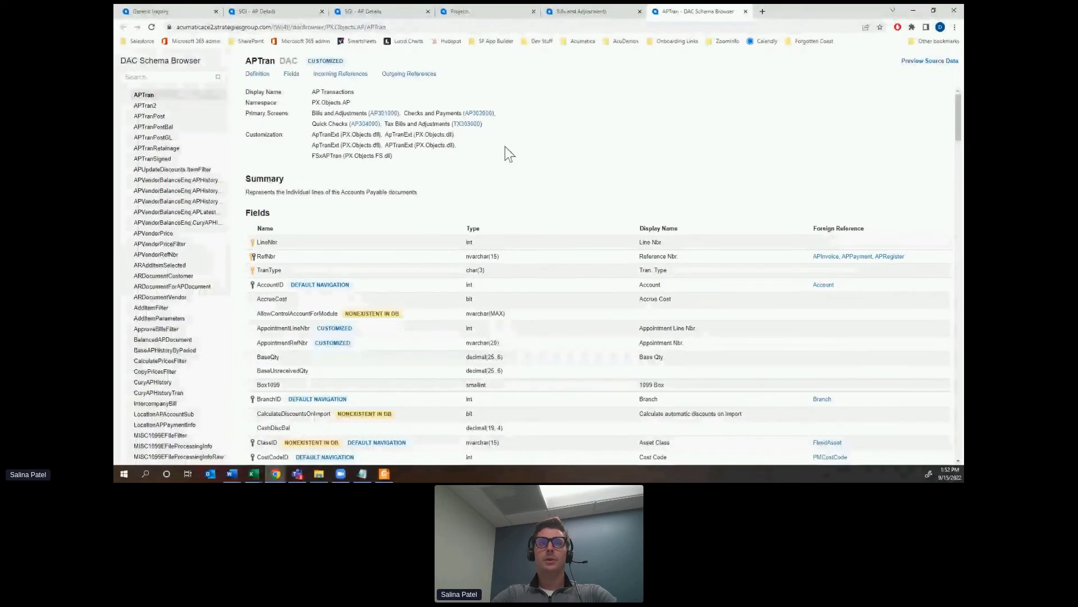
# Preview the APTran source data and filter it to the lines of bill 001047.
pyautogui.click(935, 62)
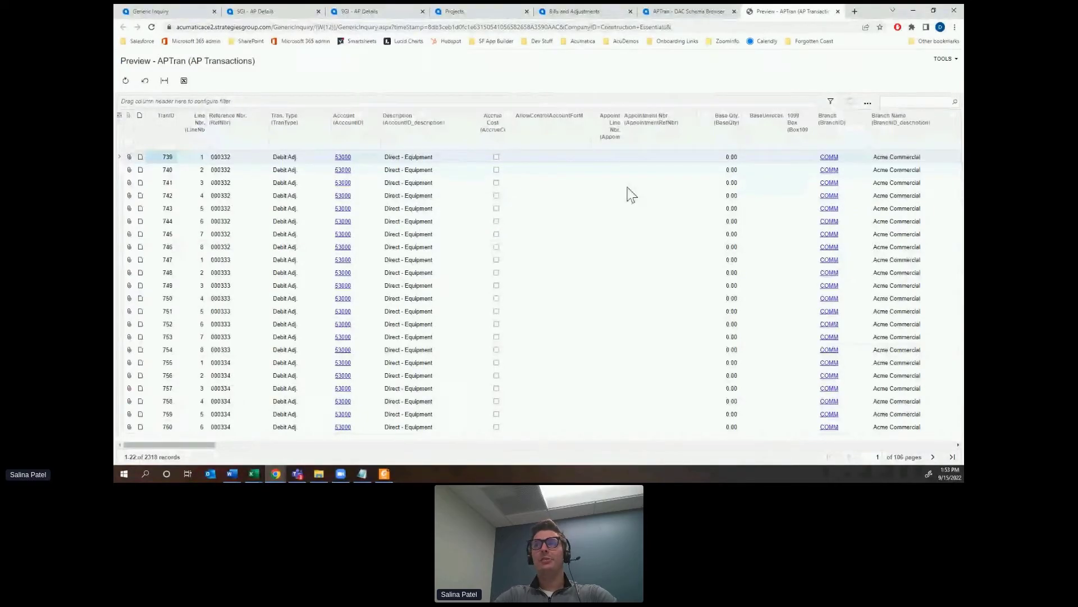
pyautogui.click(915, 102)
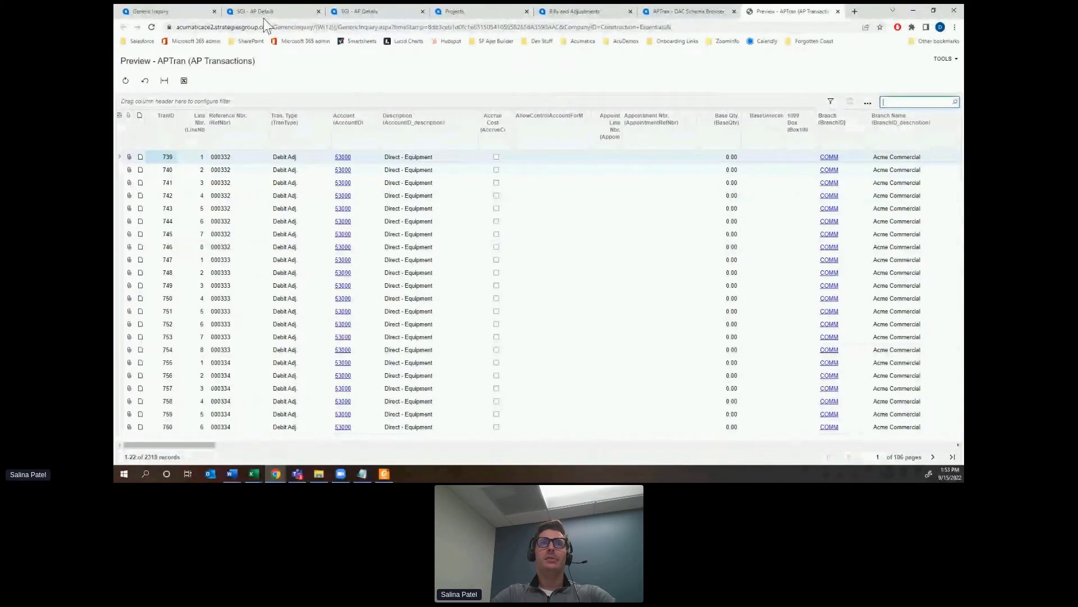
pyautogui.click(456, 12)
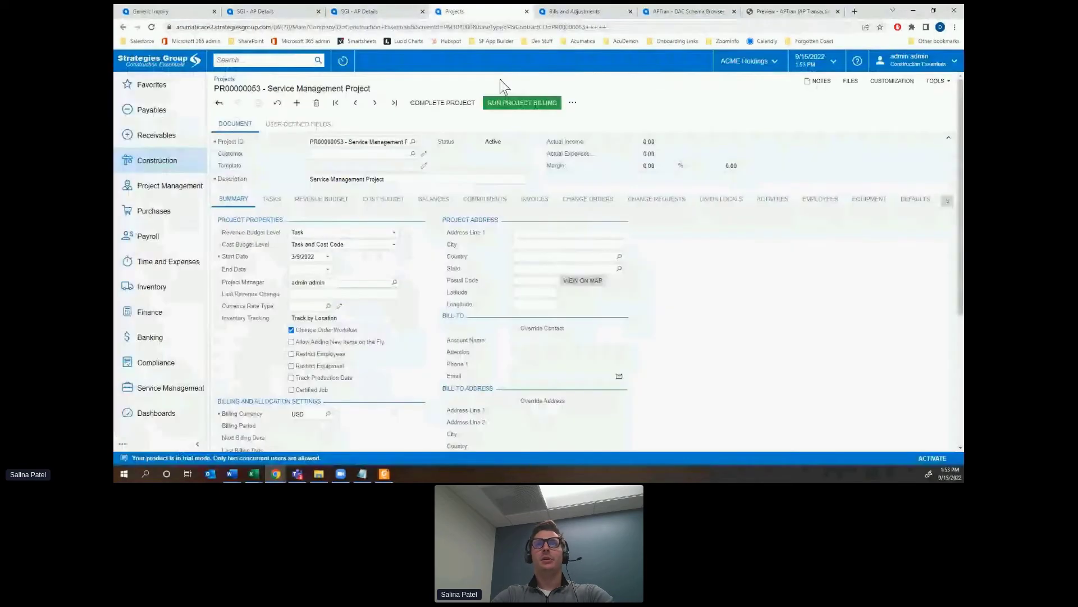
pyautogui.click(567, 13)
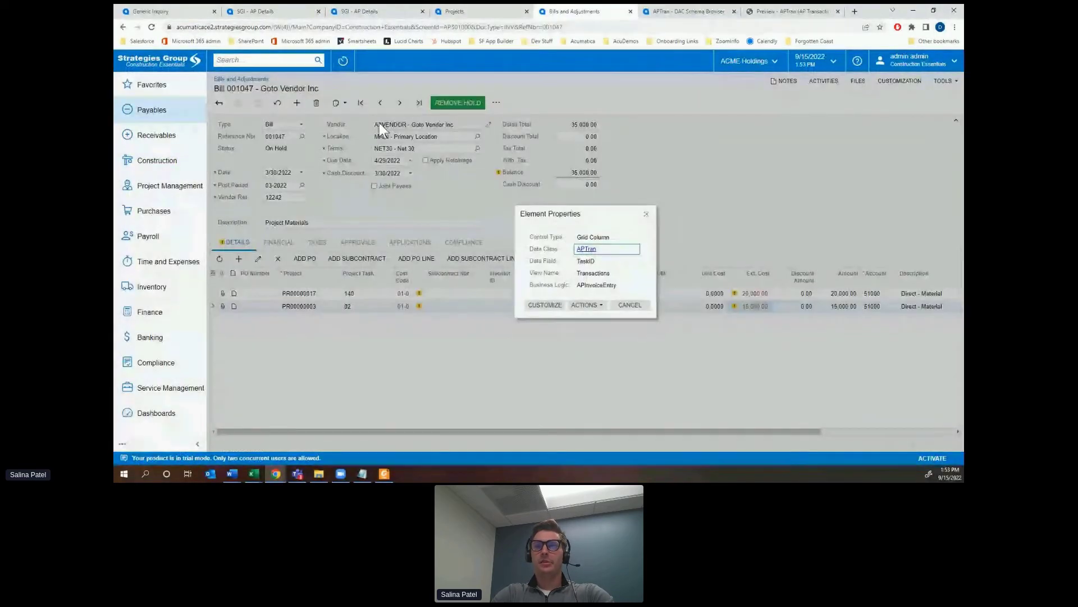
pyautogui.press('Escape')
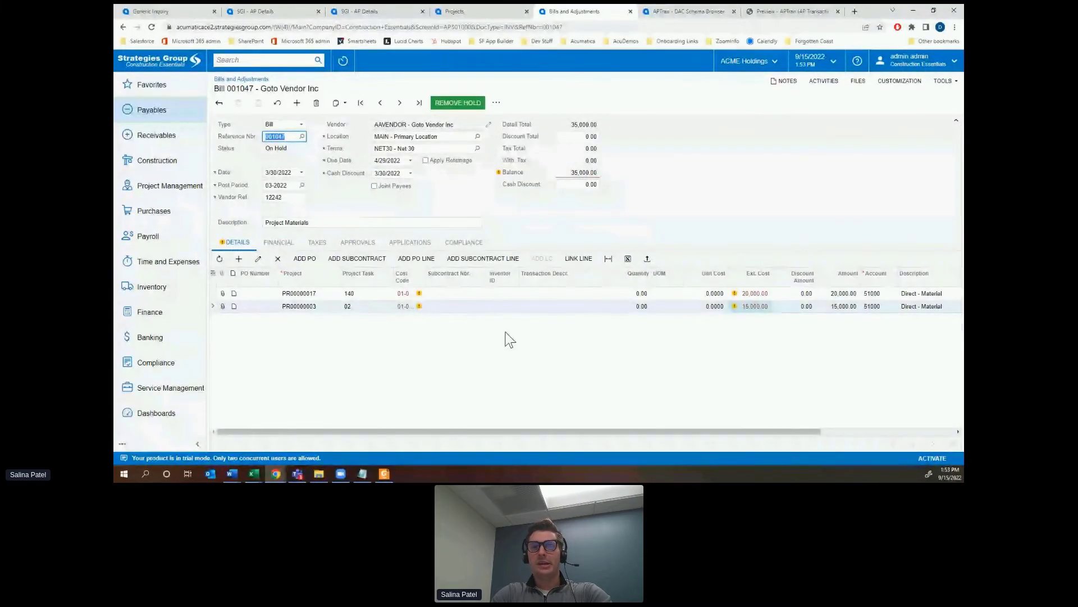
pyautogui.click(767, 12)
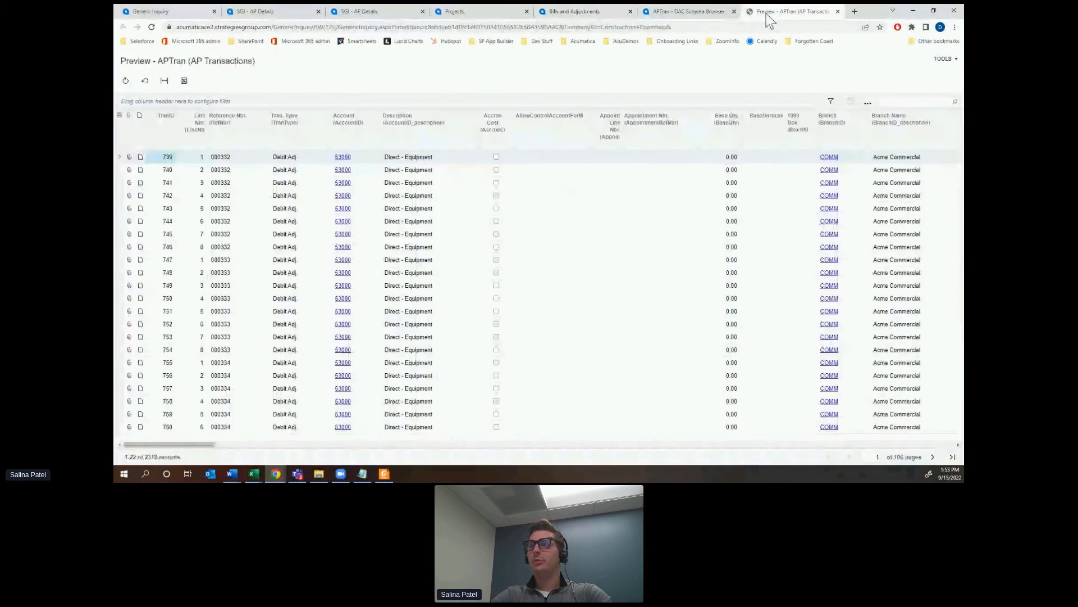
pyautogui.click(917, 101)
pyautogui.write('001047')
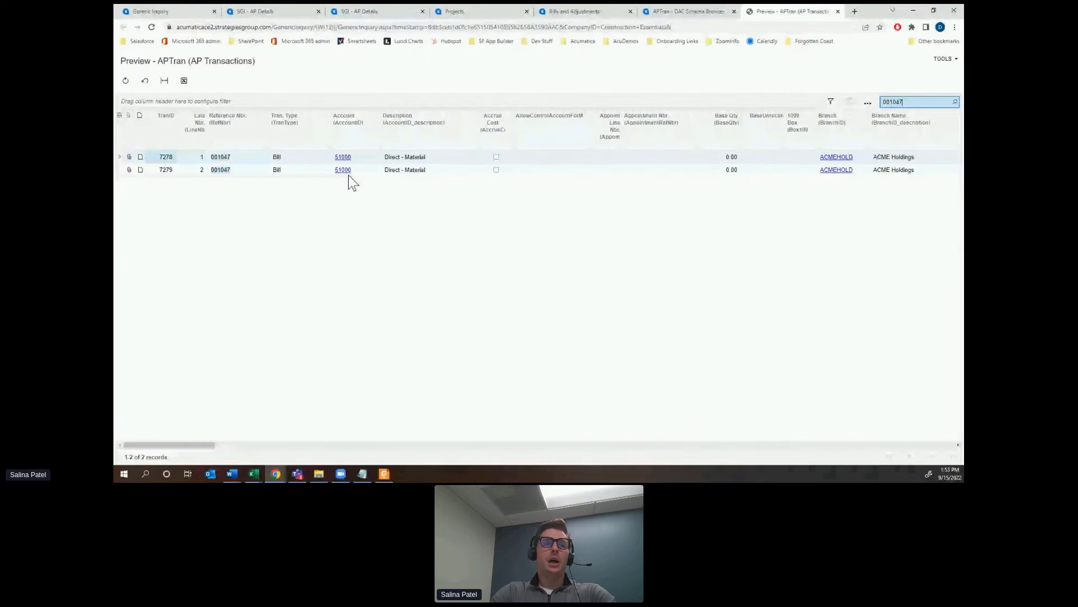
# Look through the amount columns of the bill's APTran lines and search the page for "Ext".
pyautogui.moveTo(159, 444); pyautogui.dragTo(335, 442)
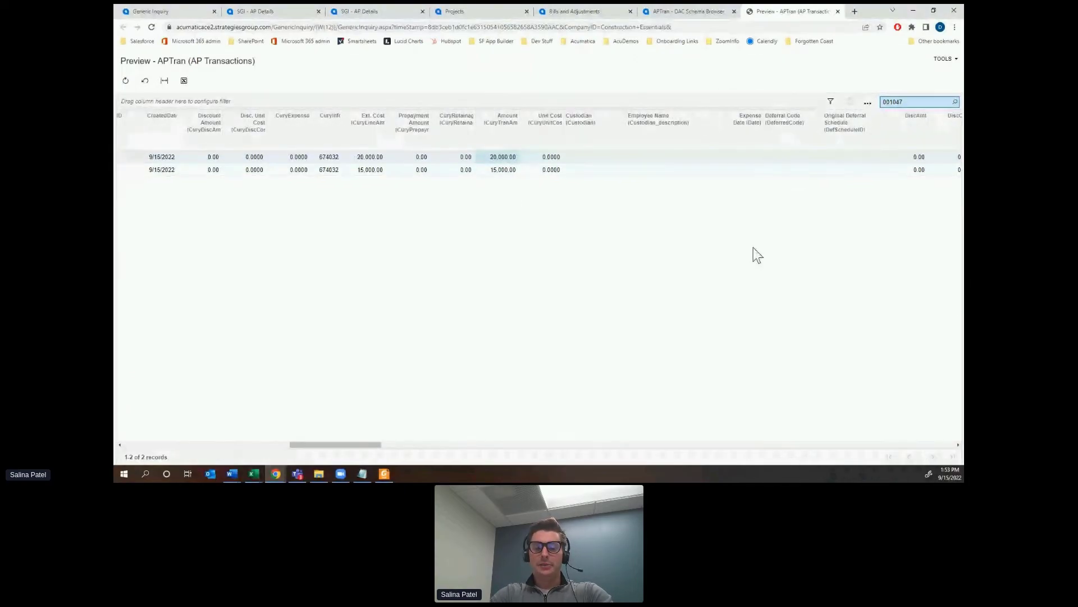
pyautogui.press('Home')
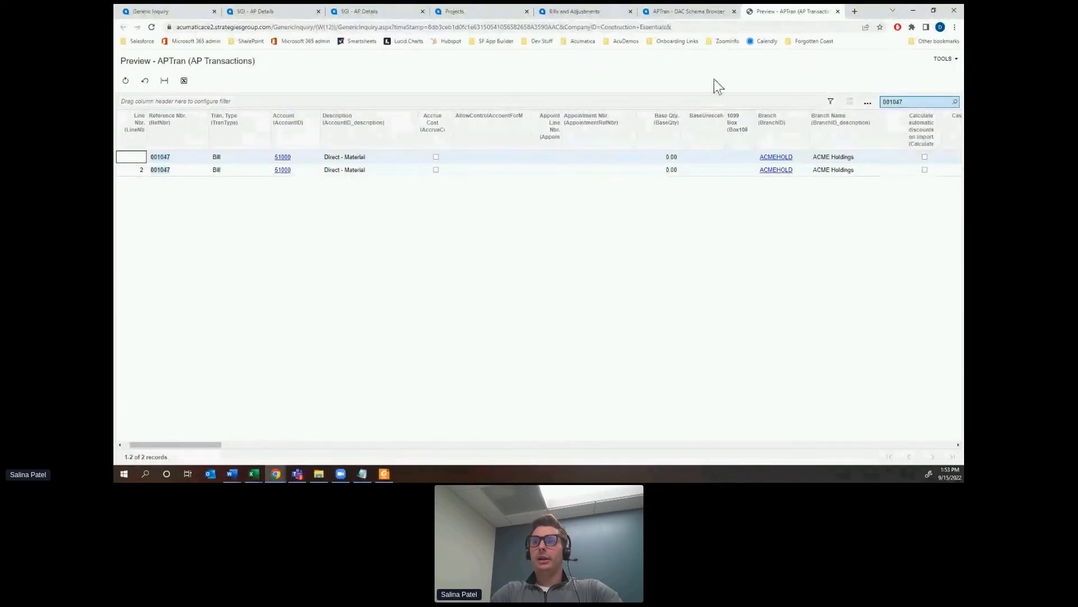
pyautogui.hotkey('ctrl', 'f')
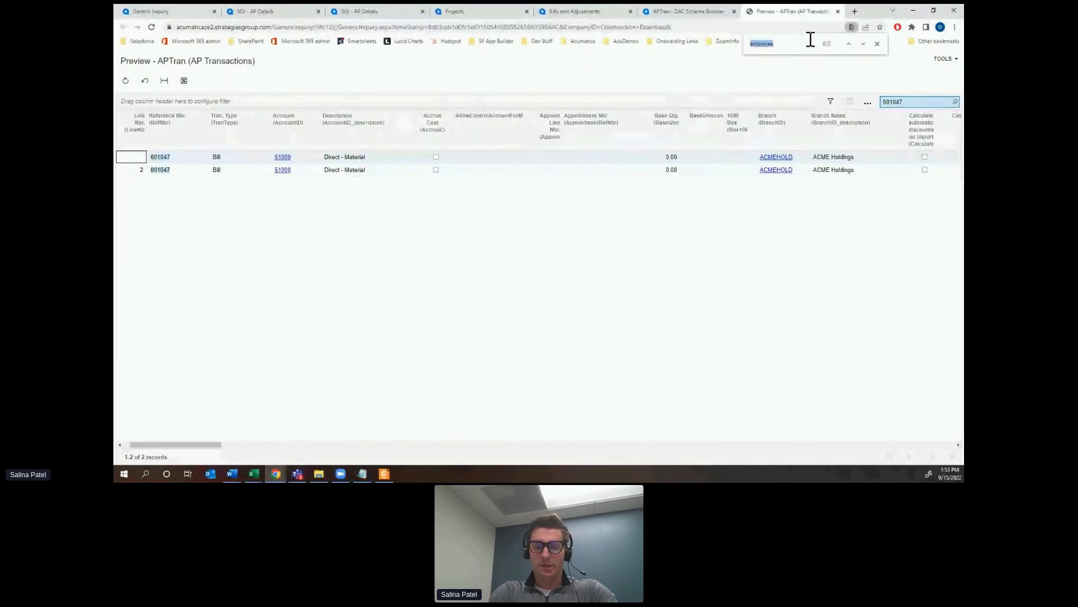
pyautogui.write('Ext')
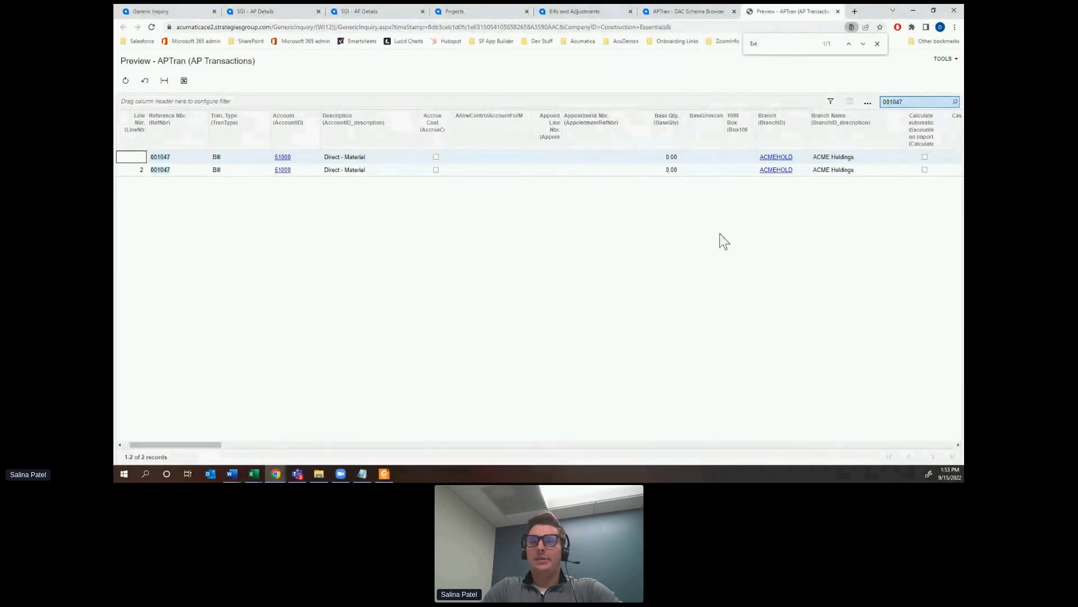
# Check the Ext. Cost values on the APTran lines of bill 001047 and return to the APTran schema description.
pyautogui.moveTo(214, 444); pyautogui.dragTo(345, 448)
pyautogui.click(623, 168)
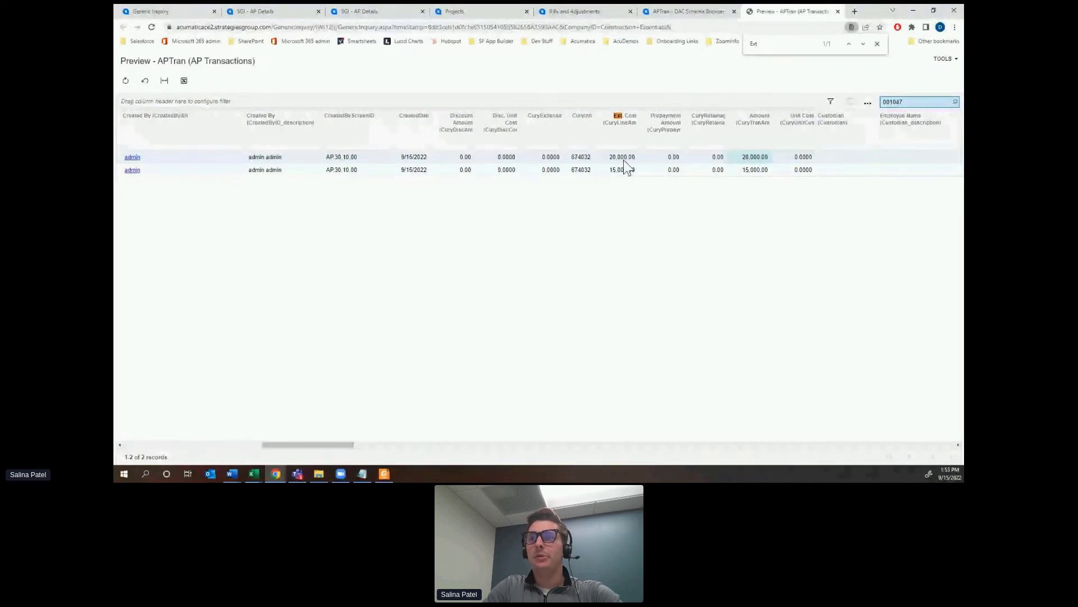
pyautogui.doubleClick(914, 102)
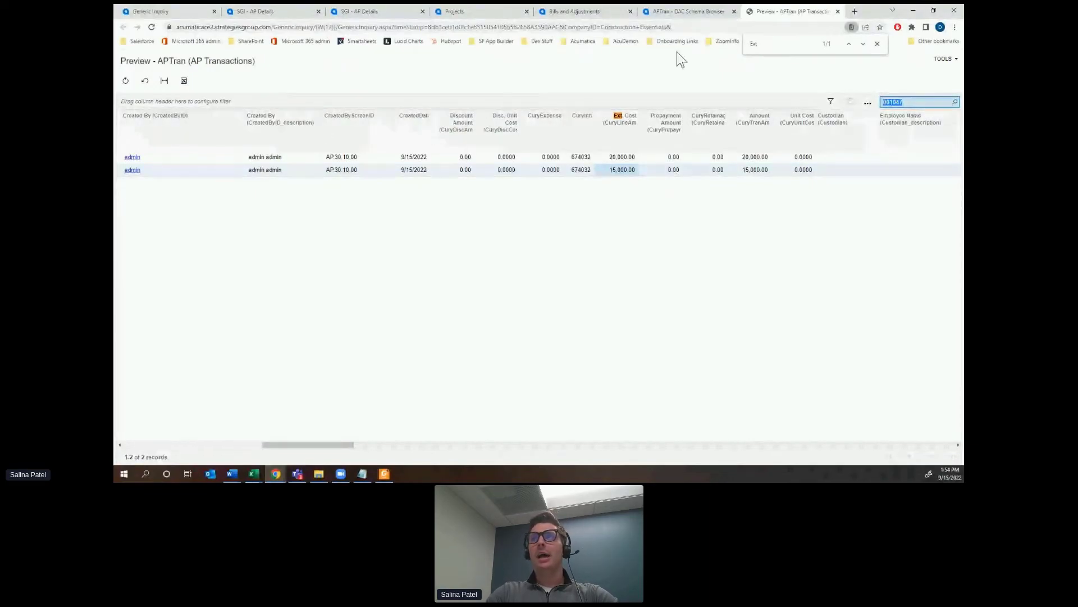
pyautogui.hotkey('ctrl', 'shift', 'Tab')
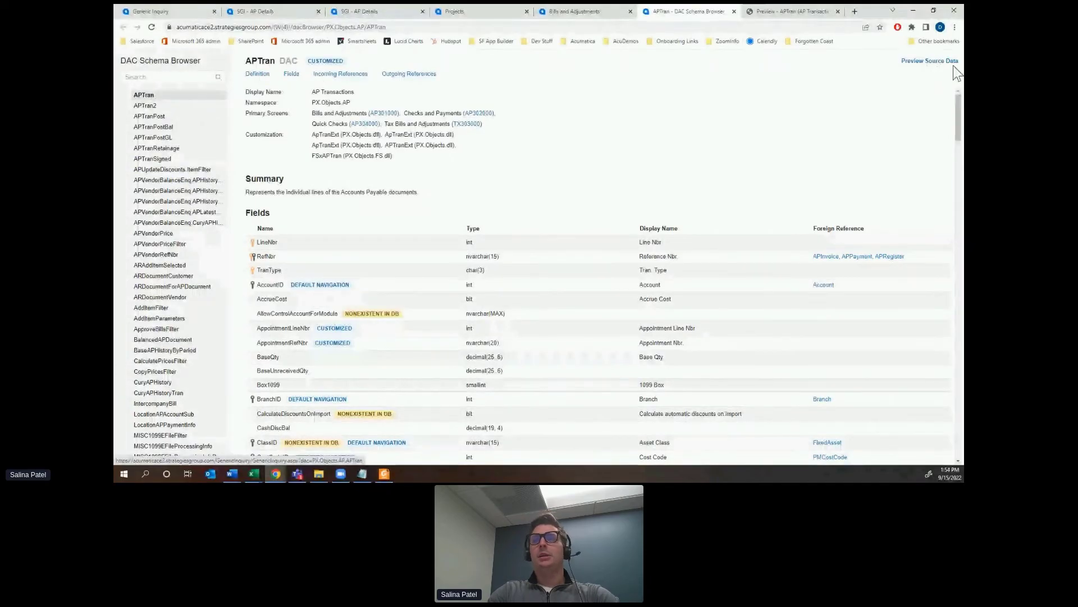
pyautogui.click(209, 11)
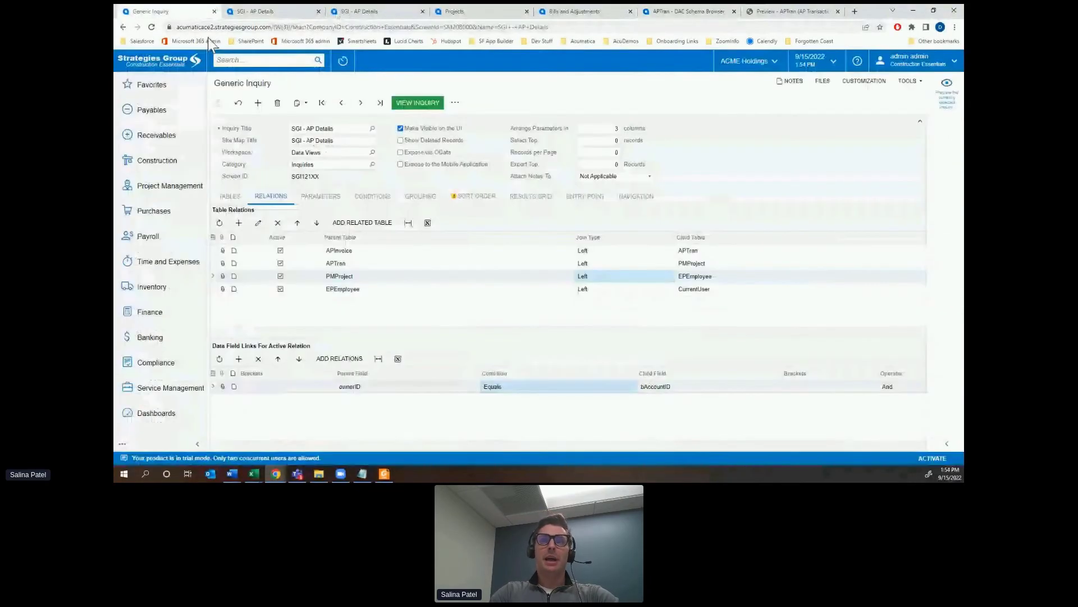
pyautogui.click(280, 288)
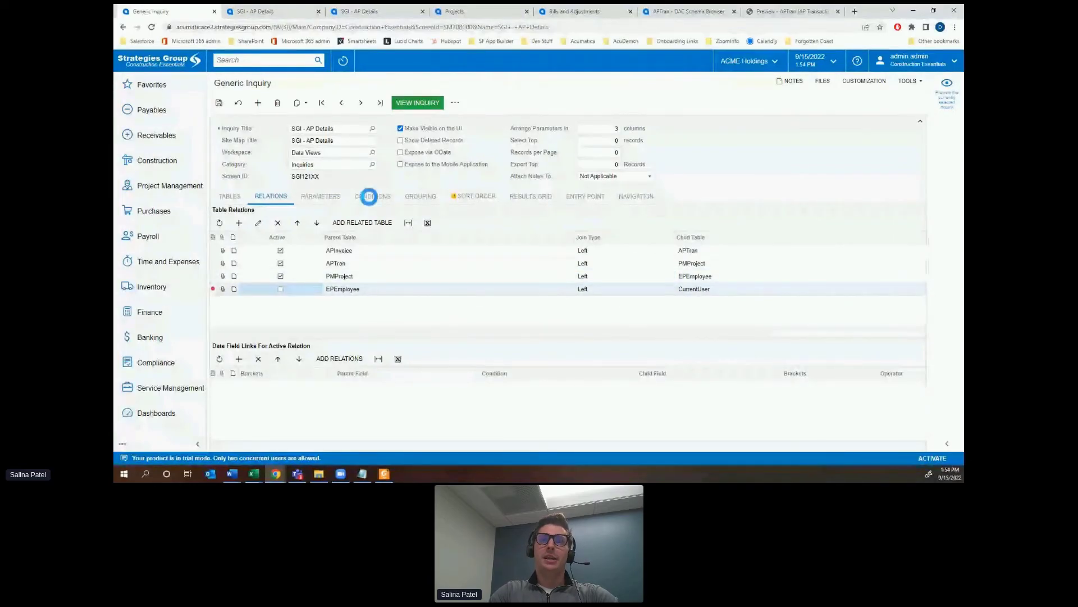
pyautogui.click(373, 196)
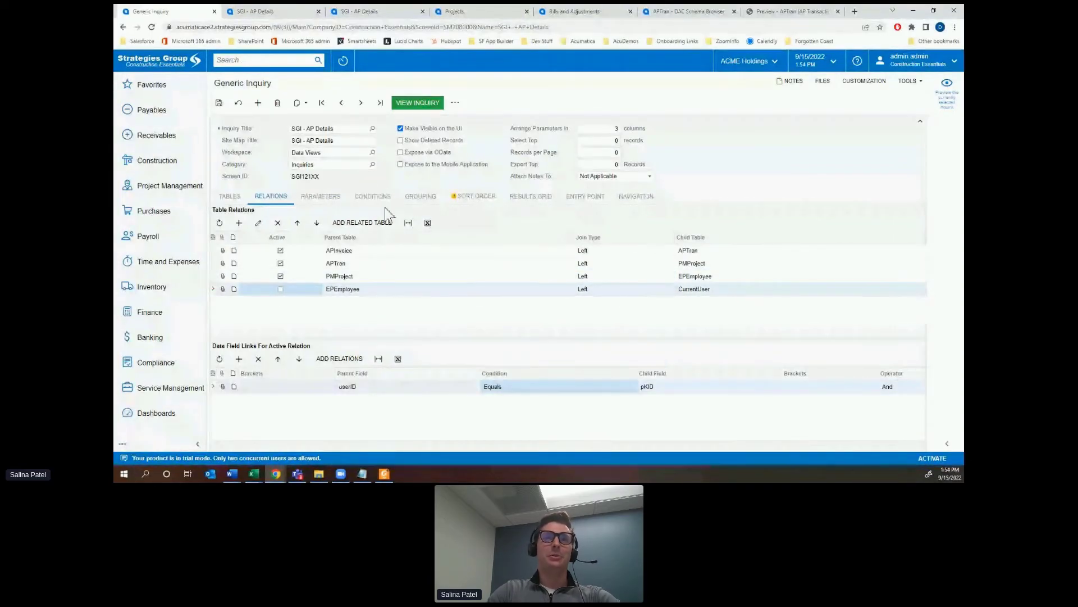
pyautogui.click(259, 240)
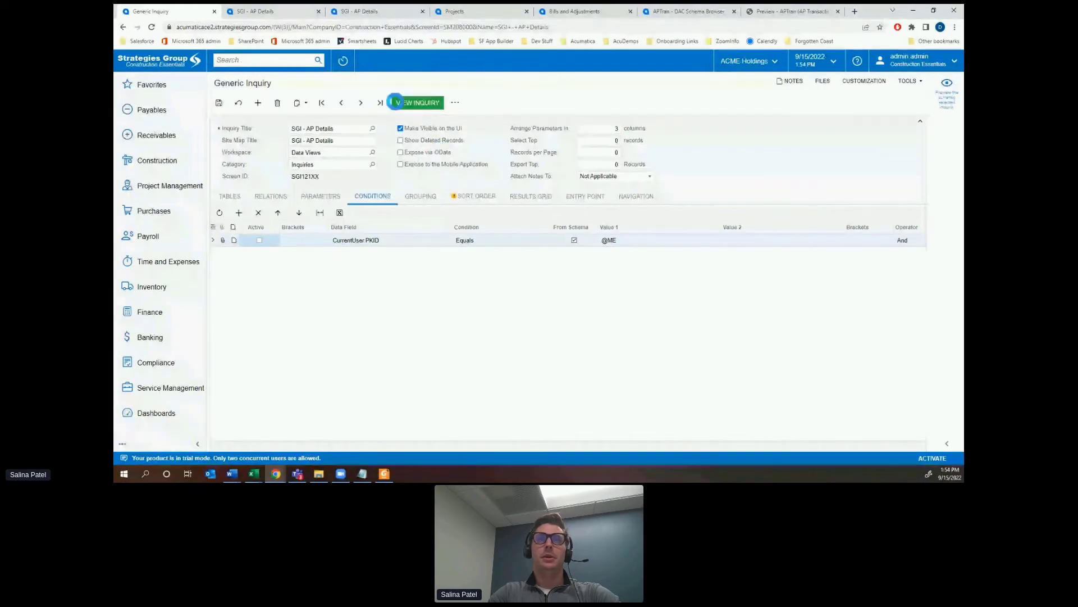
# Reload the SGI - AP Details results page and wait for it to respond.
pyautogui.click(261, 12)
pyautogui.click(151, 27)
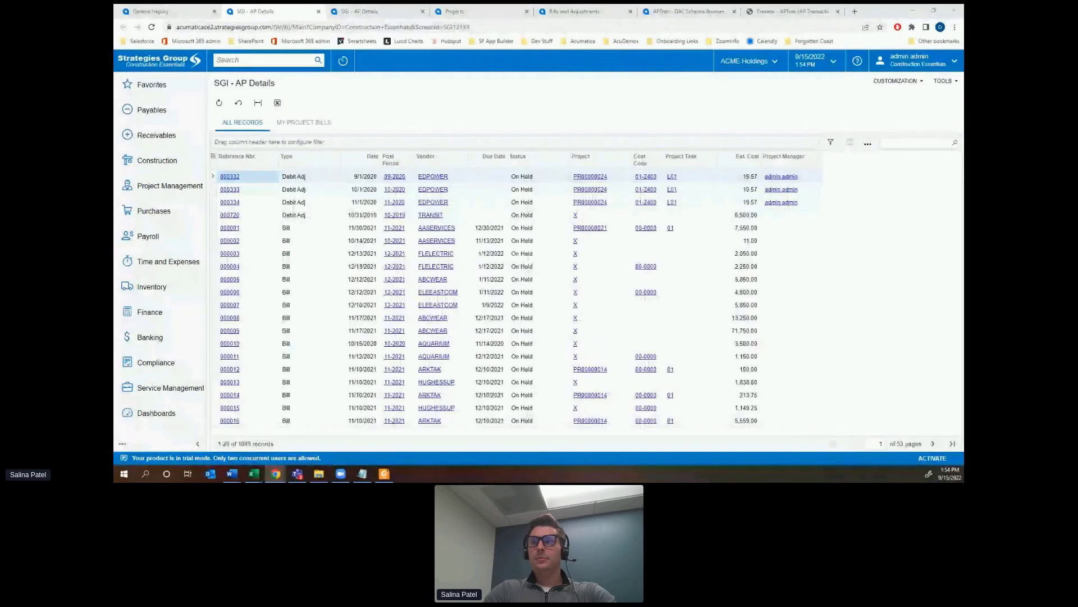
pyautogui.click(868, 145)
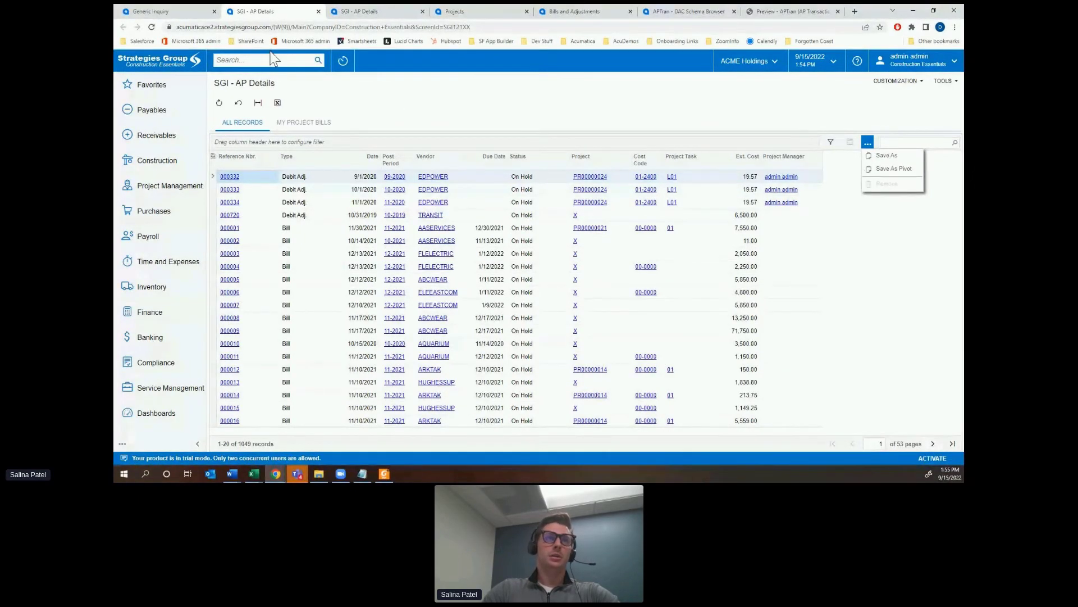
pyautogui.click(152, 26)
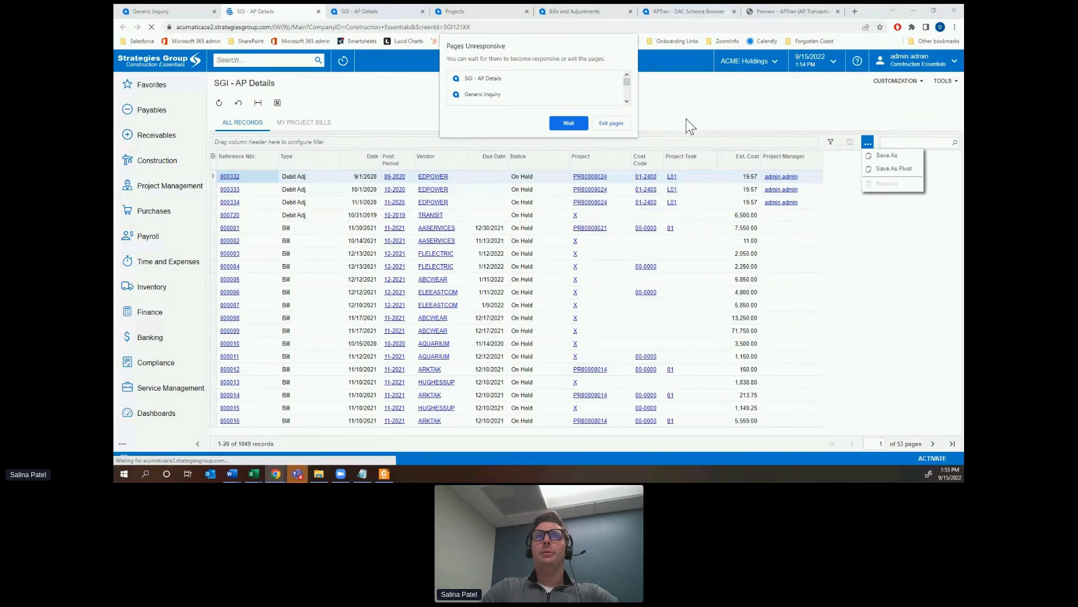
pyautogui.click(570, 124)
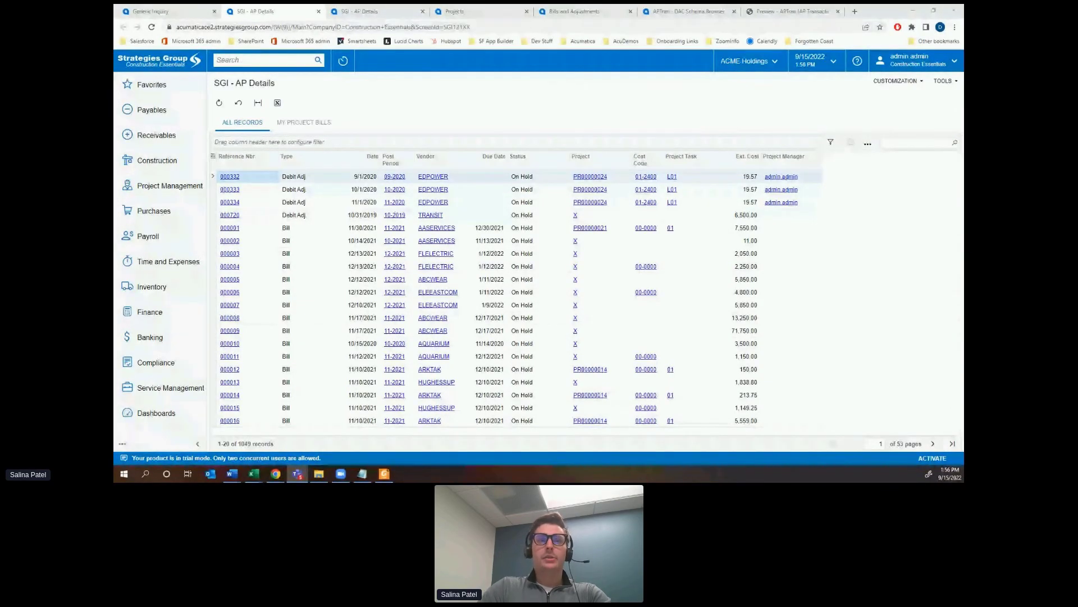
# Save the inquiry results as a pivot named "Pivot Projects" with a shared configuration.
pyautogui.click(866, 146)
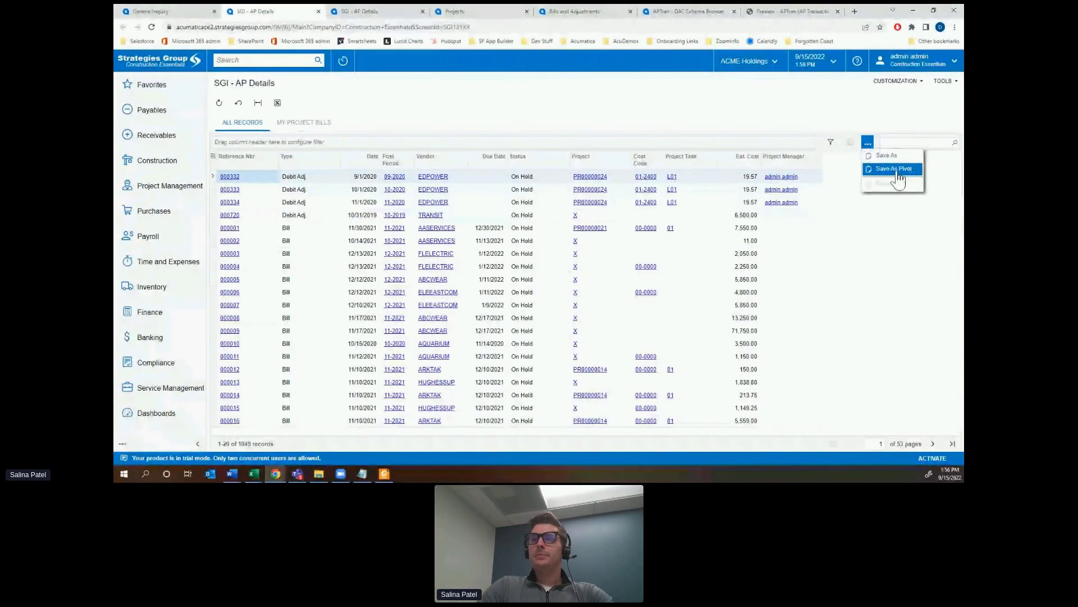
pyautogui.click(895, 175)
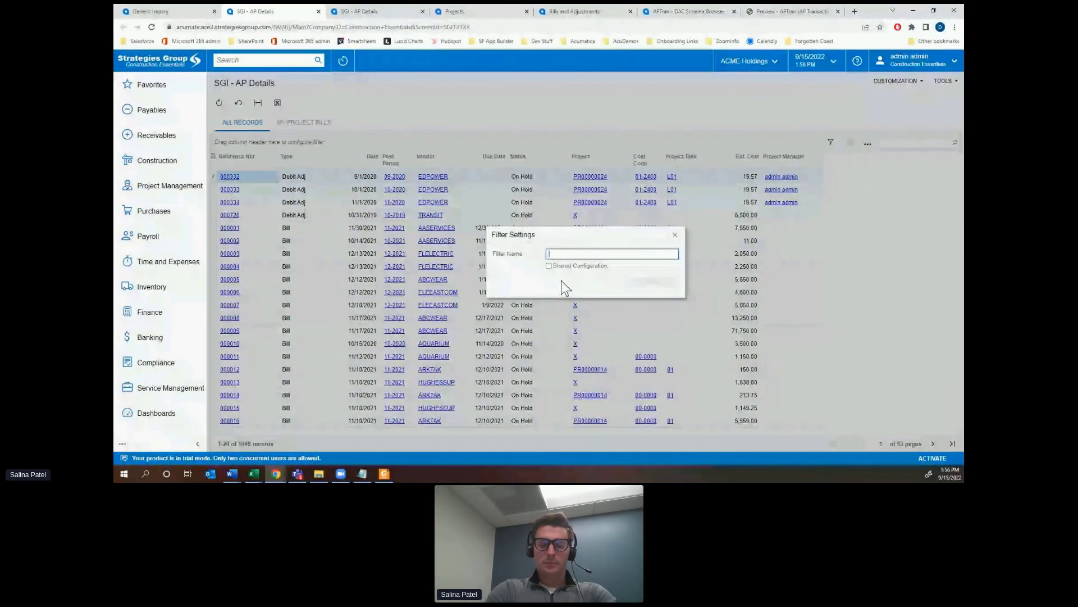
pyautogui.write('Pivot Projects')
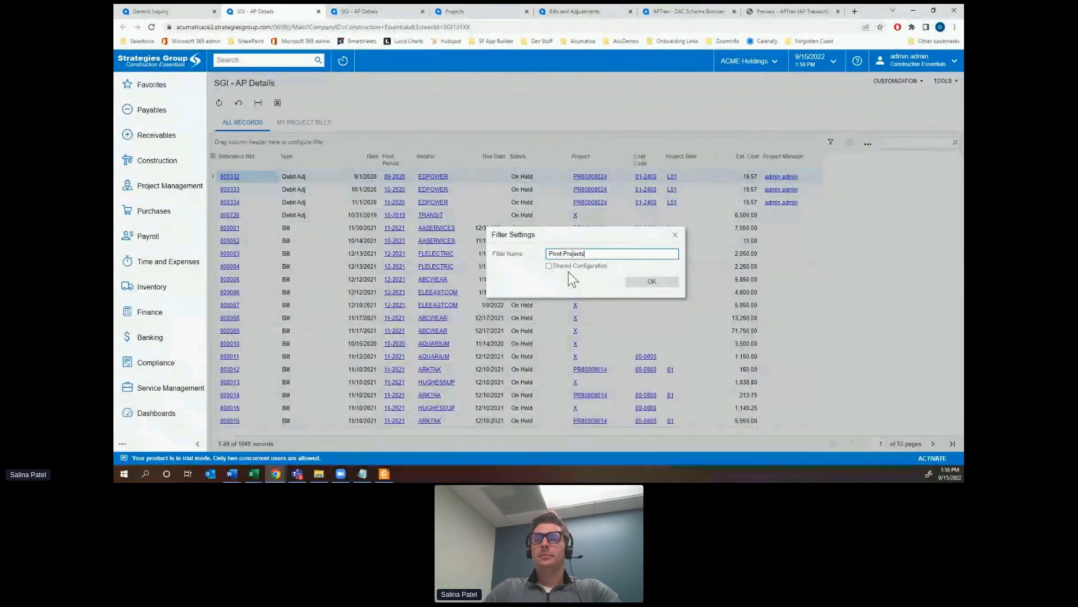
pyautogui.click(574, 268)
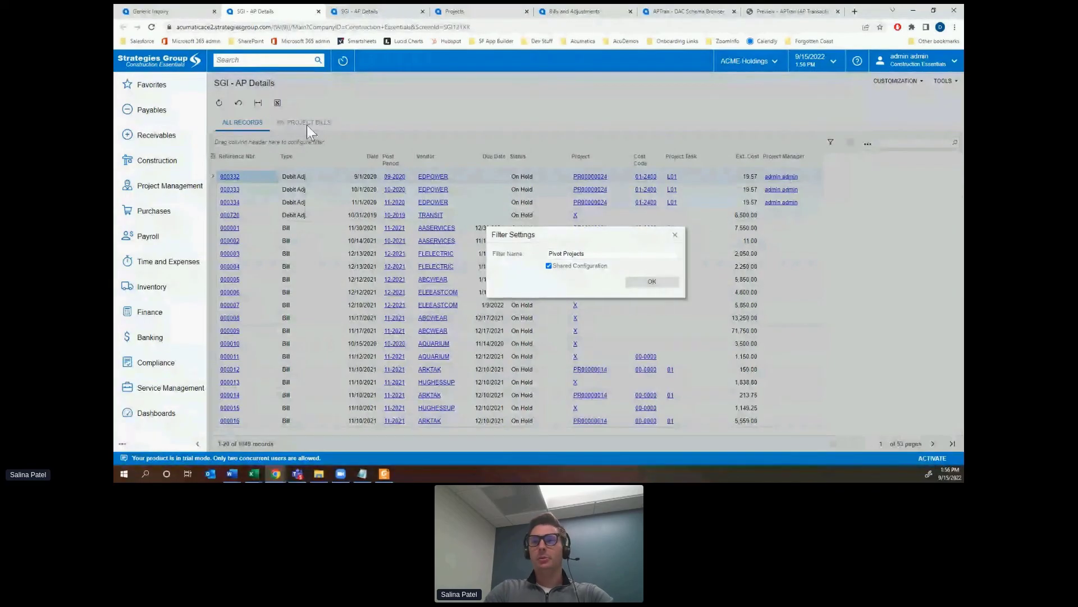
pyautogui.click(636, 282)
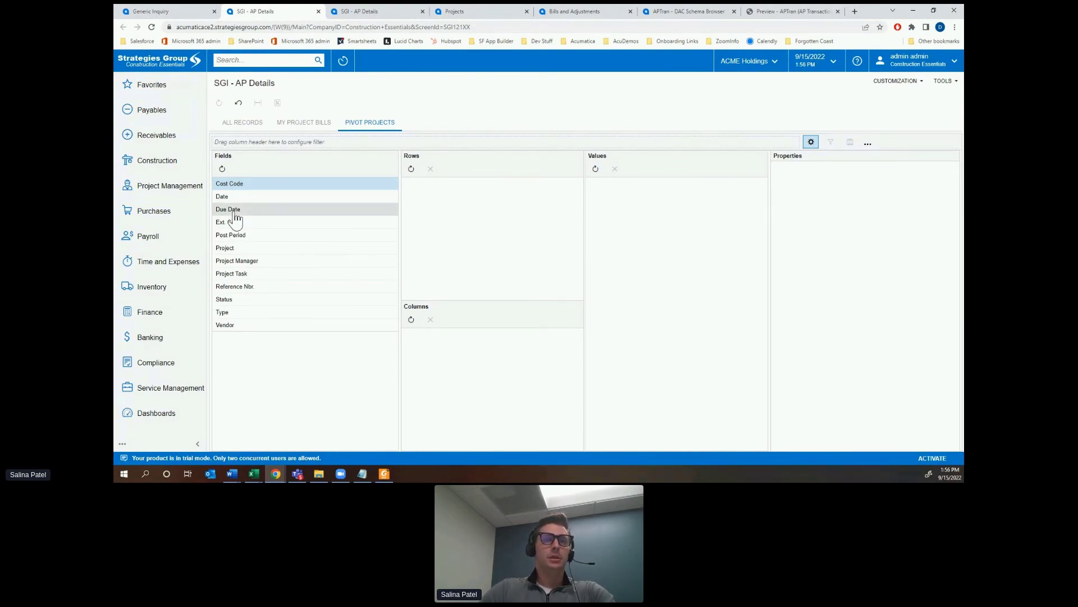
# Add Due Date to the pivot's columns and set its date part to Quarter.
pyautogui.moveTo(236, 212); pyautogui.dragTo(486, 375)
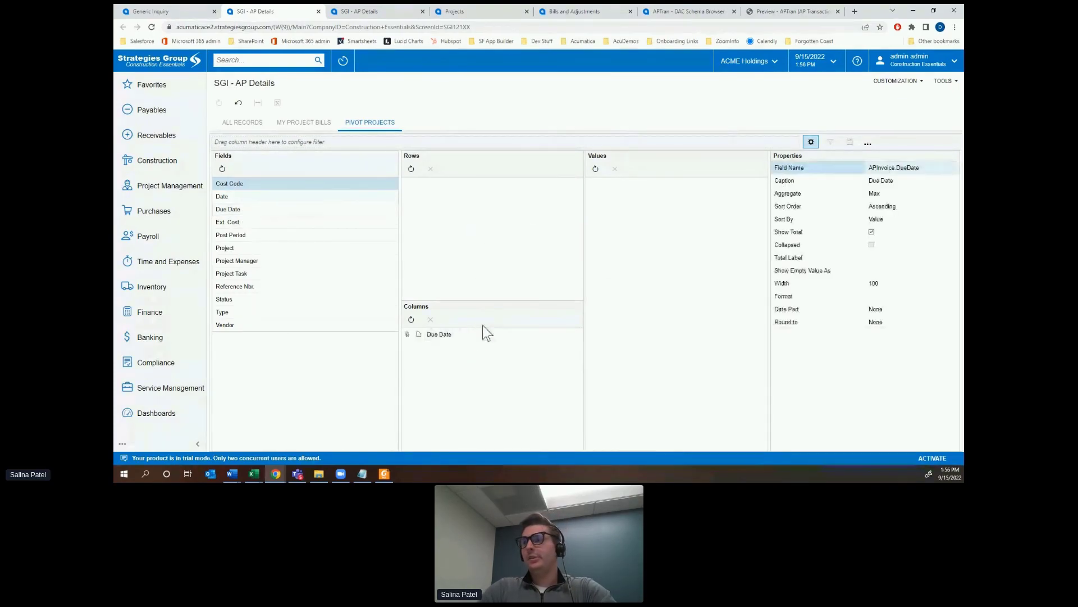
pyautogui.click(950, 310)
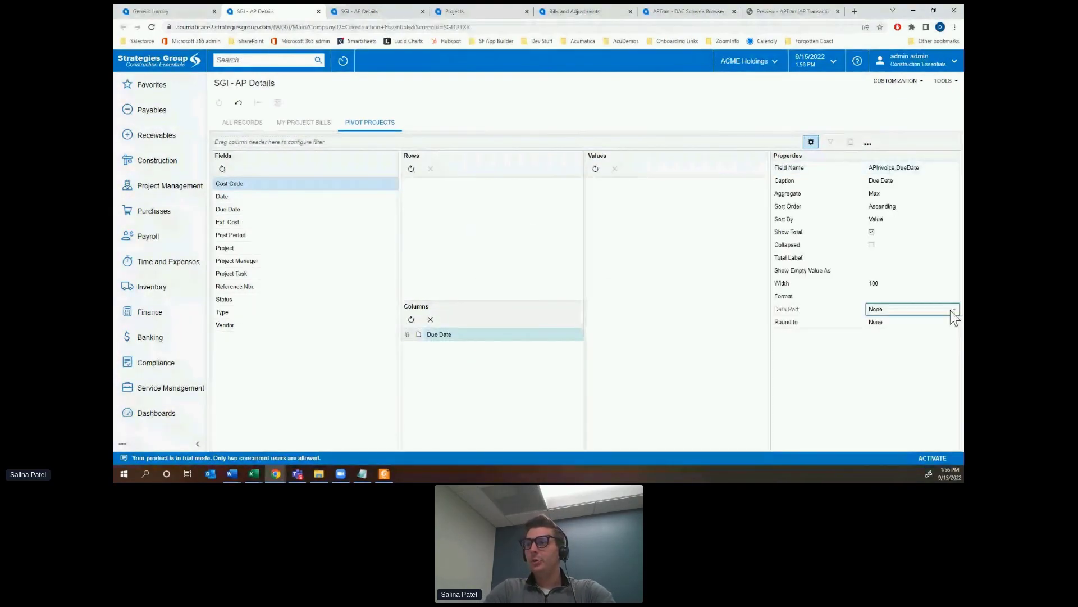
pyautogui.click(953, 309)
pyautogui.click(900, 354)
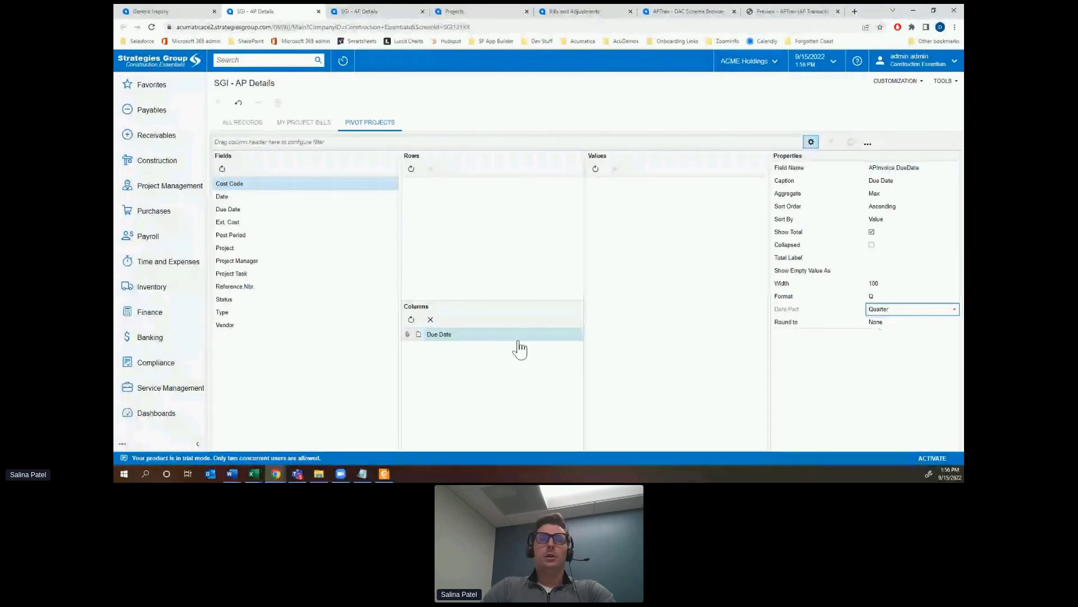
# Add Project to the pivot's rows and Ext. Cost to its values, aggregated as Sum.
pyautogui.moveTo(241, 247); pyautogui.dragTo(457, 218)
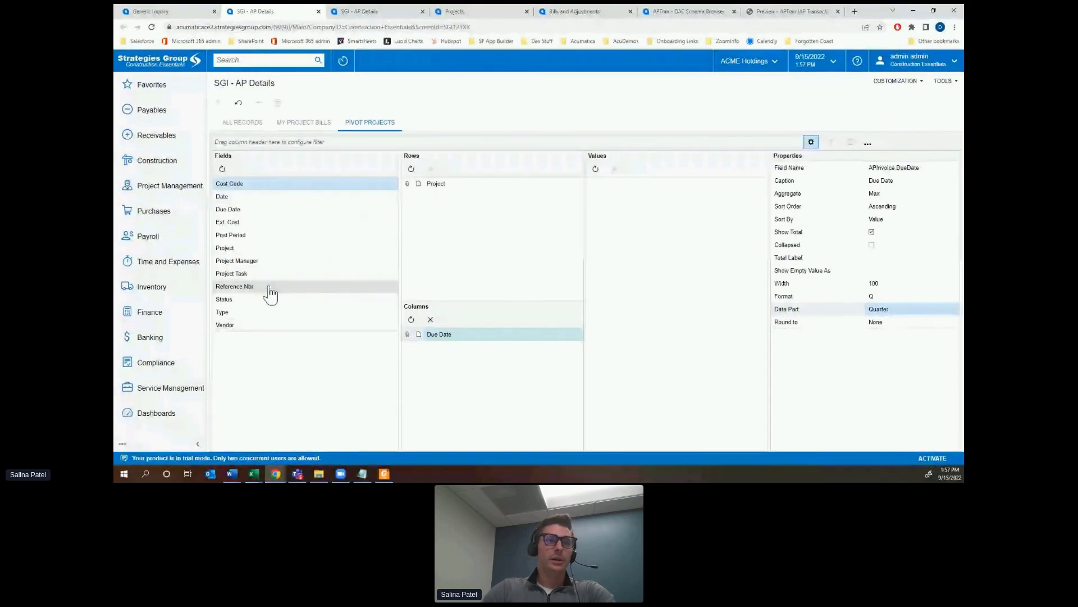
pyautogui.moveTo(248, 221); pyautogui.dragTo(679, 212)
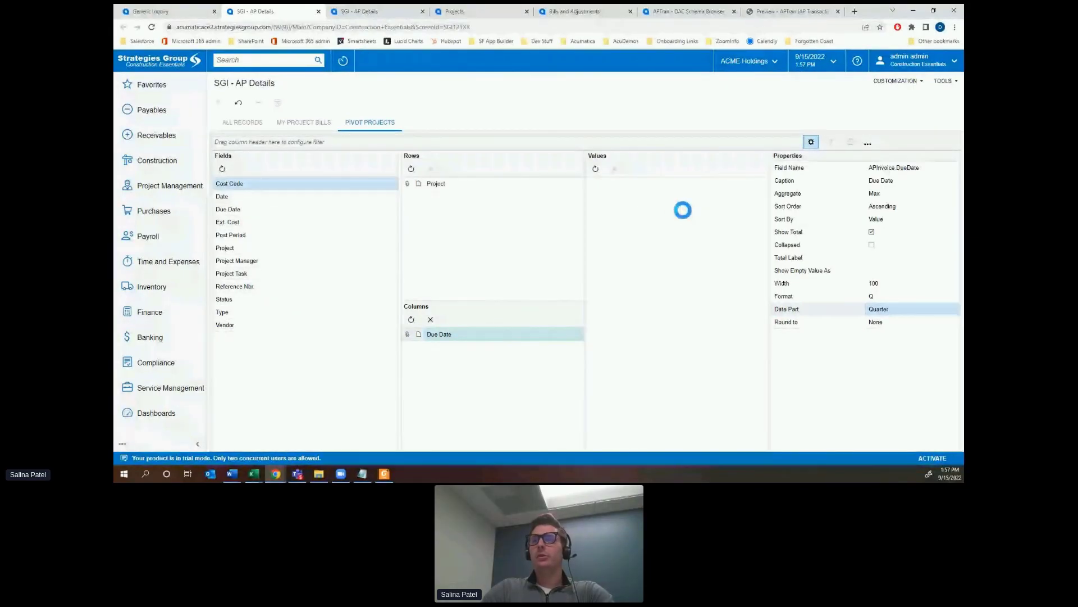
pyautogui.click(649, 188)
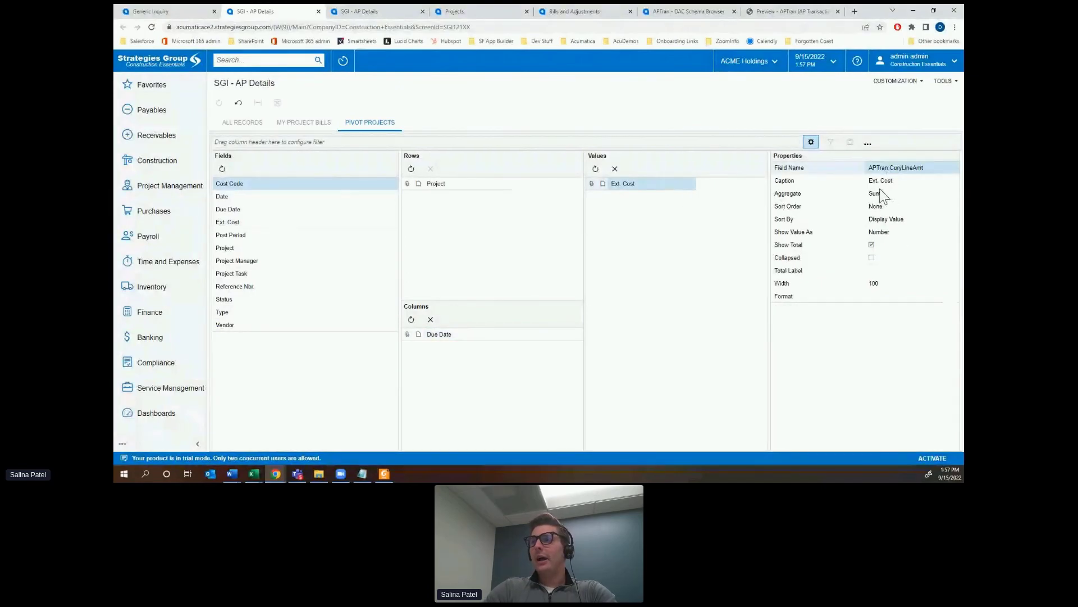
pyautogui.click(911, 190)
pyautogui.click(925, 196)
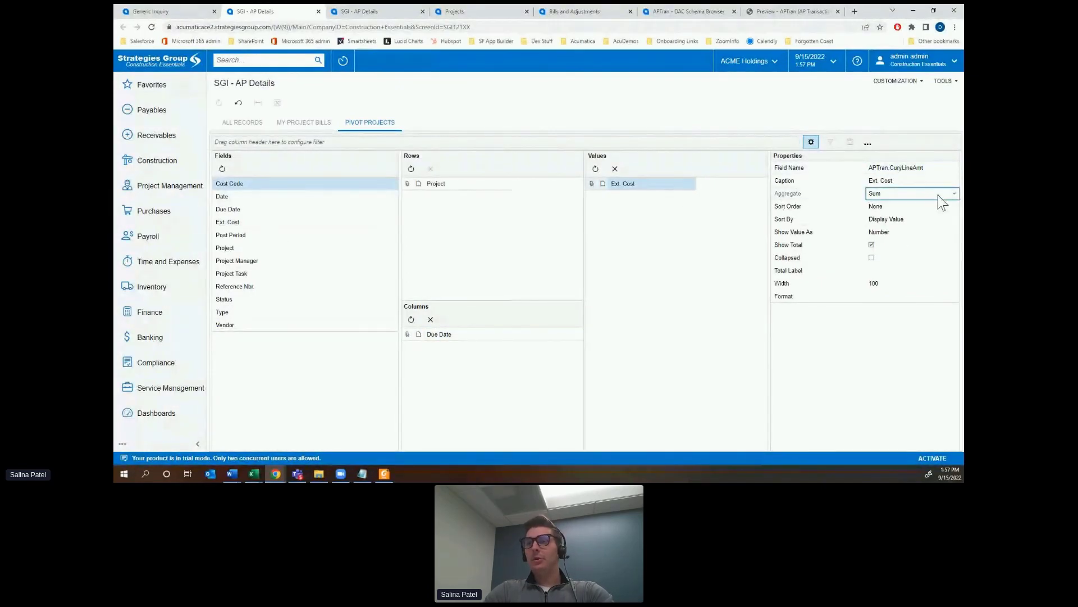
pyautogui.click(937, 195)
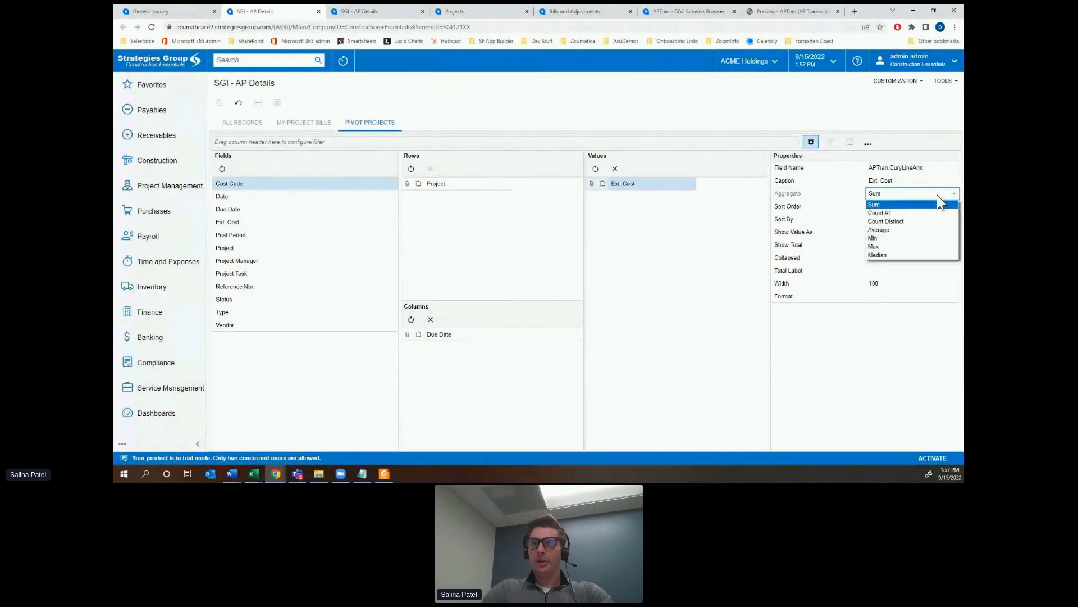
pyautogui.click(898, 204)
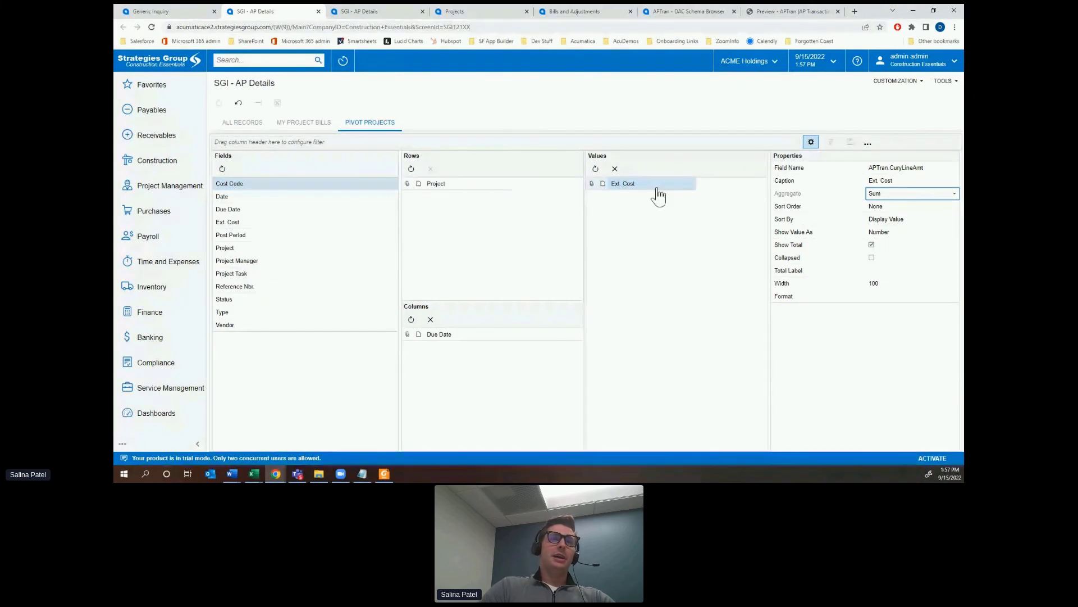
# Add Status to the pivot's rows below Project and drill down into project X's On Hold Q1 amount in the resulting table.
pyautogui.moveTo(236, 304); pyautogui.dragTo(464, 197)
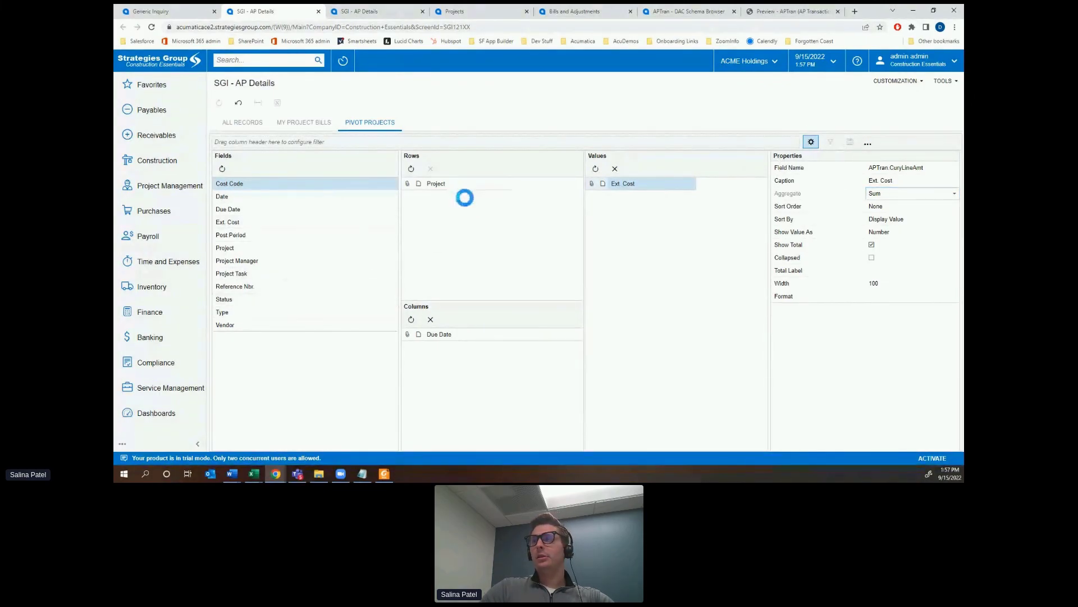
pyautogui.click(811, 142)
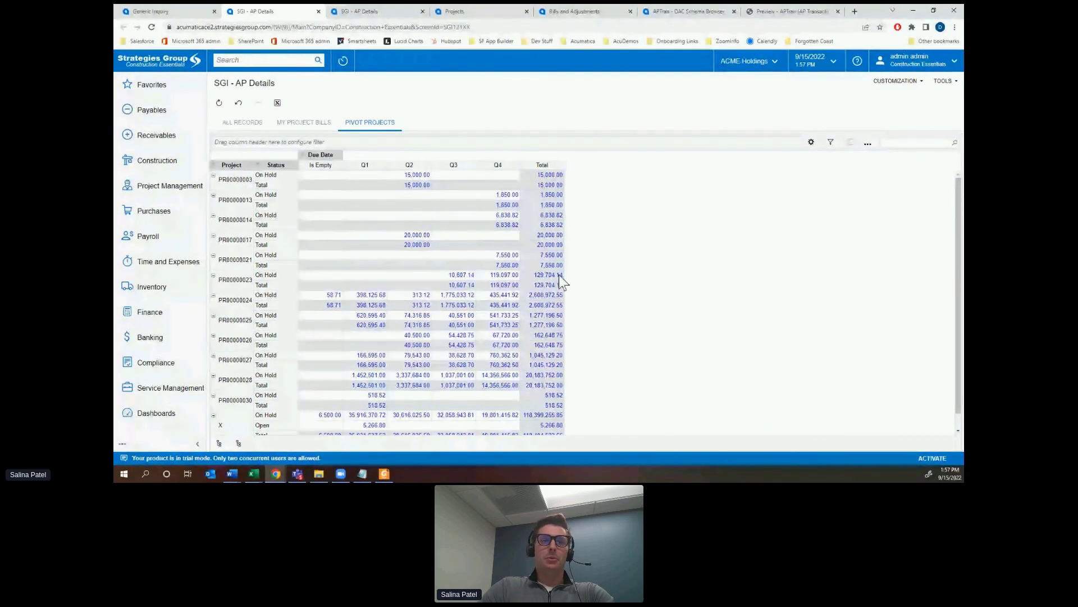
pyautogui.scroll(-1, 558, 276)
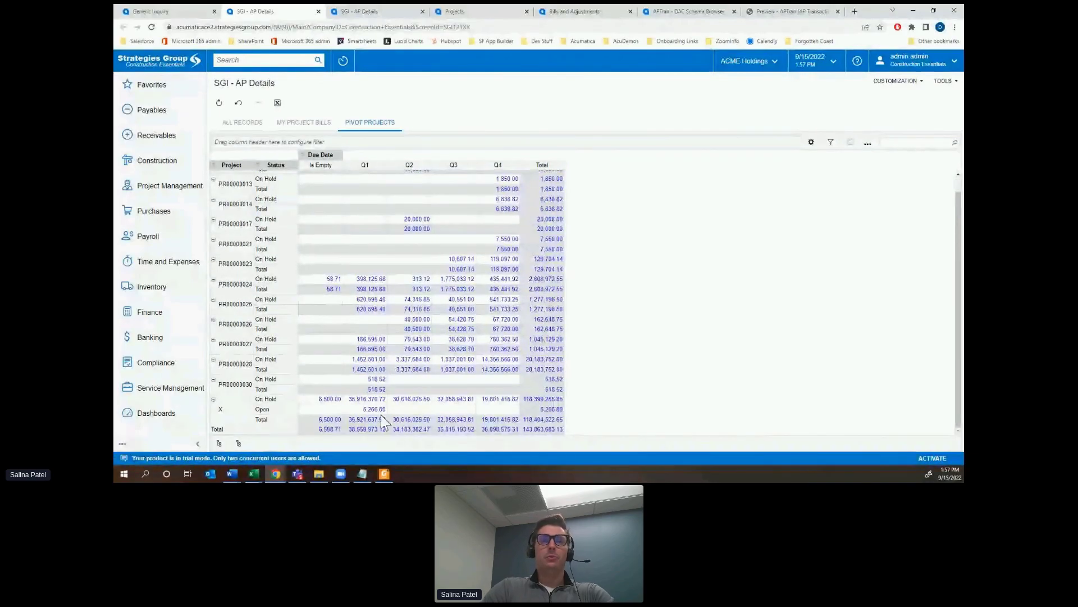
pyautogui.click(369, 399)
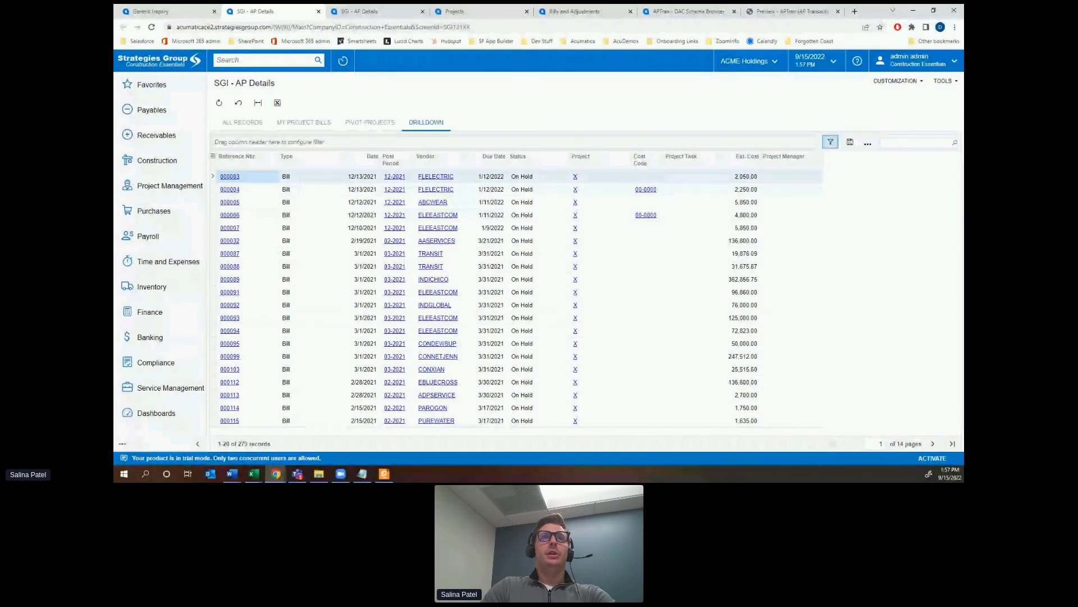
# Search the help topics for "functions" and open the Functions topic.
pyautogui.click(275, 61)
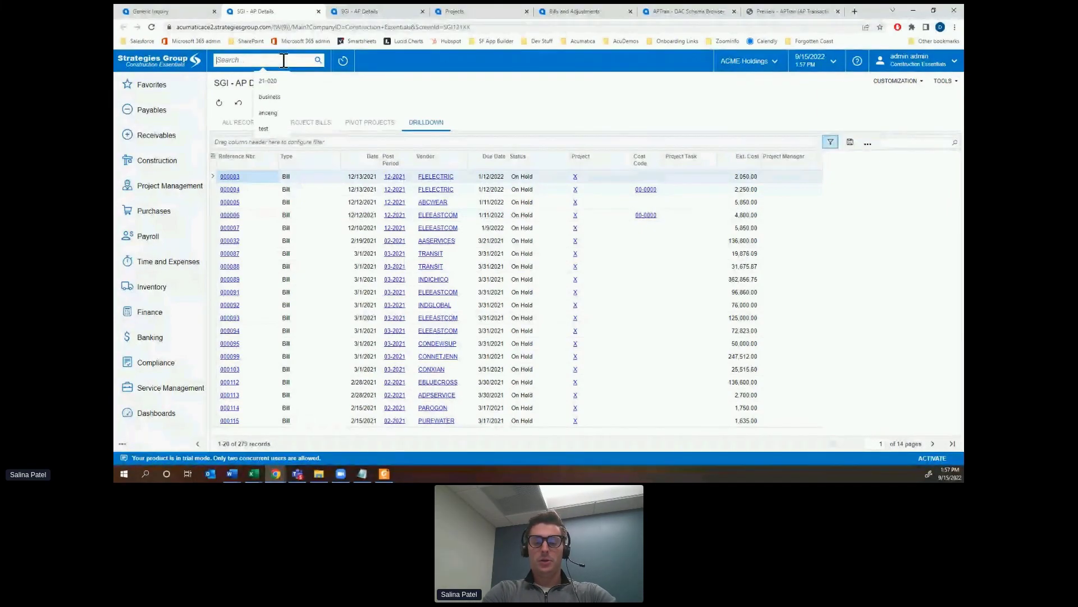
pyautogui.write('functions')
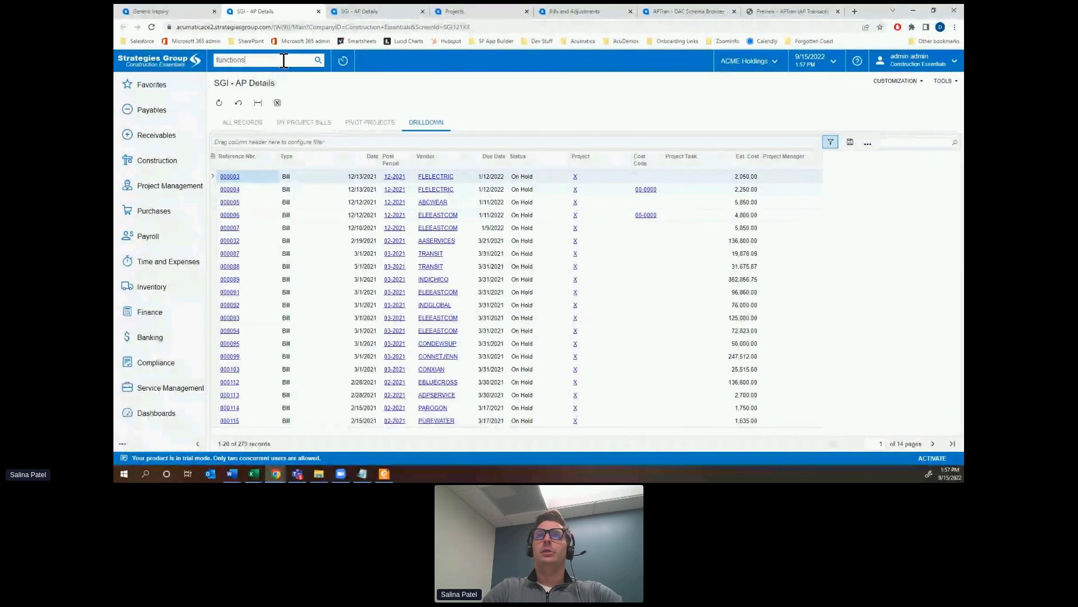
pyautogui.press('Return')
pyautogui.click(679, 83)
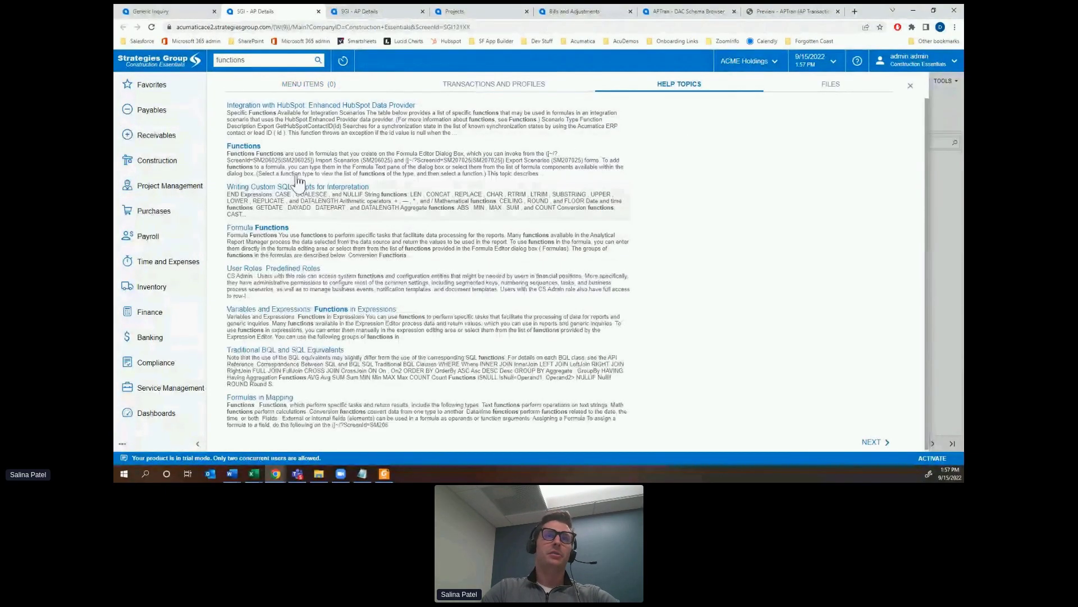
pyautogui.click(265, 157)
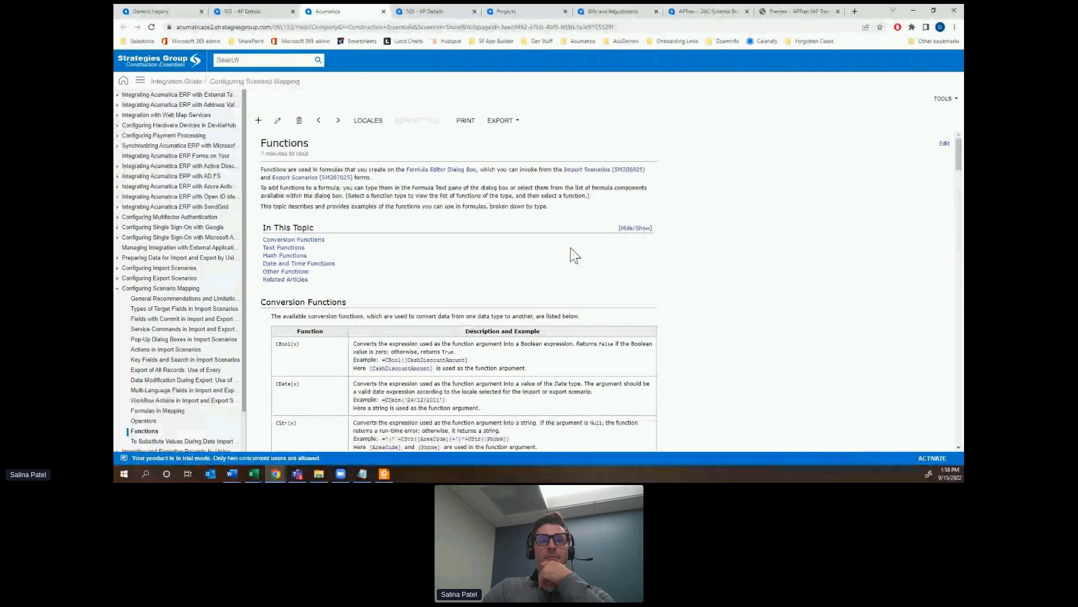
# Read through the conversion and text functions in the help topic, highlighting the LTrim example formula.
pyautogui.scroll(-2, 573, 254)
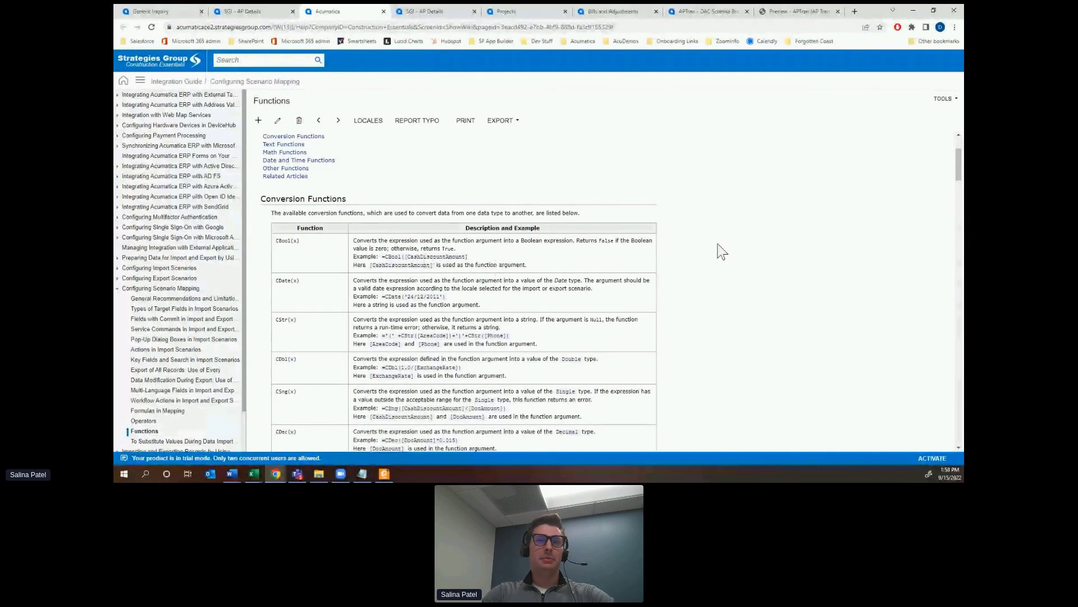
pyautogui.scroll(-2, 719, 250)
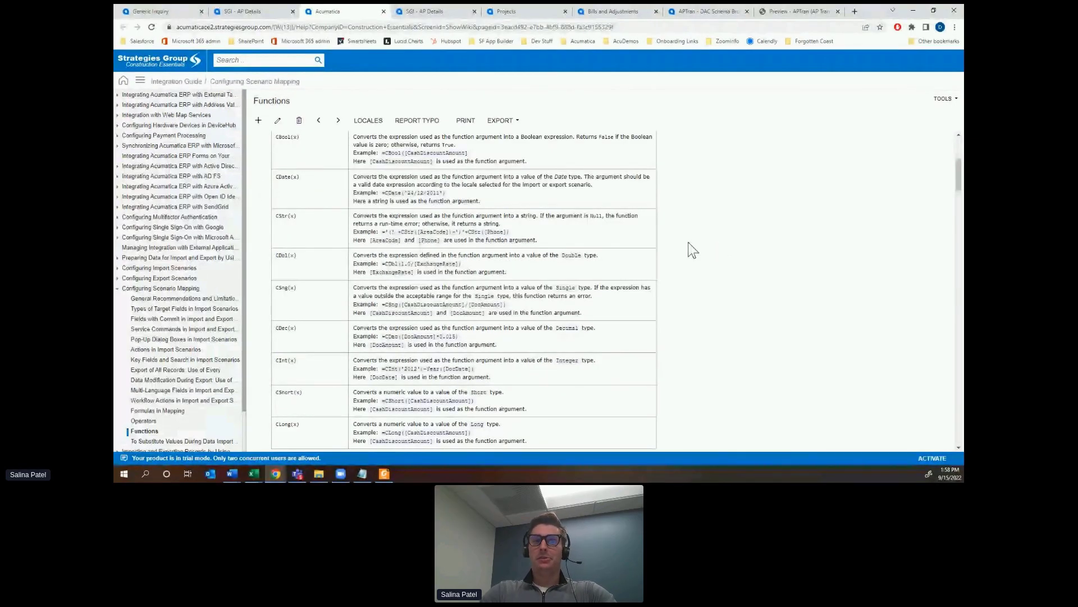
pyautogui.scroll(-2, 726, 257)
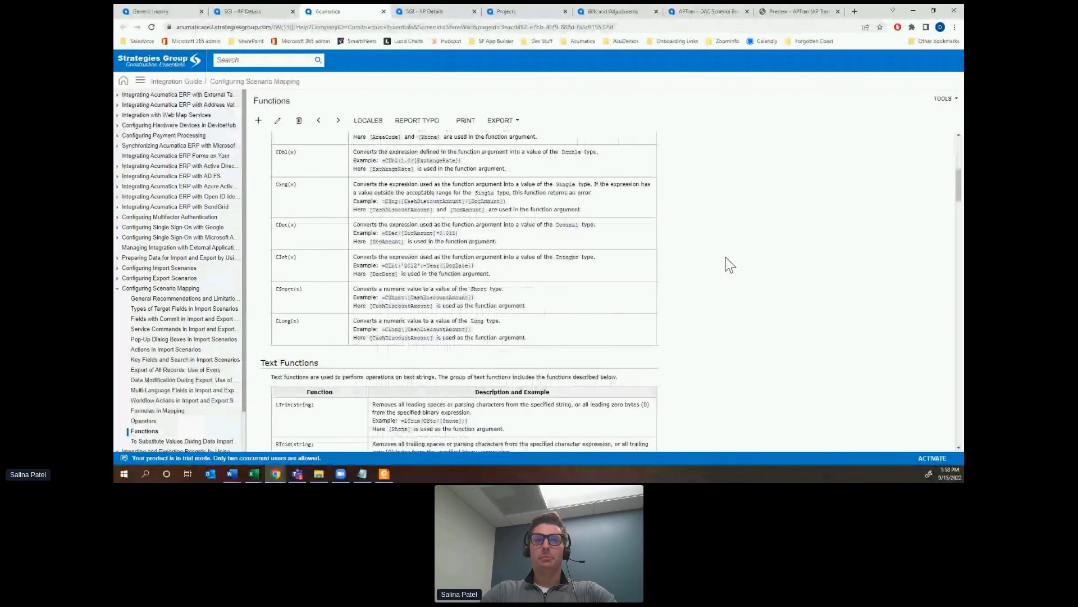
pyautogui.scroll(-2, 731, 264)
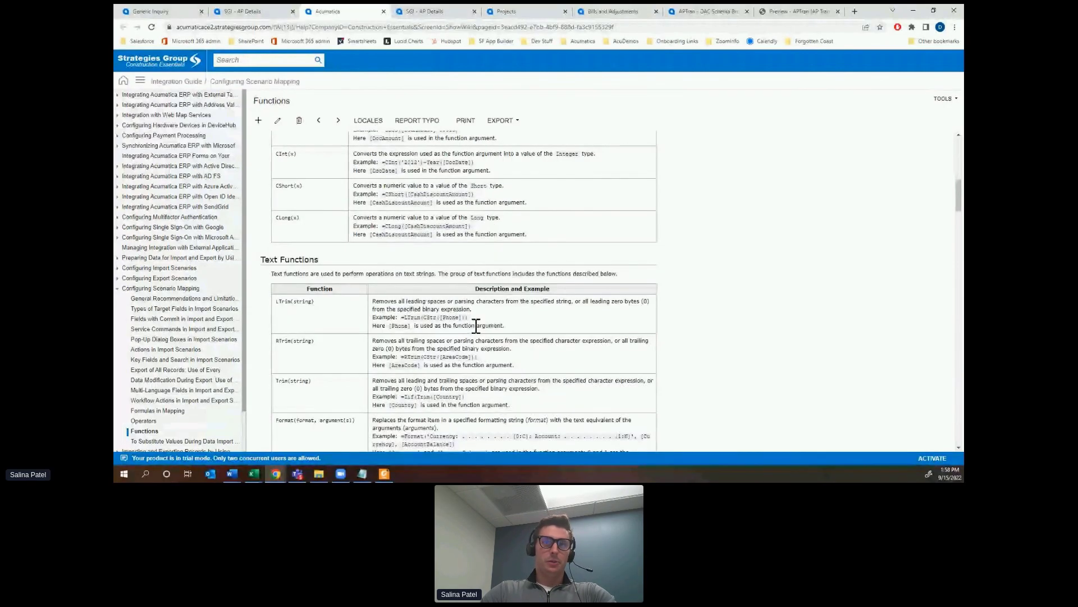
pyautogui.moveTo(473, 318); pyautogui.dragTo(401, 317)
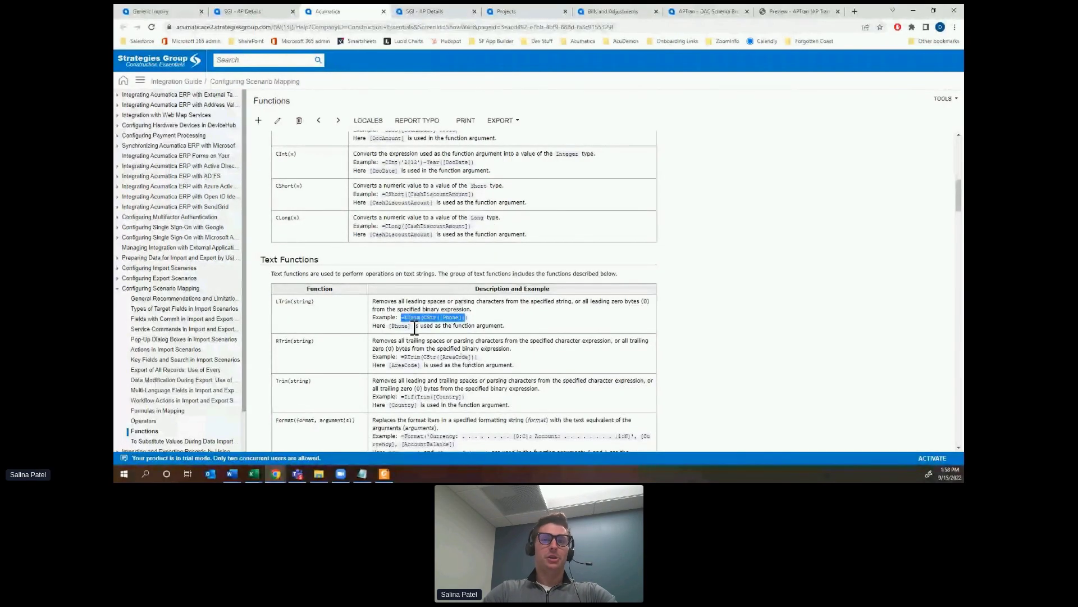
pyautogui.scroll(-4, 739, 307)
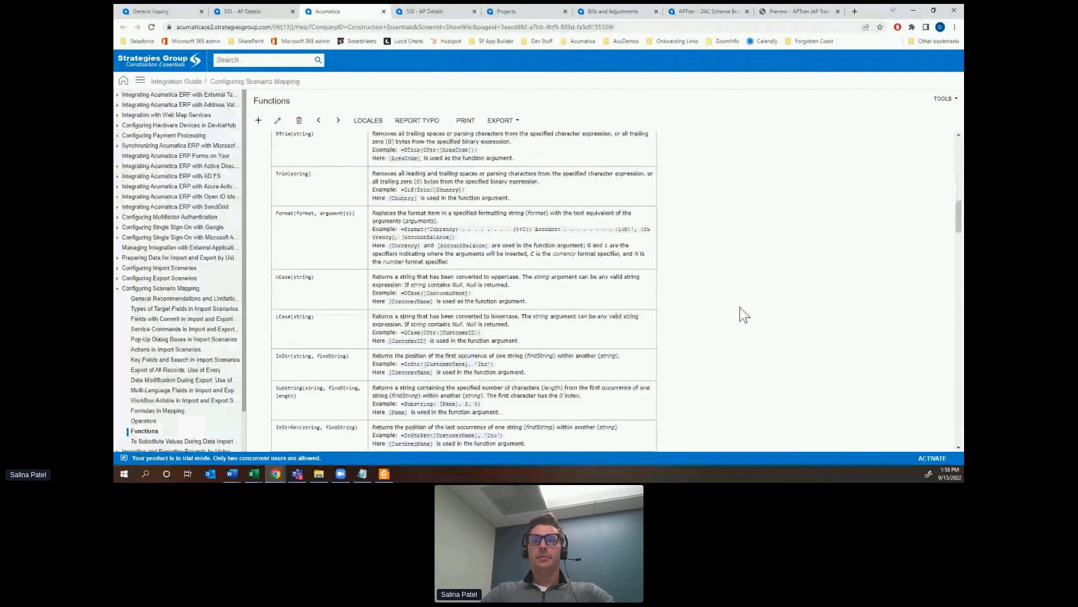